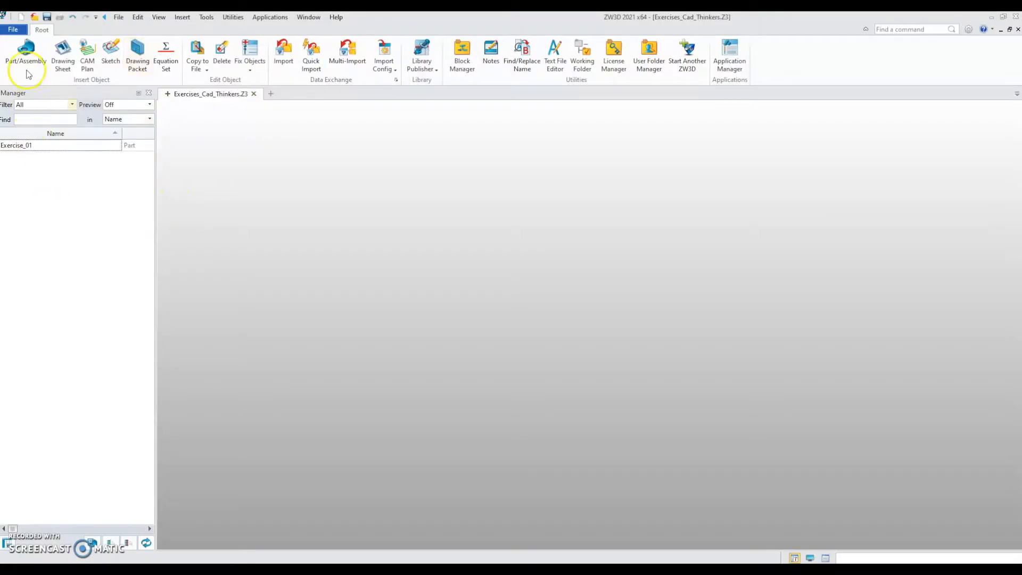
- Create a new part named Exercise_02 with the default template
{"action": "left_click", "coordinate": [31, 61]}
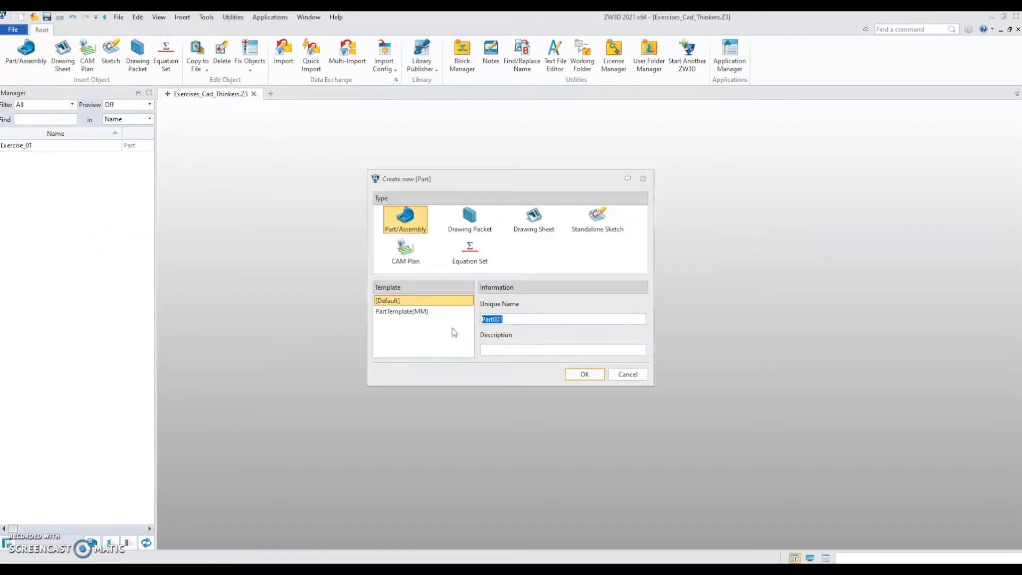
{"action": "type", "text": "Exercise_02"}
{"action": "left_click", "coordinate": [583, 374]}
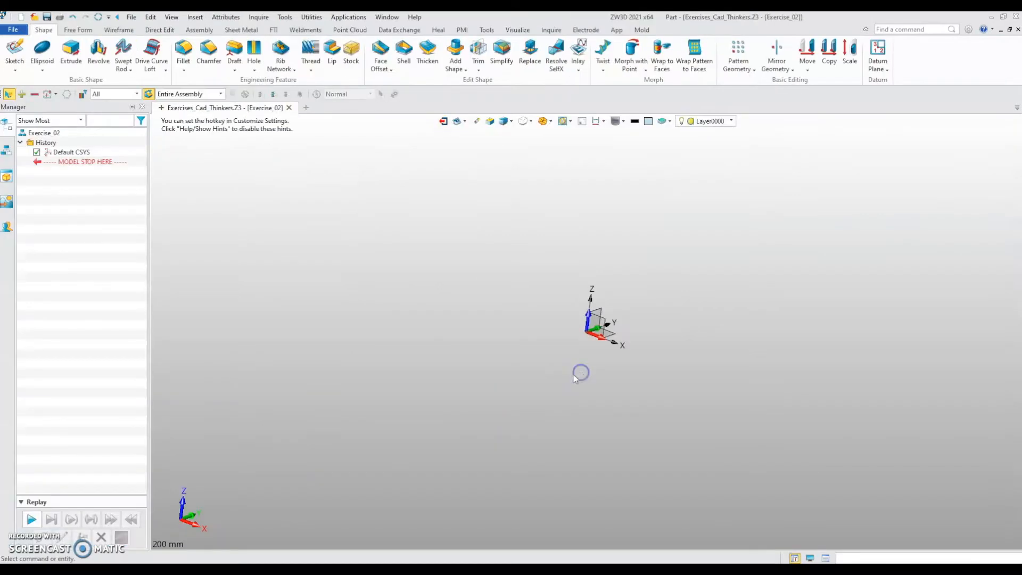
- Start a new sketch on the YZ plane of the default coordinate system
{"action": "middle_click_drag", "start_coordinate": [508, 391], "coordinate": [417, 379]}
{"action": "right_click", "coordinate": [413, 288]}
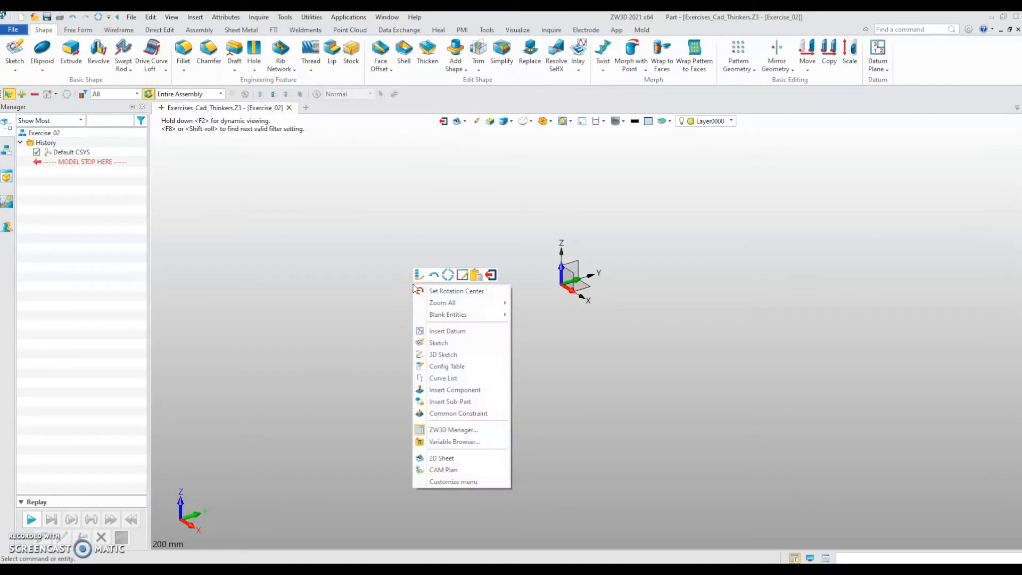
{"action": "left_click", "coordinate": [449, 344]}
{"action": "left_click", "coordinate": [572, 261]}
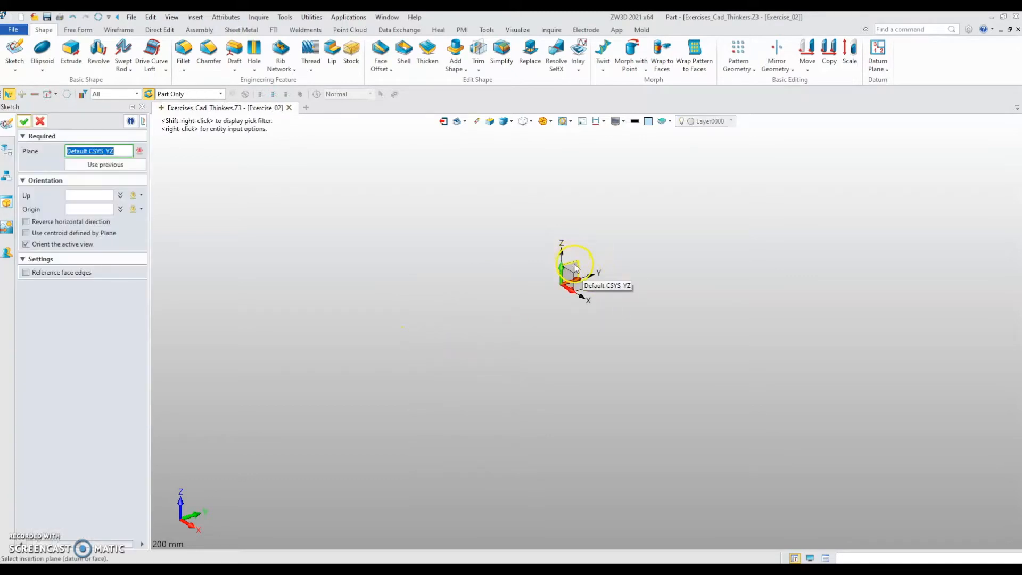
{"action": "middle_click", "coordinate": [442, 302]}
{"action": "middle_click_drag", "start_coordinate": [385, 340], "coordinate": [363, 334]}
{"action": "middle_click_drag", "start_coordinate": [311, 307], "coordinate": [326, 300]}
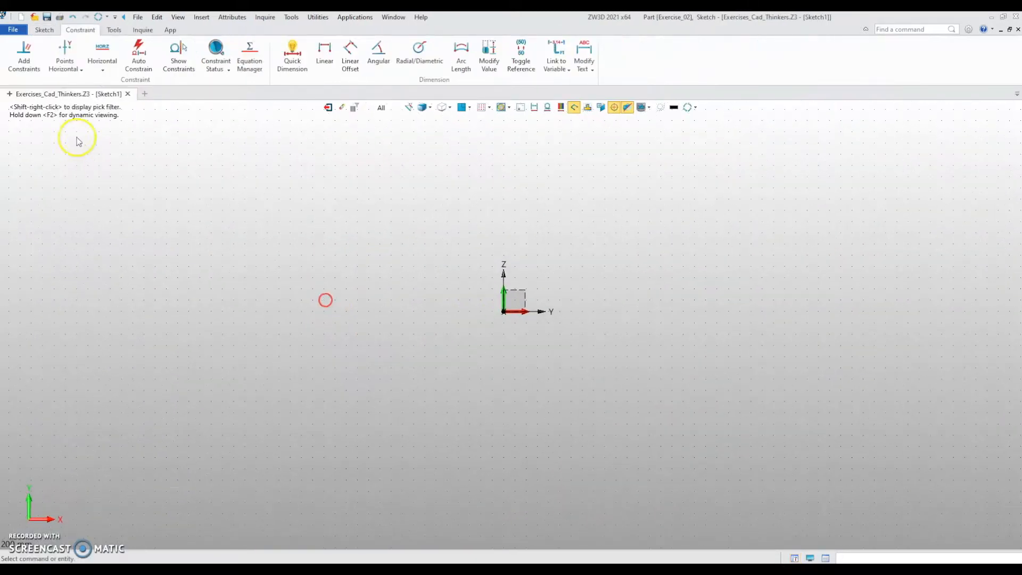
{"action": "left_click", "coordinate": [45, 30]}
{"action": "left_click", "coordinate": [58, 50]}
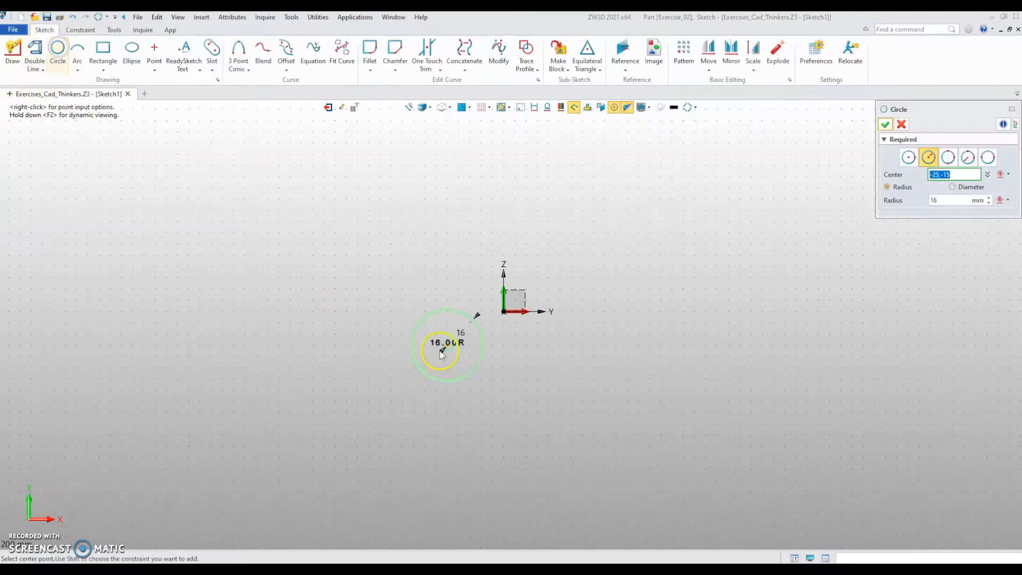
{"action": "left_click", "coordinate": [504, 312]}
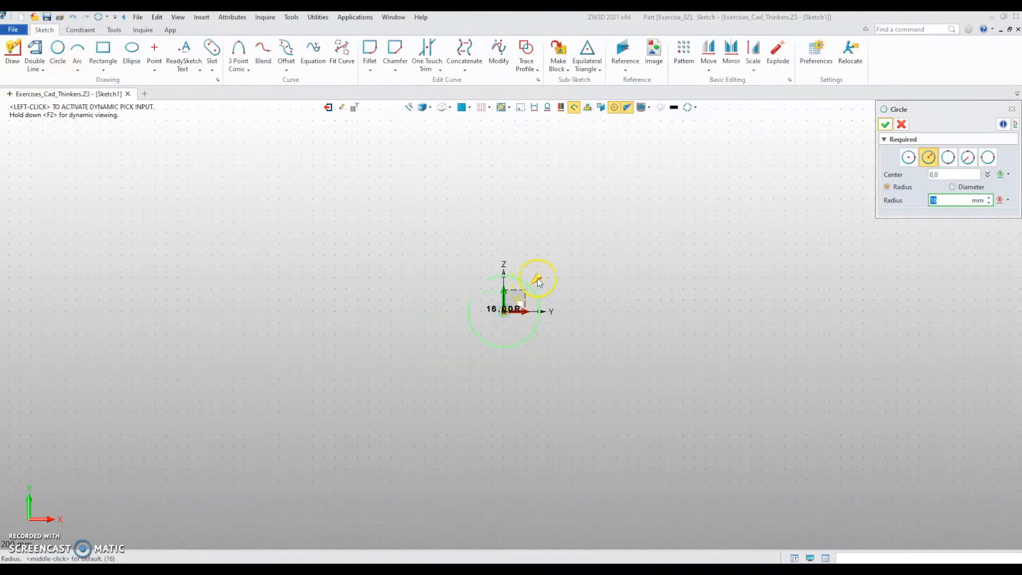
{"action": "scroll", "coordinate": [537, 286], "scroll_direction": "down", "scroll_amount": 3}
{"action": "key", "text": "Escape"}
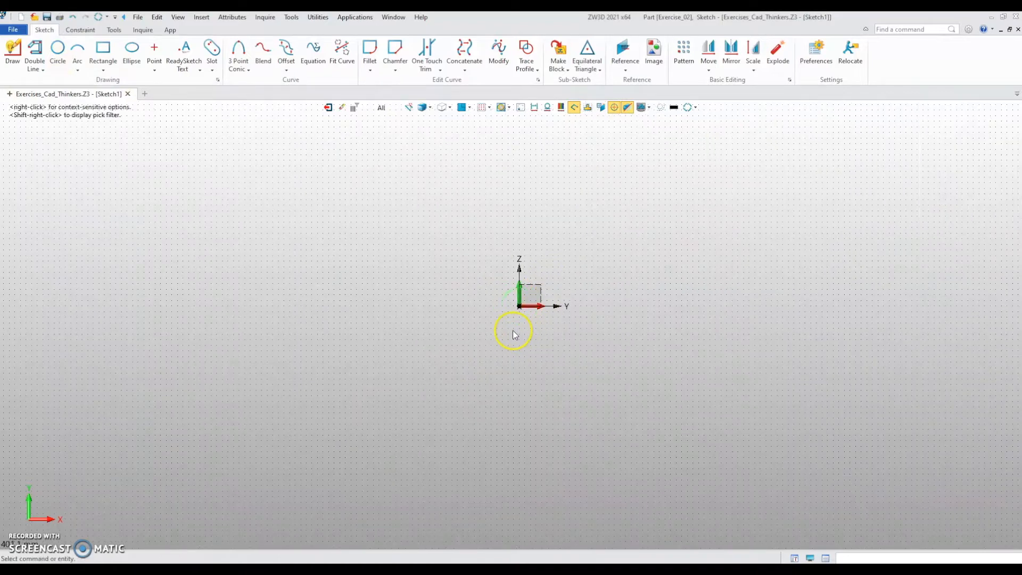
- Check the Exercise_2 PDF drawing and draw two concentric circles of 25 mm and 13 mm radius at the sketch origin
{"action": "left_click", "coordinate": [277, 57]}
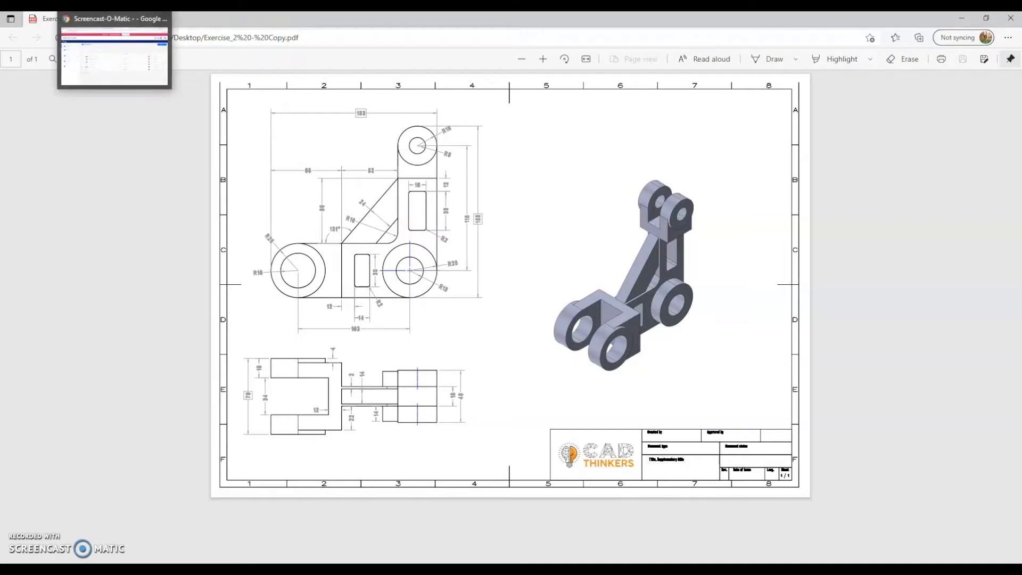
{"action": "left_click", "coordinate": [139, 6]}
{"action": "left_click", "coordinate": [57, 50]}
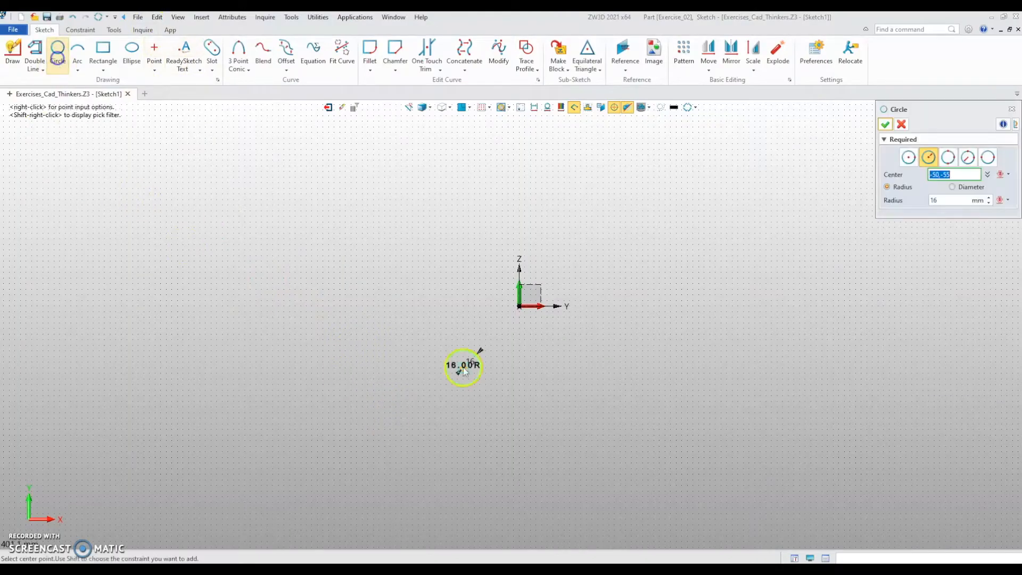
{"action": "left_click", "coordinate": [518, 306]}
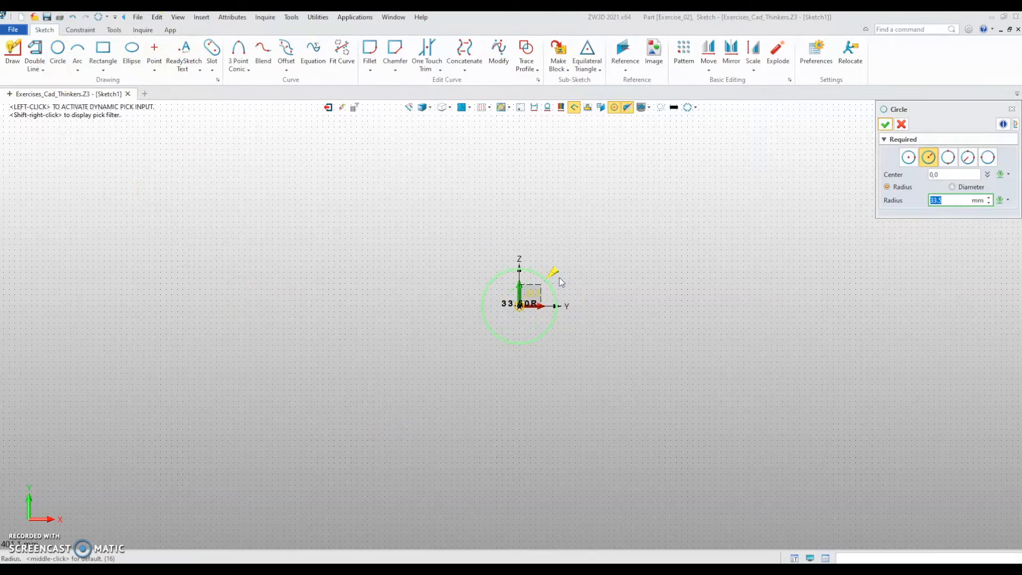
{"action": "type", "text": "25"}
{"action": "key", "text": "Return"}
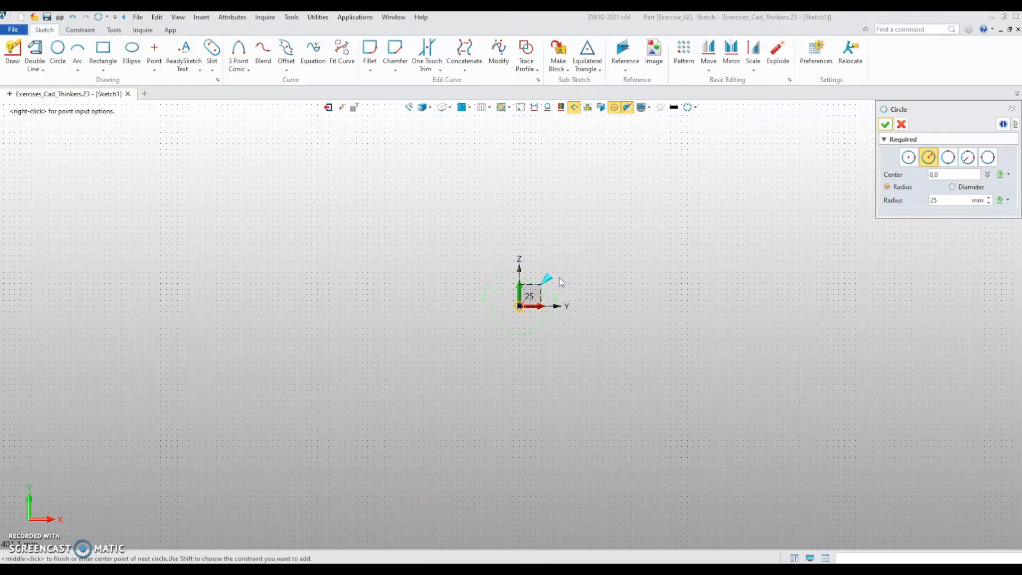
{"action": "left_click", "coordinate": [519, 306]}
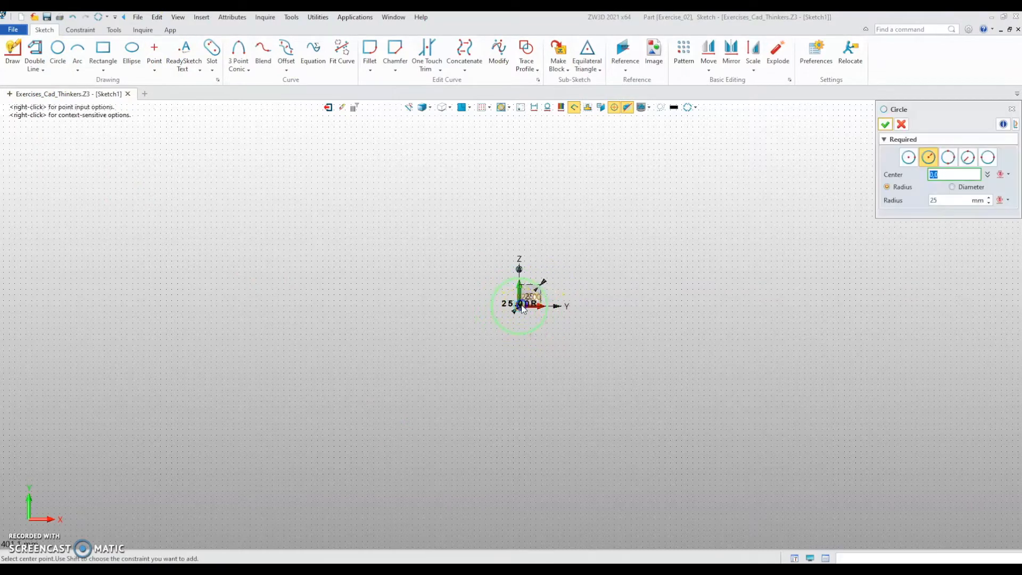
{"action": "type", "text": "13"}
{"action": "key", "text": "Return"}
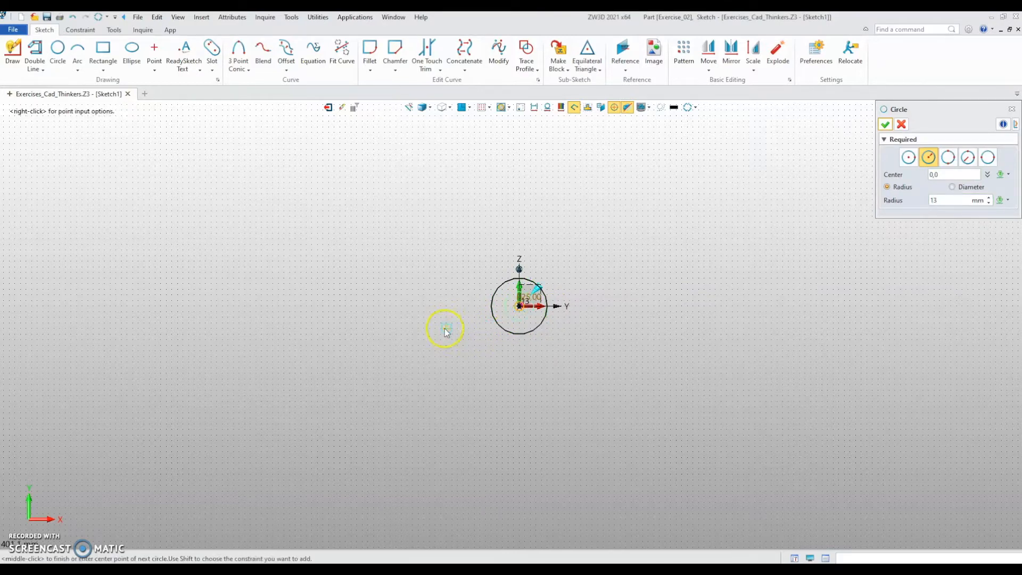
{"action": "middle_click", "coordinate": [444, 328]}
- Draw two concentric circles of 25 mm and 16 mm radius on the horizontal axis, centred at about -230,0
{"action": "middle_click", "coordinate": [124, 234]}
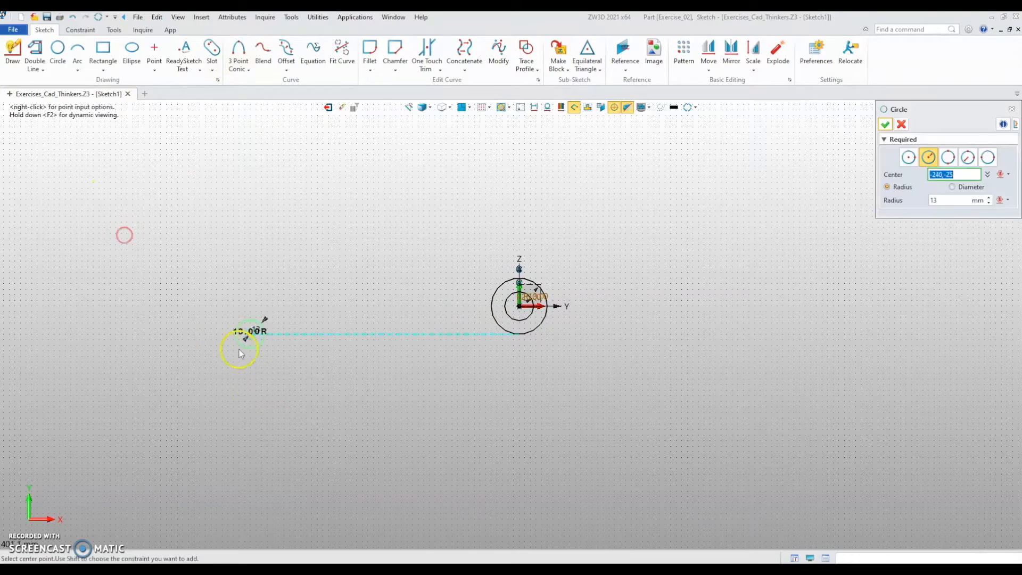
{"action": "left_click", "coordinate": [262, 305]}
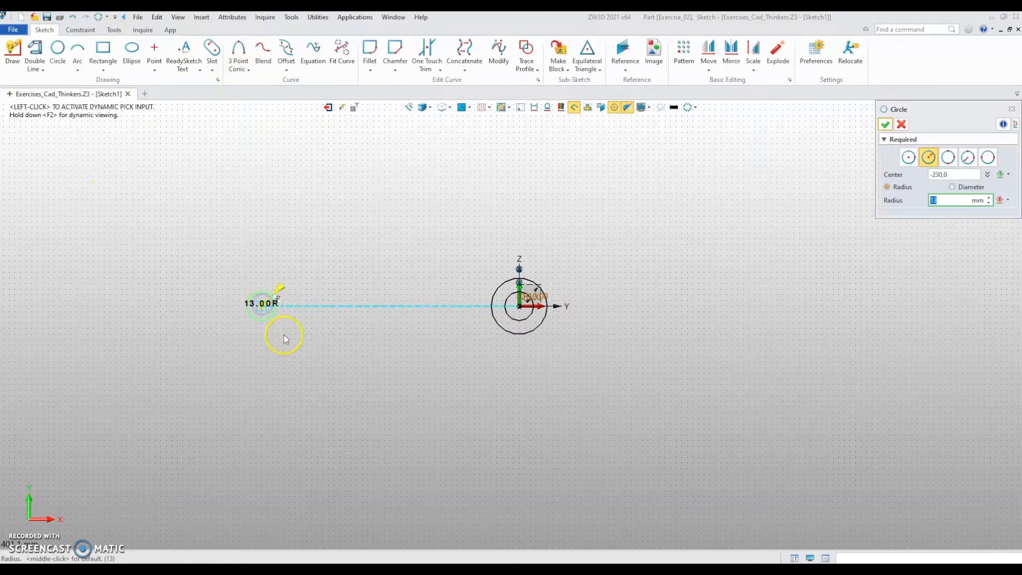
{"action": "type", "text": "25"}
{"action": "key", "text": "Return"}
{"action": "middle_click", "coordinate": [179, 365]}
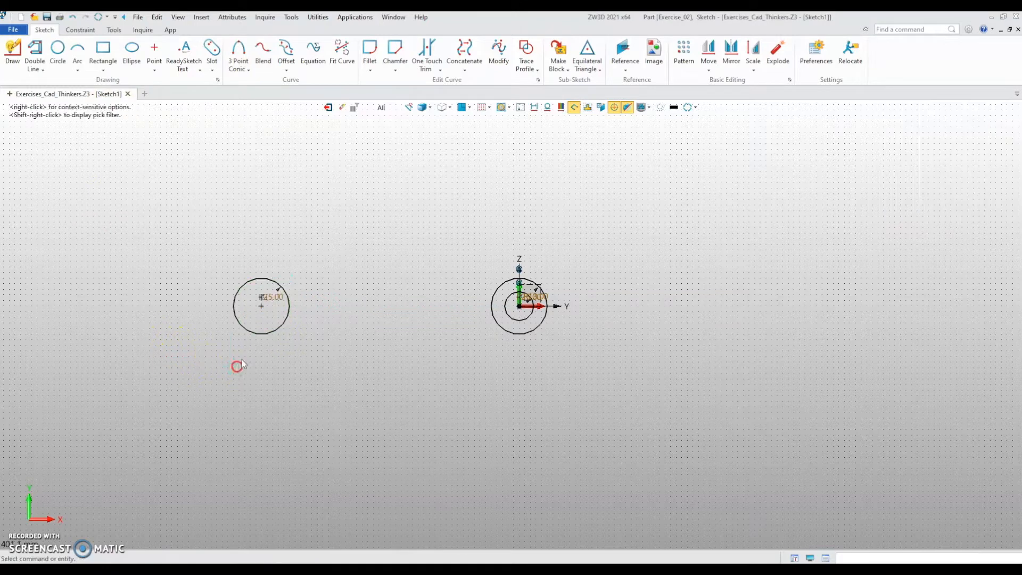
{"action": "left_click", "coordinate": [261, 307]}
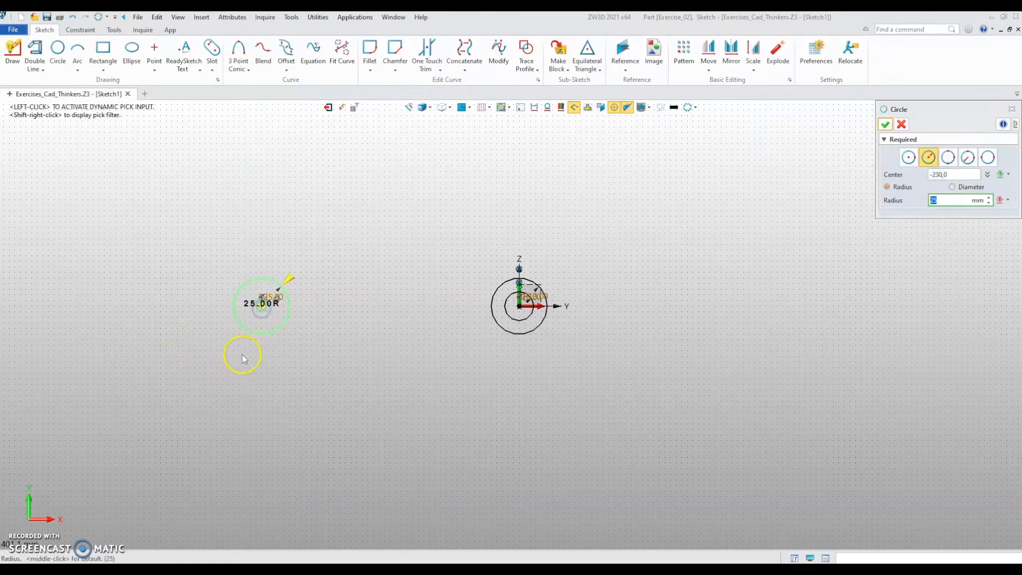
{"action": "type", "text": "16"}
{"action": "key", "text": "Return"}
{"action": "middle_click", "coordinate": [347, 370]}
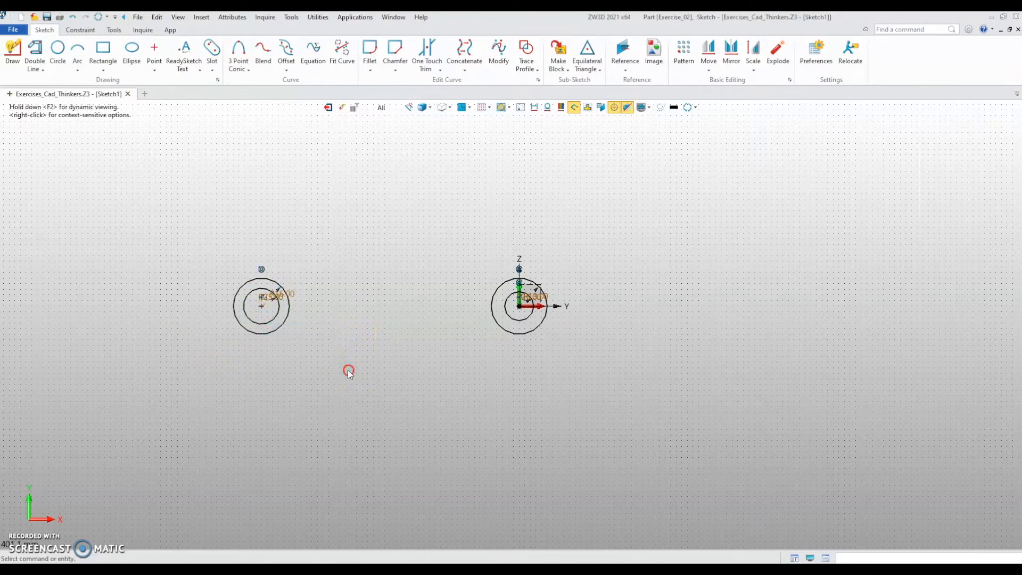
- Draw a horizontal line joining the lowest points of the two 25 mm radius circles
{"action": "left_click", "coordinate": [35, 49]}
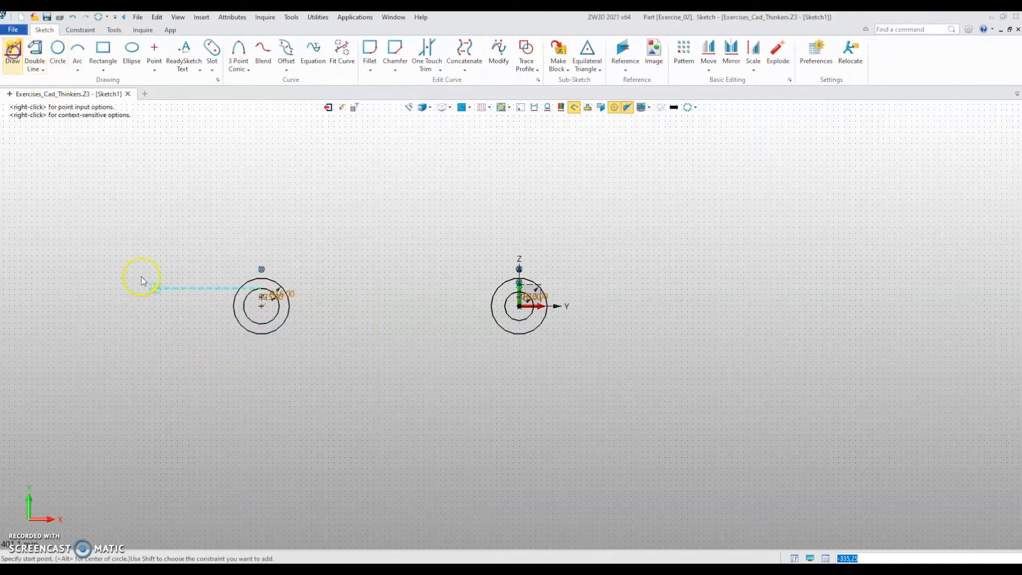
{"action": "left_click", "coordinate": [261, 339]}
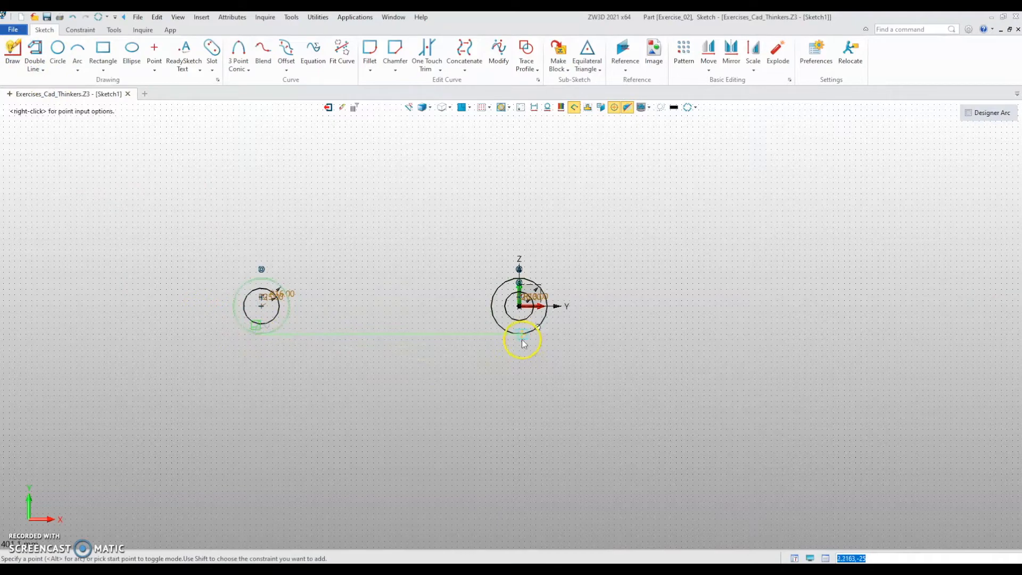
{"action": "left_click", "coordinate": [515, 339]}
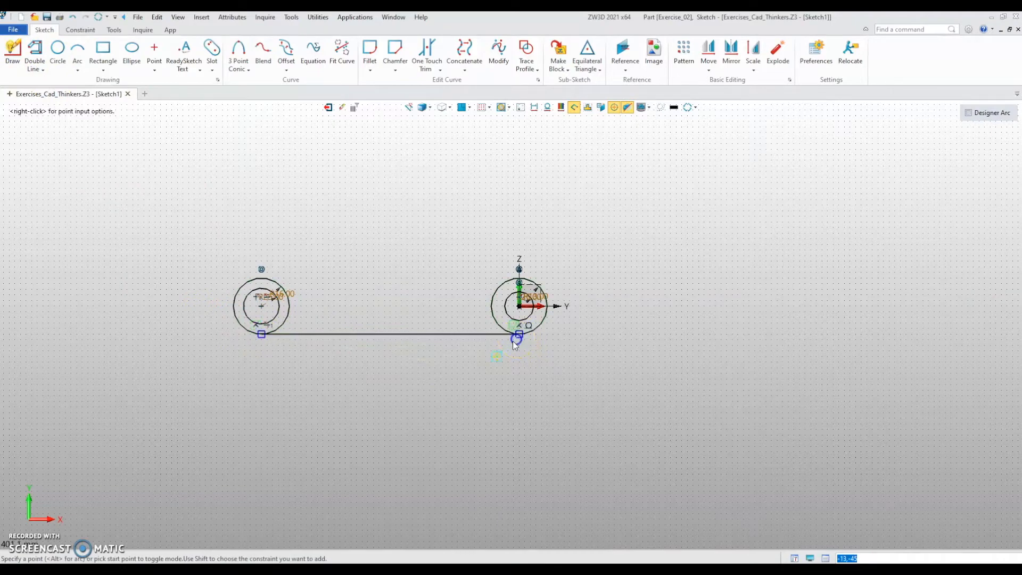
{"action": "middle_click", "coordinate": [465, 371]}
- Draw an 18 mm radius circle directly above the origin, centred at about 0,165
{"action": "middle_click_drag", "start_coordinate": [341, 401], "coordinate": [379, 451]}
{"action": "scroll", "coordinate": [442, 322], "scroll_direction": "up", "scroll_amount": 1}
{"action": "middle_click_drag", "start_coordinate": [443, 322], "coordinate": [353, 342]}
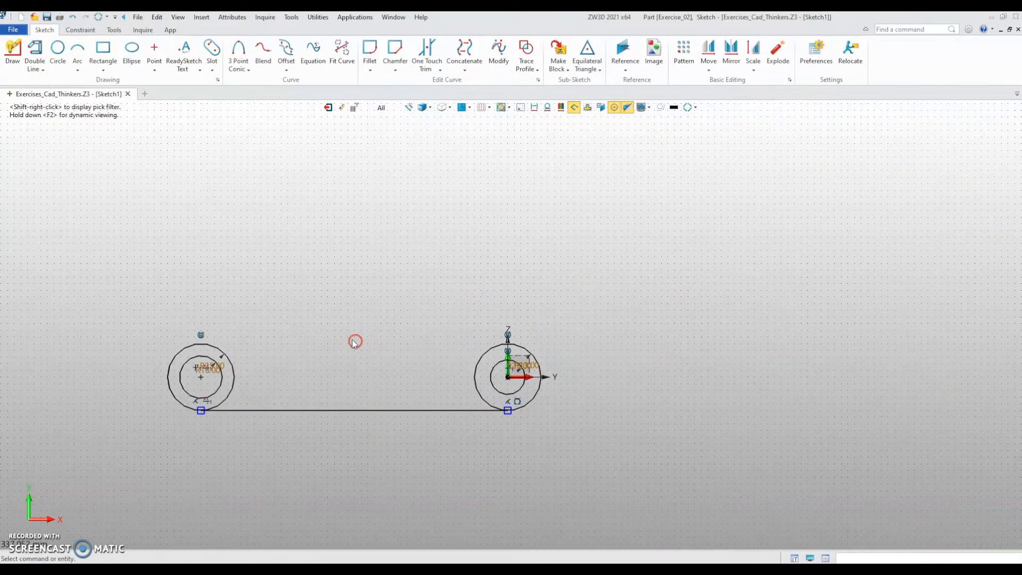
{"action": "left_click", "coordinate": [57, 49]}
{"action": "scroll", "coordinate": [304, 331], "scroll_direction": "down", "scroll_amount": 1}
{"action": "scroll", "coordinate": [306, 325], "scroll_direction": "down", "scroll_amount": 1}
{"action": "middle_click_drag", "start_coordinate": [329, 305], "coordinate": [274, 348]}
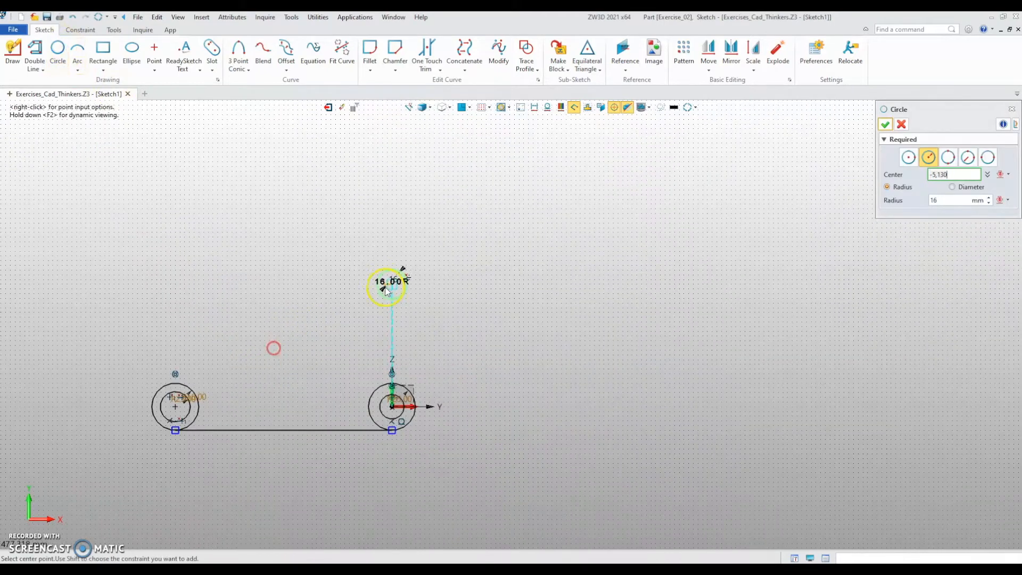
{"action": "left_click", "coordinate": [394, 250]}
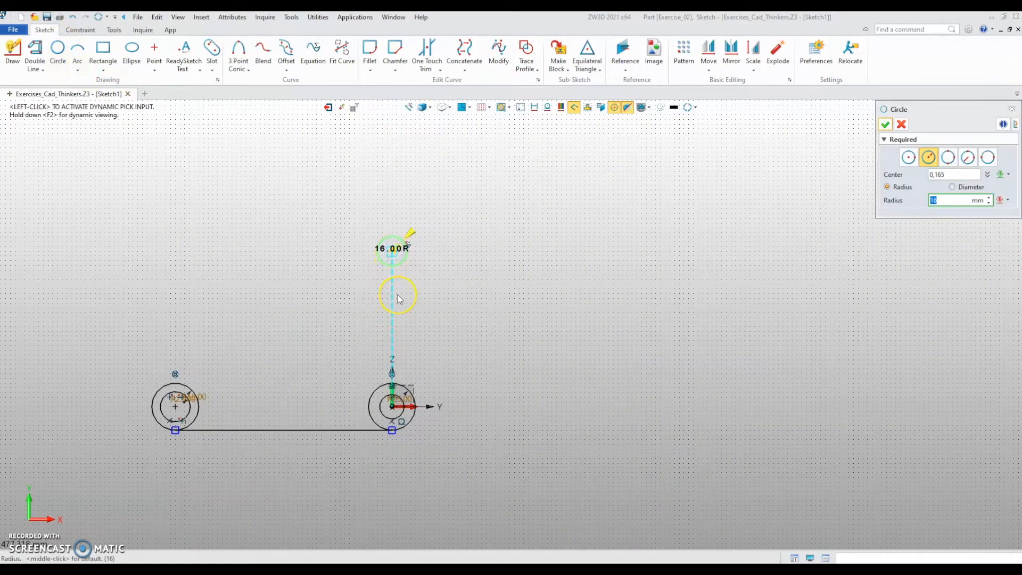
{"action": "type", "text": "18"}
{"action": "key", "text": "Return"}
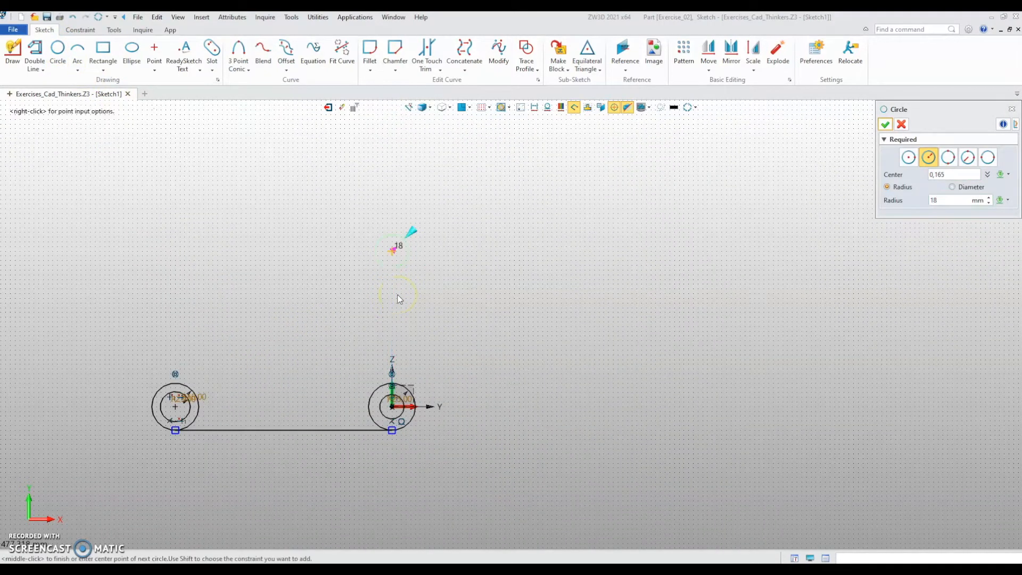
{"action": "middle_click", "coordinate": [394, 297]}
- Add an 8 mm radius circle concentric with the upper 18 mm radius circle
{"action": "middle_click", "coordinate": [374, 238]}
{"action": "left_click", "coordinate": [393, 257]}
{"action": "key", "text": "Return"}
{"action": "middle_click", "coordinate": [373, 276]}
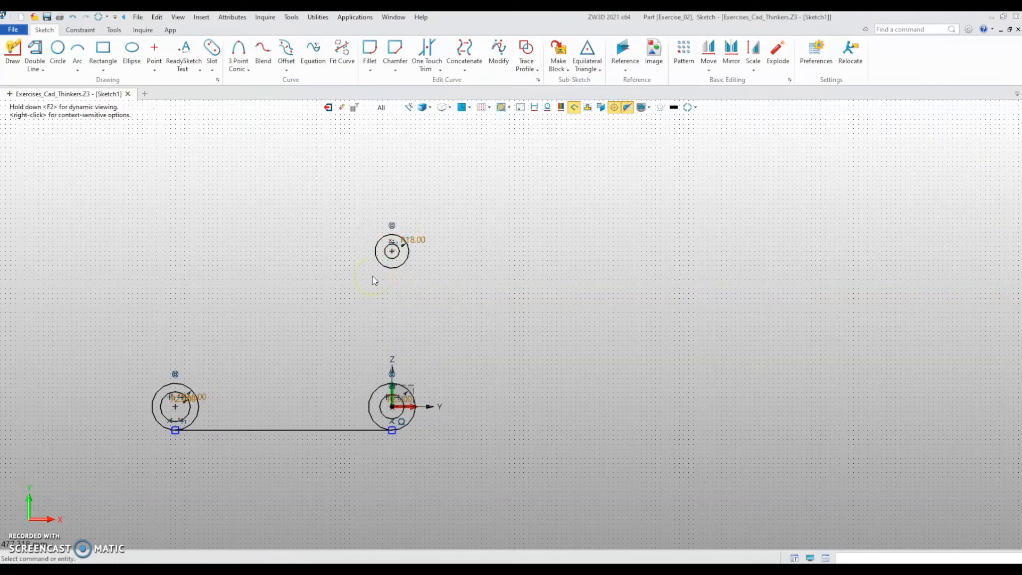
- Draw a vertical line from the right quadrant of the origin's outer circle up to slightly above the upper circles' centre
{"action": "scroll", "coordinate": [347, 305], "scroll_direction": "up", "scroll_amount": 1}
{"action": "middle_click_drag", "start_coordinate": [354, 359], "coordinate": [290, 334]}
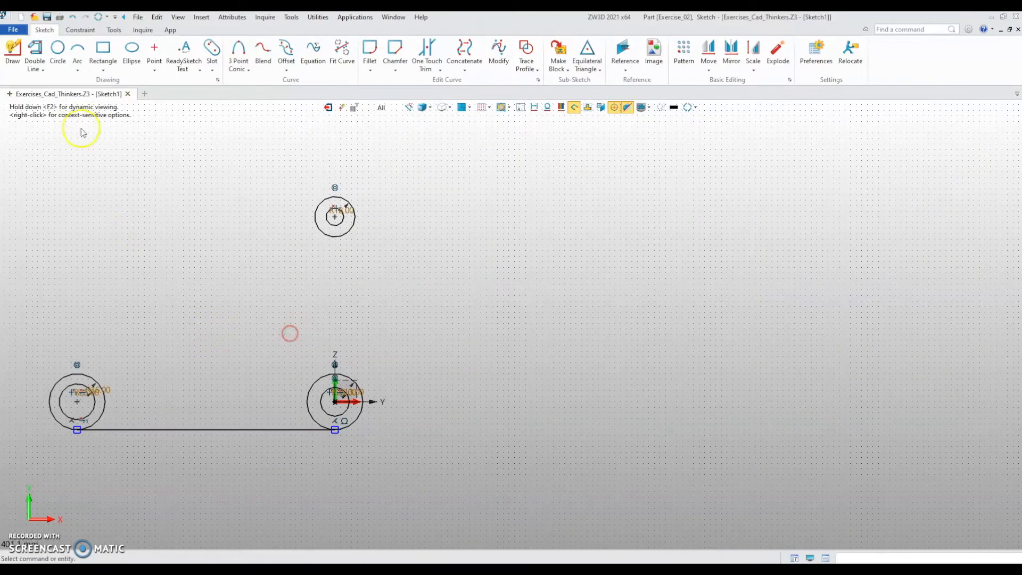
{"action": "left_click", "coordinate": [17, 50]}
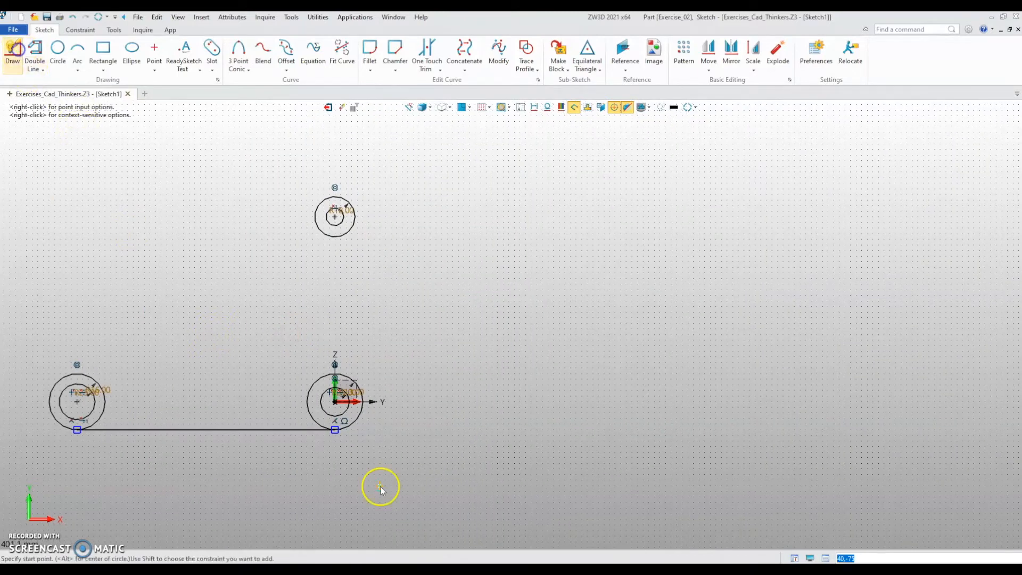
{"action": "left_click", "coordinate": [365, 403]}
{"action": "scroll", "coordinate": [383, 272], "scroll_direction": "up", "scroll_amount": 3}
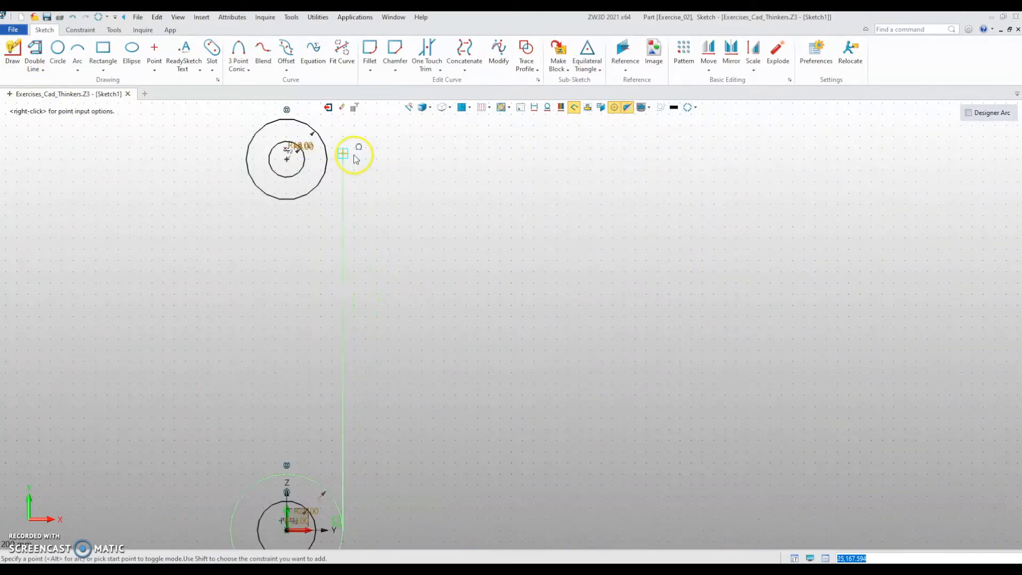
{"action": "left_click", "coordinate": [343, 138]}
{"action": "middle_click", "coordinate": [315, 236]}
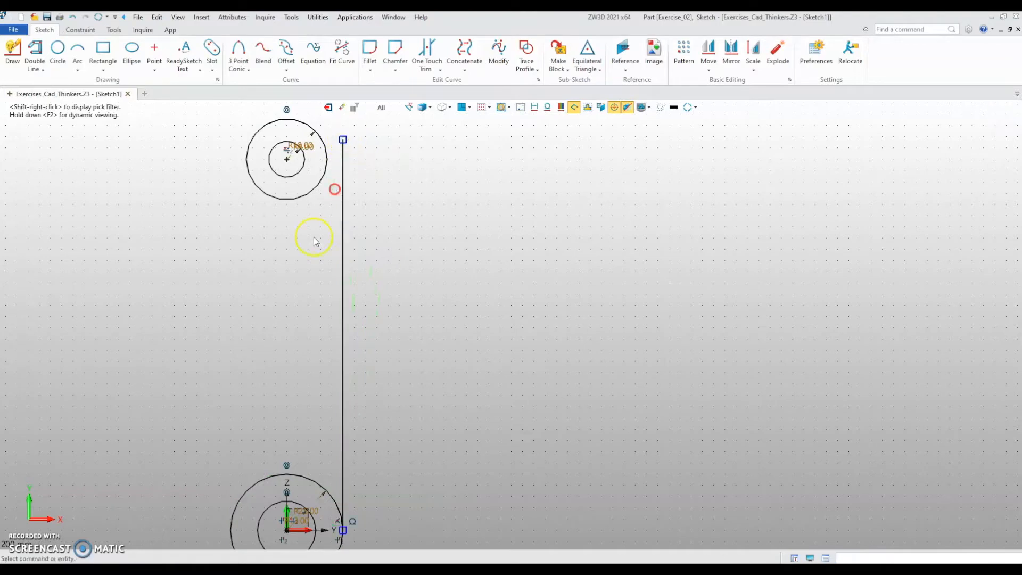
- Delete the constraint that aligns the upper circles' centre vertically with the origin
{"action": "scroll", "coordinate": [285, 337], "scroll_direction": "down", "scroll_amount": 1}
{"action": "middle_click_drag", "start_coordinate": [270, 325], "coordinate": [283, 336]}
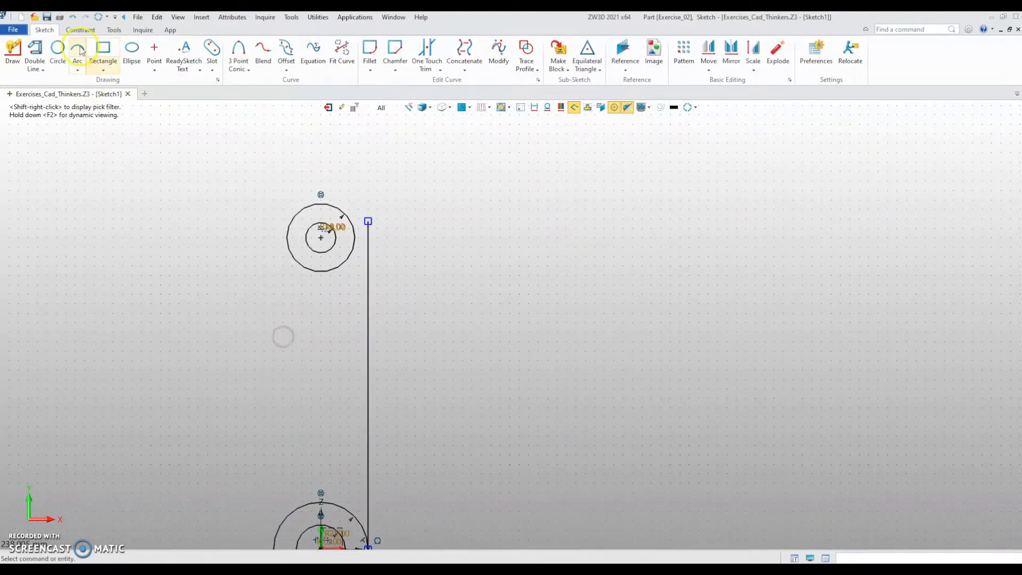
{"action": "scroll", "coordinate": [326, 289], "scroll_direction": "up", "scroll_amount": 5}
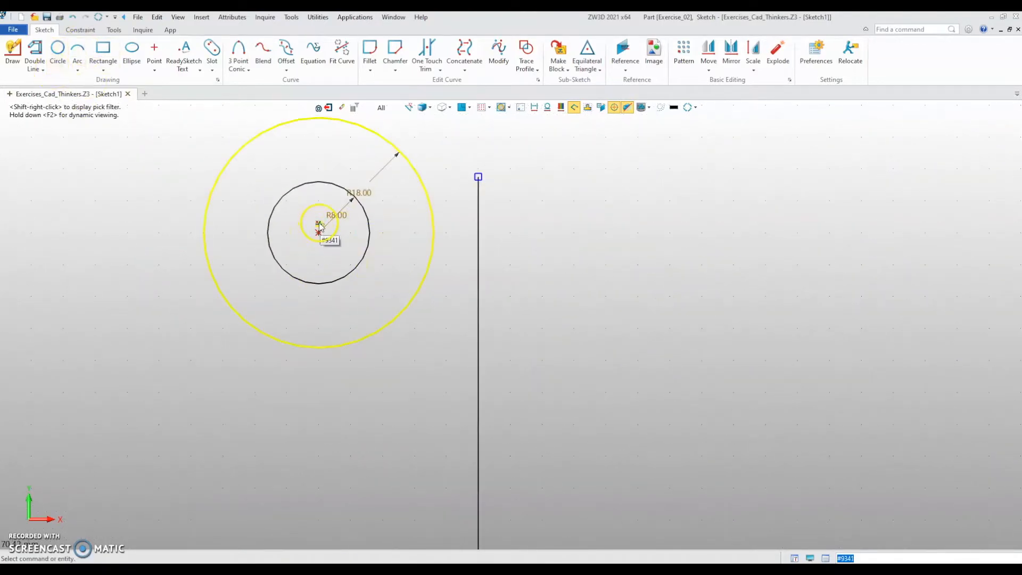
{"action": "right_click", "coordinate": [319, 224]}
{"action": "scroll", "coordinate": [251, 292], "scroll_direction": "down", "scroll_amount": 4}
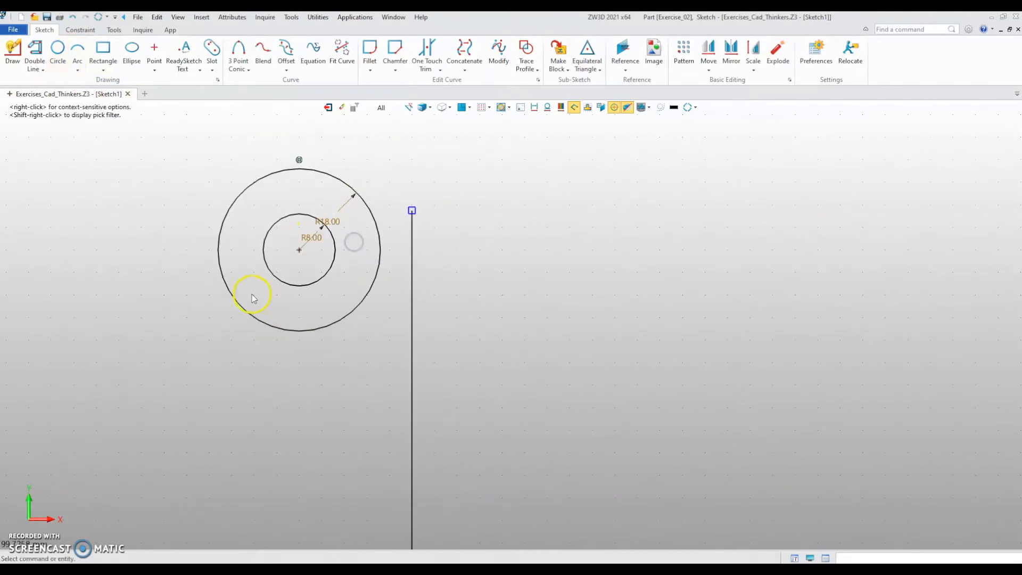
- Try to add a concentric constraint between the upper 8 mm and 18 mm radius circles
{"action": "left_click", "coordinate": [80, 30]}
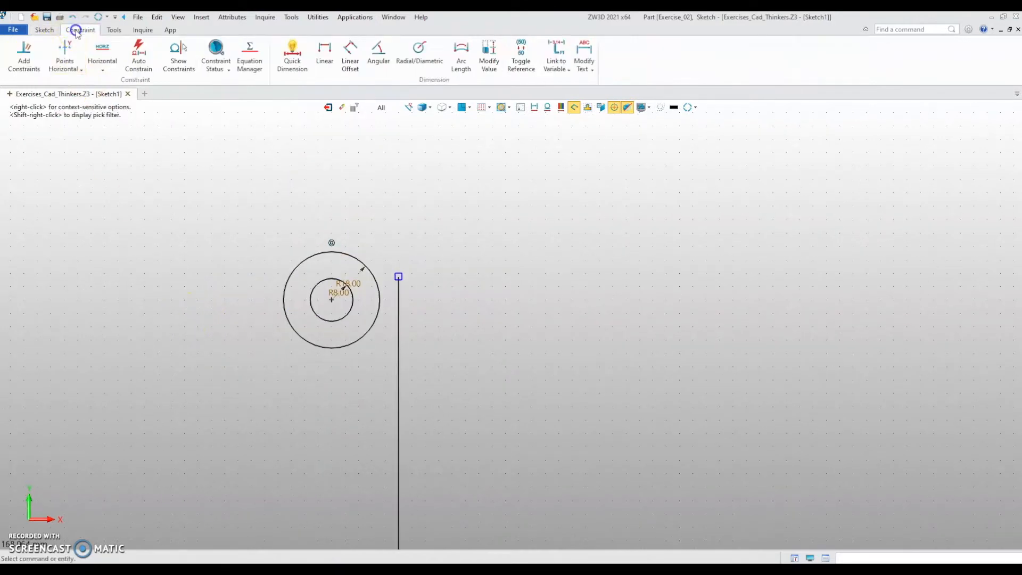
{"action": "left_click", "coordinate": [24, 53]}
{"action": "left_click", "coordinate": [304, 263]}
{"action": "left_click", "coordinate": [319, 284]}
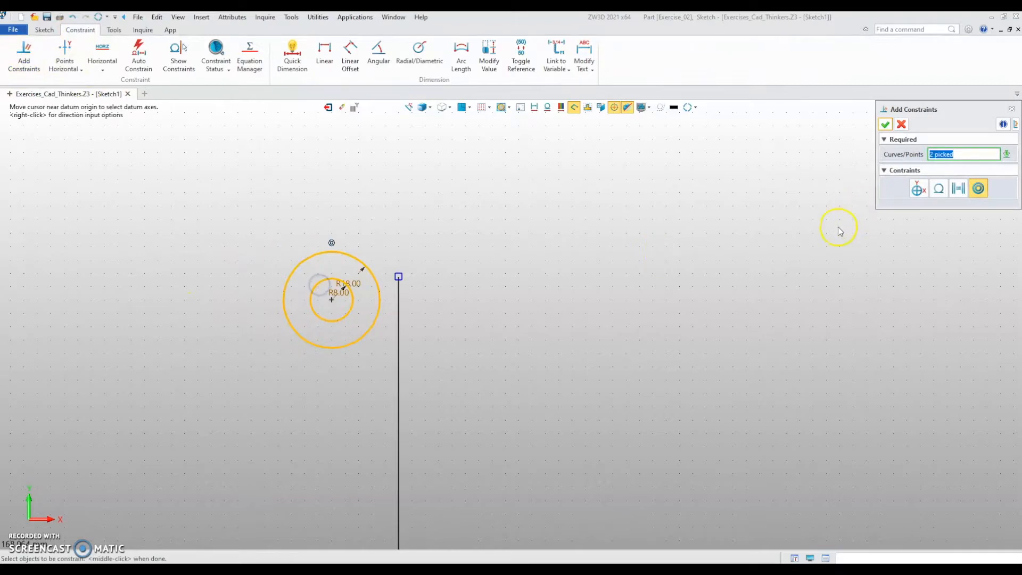
{"action": "left_click", "coordinate": [885, 124]}
- Constrain the upper 18 mm radius circle tangent to the outer vertical line
{"action": "scroll", "coordinate": [644, 260], "scroll_direction": "down", "scroll_amount": 2}
{"action": "right_click_drag", "start_coordinate": [583, 284], "coordinate": [577, 228]}
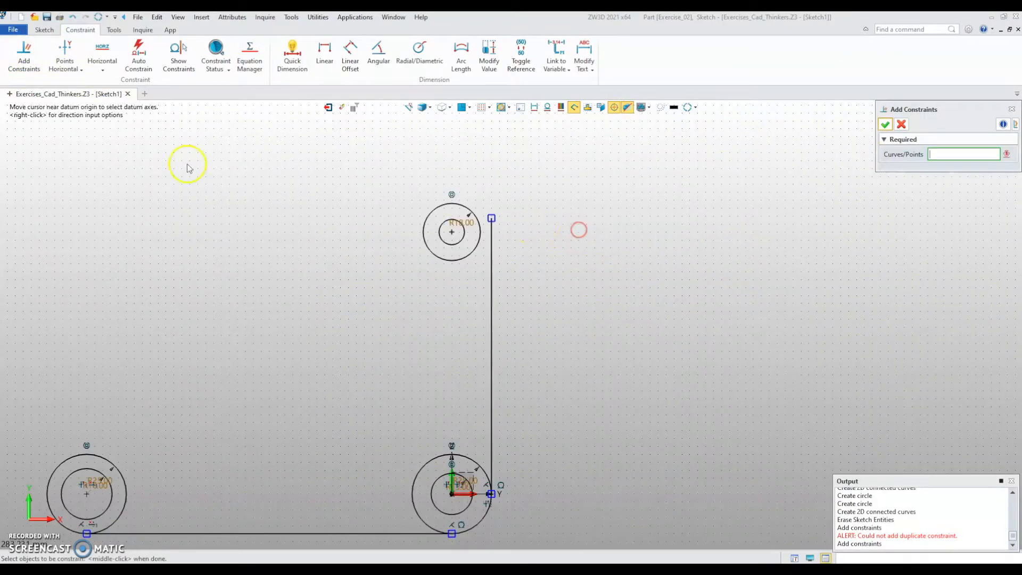
{"action": "left_click", "coordinate": [24, 53]}
{"action": "left_click", "coordinate": [479, 235]}
{"action": "left_click", "coordinate": [490, 238]}
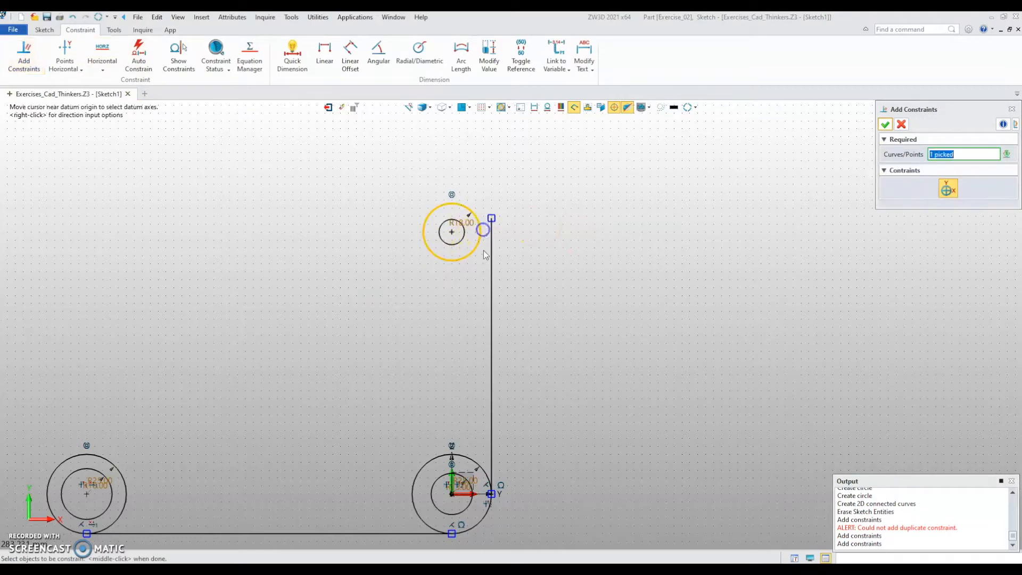
{"action": "left_click", "coordinate": [959, 190]}
{"action": "left_click", "coordinate": [885, 124]}
- Constrain the outer vertical line's upper endpoint onto the 18 mm radius circle
{"action": "scroll", "coordinate": [493, 218], "scroll_direction": "up", "scroll_amount": 2}
{"action": "left_click", "coordinate": [463, 291]}
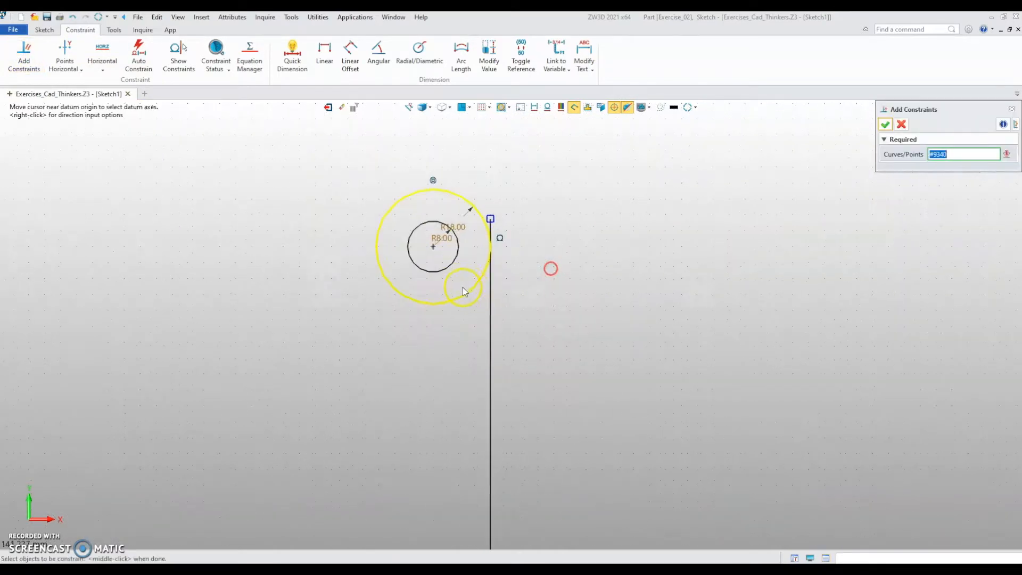
{"action": "left_click", "coordinate": [29, 60]}
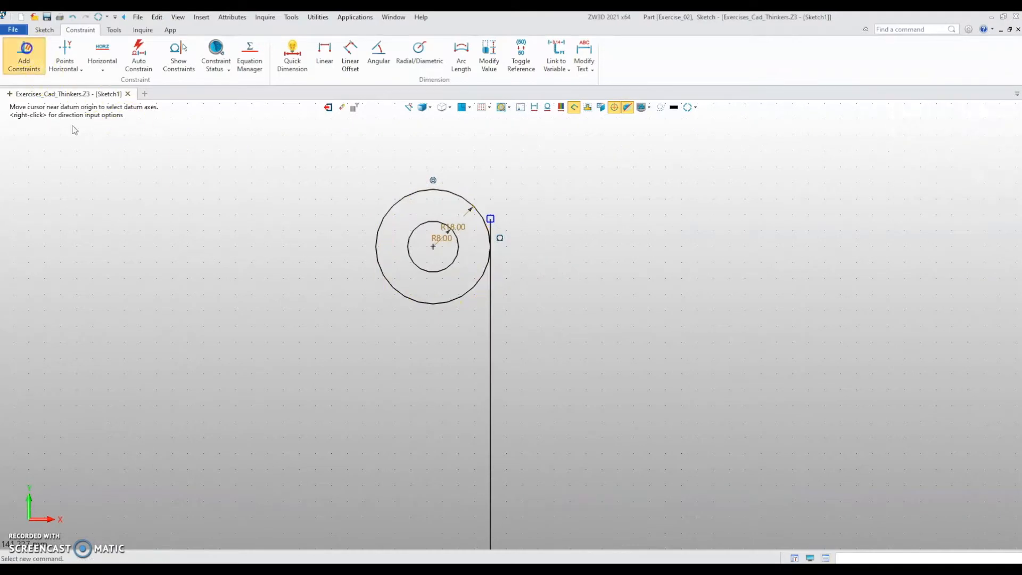
{"action": "left_click", "coordinate": [467, 287]}
{"action": "left_click", "coordinate": [490, 218]}
{"action": "left_click", "coordinate": [950, 188]}
{"action": "left_click", "coordinate": [885, 124]}
- Draw a vertical line from the left quadrant of the upper 18 mm radius circle down to the origin's outer circle
{"action": "scroll", "coordinate": [483, 343], "scroll_direction": "down", "scroll_amount": 5}
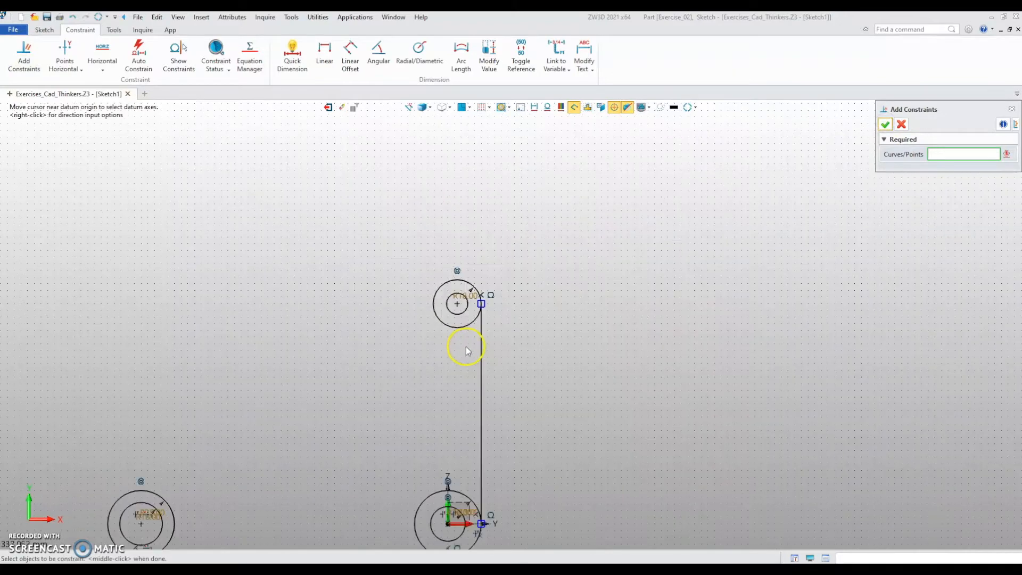
{"action": "left_click", "coordinate": [44, 30]}
{"action": "left_click", "coordinate": [16, 59]}
{"action": "scroll", "coordinate": [490, 277], "scroll_direction": "up", "scroll_amount": 5}
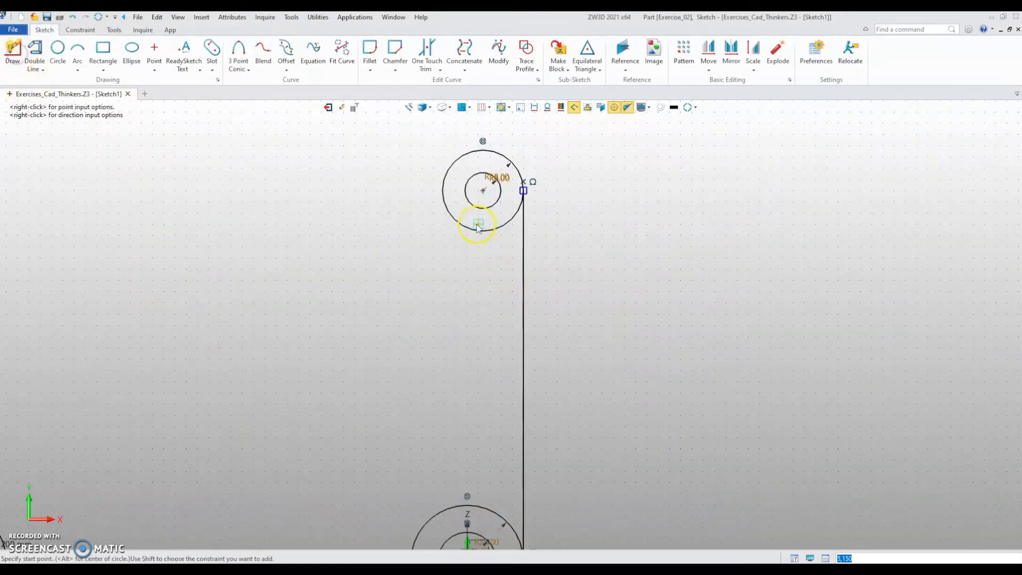
{"action": "left_click", "coordinate": [446, 190]}
{"action": "scroll", "coordinate": [420, 300], "scroll_direction": "down", "scroll_amount": 4}
{"action": "scroll", "coordinate": [417, 391], "scroll_direction": "up", "scroll_amount": 3}
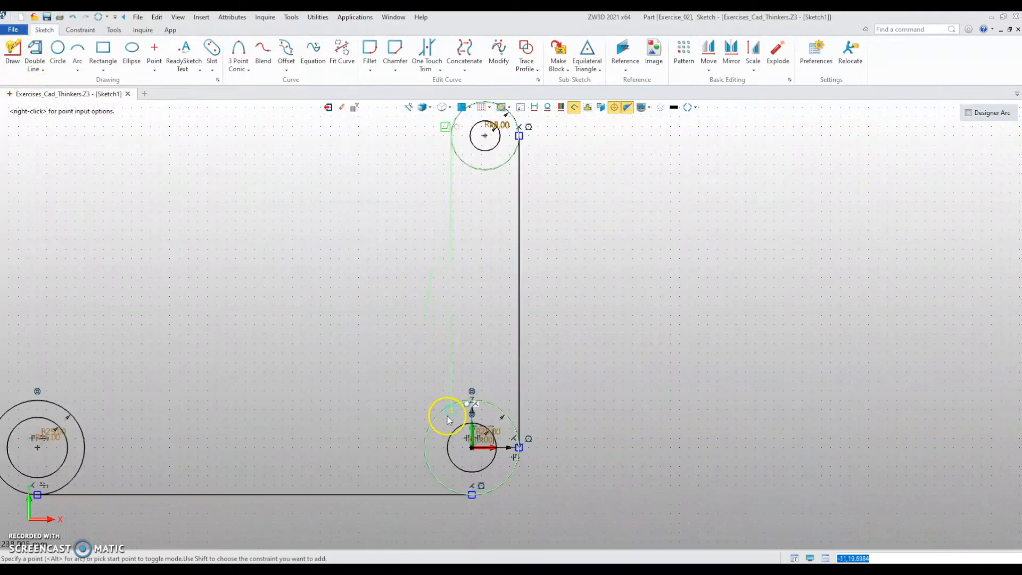
{"action": "left_click", "coordinate": [447, 416]}
{"action": "middle_click", "coordinate": [396, 384]}
- Draw a horizontal line from the top quadrant of the left outer circle to just past the inner vertical line near the origin's outer circle
{"action": "middle_click_drag", "start_coordinate": [170, 443], "coordinate": [289, 402]}
{"action": "middle_click", "coordinate": [250, 381]}
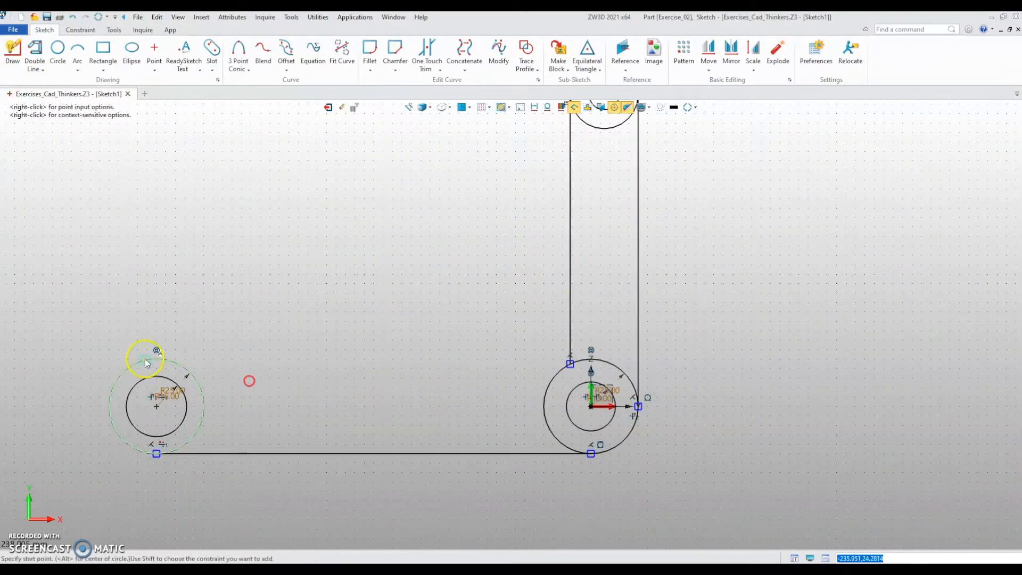
{"action": "left_click", "coordinate": [156, 359]}
{"action": "scroll", "coordinate": [565, 393], "scroll_direction": "up", "scroll_amount": 4}
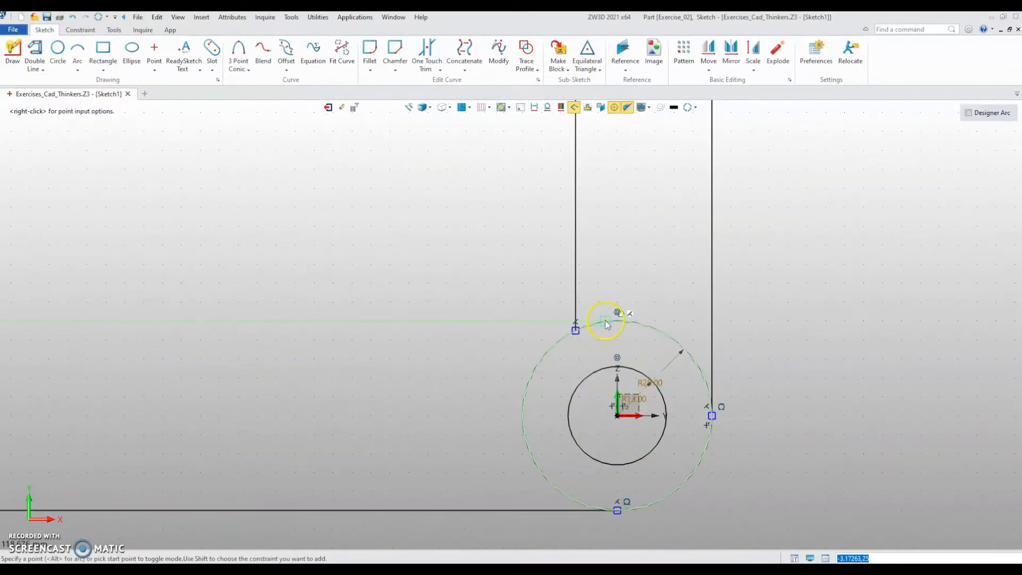
{"action": "scroll", "coordinate": [607, 319], "scroll_direction": "up", "scroll_amount": 4}
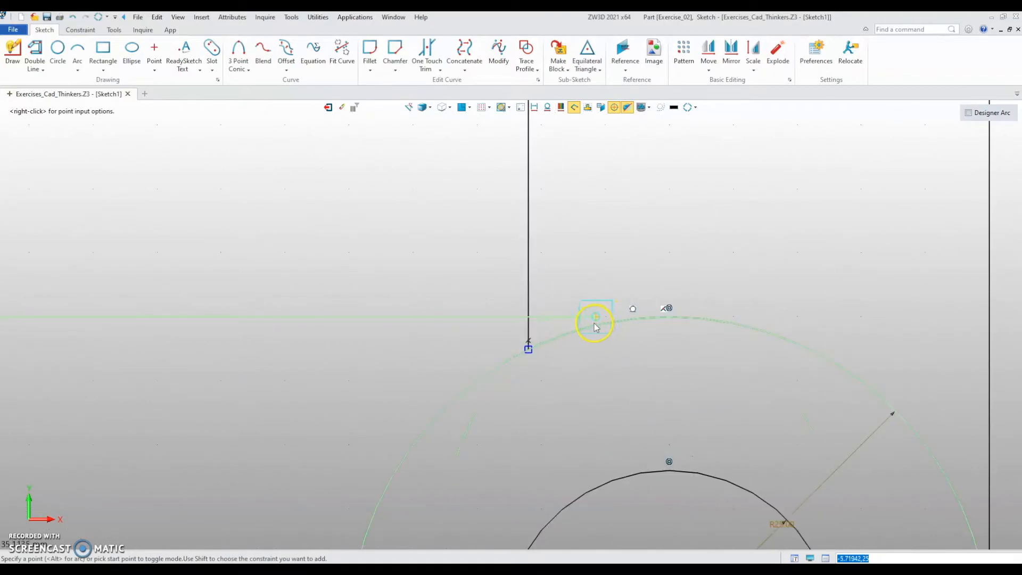
{"action": "left_click", "coordinate": [591, 318]}
{"action": "middle_click", "coordinate": [461, 281]}
- Trim the overhanging ends of the inner vertical and upper horizontal lines so they meet at a corner
{"action": "left_click", "coordinate": [426, 53]}
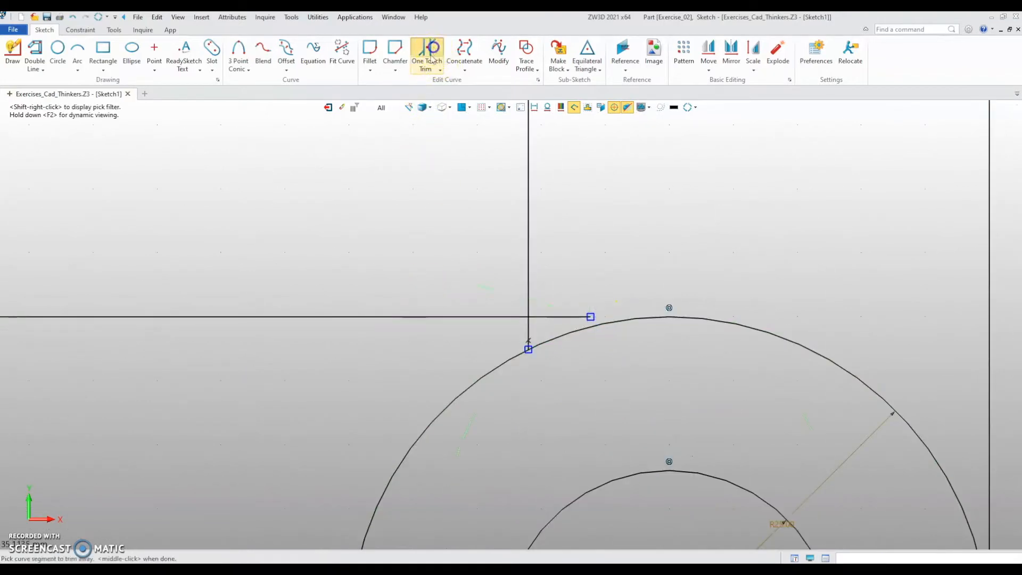
{"action": "left_click", "coordinate": [527, 338]}
{"action": "left_click", "coordinate": [538, 318]}
{"action": "scroll", "coordinate": [455, 276], "scroll_direction": "down", "scroll_amount": 8}
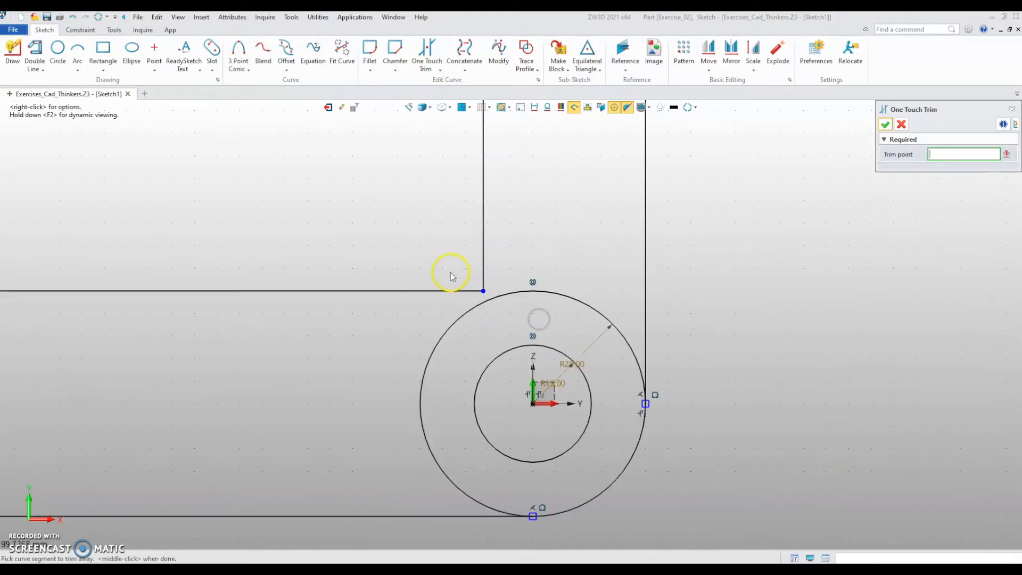
{"action": "scroll", "coordinate": [386, 296], "scroll_direction": "down", "scroll_amount": 5}
{"action": "middle_click", "coordinate": [444, 297]}
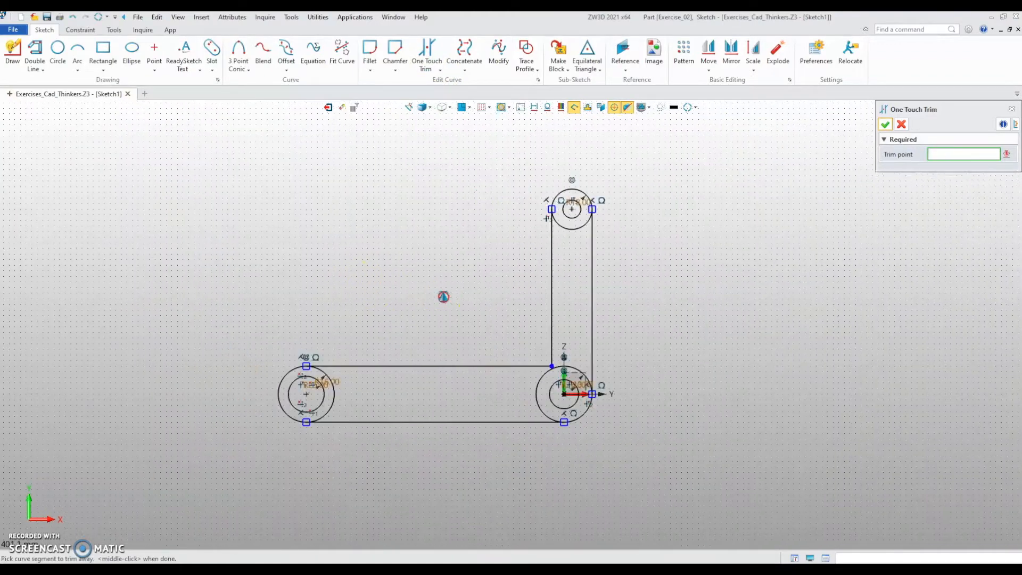
- Dimension the horizontal distance between the left circles' centre and the origin as 103 mm
{"action": "scroll", "coordinate": [420, 338], "scroll_direction": "up", "scroll_amount": 2}
{"action": "middle_click_drag", "start_coordinate": [451, 336], "coordinate": [433, 329]}
{"action": "scroll", "coordinate": [441, 334], "scroll_direction": "down", "scroll_amount": 1}
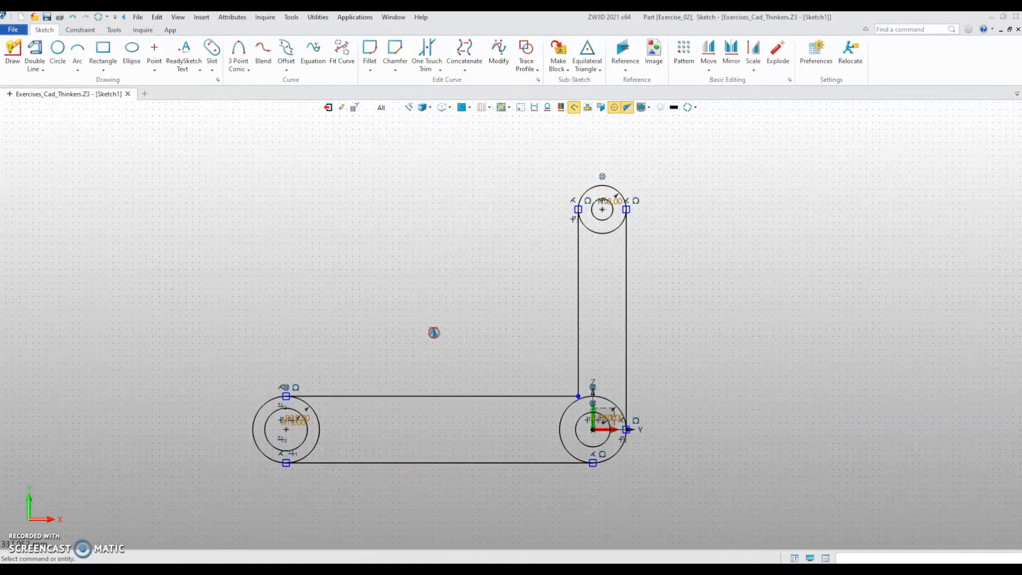
{"action": "left_click", "coordinate": [80, 29]}
{"action": "left_click", "coordinate": [324, 53]}
{"action": "left_click", "coordinate": [323, 419]}
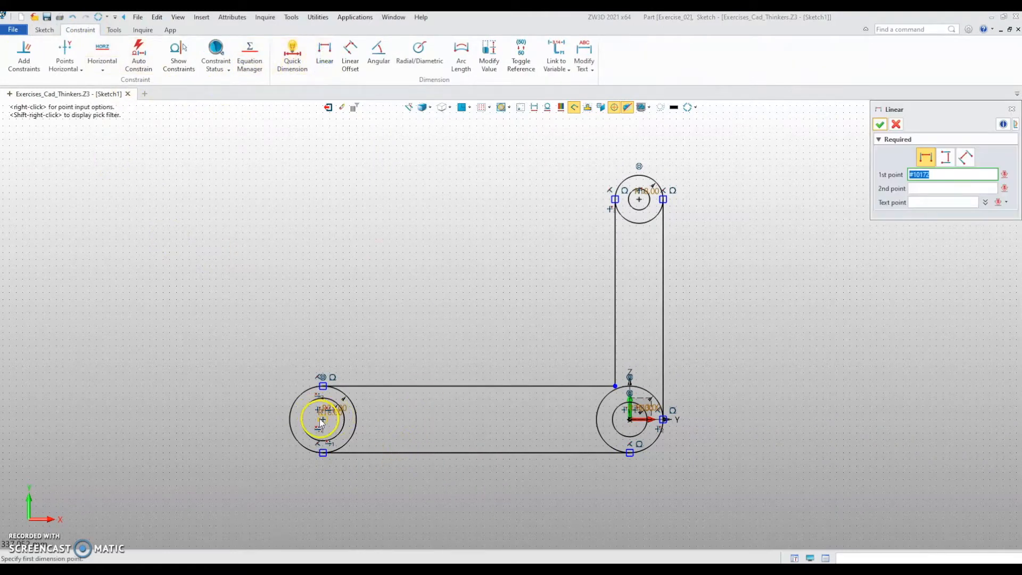
{"action": "left_click", "coordinate": [629, 418]}
{"action": "left_click", "coordinate": [484, 487]}
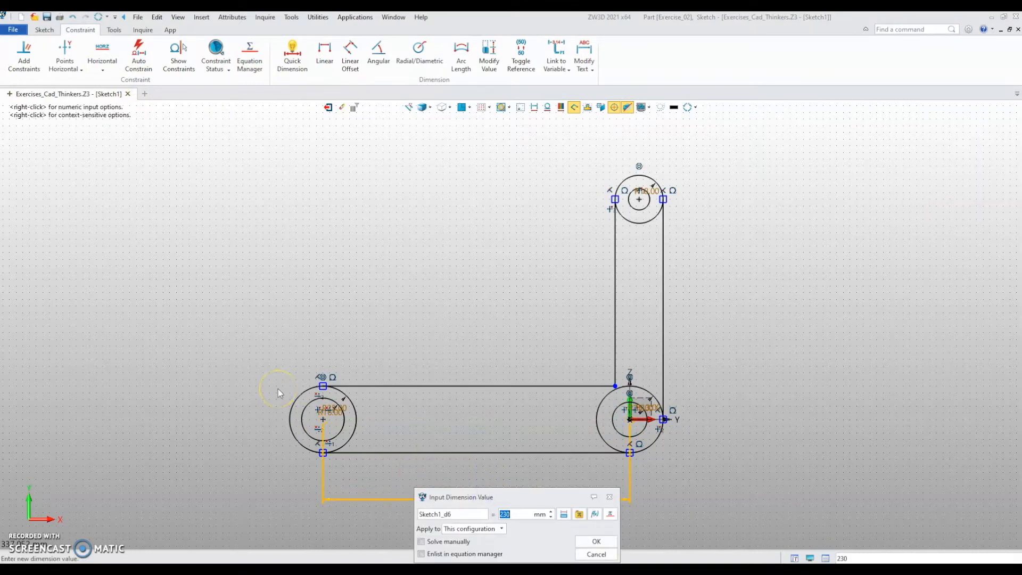
{"action": "type", "text": "103"}
{"action": "key", "text": "Return"}
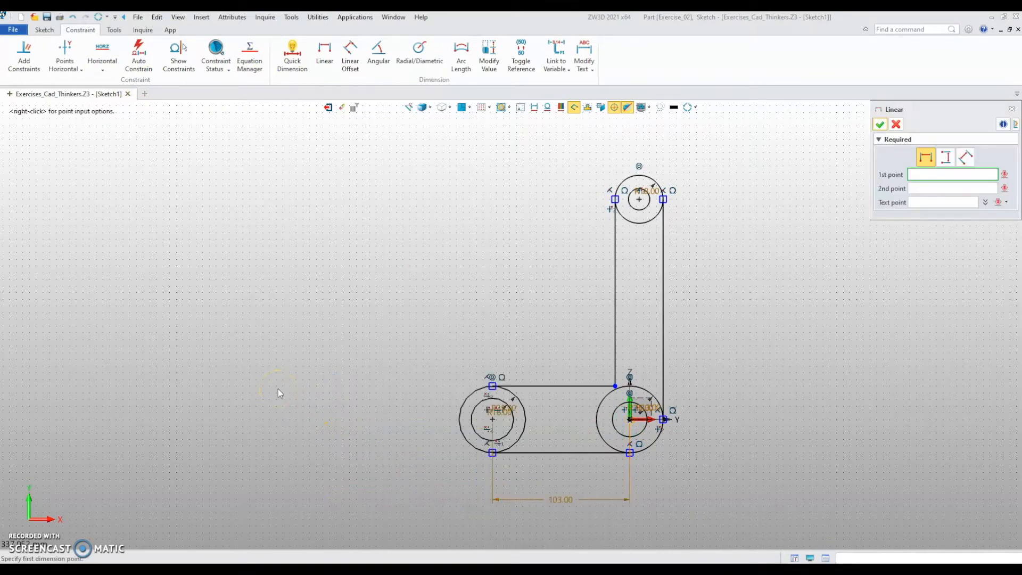
- Dimension the vertical distance between the upper circles' centre and the origin as 115 mm
{"action": "left_click", "coordinate": [589, 219]}
{"action": "left_click", "coordinate": [580, 438]}
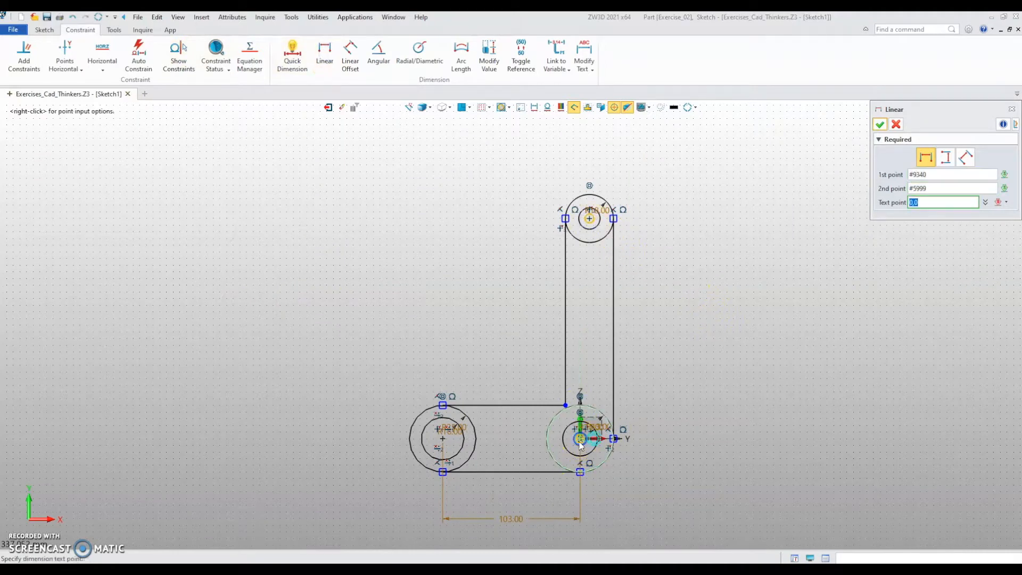
{"action": "left_click", "coordinate": [942, 158]}
{"action": "left_click", "coordinate": [665, 339]}
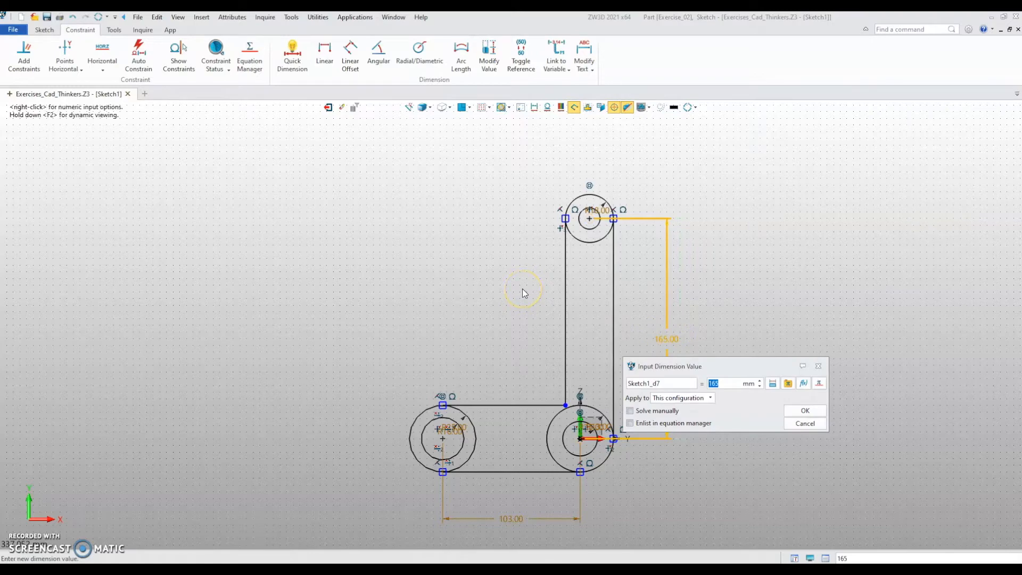
{"action": "type", "text": "115"}
{"action": "key", "text": "Return"}
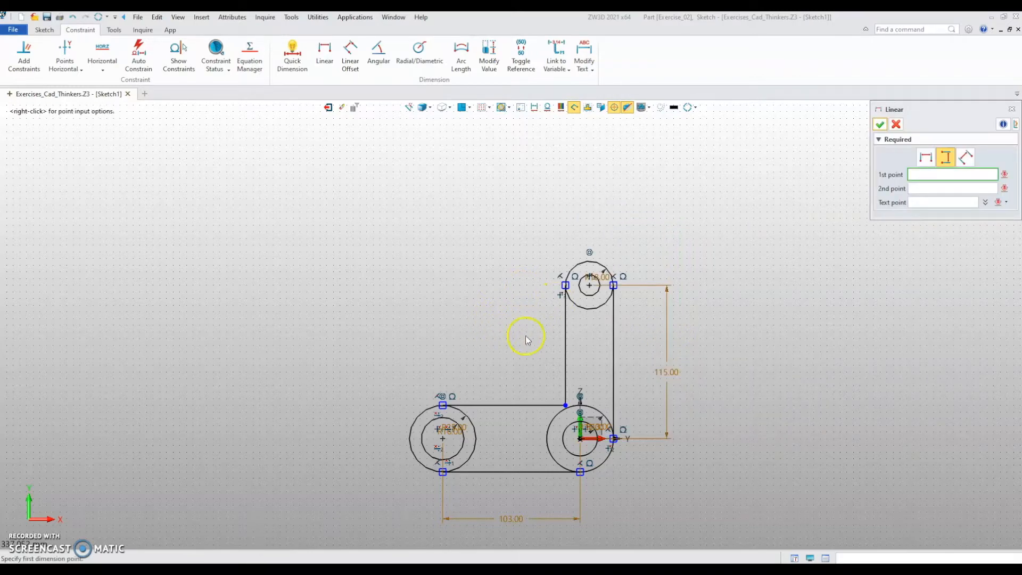
- Draw a diagonal rib line from the upper horizontal line to the inner vertical line, about 54 mm across
{"action": "scroll", "coordinate": [520, 337], "scroll_direction": "up", "scroll_amount": 3}
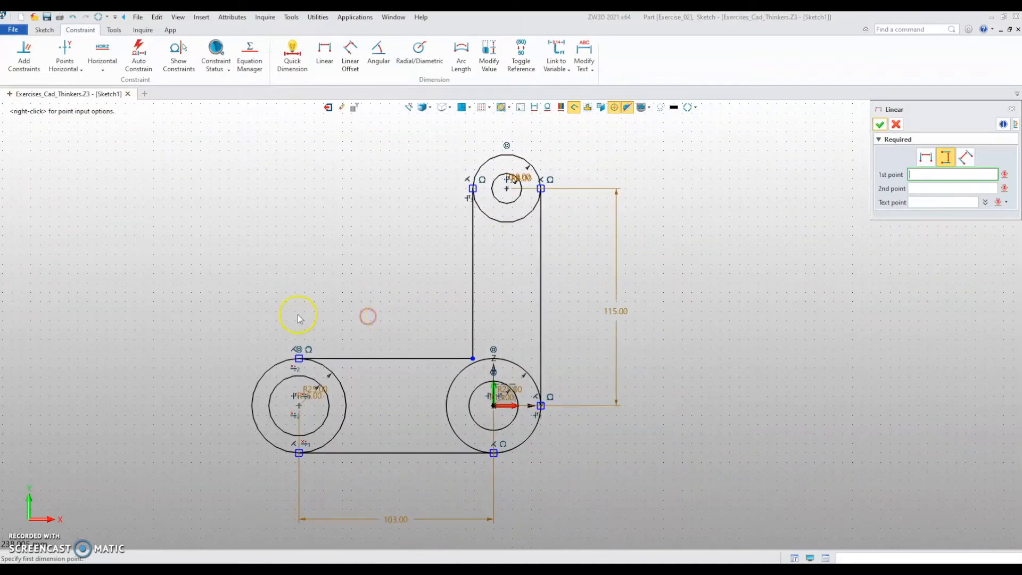
{"action": "middle_click_drag", "start_coordinate": [285, 308], "coordinate": [276, 312]}
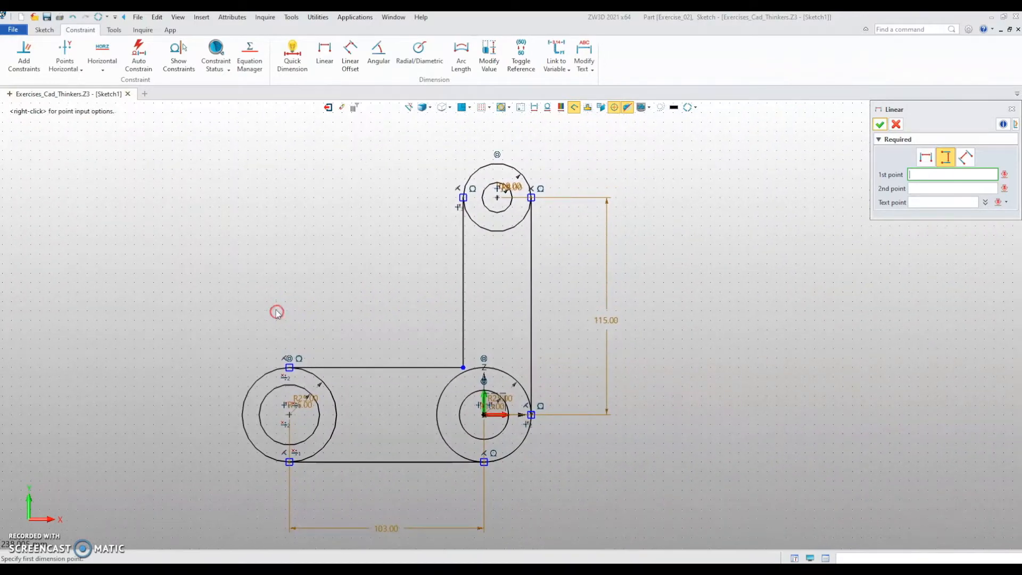
{"action": "key", "text": "Escape"}
{"action": "left_click", "coordinate": [44, 30]}
{"action": "left_click", "coordinate": [14, 53]}
{"action": "left_click", "coordinate": [360, 367]}
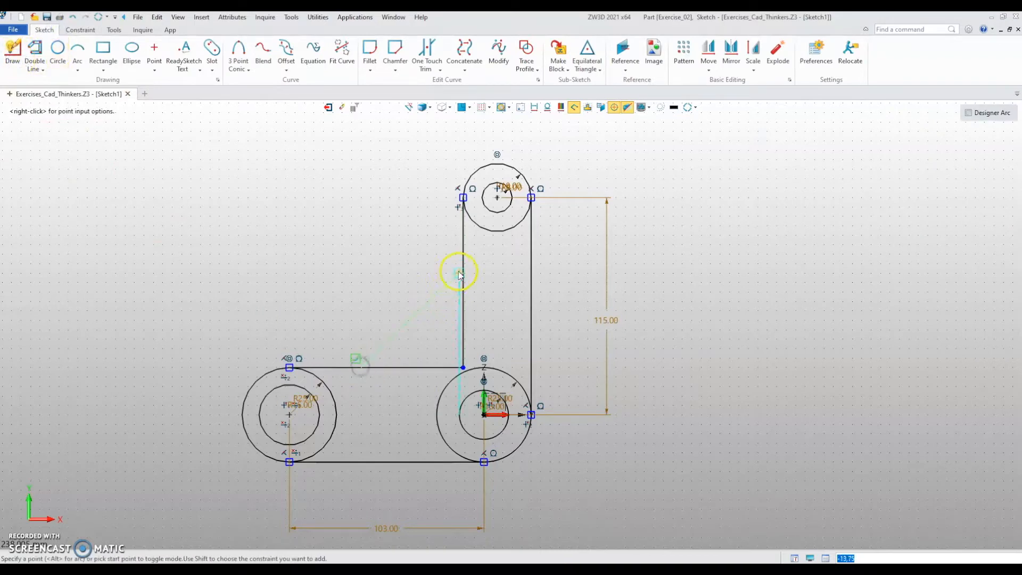
{"action": "left_click", "coordinate": [462, 265]}
{"action": "middle_click", "coordinate": [413, 271]}
{"action": "scroll", "coordinate": [349, 290], "scroll_direction": "down", "scroll_amount": 2}
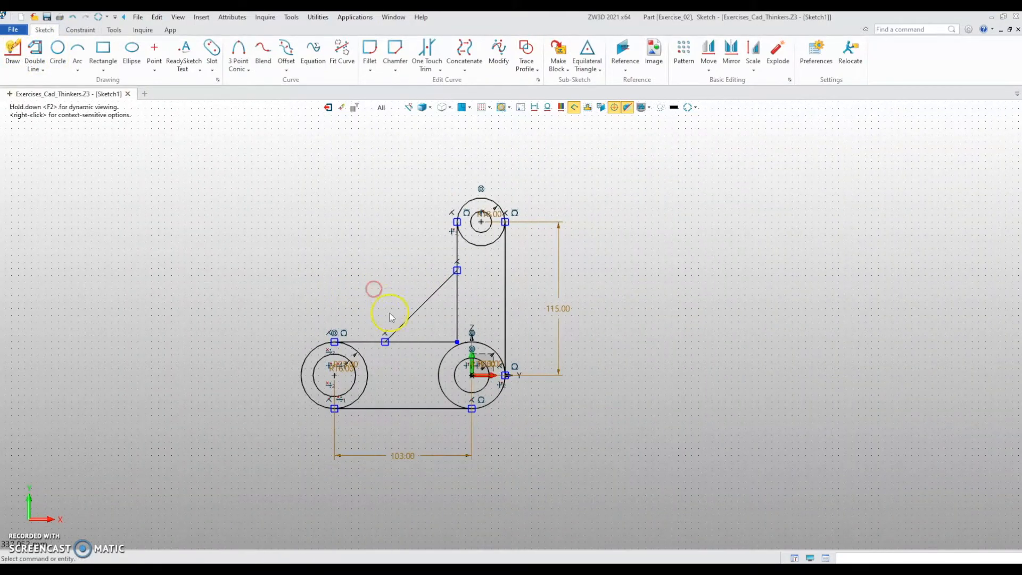
- Dimension the horizontal distance between the diagonal line's two endpoints as 52 mm
{"action": "scroll", "coordinate": [338, 307], "scroll_direction": "up", "scroll_amount": 2}
{"action": "left_click", "coordinate": [79, 30]}
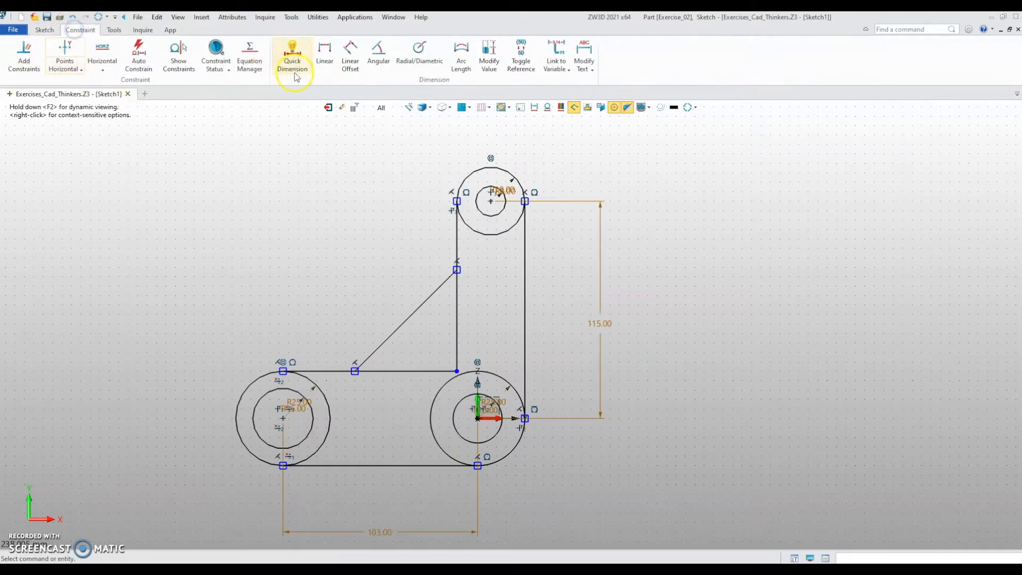
{"action": "left_click", "coordinate": [324, 51]}
{"action": "left_click", "coordinate": [455, 274]}
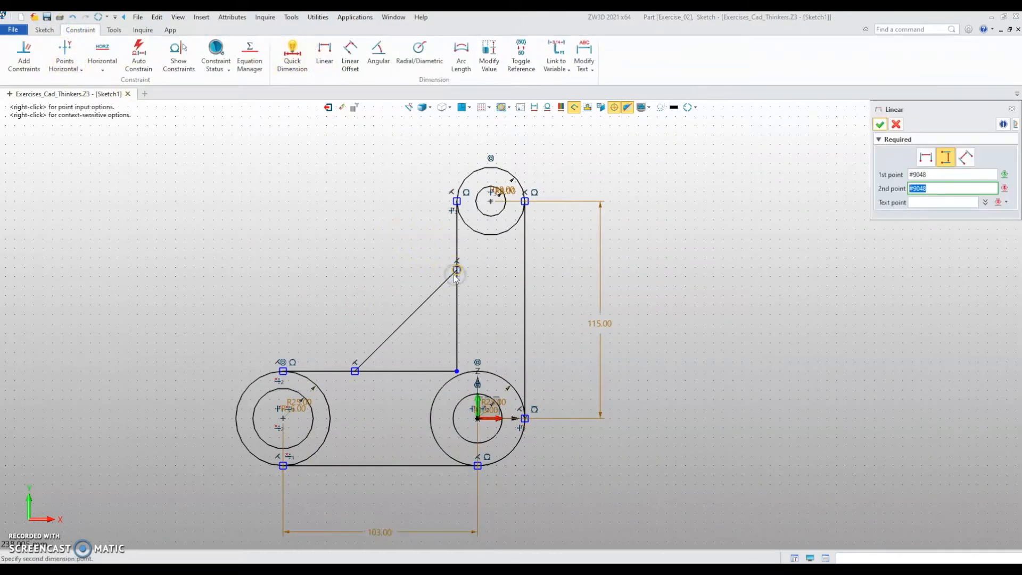
{"action": "left_click", "coordinate": [353, 372]}
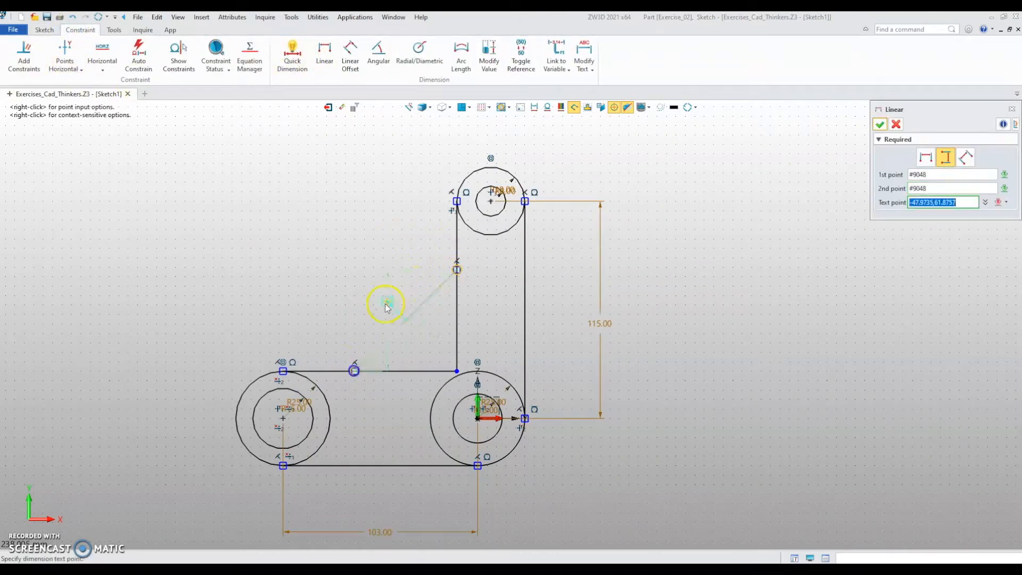
{"action": "left_click", "coordinate": [927, 156]}
{"action": "left_click", "coordinate": [400, 251]}
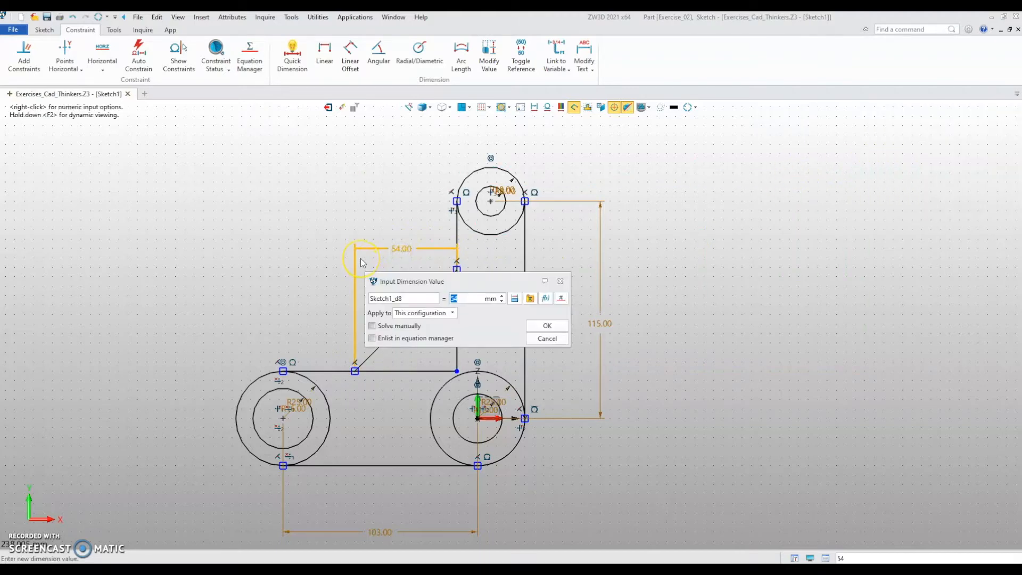
{"action": "type", "text": "52"}
{"action": "key", "text": "Return"}
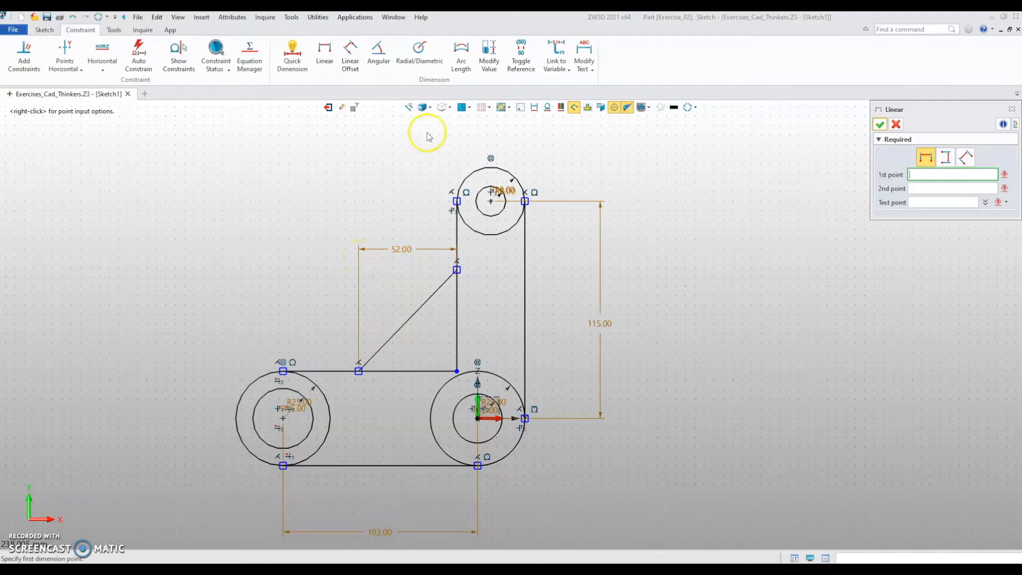
{"action": "scroll", "coordinate": [422, 314], "scroll_direction": "up", "scroll_amount": 5}
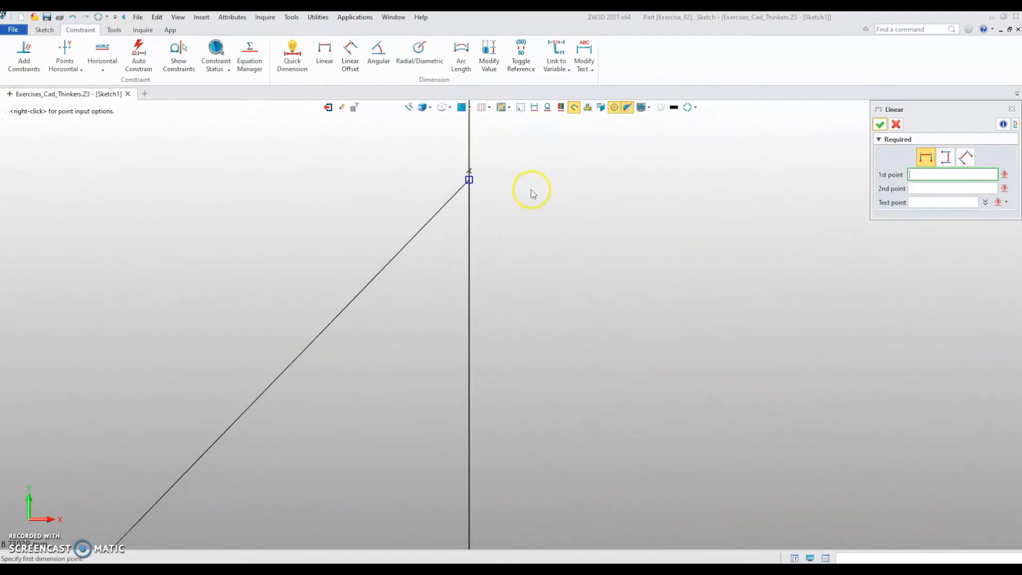
{"action": "scroll", "coordinate": [381, 406], "scroll_direction": "down", "scroll_amount": 5}
{"action": "scroll", "coordinate": [349, 403], "scroll_direction": "up", "scroll_amount": 5}
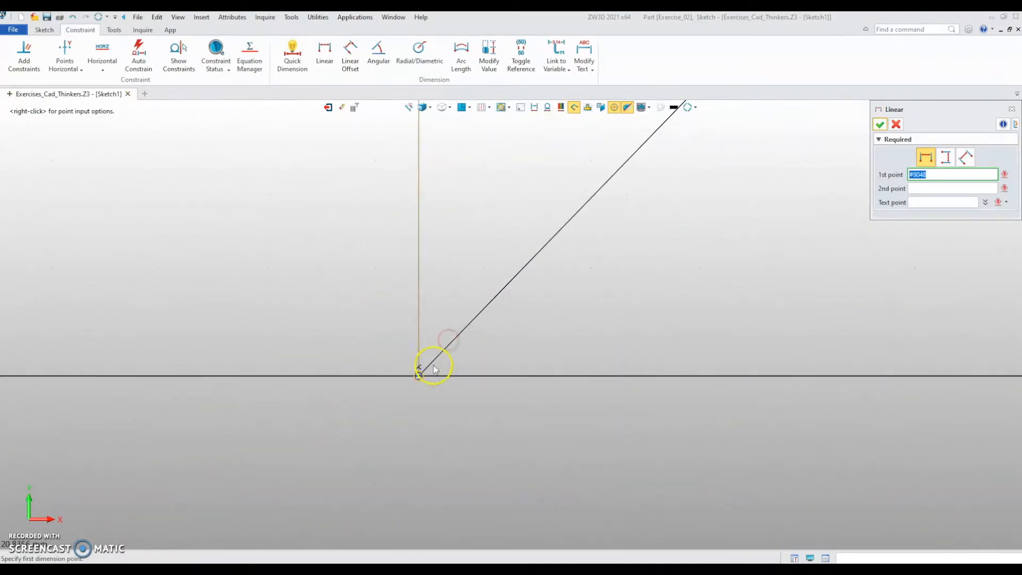
{"action": "scroll", "coordinate": [405, 402], "scroll_direction": "down", "scroll_amount": 5}
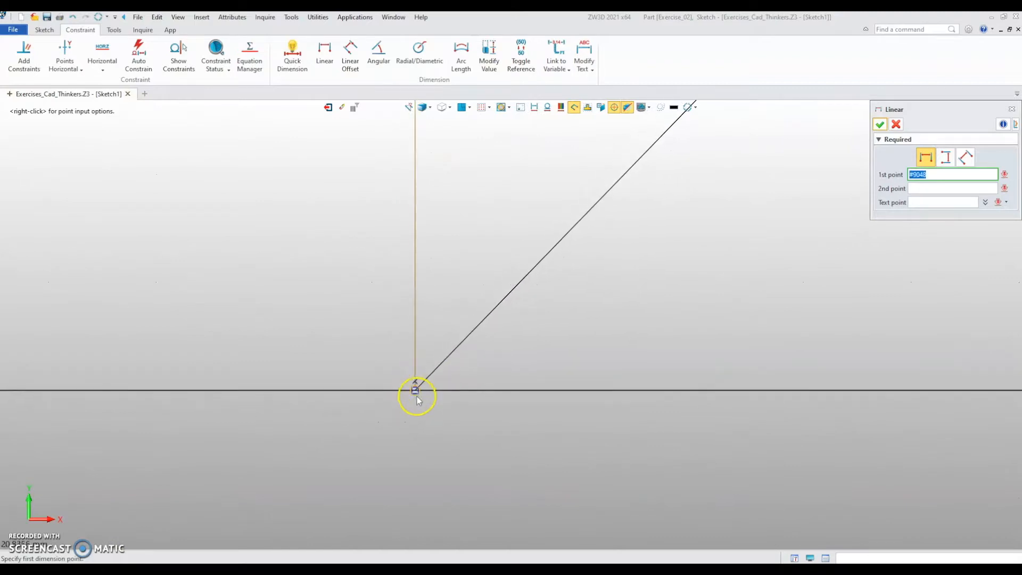
{"action": "scroll", "coordinate": [493, 403], "scroll_direction": "up", "scroll_amount": 4}
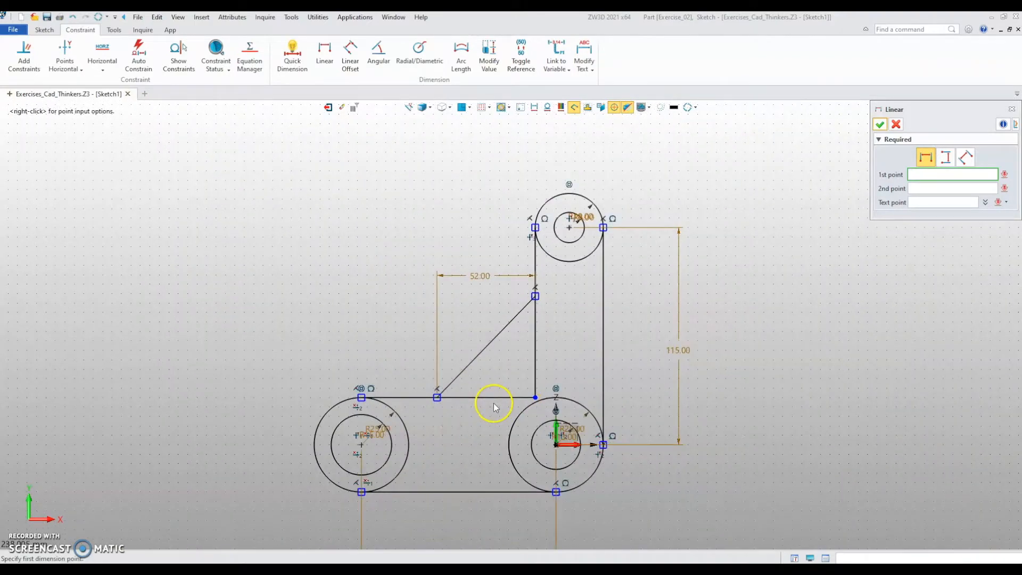
- Try to dimension the horizontal distance between the left circles' centre and the diagonal line's lower endpoint
{"action": "middle_click_drag", "start_coordinate": [310, 321], "coordinate": [324, 323]}
{"action": "left_click", "coordinate": [335, 460]}
{"action": "left_click", "coordinate": [413, 411]}
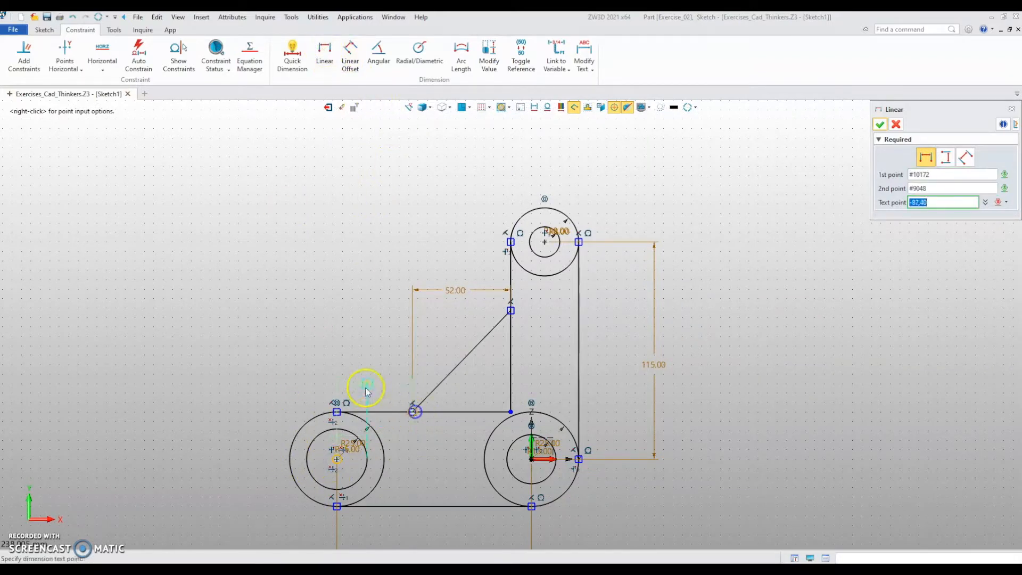
{"action": "left_click", "coordinate": [379, 290]}
{"action": "key", "text": "Escape"}
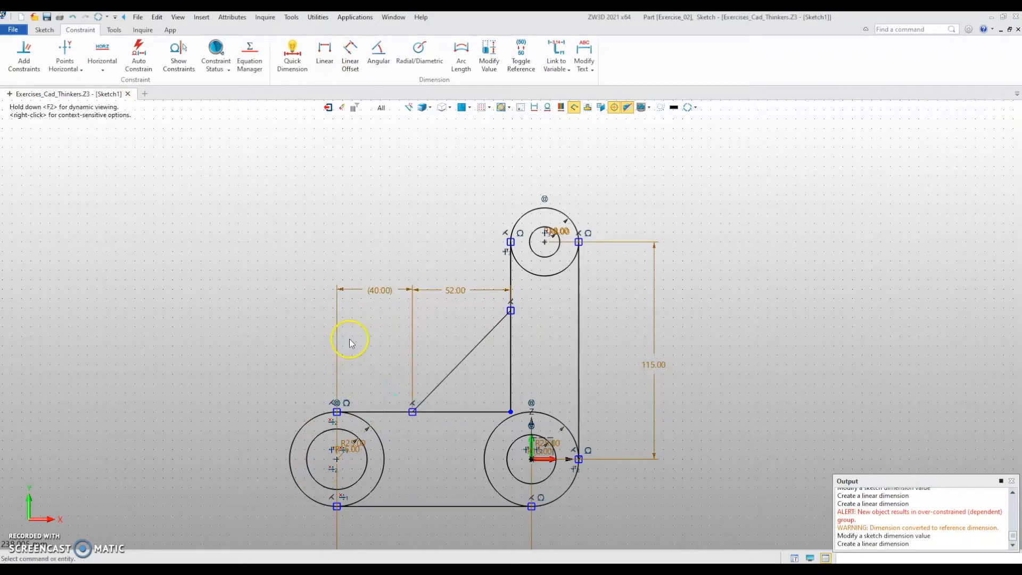
{"action": "key", "text": "ctrl+z"}
- Offset the diagonal rib line 24 mm toward the profile's inner corner
{"action": "scroll", "coordinate": [355, 346], "scroll_direction": "down", "scroll_amount": 2}
{"action": "middle_click_drag", "start_coordinate": [349, 347], "coordinate": [329, 319]}
{"action": "scroll", "coordinate": [407, 328], "scroll_direction": "up", "scroll_amount": 2}
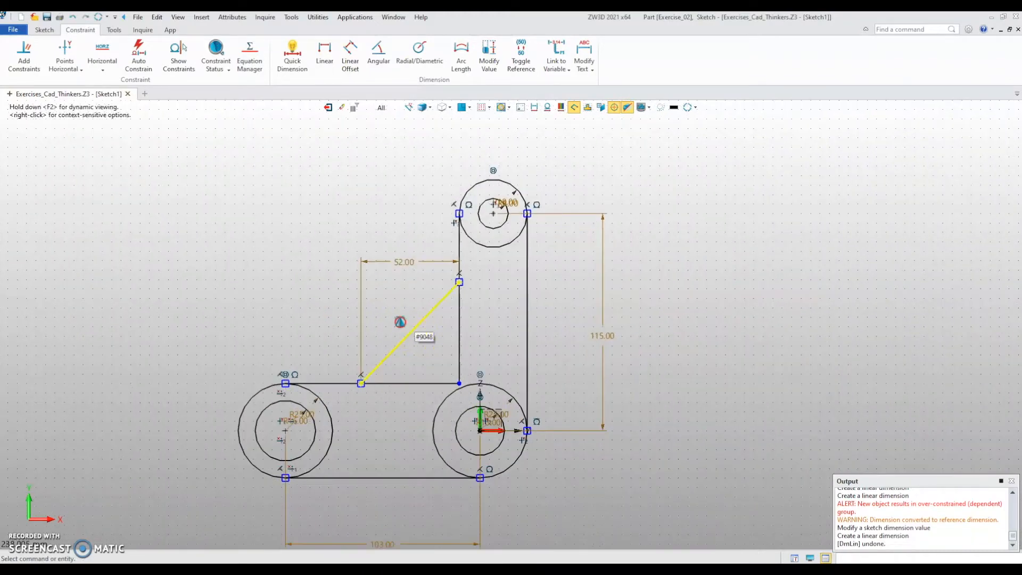
{"action": "middle_click_drag", "start_coordinate": [407, 329], "coordinate": [369, 283]}
{"action": "left_click", "coordinate": [45, 30]}
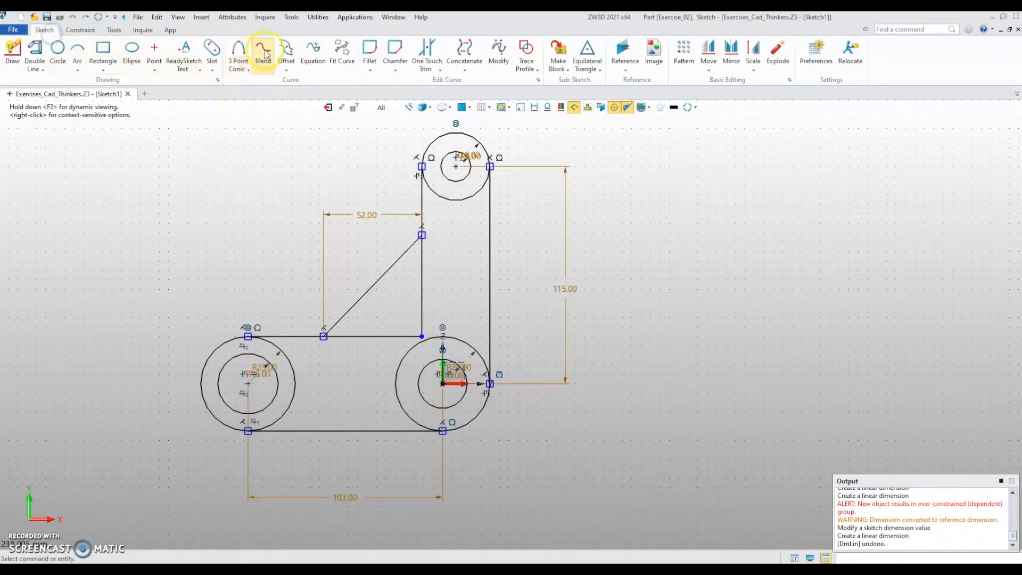
{"action": "left_click", "coordinate": [286, 49]}
{"action": "left_click", "coordinate": [376, 281]}
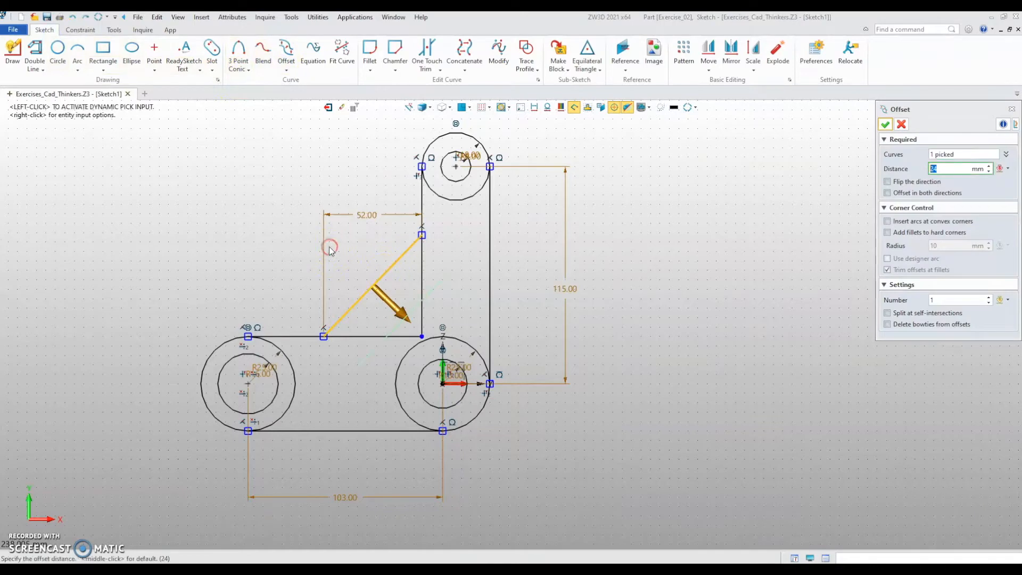
{"action": "key", "text": "Return"}
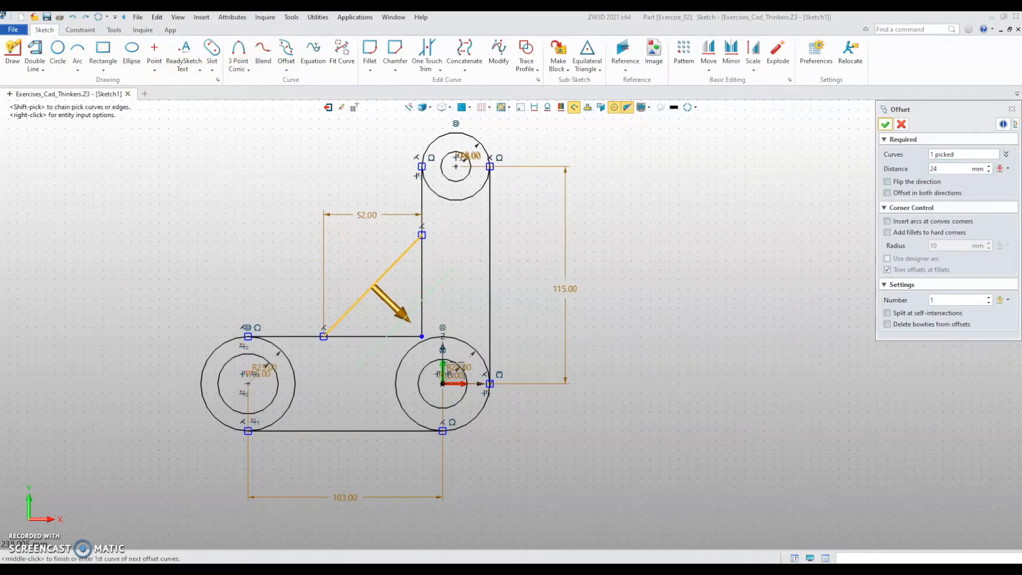
{"action": "middle_click", "coordinate": [286, 280]}
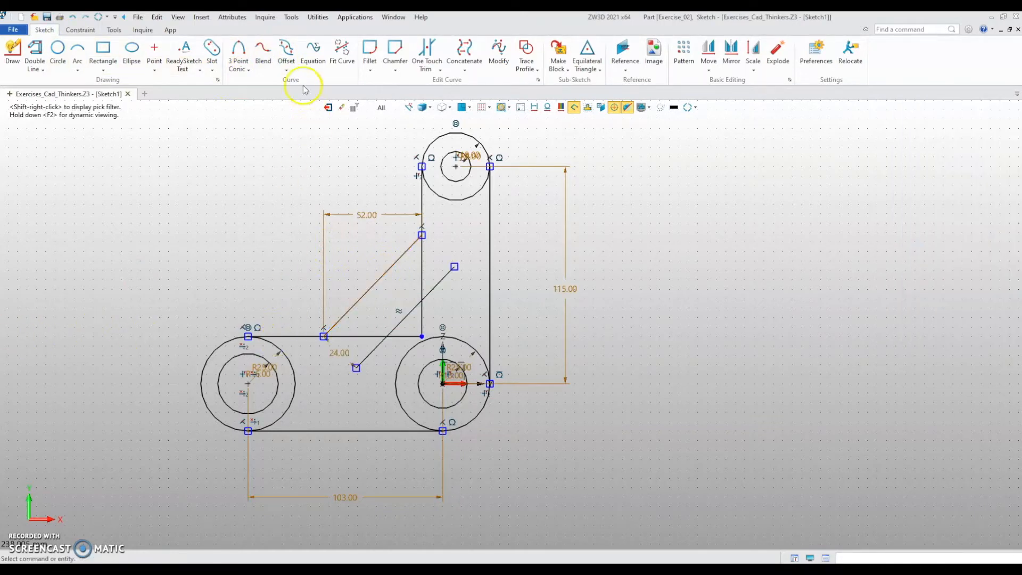
- Trim both ends of the offset diagonal line back to the inner vertical line and the upper horizontal line
{"action": "left_click", "coordinate": [426, 50]}
{"action": "left_click", "coordinate": [445, 278]}
{"action": "left_click", "coordinate": [375, 365]}
{"action": "middle_click", "coordinate": [232, 251]}
- Fillet the inner corner between the upper horizontal line and the inner vertical line with a 10 mm radius
{"action": "middle_click_drag", "start_coordinate": [235, 254], "coordinate": [302, 272]}
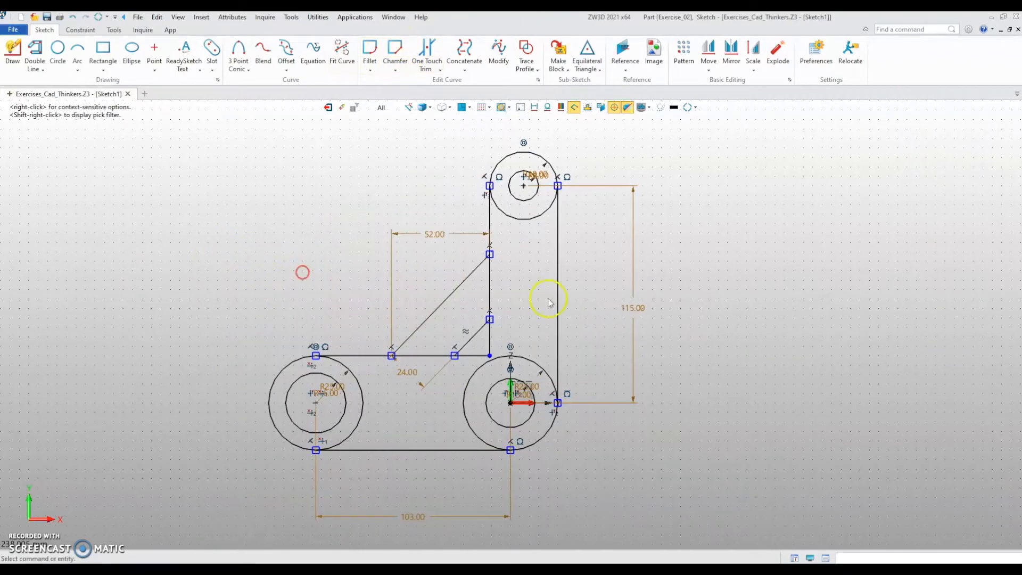
{"action": "scroll", "coordinate": [586, 312], "scroll_direction": "down", "scroll_amount": 1}
{"action": "middle_click_drag", "start_coordinate": [641, 318], "coordinate": [625, 363]}
{"action": "scroll", "coordinate": [605, 396], "scroll_direction": "up", "scroll_amount": 1}
{"action": "middle_click_drag", "start_coordinate": [605, 396], "coordinate": [633, 395]}
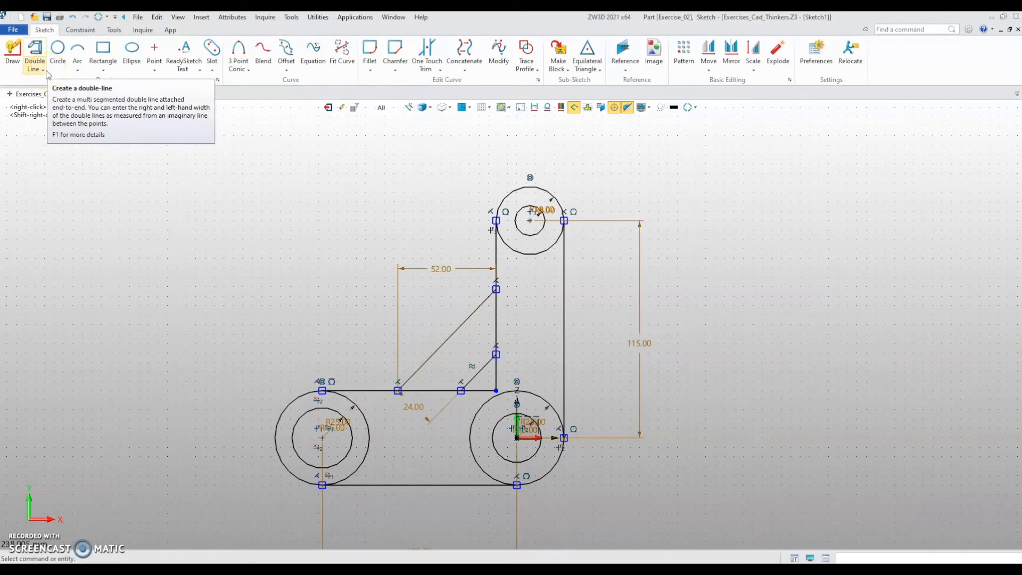
{"action": "left_click", "coordinate": [370, 53]}
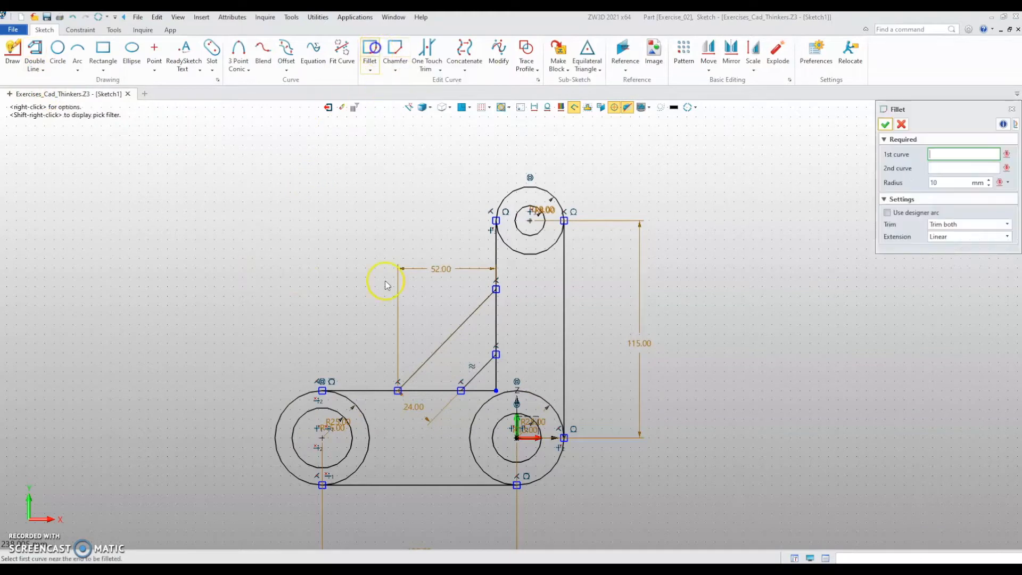
{"action": "scroll", "coordinate": [468, 373], "scroll_direction": "up", "scroll_amount": 3}
{"action": "left_click", "coordinate": [504, 407]}
{"action": "left_click", "coordinate": [525, 381]}
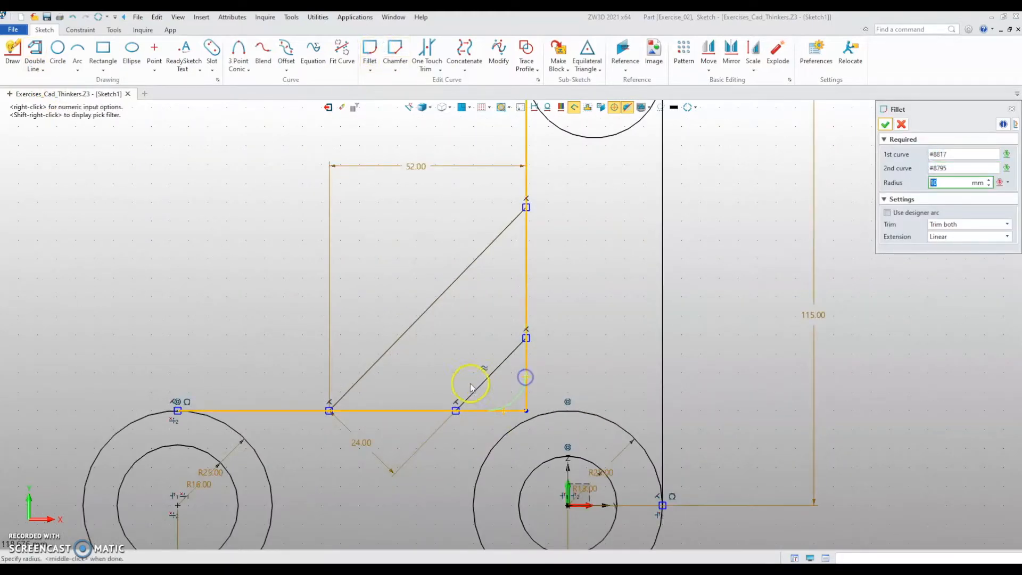
{"action": "left_click", "coordinate": [885, 123]}
- Draw a vertical line from the outer diagonal's lower endpoint down to the bottom horizontal line
{"action": "scroll", "coordinate": [612, 283], "scroll_direction": "down", "scroll_amount": 3}
{"action": "scroll", "coordinate": [456, 388], "scroll_direction": "up", "scroll_amount": 3}
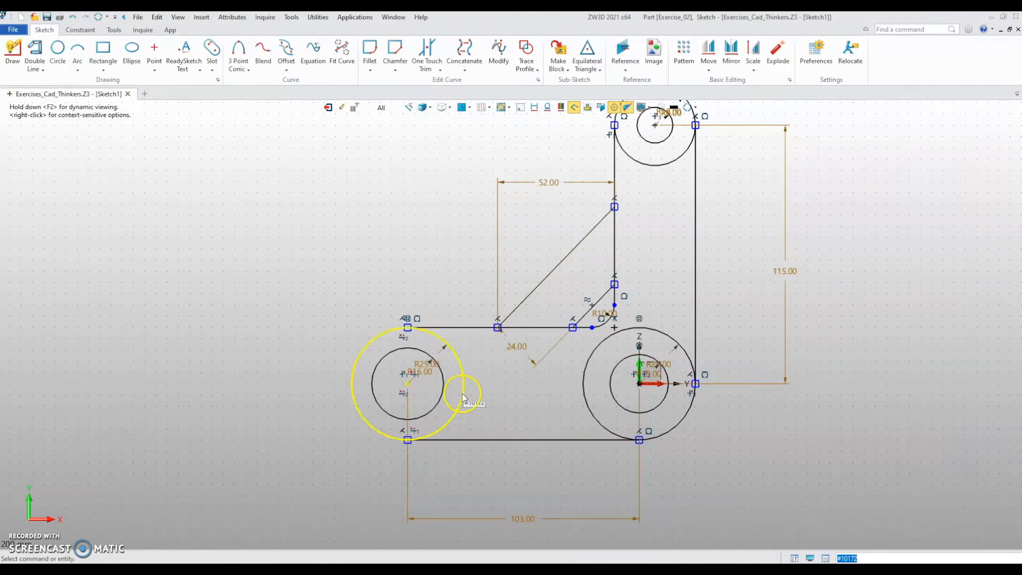
{"action": "left_click", "coordinate": [79, 29]}
{"action": "left_click", "coordinate": [44, 30]}
{"action": "left_click", "coordinate": [18, 50]}
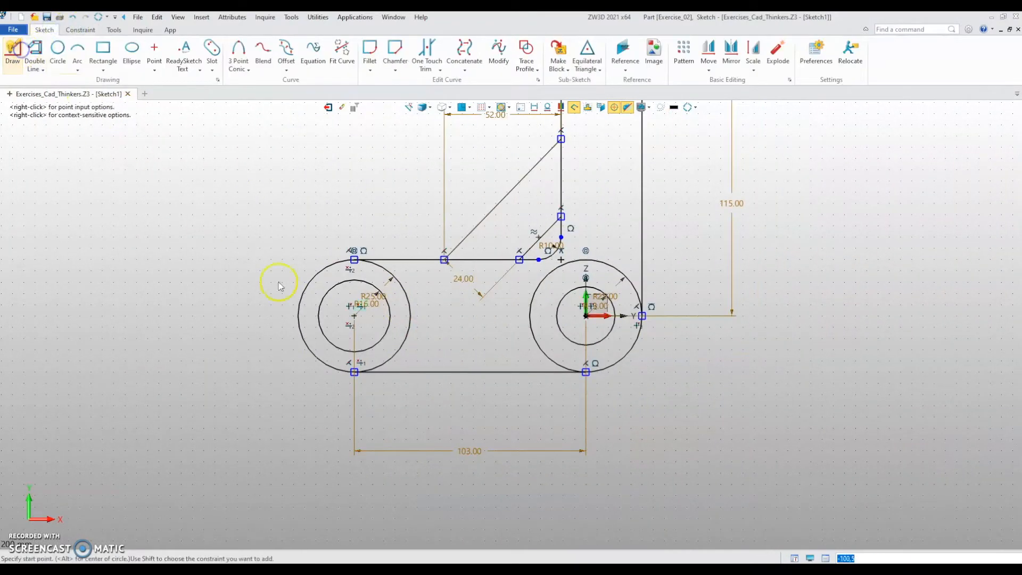
{"action": "left_click", "coordinate": [444, 259]}
{"action": "left_click", "coordinate": [446, 372]}
{"action": "key", "text": "Escape"}
- Draw a horizontal line from the outer diagonal's upper endpoint across to the outer vertical line
{"action": "scroll", "coordinate": [429, 367], "scroll_direction": "down", "scroll_amount": 3}
{"action": "middle_click_drag", "start_coordinate": [471, 390], "coordinate": [448, 461]}
{"action": "scroll", "coordinate": [499, 326], "scroll_direction": "up", "scroll_amount": 3}
{"action": "middle_click", "coordinate": [474, 283]}
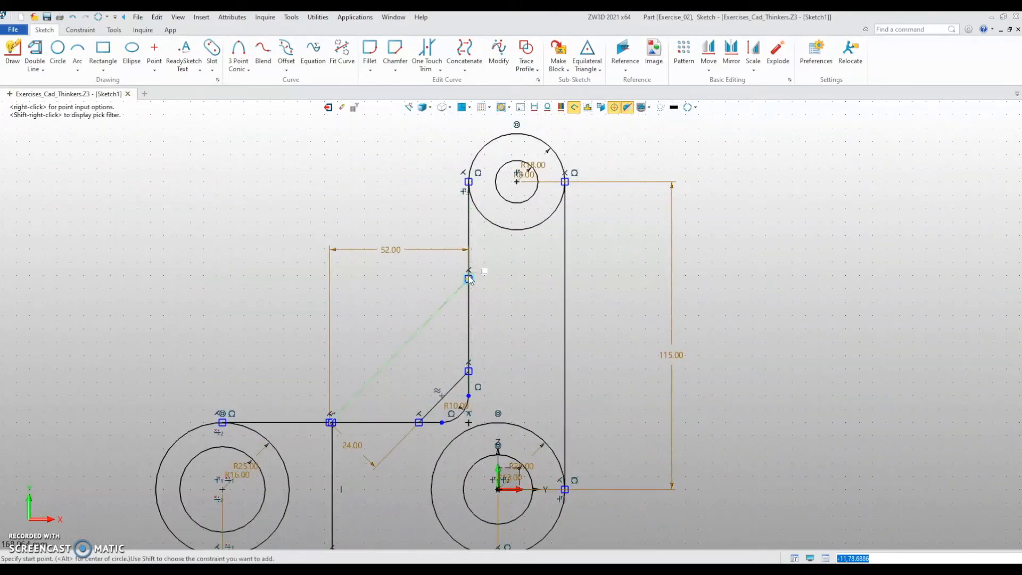
{"action": "left_click", "coordinate": [468, 278]}
{"action": "left_click", "coordinate": [565, 278]}
{"action": "middle_click", "coordinate": [536, 272]}
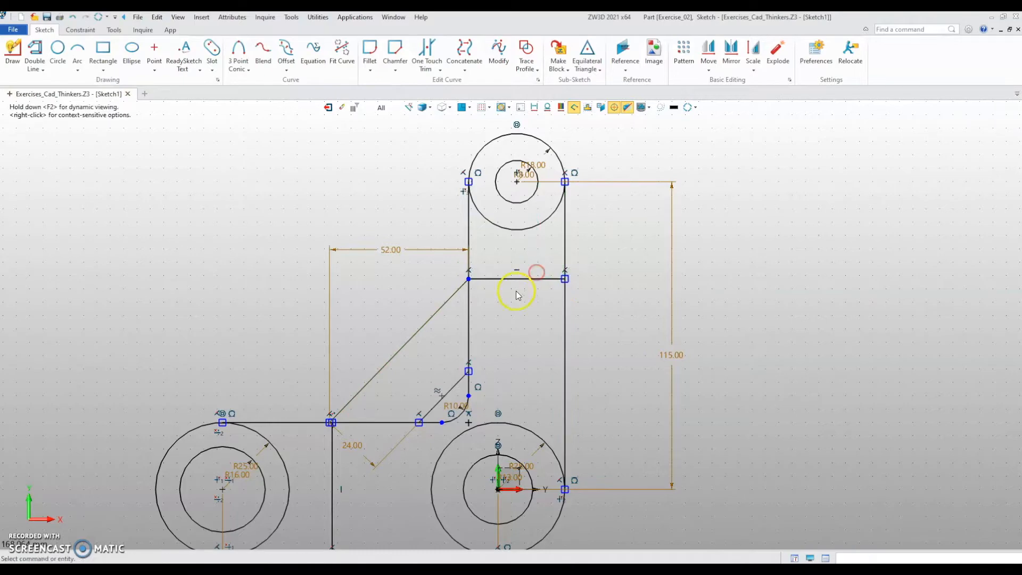
- Draw a centre rectangle about 12 by 21 mm in the vertical arm, below the new horizontal line and aligned with the upper circles' centre
{"action": "scroll", "coordinate": [517, 292], "scroll_direction": "down", "scroll_amount": 2}
{"action": "mouse_move", "coordinate": [698, 408]}
{"action": "middle_mouse_down"}
{"action": "mouse_move", "coordinate": [698, 359]}
{"action": "mouse_move", "coordinate": [630, 364]}
{"action": "middle_mouse_up"}
{"action": "scroll", "coordinate": [693, 363], "scroll_direction": "down", "scroll_amount": 2}
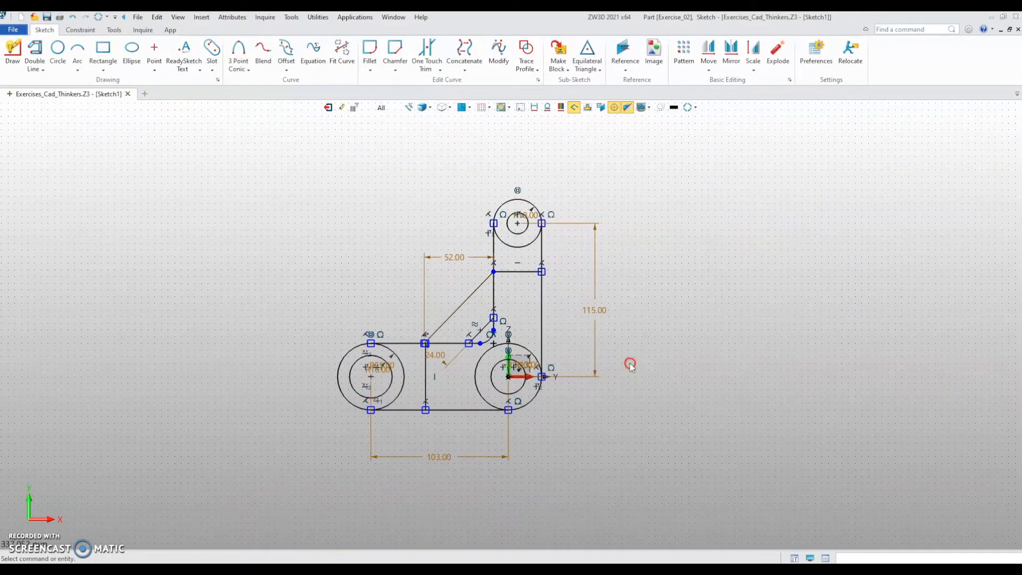
{"action": "scroll", "coordinate": [564, 433], "scroll_direction": "up", "scroll_amount": 1}
{"action": "middle_click_drag", "start_coordinate": [564, 433], "coordinate": [593, 446]}
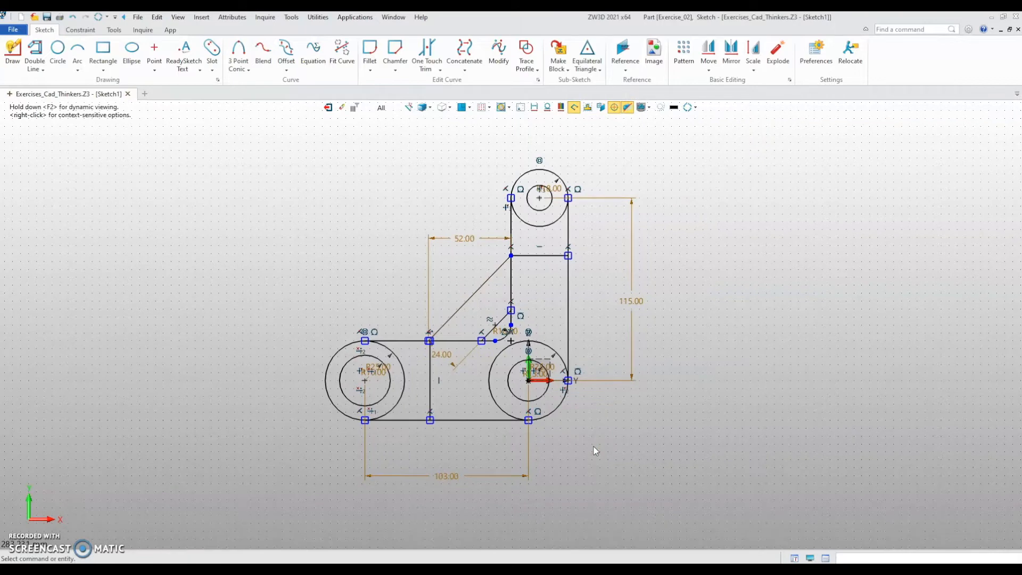
{"action": "scroll", "coordinate": [532, 351], "scroll_direction": "up", "scroll_amount": 3}
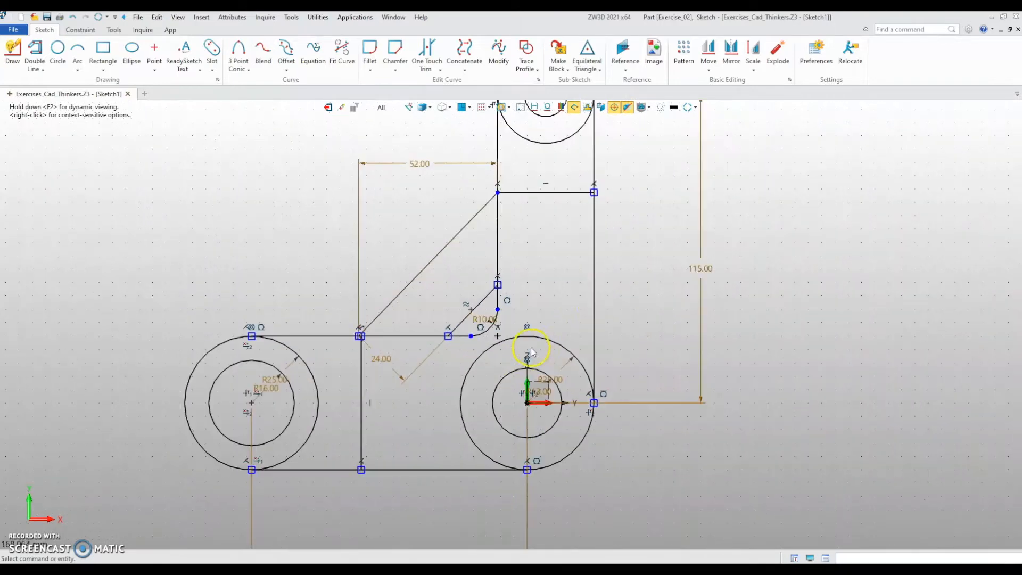
{"action": "middle_click_drag", "start_coordinate": [635, 303], "coordinate": [616, 340]}
{"action": "middle_click_drag", "start_coordinate": [237, 231], "coordinate": [253, 222]}
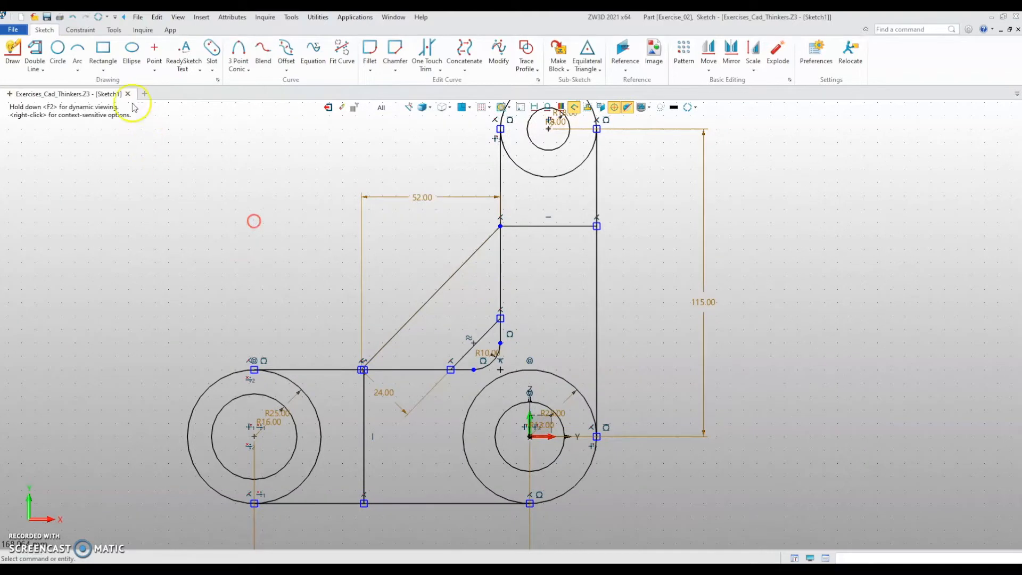
{"action": "left_click", "coordinate": [103, 48]}
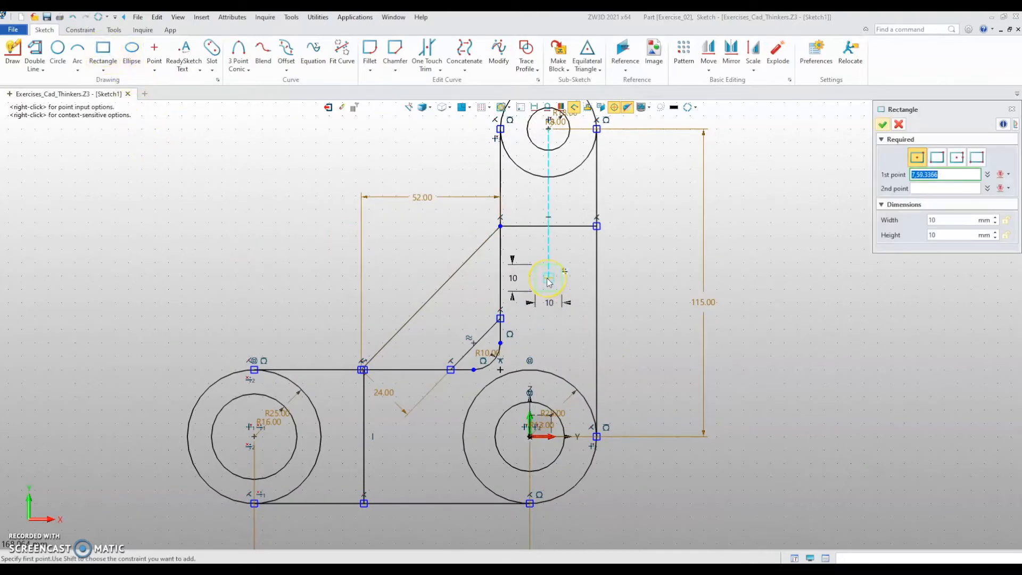
{"action": "left_click", "coordinate": [549, 281]}
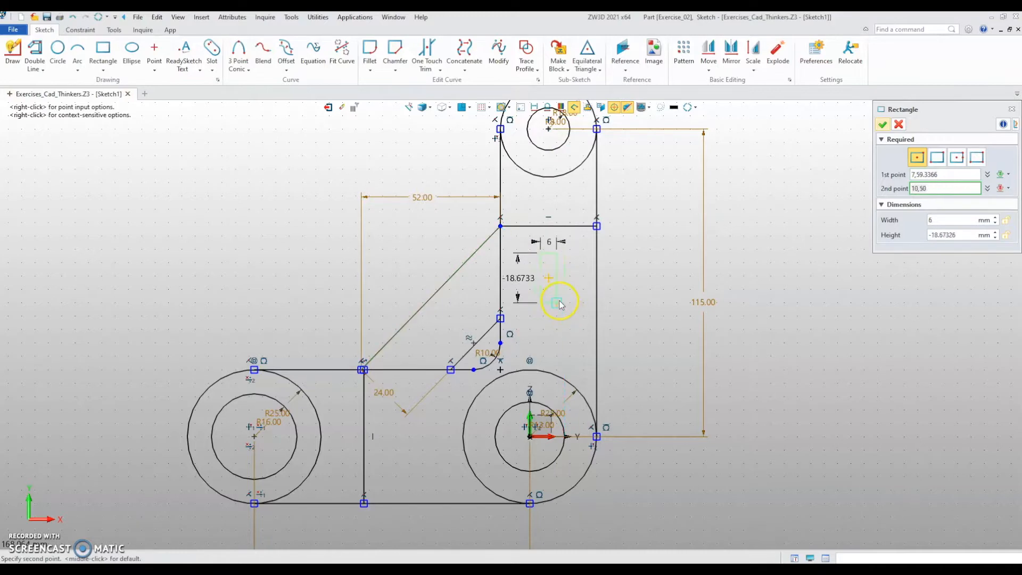
{"action": "left_click", "coordinate": [565, 309]}
- Set the rectangle's width to 16 mm and its height to 36 mm
{"action": "scroll", "coordinate": [553, 298], "scroll_direction": "up", "scroll_amount": 4}
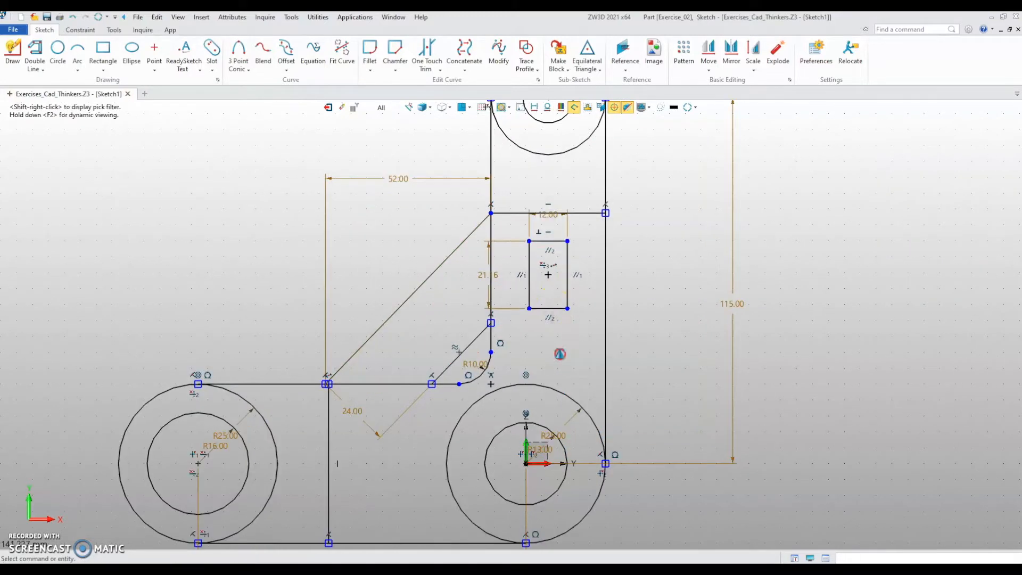
{"action": "double_click", "coordinate": [553, 227]}
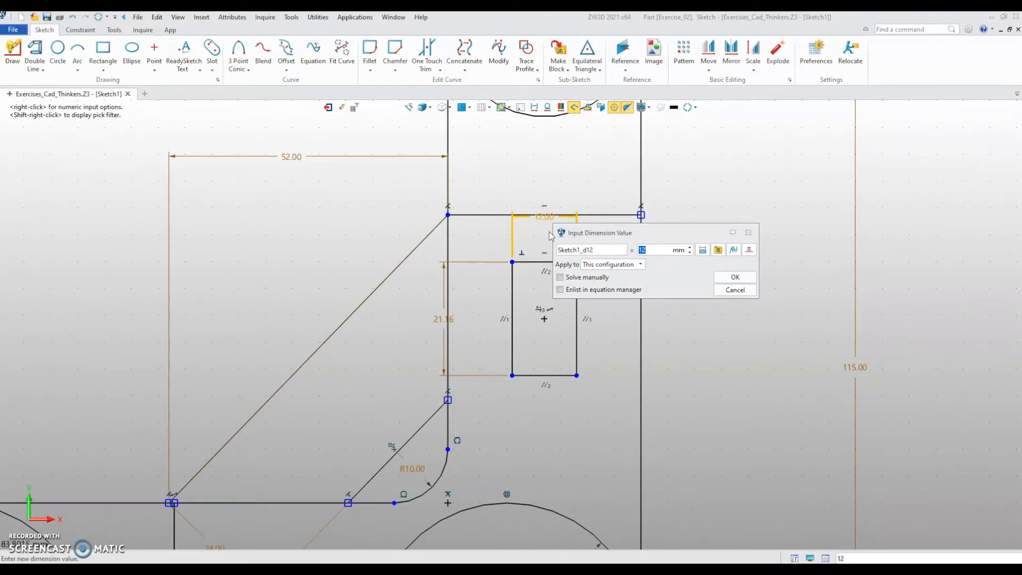
{"action": "key", "text": "Return"}
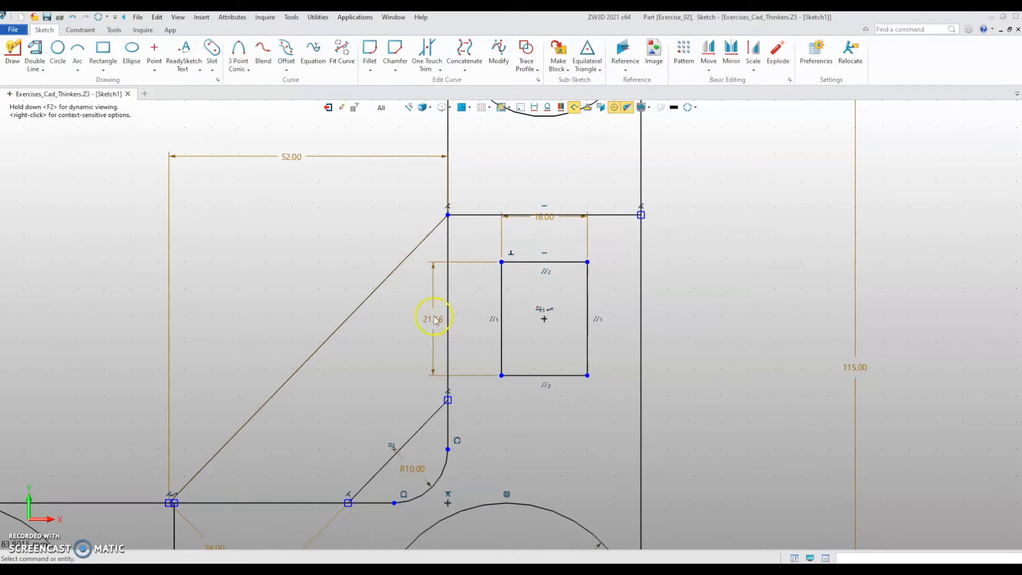
{"action": "double_click", "coordinate": [432, 288]}
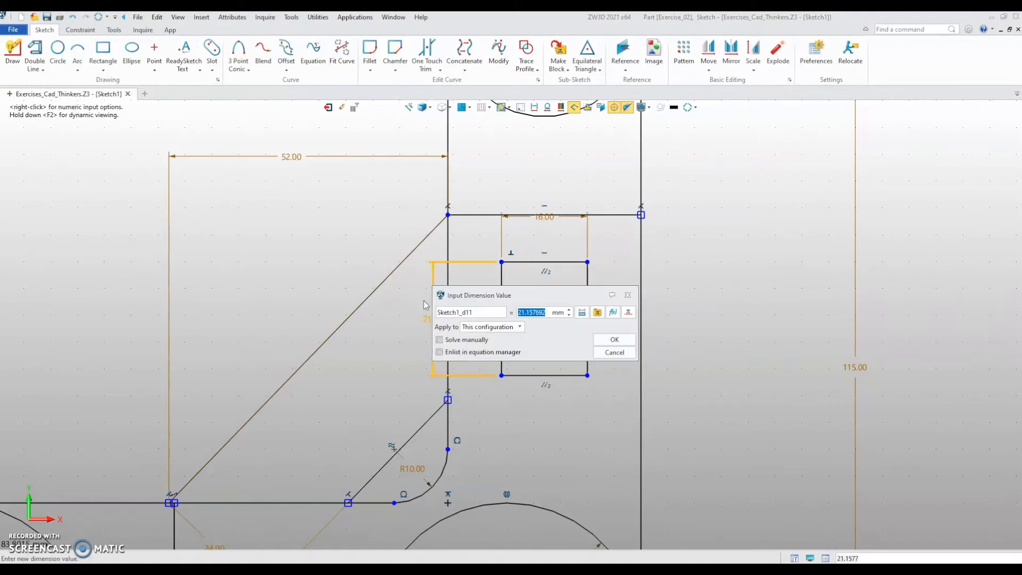
{"action": "type", "text": "36"}
{"action": "key", "text": "Return"}
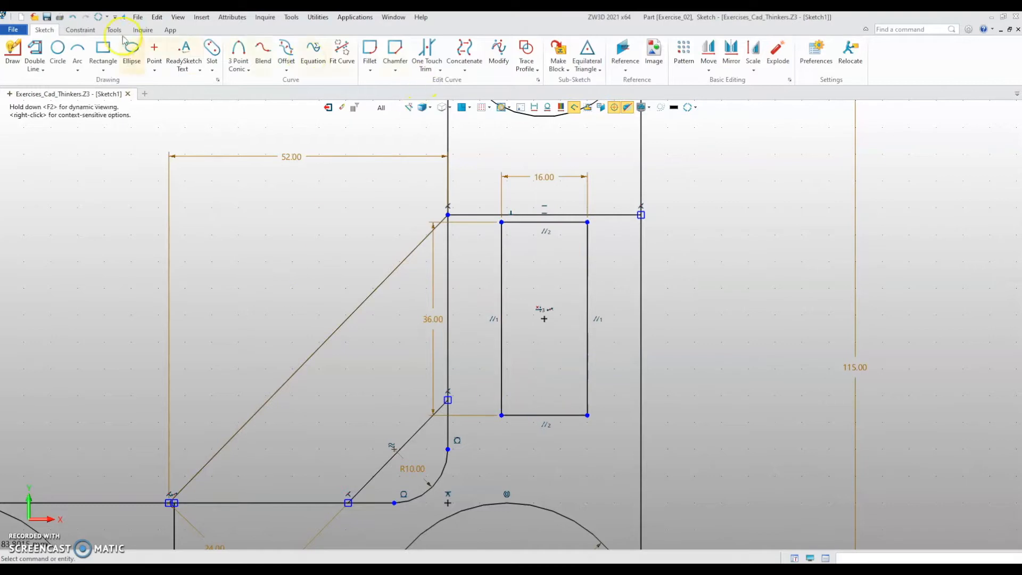
- Dimension the vertical gap between the rectangle's upper edge and the horizontal line across the arm
{"action": "left_click", "coordinate": [78, 30]}
{"action": "left_click", "coordinate": [292, 54]}
{"action": "scroll", "coordinate": [588, 207], "scroll_direction": "up", "scroll_amount": 3}
{"action": "left_click", "coordinate": [571, 235]}
{"action": "left_click", "coordinate": [574, 224]}
{"action": "left_click", "coordinate": [707, 258]}
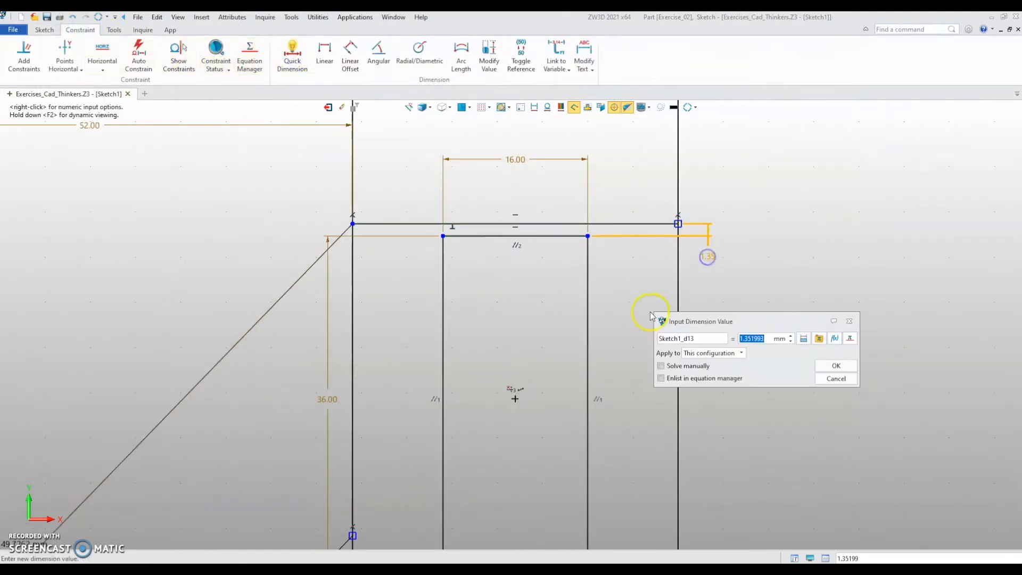
{"action": "middle_click_drag", "start_coordinate": [611, 322], "coordinate": [575, 275]}
{"action": "key", "text": "Return"}
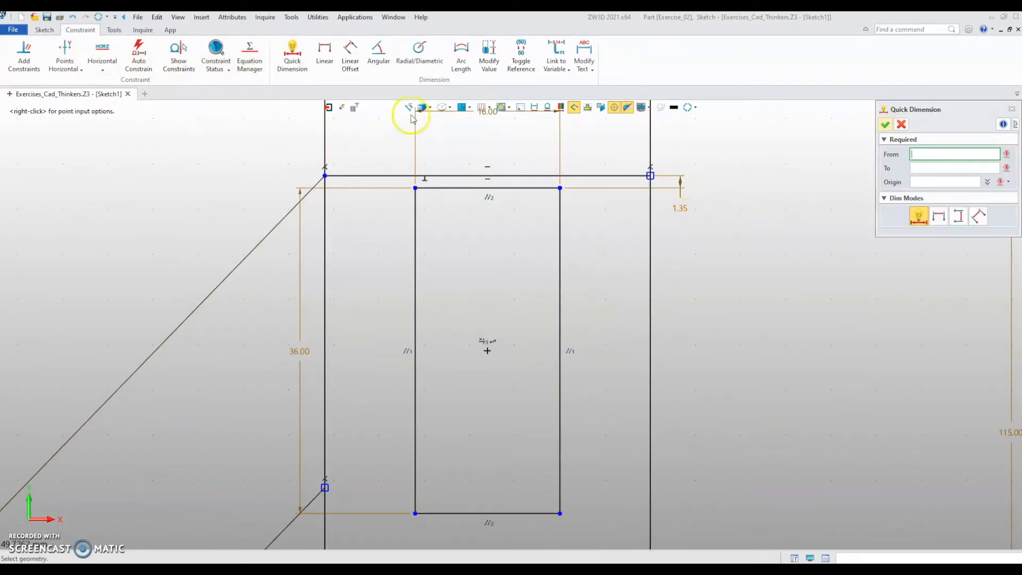
- Erase the rectangle's centre point together with the constraints attached to it
{"action": "middle_click_drag", "start_coordinate": [457, 176], "coordinate": [462, 238]}
{"action": "scroll", "coordinate": [463, 238], "scroll_direction": "down", "scroll_amount": 2}
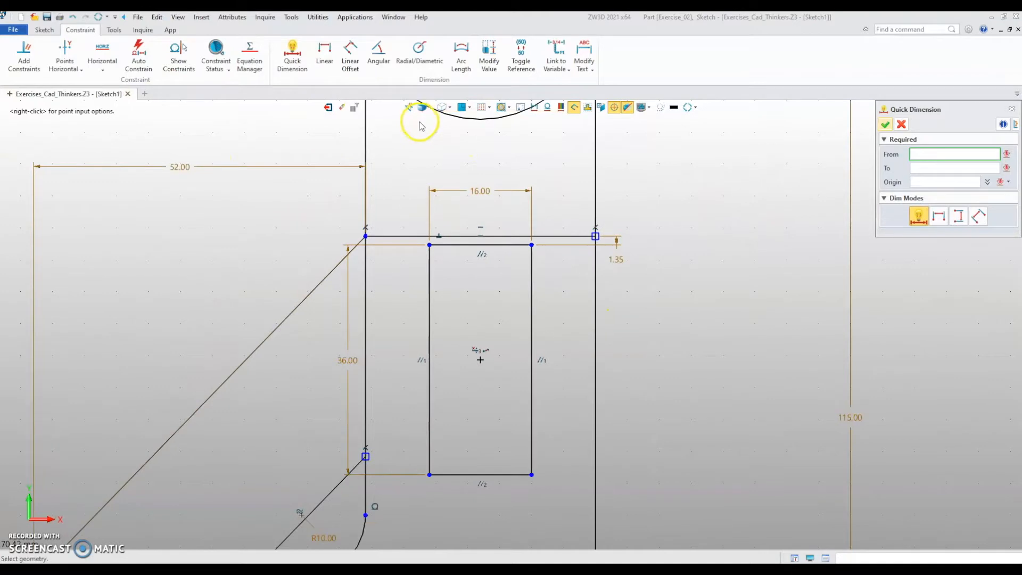
{"action": "left_click", "coordinate": [342, 108]}
{"action": "scroll", "coordinate": [392, 341], "scroll_direction": "up", "scroll_amount": 3}
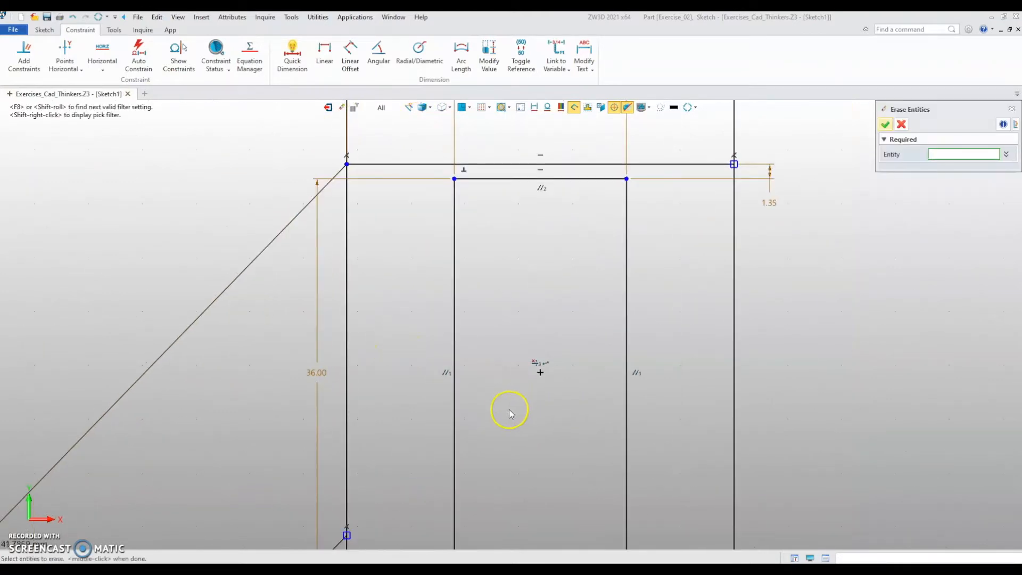
{"action": "left_click_drag", "start_coordinate": [559, 409], "coordinate": [517, 337]}
{"action": "middle_click", "coordinate": [515, 337]}
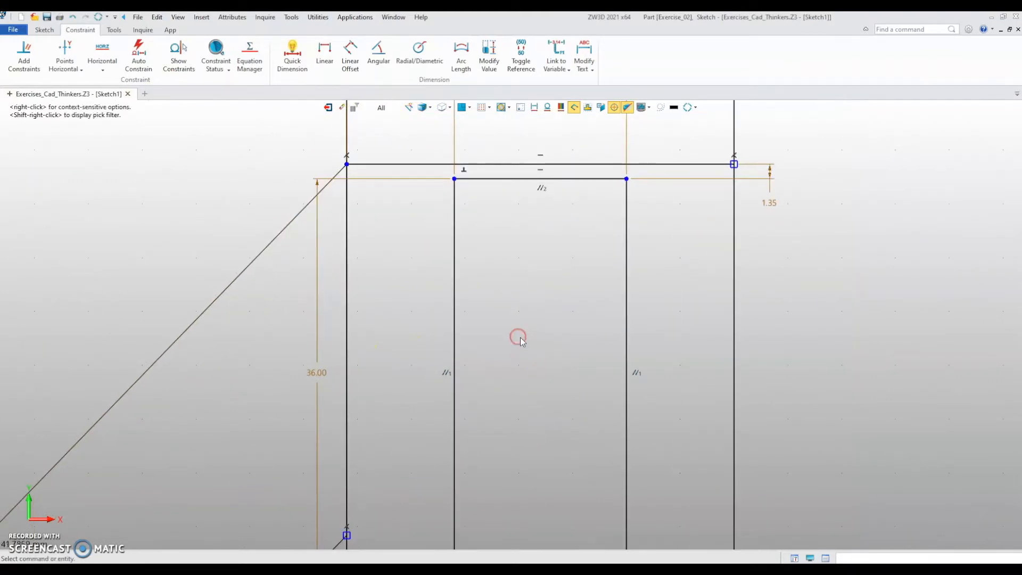
- Set the gap between the rectangle's upper edge and the horizontal line to 12 mm
{"action": "scroll", "coordinate": [519, 356], "scroll_direction": "down", "scroll_amount": 3}
{"action": "scroll", "coordinate": [636, 287], "scroll_direction": "up", "scroll_amount": 1}
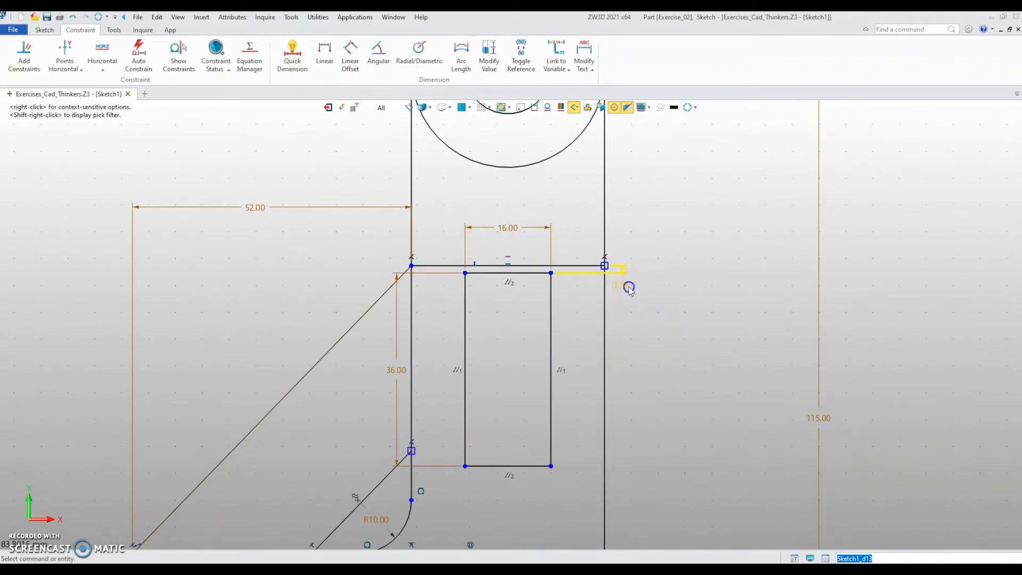
{"action": "double_click", "coordinate": [627, 287]}
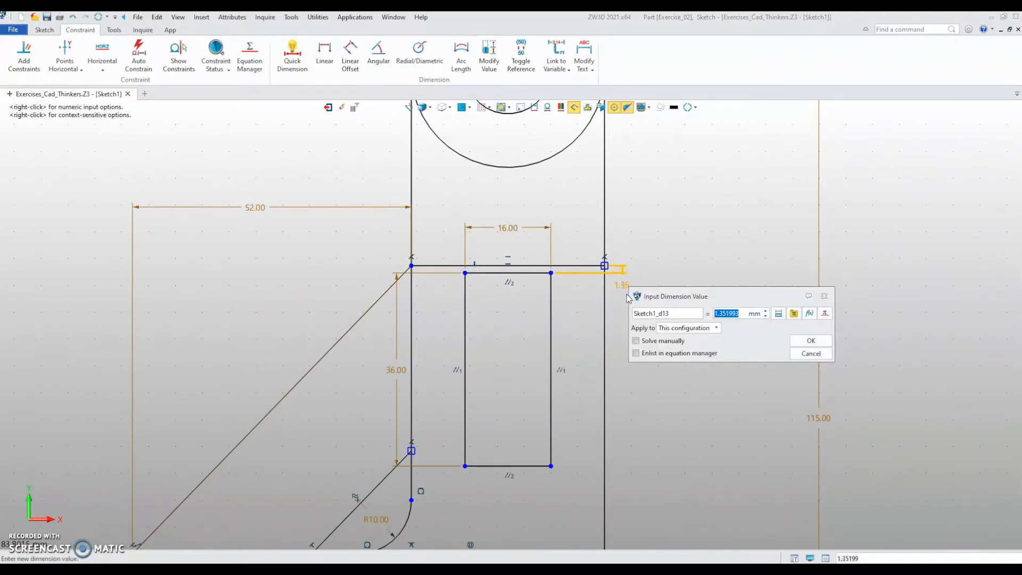
{"action": "type", "text": "12"}
{"action": "key", "text": "Return"}
{"action": "scroll", "coordinate": [603, 318], "scroll_direction": "down", "scroll_amount": 2}
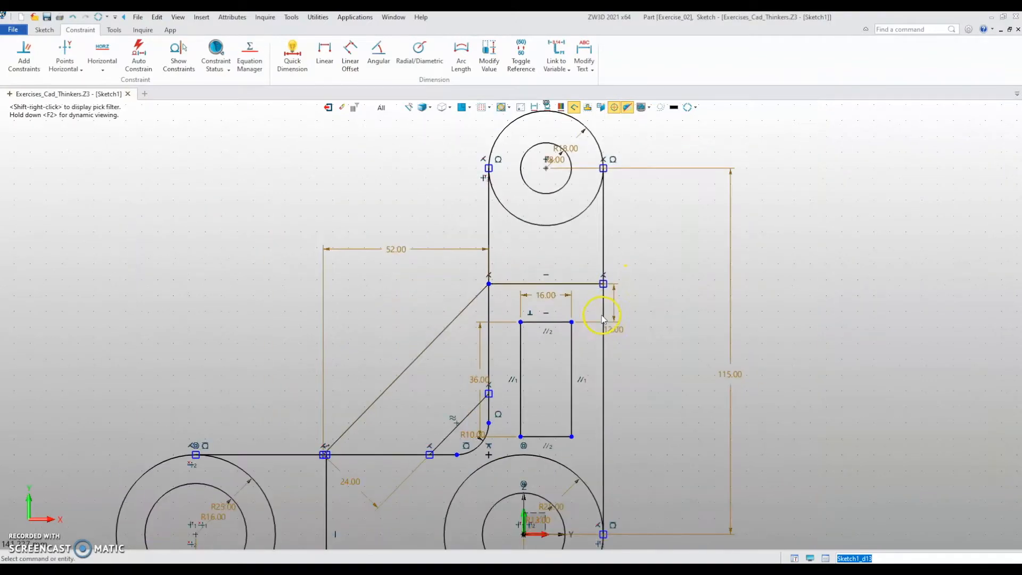
{"action": "middle_click_drag", "start_coordinate": [650, 403], "coordinate": [658, 305]}
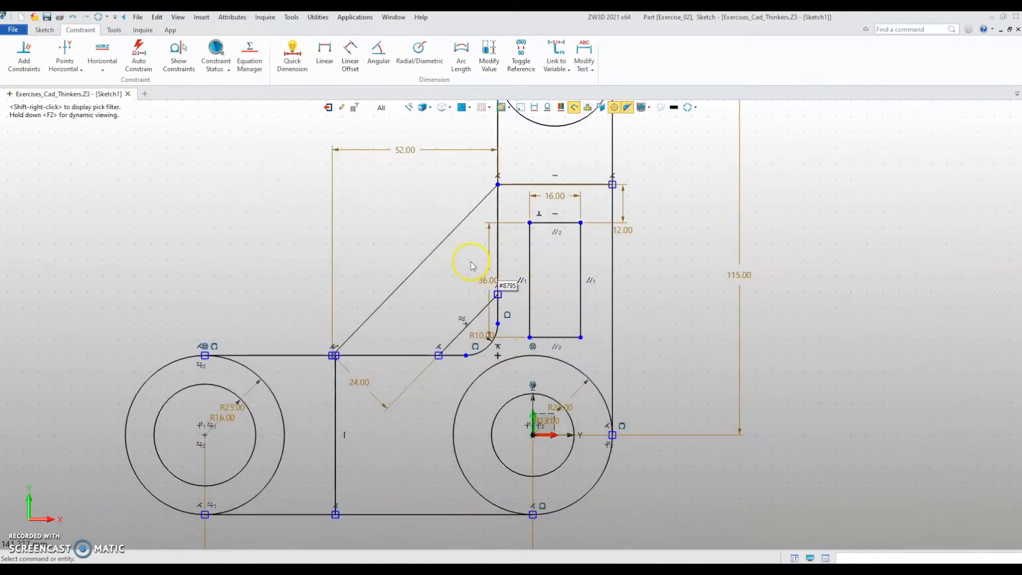
- Reposition the 24 mm rib dimension's text so that it lies between the two diagonal rib lines
{"action": "middle_click_drag", "start_coordinate": [406, 328], "coordinate": [422, 241]}
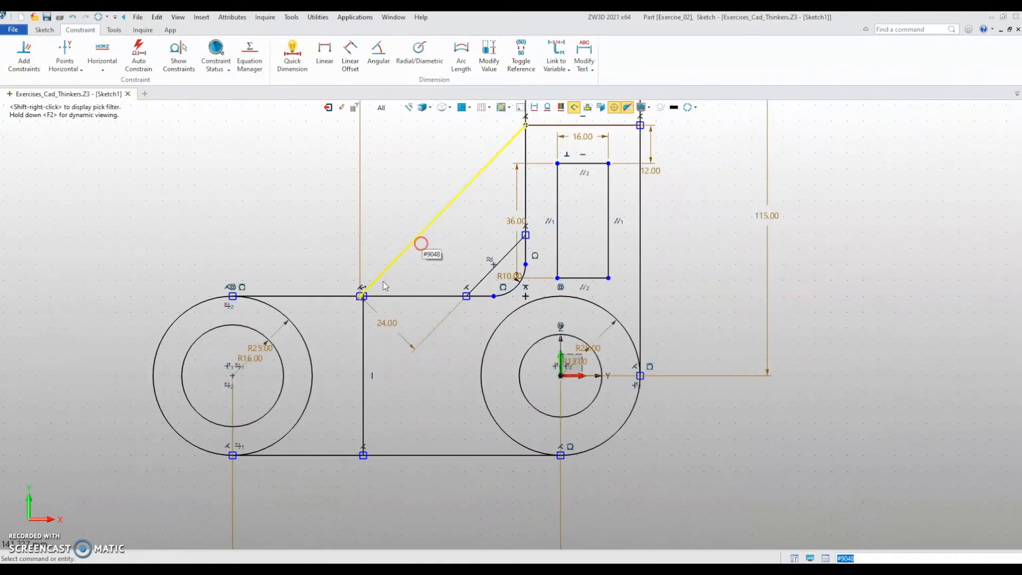
{"action": "right_click", "coordinate": [379, 323]}
{"action": "left_click", "coordinate": [399, 314]}
{"action": "left_click", "coordinate": [435, 263]}
- Sketch a centred rectangle about 15.6 mm wide and 32 mm high on the horizontal arm, level with the hole centres
{"action": "left_click", "coordinate": [45, 29]}
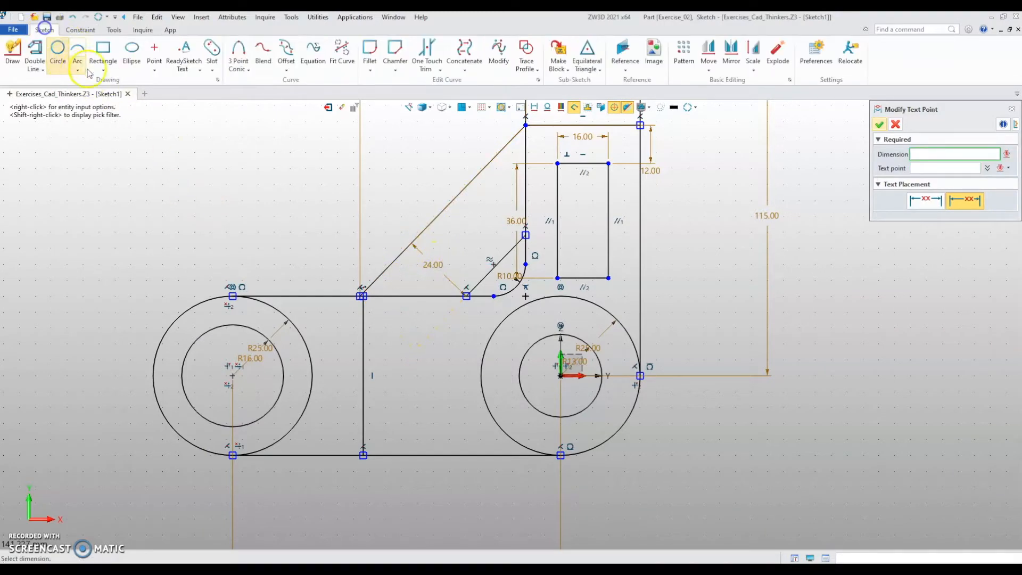
{"action": "left_click", "coordinate": [103, 50]}
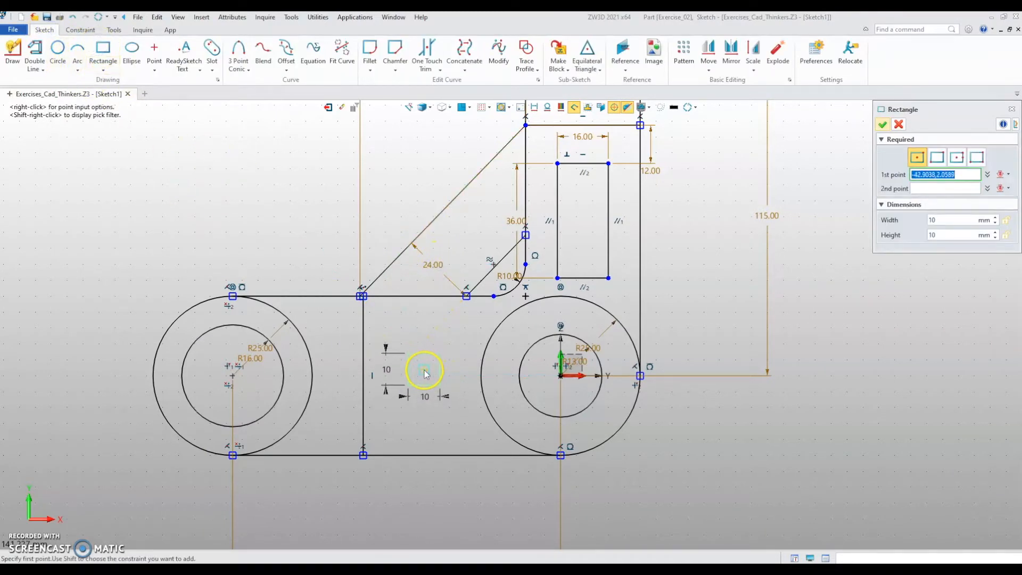
{"action": "left_click", "coordinate": [418, 376]}
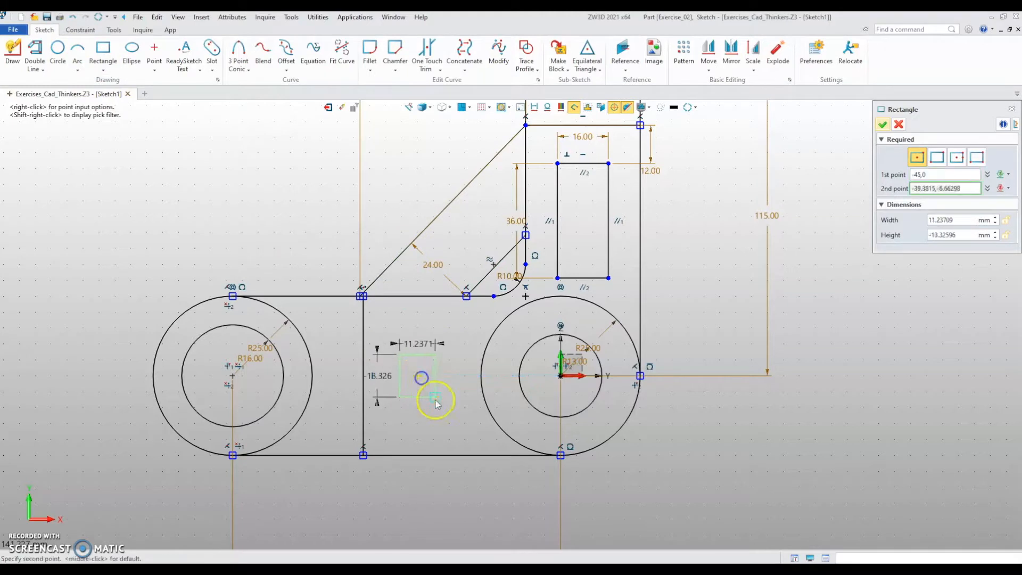
{"action": "left_click", "coordinate": [441, 426]}
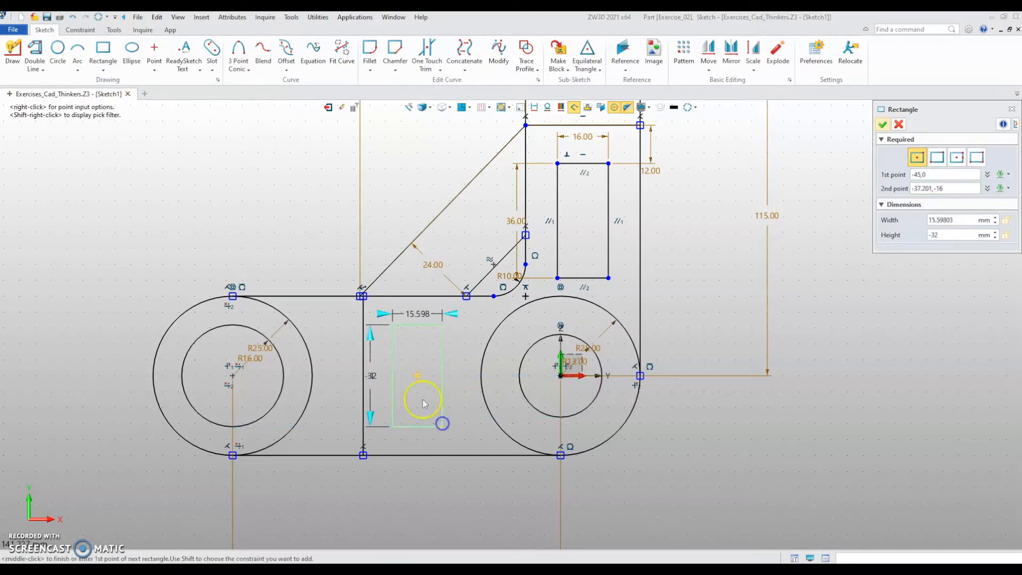
{"action": "middle_click", "coordinate": [419, 388]}
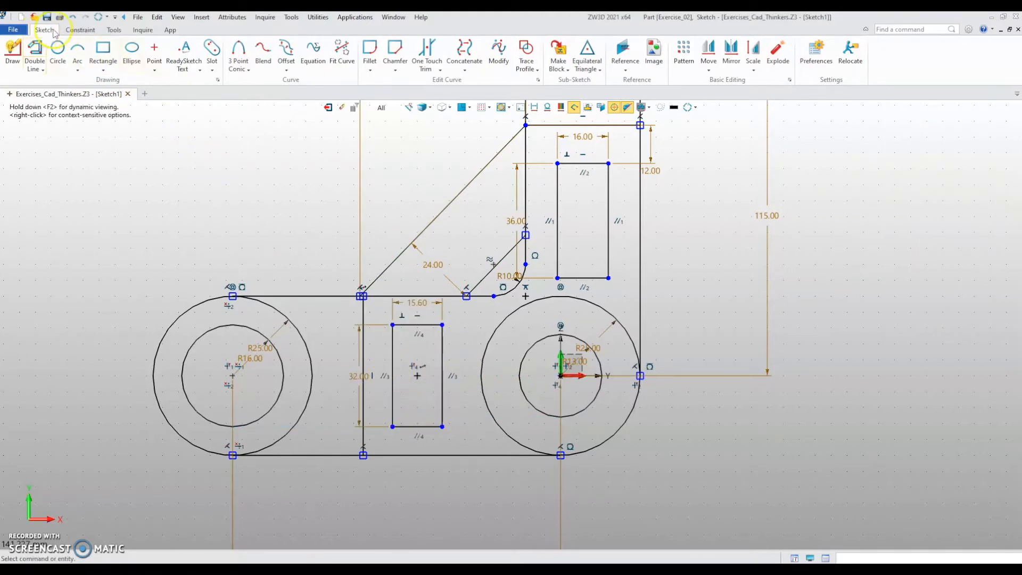
- Dimension the gap between the vertical dividing line and the new rectangle's nearer long edge at 12 mm
{"action": "left_click", "coordinate": [80, 30]}
{"action": "left_click", "coordinate": [292, 54]}
{"action": "left_click", "coordinate": [363, 405]}
{"action": "left_click", "coordinate": [392, 406]}
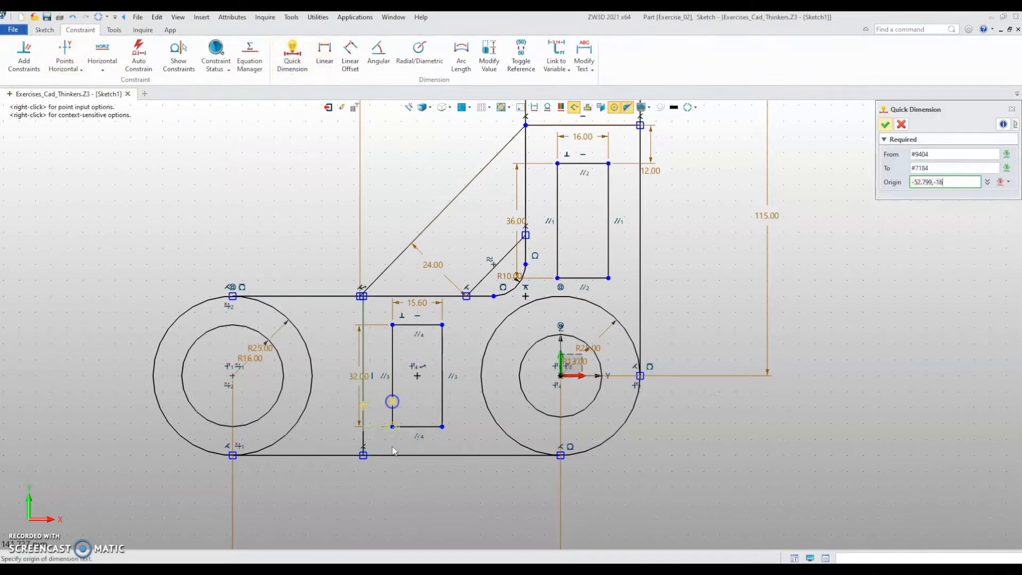
{"action": "left_click", "coordinate": [383, 475]}
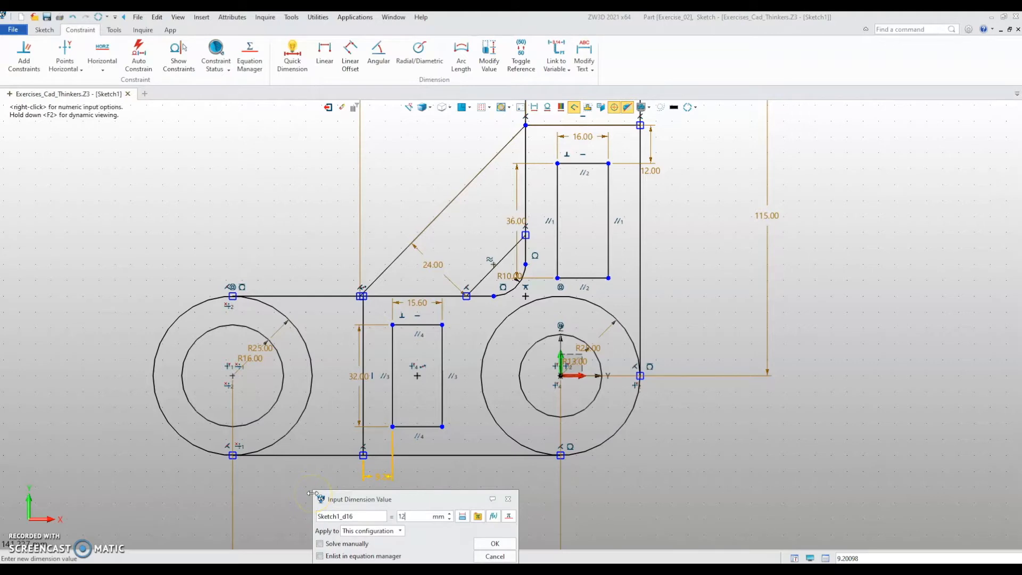
{"action": "key", "text": "Return"}
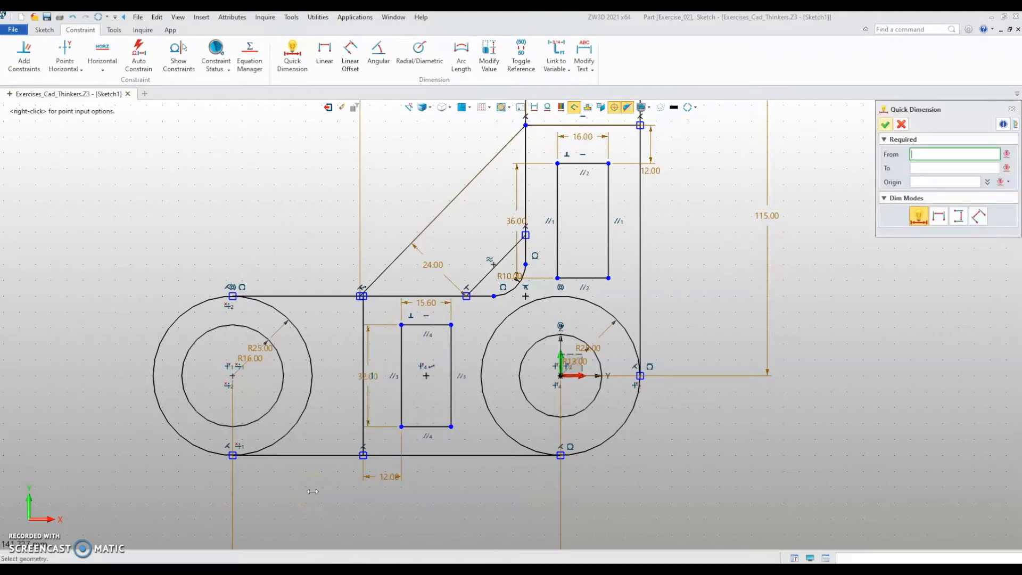
{"action": "scroll", "coordinate": [349, 463], "scroll_direction": "up", "scroll_amount": 3}
{"action": "left_click", "coordinate": [401, 407]}
{"action": "left_click", "coordinate": [366, 401]}
{"action": "left_click", "coordinate": [425, 256]}
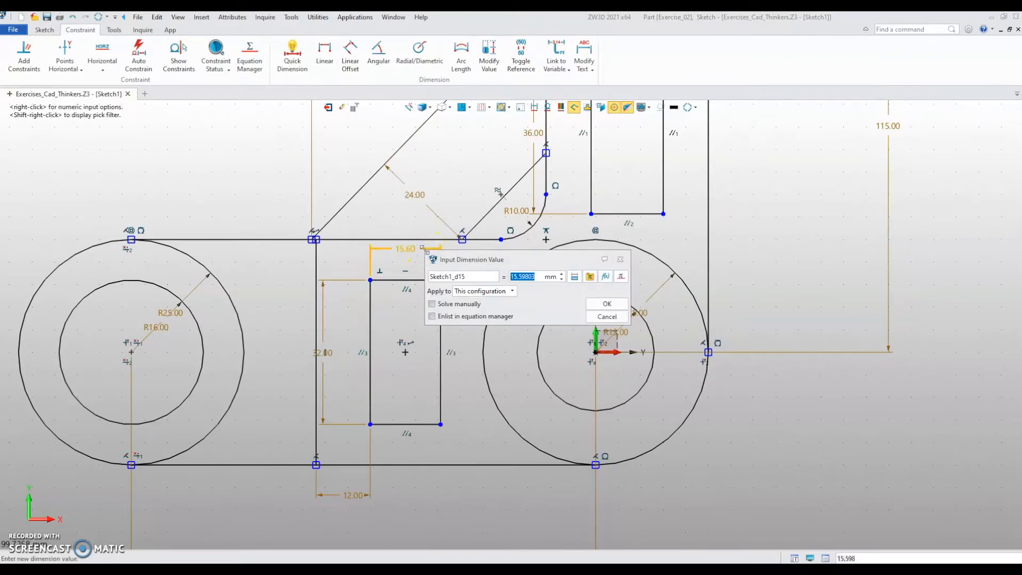
{"action": "key", "text": "Escape"}
{"action": "key", "text": "Escape"}
- Undo the 12 mm gap dimension between the dividing line and the rectangle
{"action": "scroll", "coordinate": [348, 251], "scroll_direction": "up", "scroll_amount": 5}
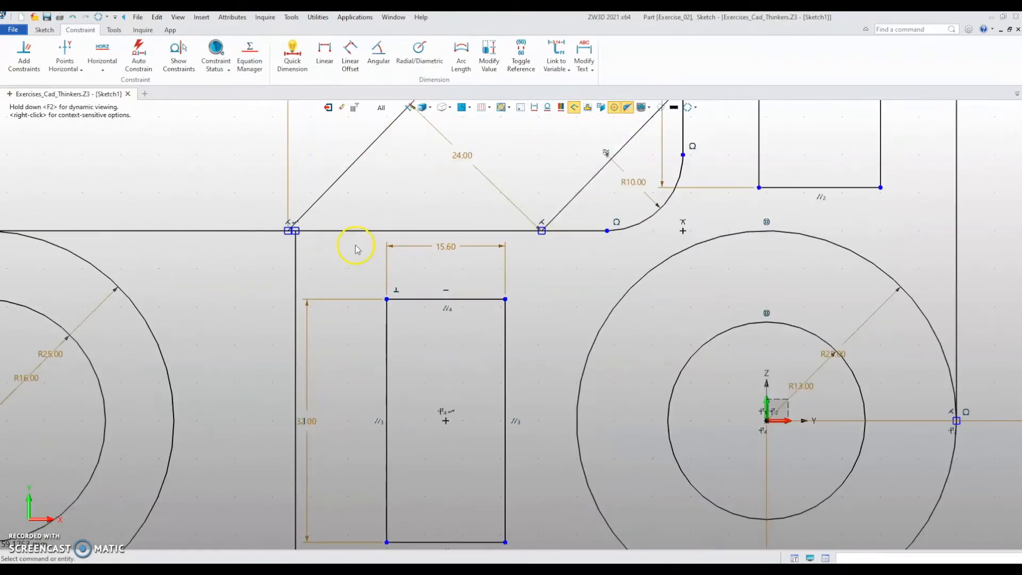
{"action": "scroll", "coordinate": [270, 250], "scroll_direction": "down", "scroll_amount": 5}
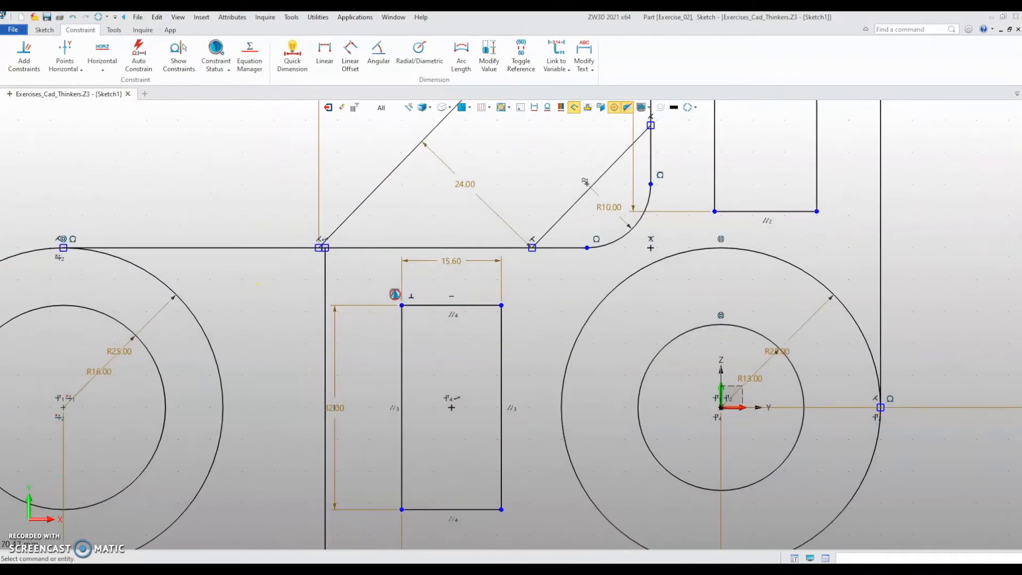
{"action": "key", "text": "ctrl+z"}
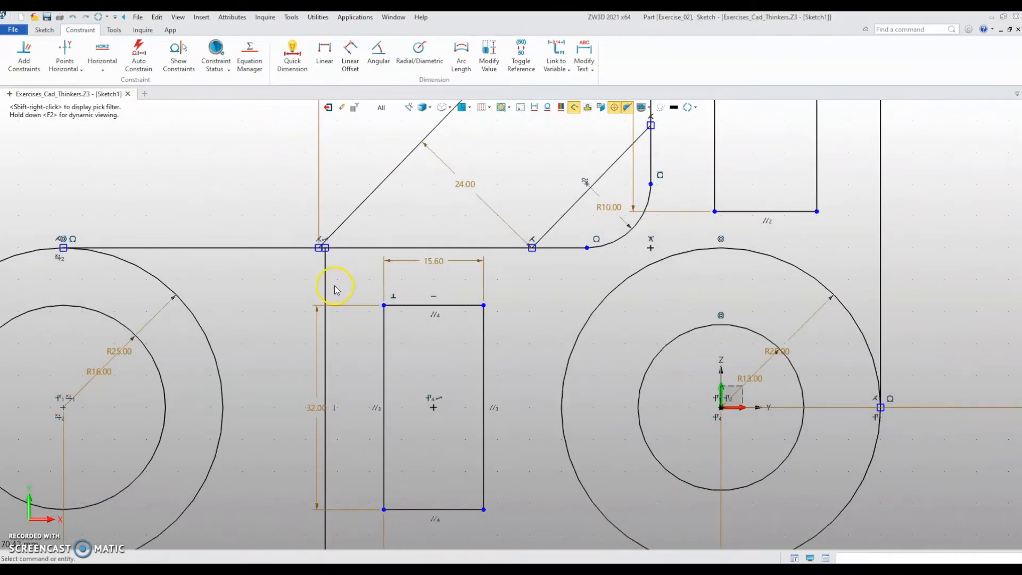
- Erase the vertical dividing line across the horizontal arm
{"action": "middle_click_drag", "start_coordinate": [335, 282], "coordinate": [335, 257]}
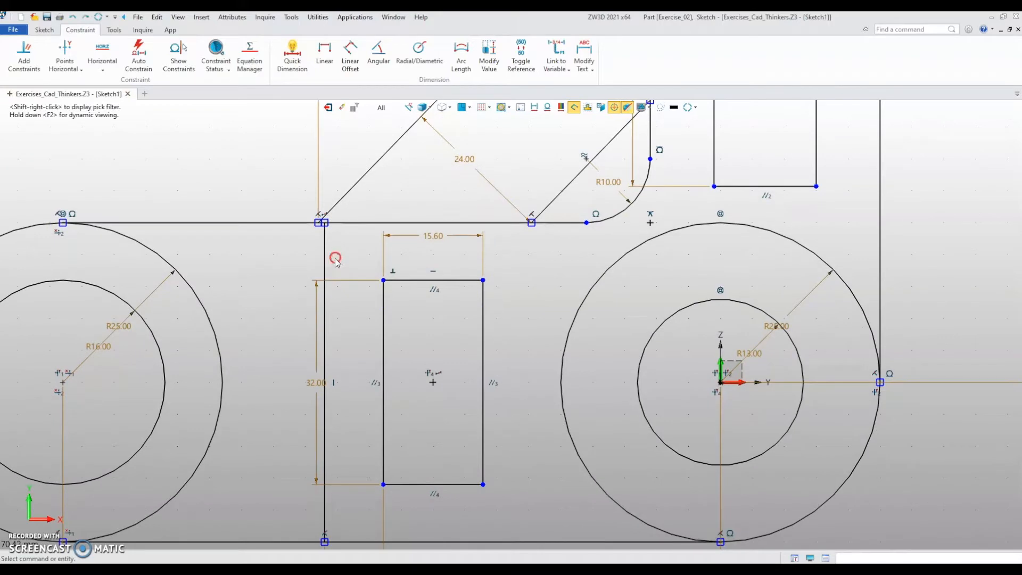
{"action": "left_click", "coordinate": [342, 107]}
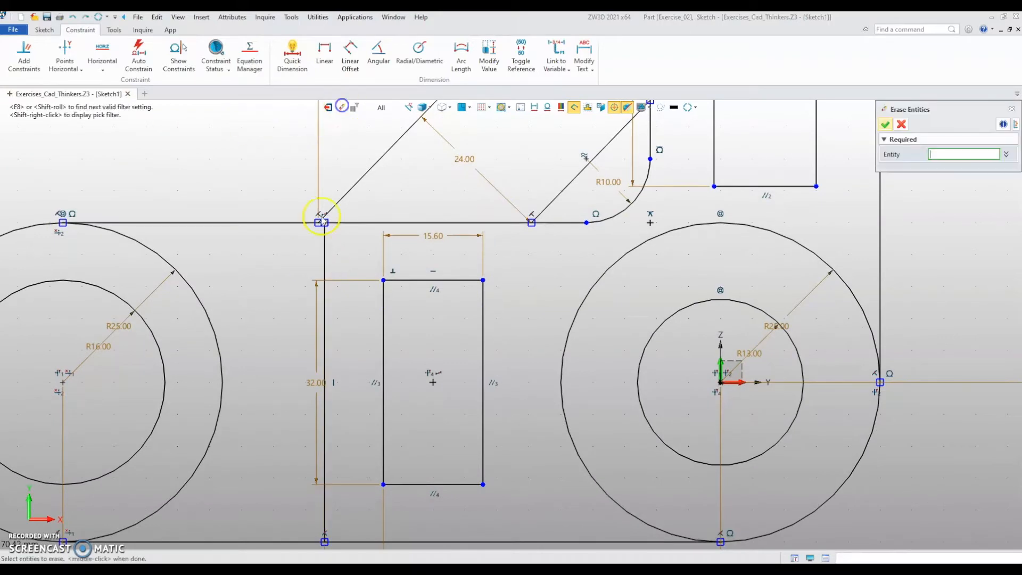
{"action": "left_click", "coordinate": [323, 254]}
{"action": "middle_click", "coordinate": [279, 259]}
- Draw a vertical dividing line from the lower endpoint of the outer diagonal rib line to the horizontal arm's lower edge
{"action": "scroll", "coordinate": [315, 226], "scroll_direction": "up", "scroll_amount": 5}
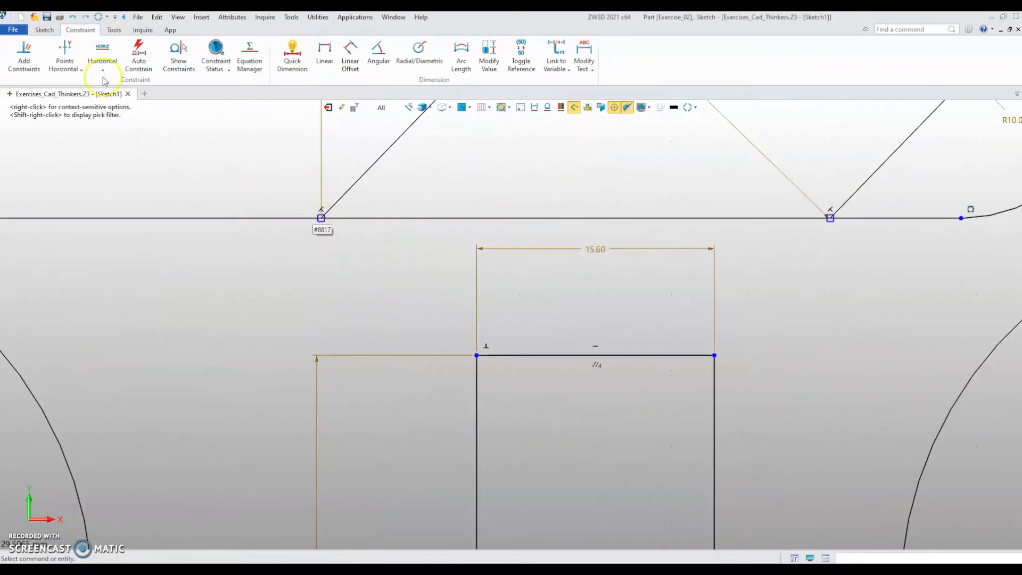
{"action": "left_click", "coordinate": [43, 29]}
{"action": "left_click", "coordinate": [13, 49]}
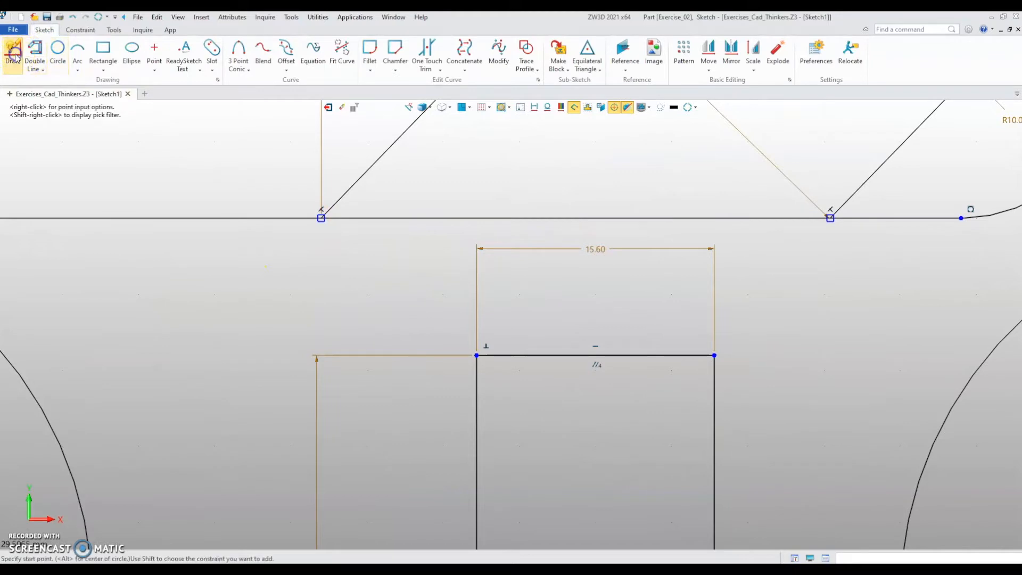
{"action": "left_click", "coordinate": [321, 219]}
{"action": "scroll", "coordinate": [322, 223], "scroll_direction": "down", "scroll_amount": 4}
{"action": "scroll", "coordinate": [338, 353], "scroll_direction": "up", "scroll_amount": 3}
{"action": "left_click", "coordinate": [357, 371]}
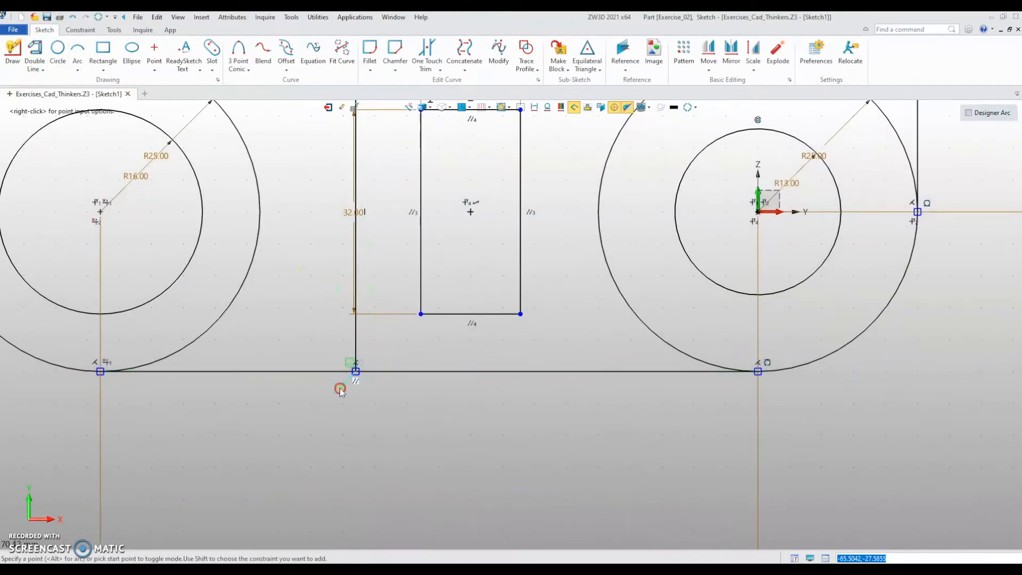
{"action": "scroll", "coordinate": [342, 404], "scroll_direction": "down", "scroll_amount": 3}
{"action": "right_click", "coordinate": [332, 410]}
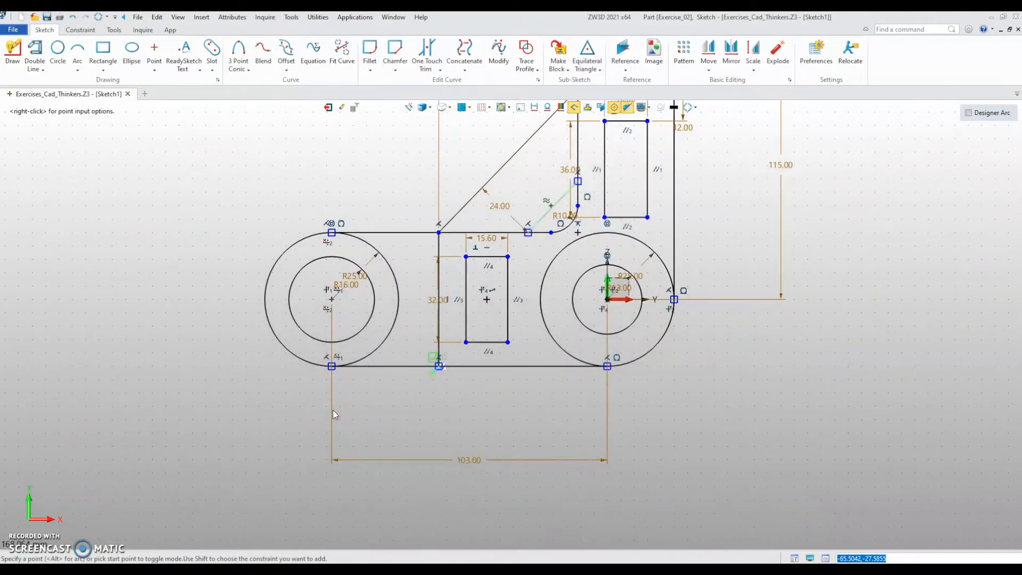
{"action": "middle_click", "coordinate": [333, 410]}
- Dimension the gap between the redrawn dividing line and the rectangle's nearer long edge, setting it to 12 mm
{"action": "middle_click_drag", "start_coordinate": [476, 406], "coordinate": [442, 441]}
{"action": "scroll", "coordinate": [433, 355], "scroll_direction": "up", "scroll_amount": 2}
{"action": "middle_click_drag", "start_coordinate": [413, 358], "coordinate": [394, 354]}
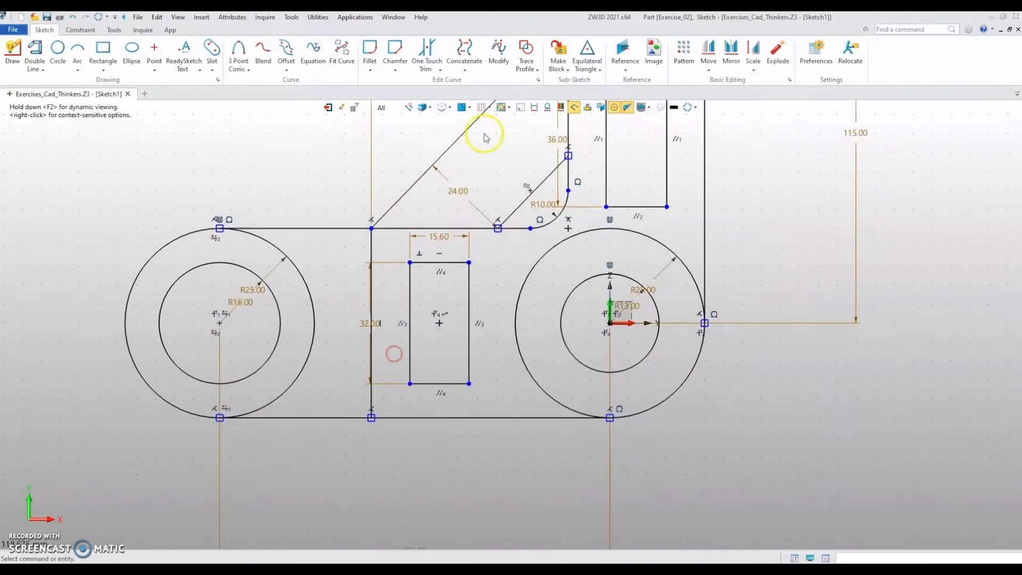
{"action": "left_click", "coordinate": [80, 30]}
{"action": "left_click", "coordinate": [294, 55]}
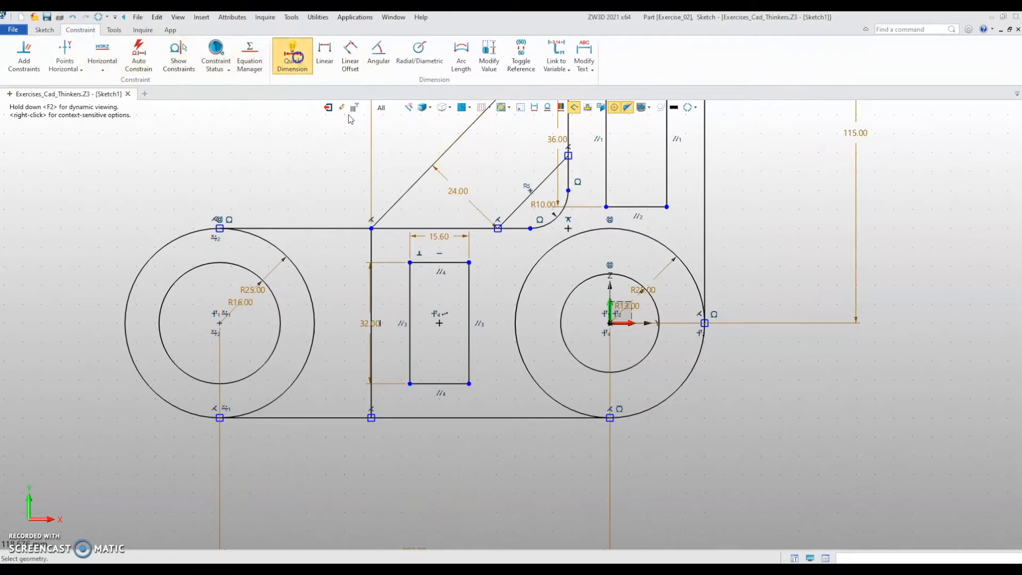
{"action": "scroll", "coordinate": [421, 289], "scroll_direction": "up", "scroll_amount": 4}
{"action": "left_click", "coordinate": [416, 289]}
{"action": "left_click", "coordinate": [300, 316]}
{"action": "left_click", "coordinate": [389, 297]}
{"action": "left_click", "coordinate": [349, 287]}
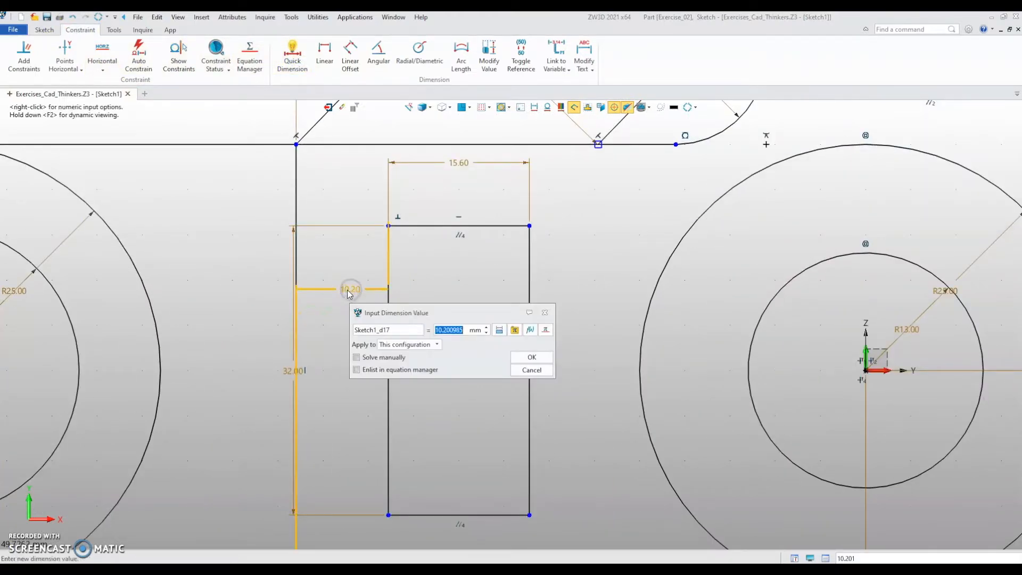
{"action": "type", "text": "12"}
{"action": "key", "text": "Return"}
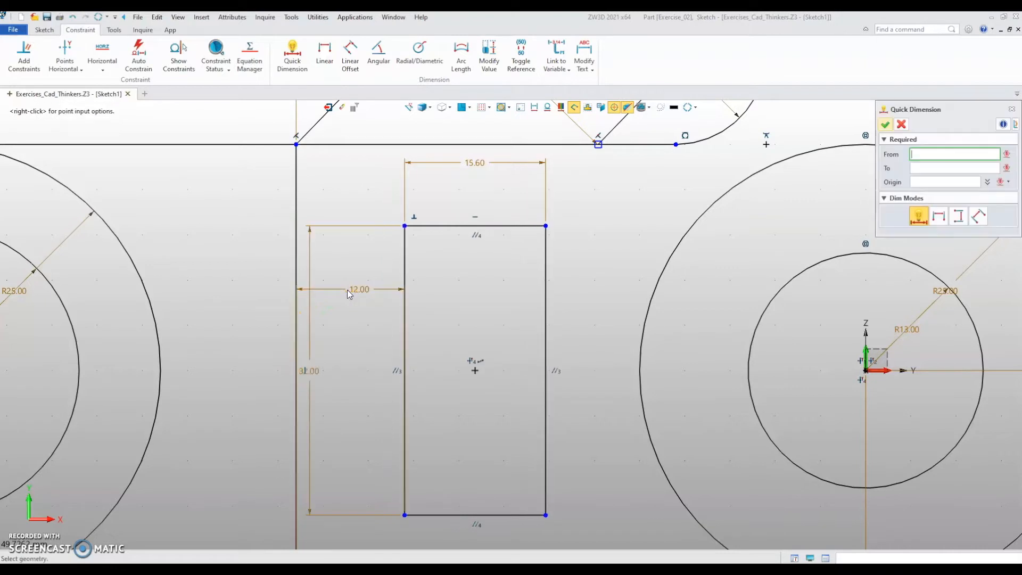
{"action": "middle_click", "coordinate": [349, 293]}
- Set the horizontal arm rectangle's width to 14 mm and its height to 30 mm
{"action": "scroll", "coordinate": [353, 296], "scroll_direction": "down", "scroll_amount": 3}
{"action": "left_click", "coordinate": [449, 225]}
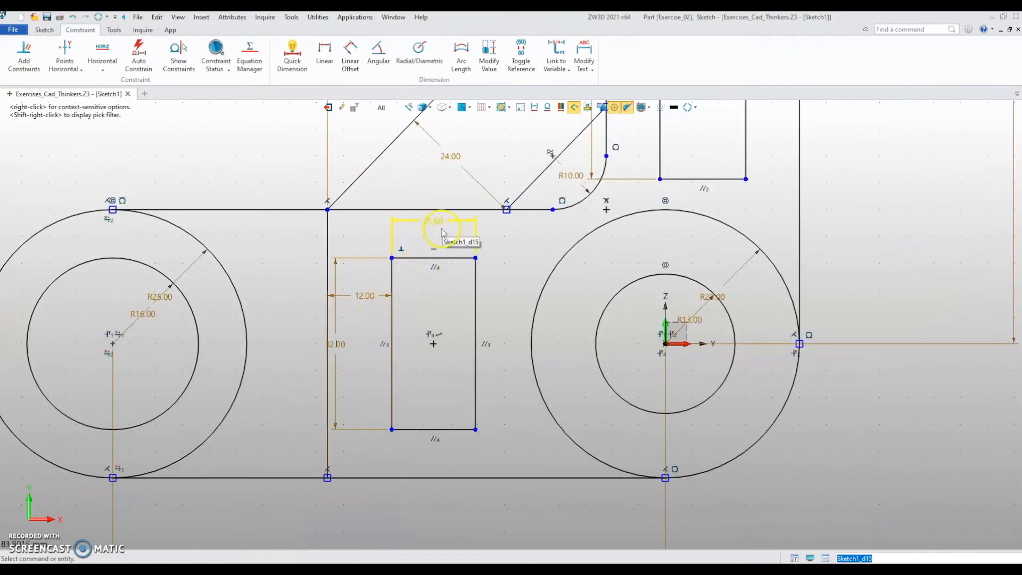
{"action": "middle_click", "coordinate": [449, 225]}
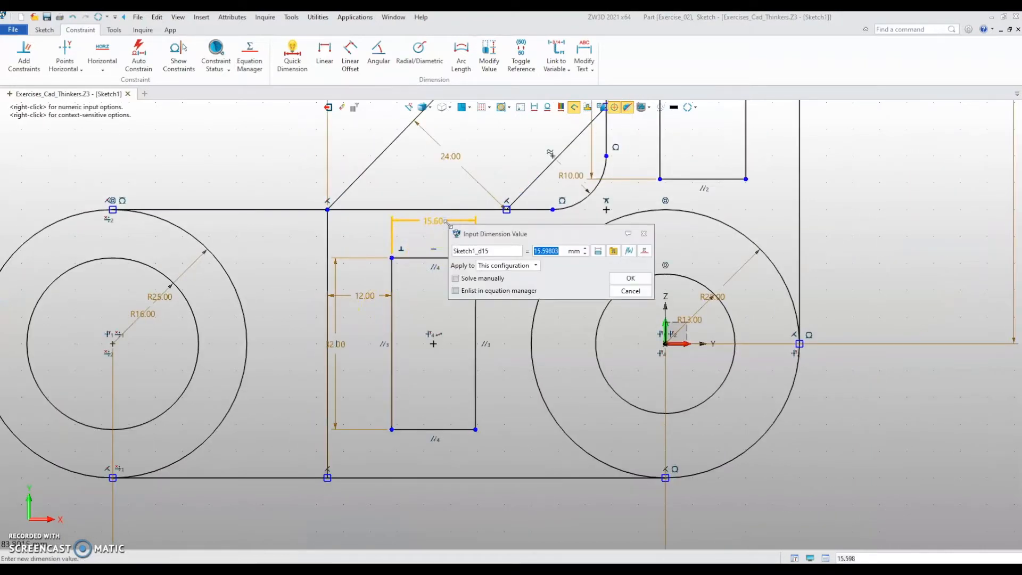
{"action": "key", "text": "Return"}
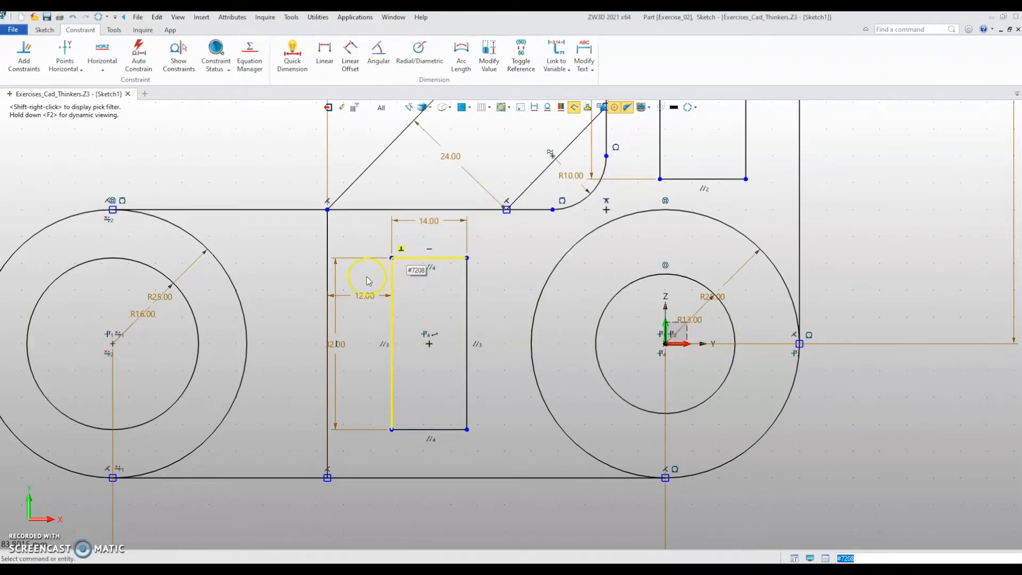
{"action": "left_click", "coordinate": [334, 273]}
{"action": "middle_click", "coordinate": [334, 274]}
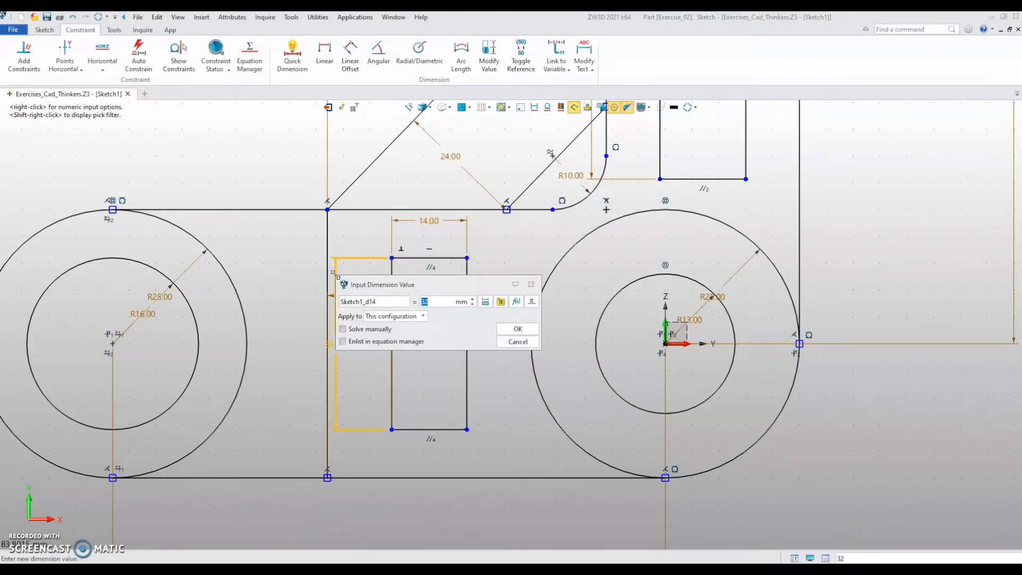
{"action": "type", "text": "30"}
{"action": "key", "text": "Return"}
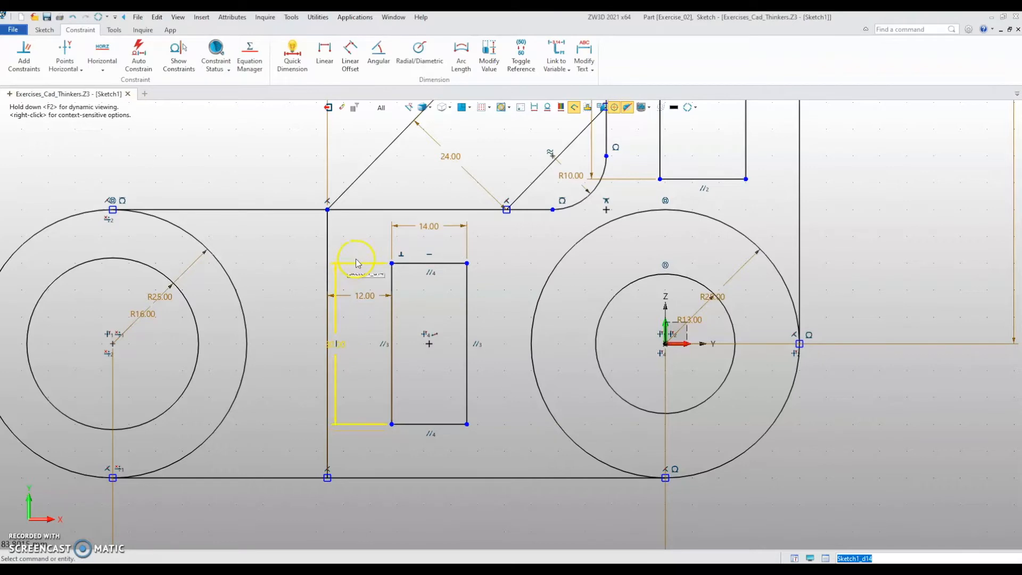
- Review the whole sketch and compare it with the Exercise_2 PDF drawing in the browser, returning to ZW3D
{"action": "scroll", "coordinate": [424, 319], "scroll_direction": "down", "scroll_amount": 3}
{"action": "middle_click_drag", "start_coordinate": [424, 320], "coordinate": [379, 399]}
{"action": "scroll", "coordinate": [506, 328], "scroll_direction": "up", "scroll_amount": 3}
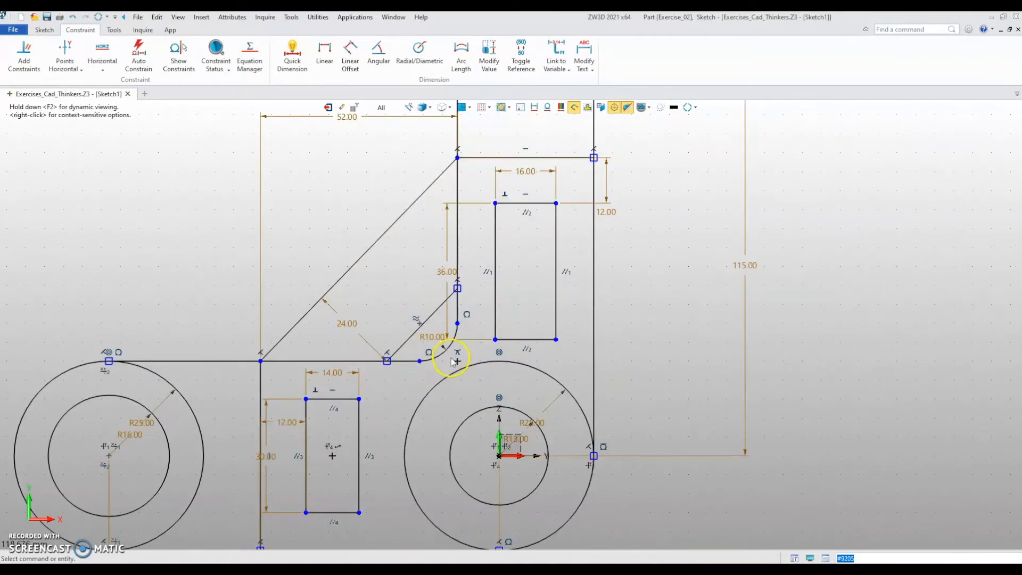
{"action": "scroll", "coordinate": [508, 330], "scroll_direction": "down", "scroll_amount": 5}
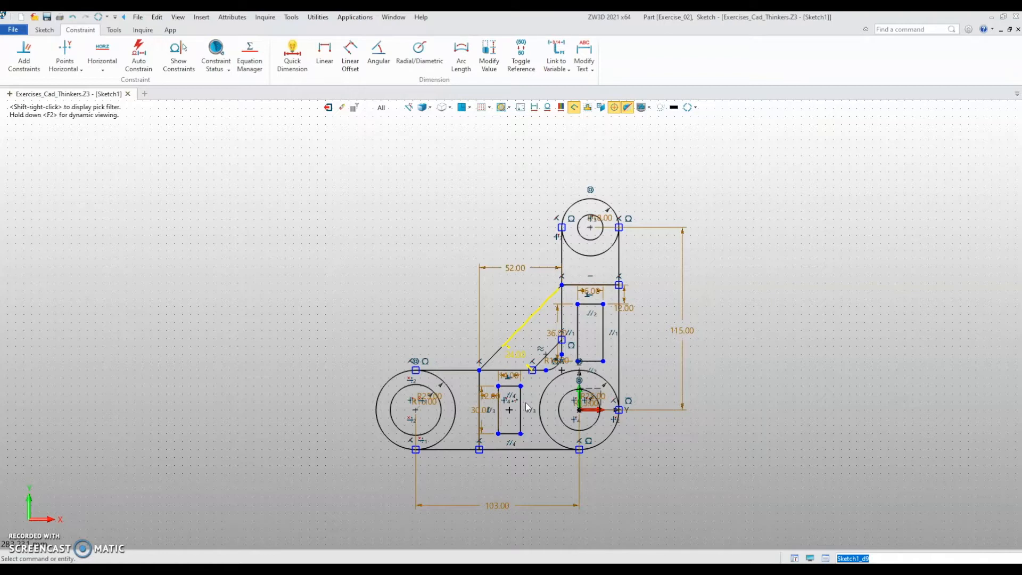
{"action": "left_click", "coordinate": [282, 63]}
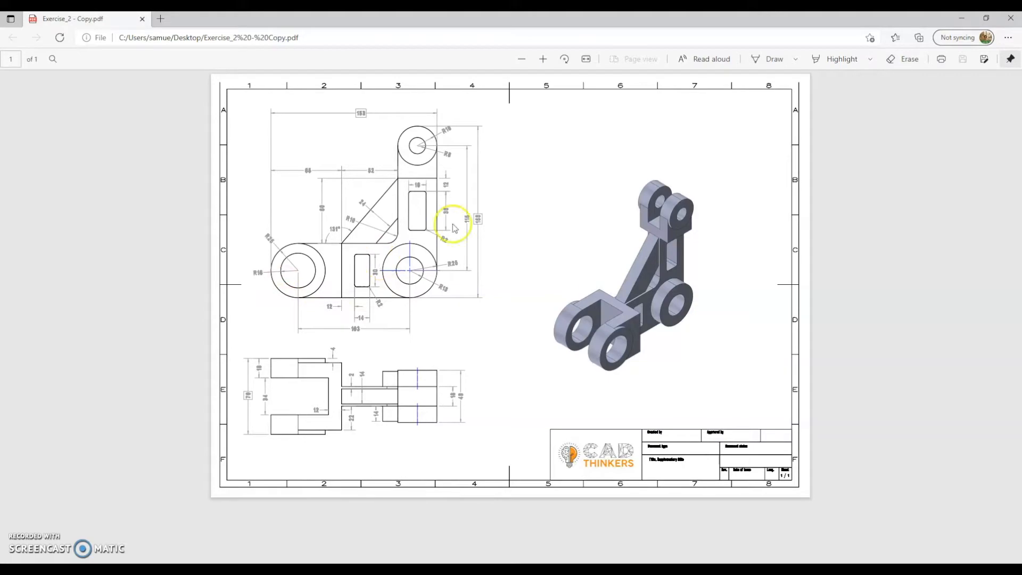
{"action": "key", "text": "alt+Tab"}
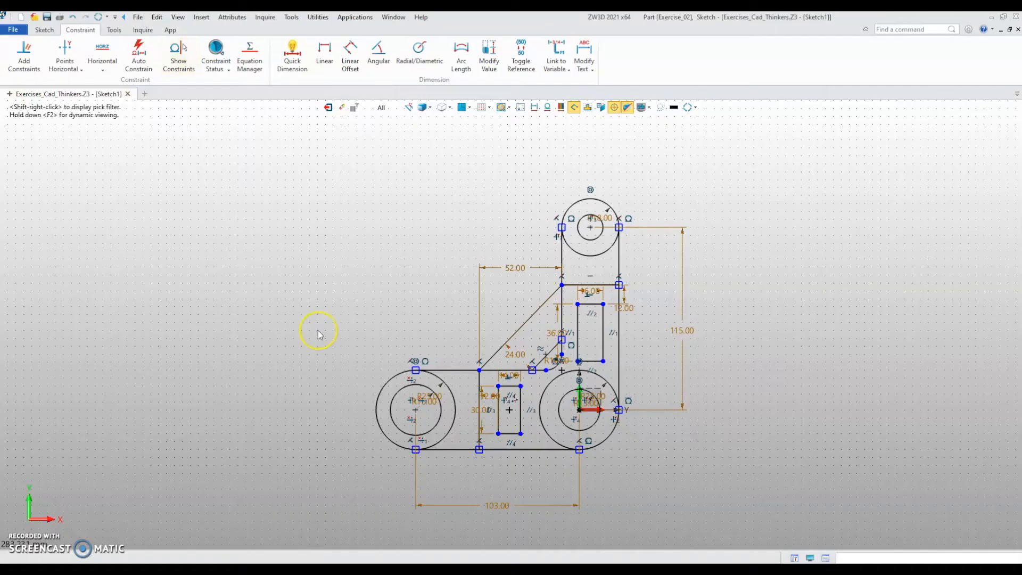
- Exit the side profile sketch and return to the part level of Exercise_02
{"action": "mouse_move", "coordinate": [317, 333]}
{"action": "middle_mouse_down"}
{"action": "mouse_move", "coordinate": [293, 326]}
{"action": "mouse_move", "coordinate": [309, 325]}
{"action": "middle_mouse_up"}
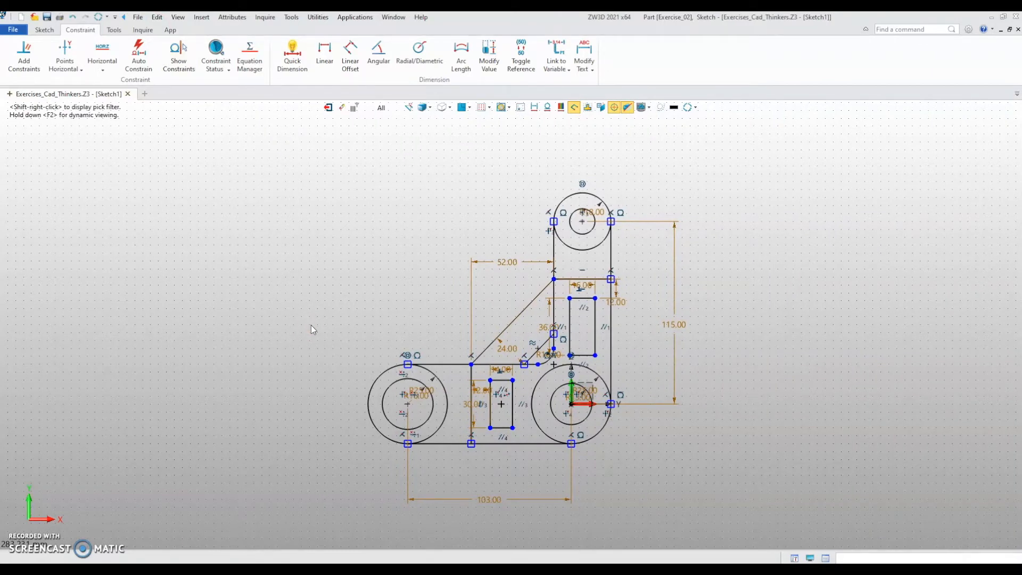
{"action": "left_click", "coordinate": [329, 110]}
{"action": "mouse_move", "coordinate": [365, 278]}
{"action": "middle_mouse_down"}
{"action": "mouse_move", "coordinate": [365, 297]}
{"action": "mouse_move", "coordinate": [441, 367]}
{"action": "mouse_move", "coordinate": [408, 314]}
{"action": "mouse_move", "coordinate": [434, 326]}
{"action": "mouse_move", "coordinate": [429, 341]}
{"action": "middle_mouse_up"}
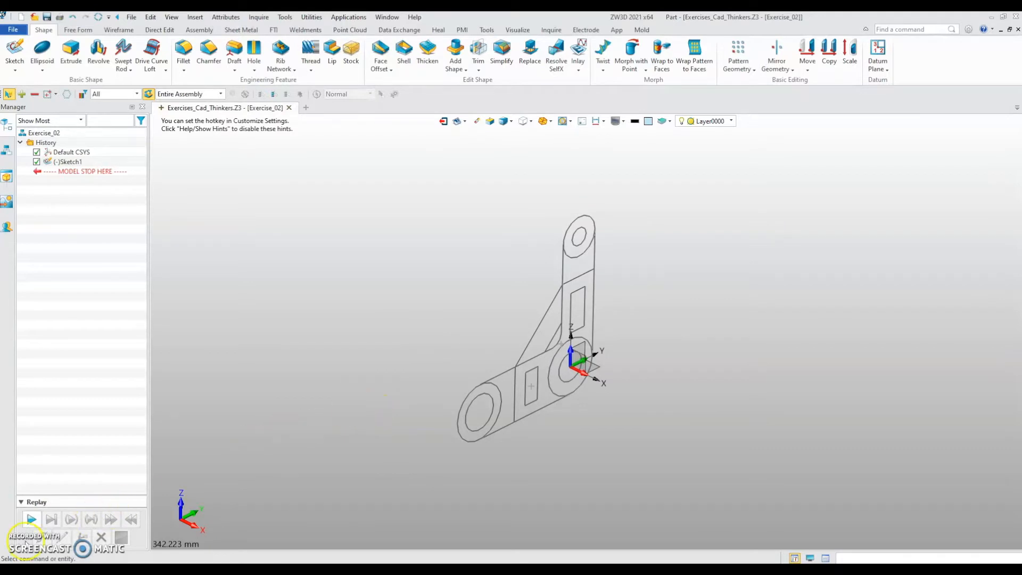
{"action": "middle_click_drag", "start_coordinate": [331, 434], "coordinate": [345, 417]}
{"action": "scroll", "coordinate": [566, 429], "scroll_direction": "up", "scroll_amount": 3}
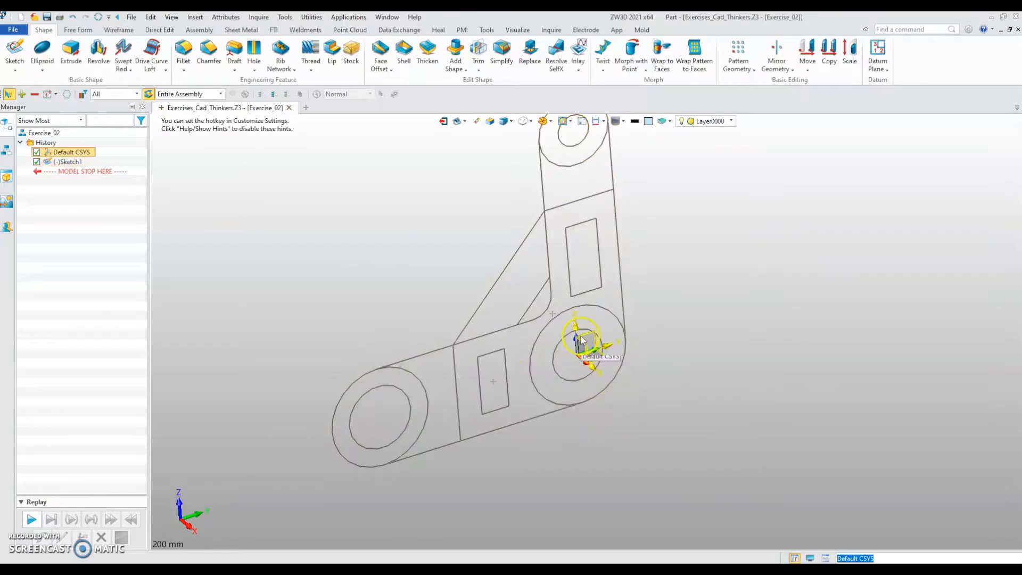
- Create a curve list from the central hub's outer and inner circles, using partial entities at intersections
{"action": "middle_click_drag", "start_coordinate": [543, 388], "coordinate": [566, 468]}
{"action": "right_click_drag", "start_coordinate": [565, 465], "coordinate": [555, 453]}
{"action": "scroll", "coordinate": [540, 434], "scroll_direction": "down", "scroll_amount": 3}
{"action": "scroll", "coordinate": [554, 449], "scroll_direction": "up", "scroll_amount": 1}
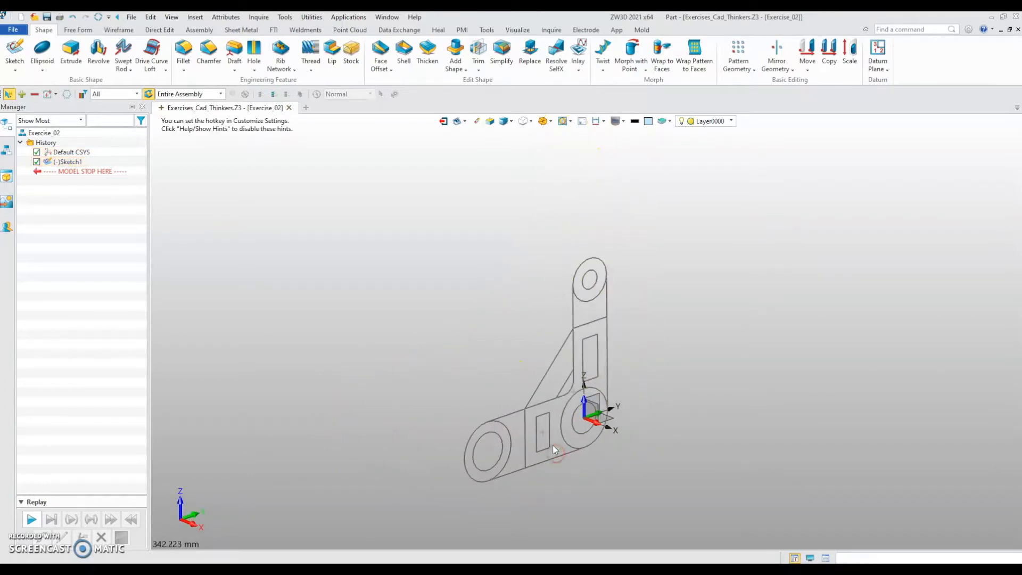
{"action": "right_click", "coordinate": [308, 244]}
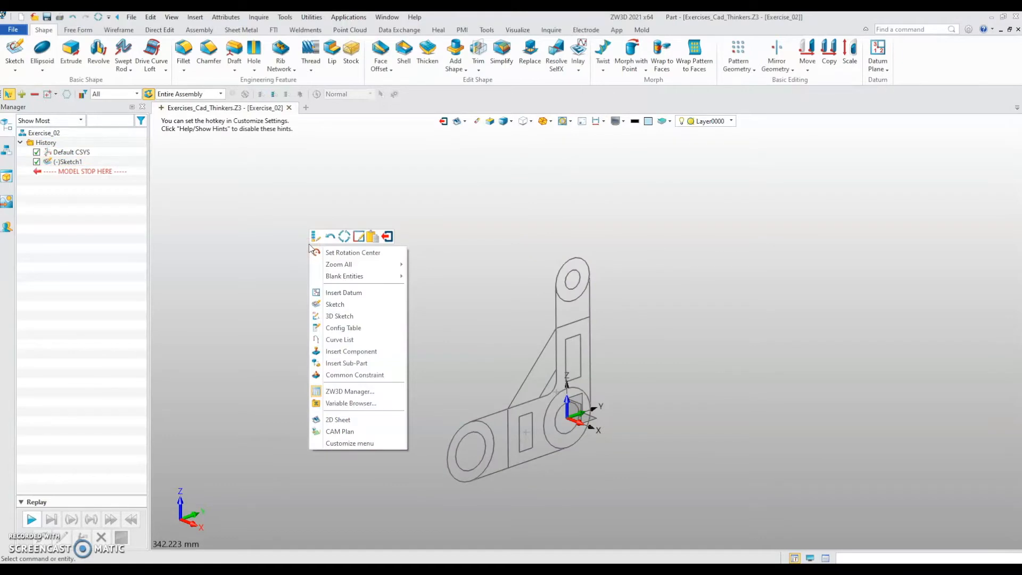
{"action": "left_click", "coordinate": [339, 343]}
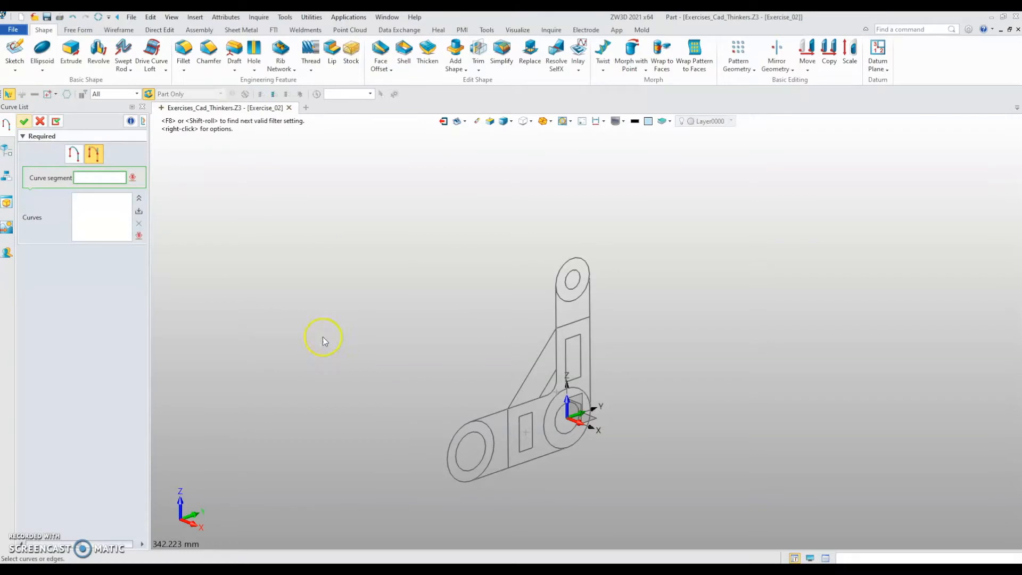
{"action": "scroll", "coordinate": [367, 367], "scroll_direction": "up", "scroll_amount": 5}
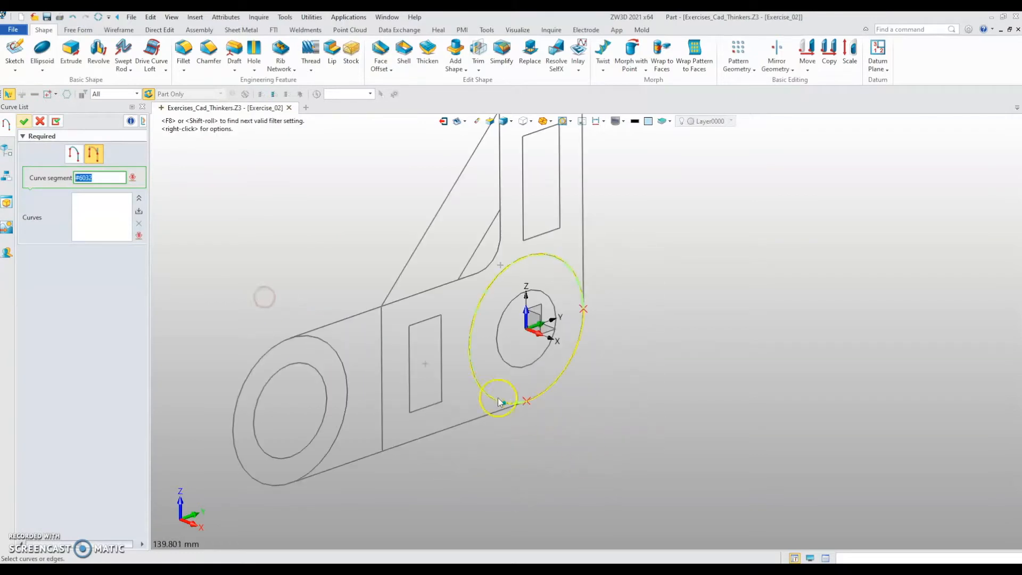
{"action": "left_click", "coordinate": [479, 393]}
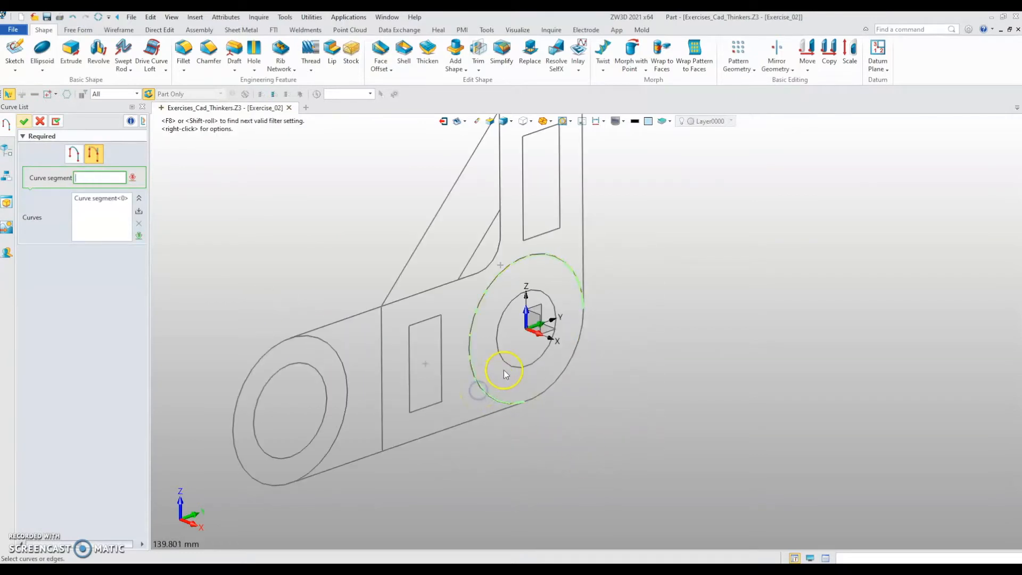
{"action": "left_click", "coordinate": [506, 369]}
{"action": "scroll", "coordinate": [505, 372], "scroll_direction": "down", "scroll_amount": 2}
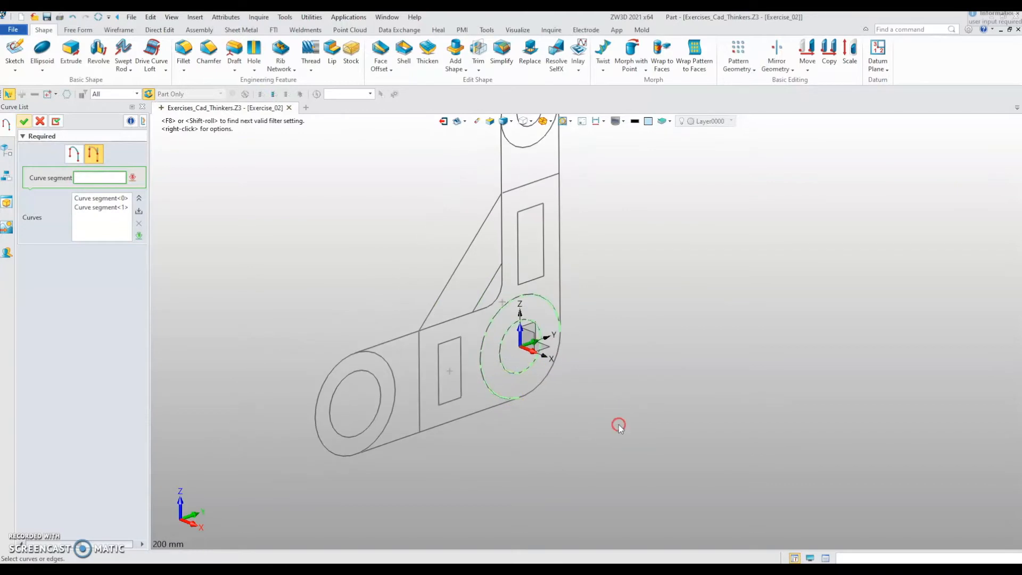
{"action": "left_click", "coordinate": [23, 121]}
{"action": "middle_click_drag", "start_coordinate": [341, 314], "coordinate": [340, 358]}
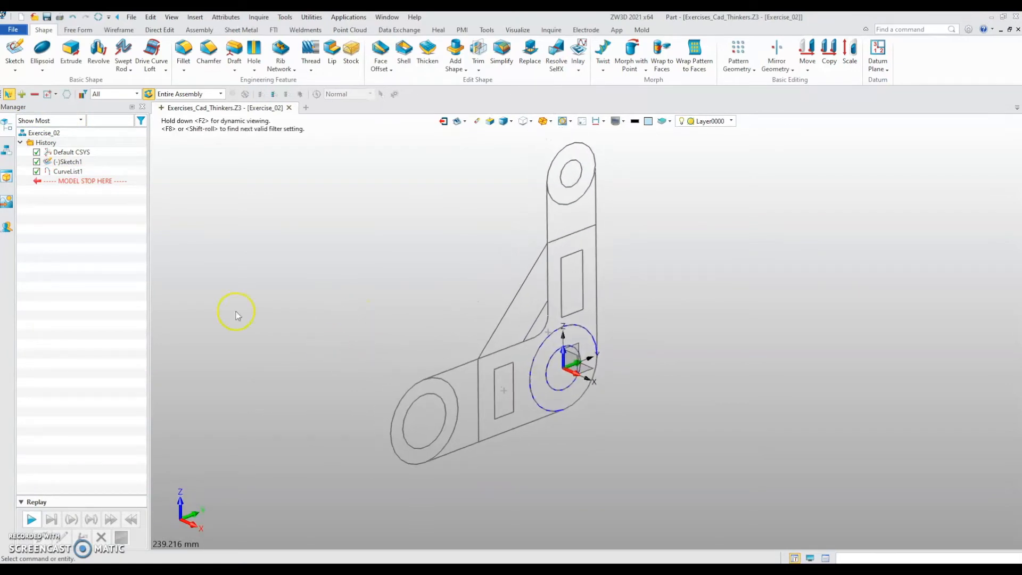
{"action": "left_click", "coordinate": [70, 51]}
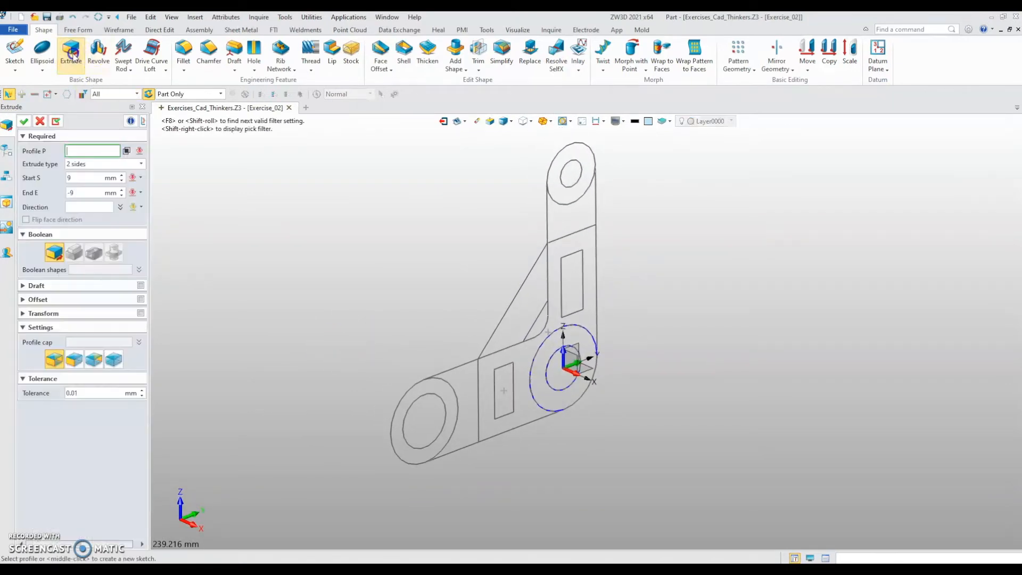
{"action": "left_click", "coordinate": [7, 151]}
{"action": "left_click", "coordinate": [68, 171]}
{"action": "left_click", "coordinate": [6, 128]}
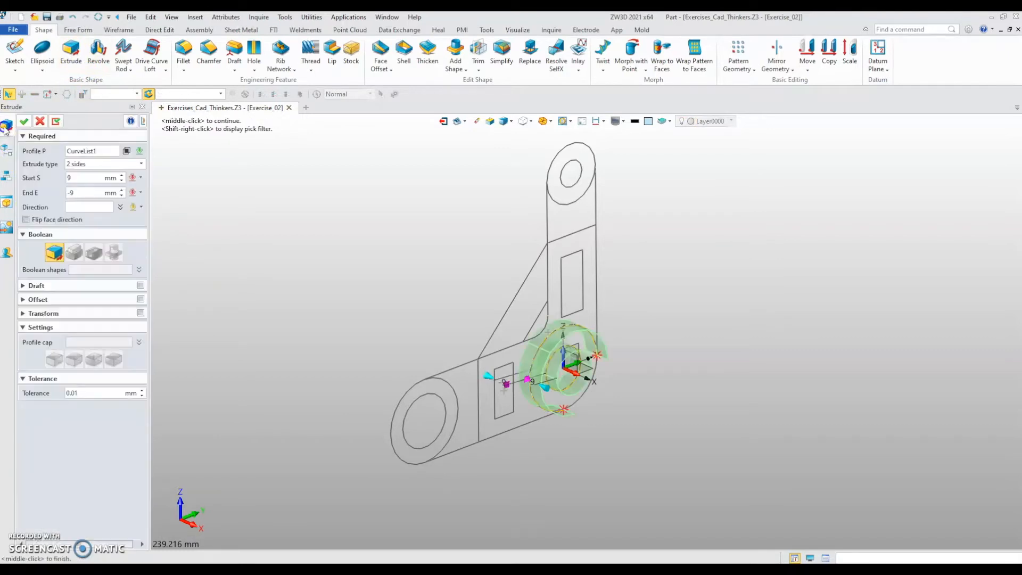
{"action": "middle_click_drag", "start_coordinate": [314, 310], "coordinate": [347, 317]}
{"action": "right_click_drag", "start_coordinate": [340, 317], "coordinate": [335, 319]}
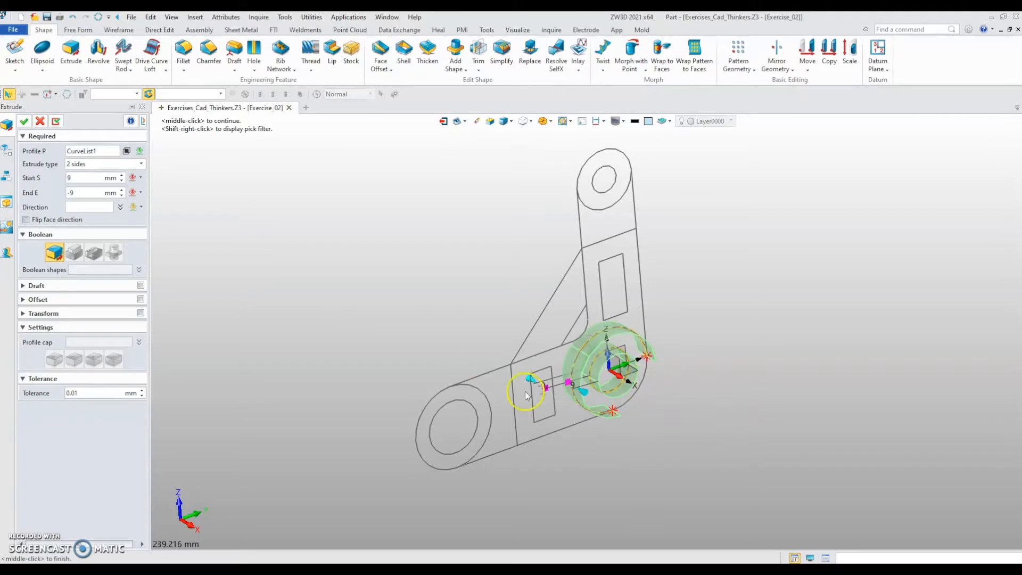
{"action": "left_click", "coordinate": [40, 122]}
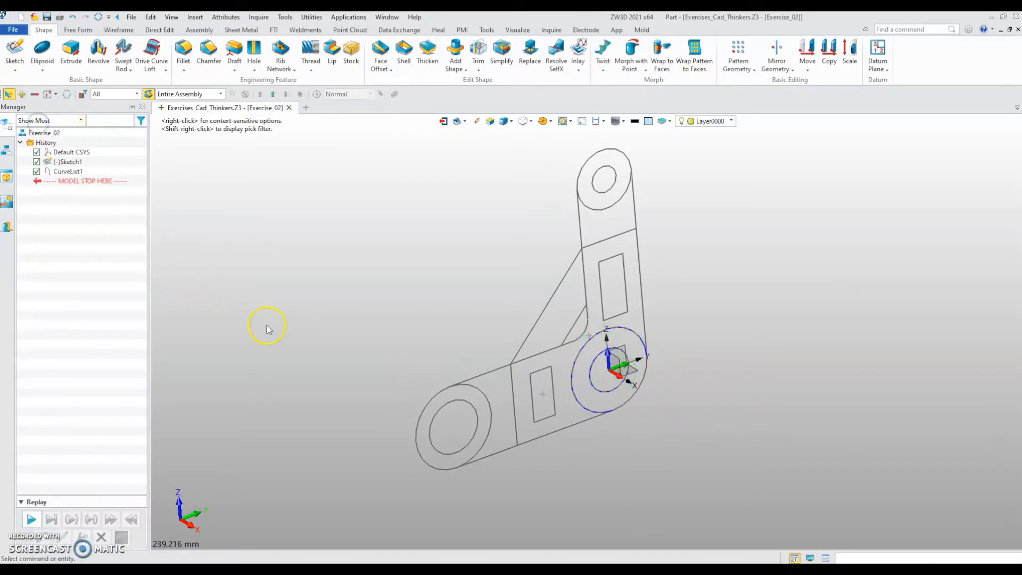
- Add the missing arc segment of the hub's outer circle to the existing curve list
{"action": "middle_click_drag", "start_coordinate": [296, 307], "coordinate": [288, 307]}
{"action": "right_click", "coordinate": [286, 306]}
{"action": "left_click", "coordinate": [292, 294]}
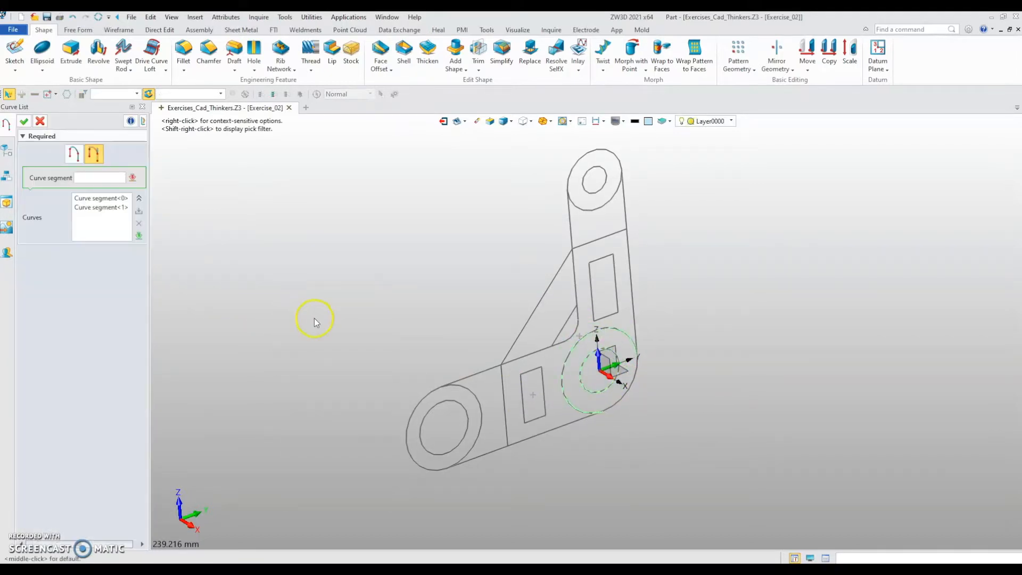
{"action": "left_click", "coordinate": [614, 423]}
{"action": "left_click", "coordinate": [24, 122]}
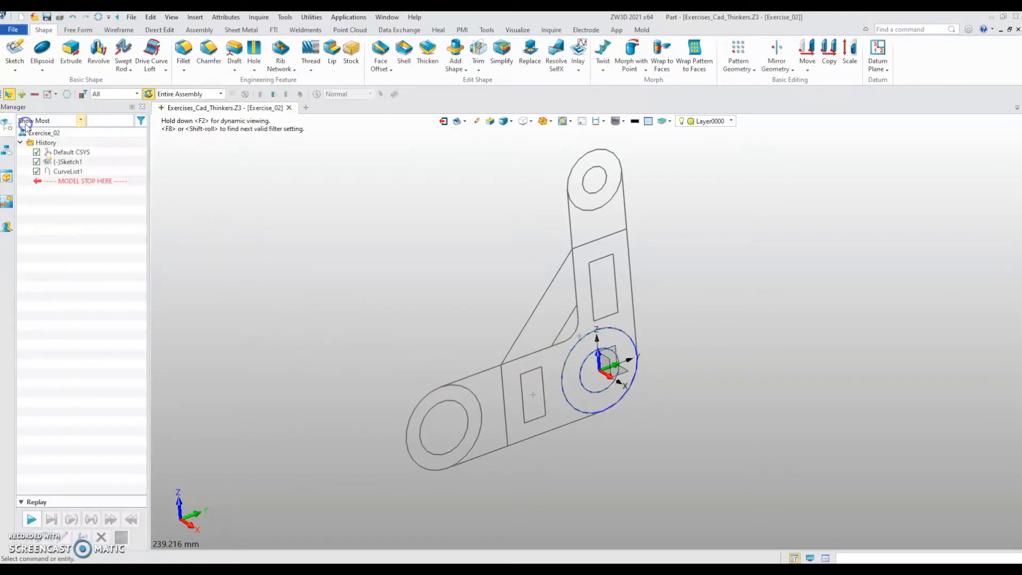
{"action": "right_click_drag", "start_coordinate": [304, 299], "coordinate": [316, 335]}
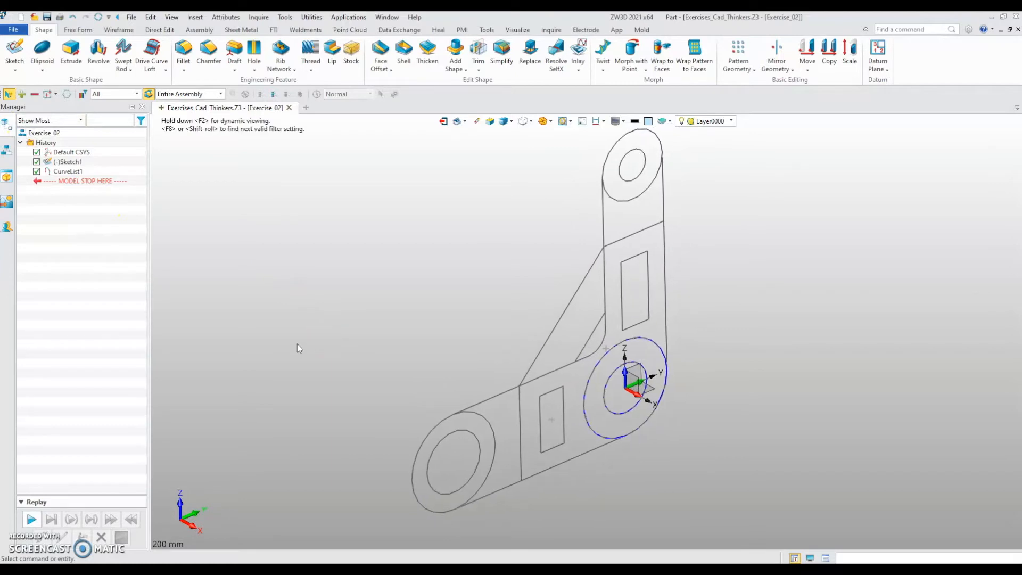
- Undo the hub curve list together with its last edit
{"action": "key", "text": "ctrl+z"}
{"action": "key", "text": "ctrl+z"}
{"action": "key", "text": "ctrl+z"}
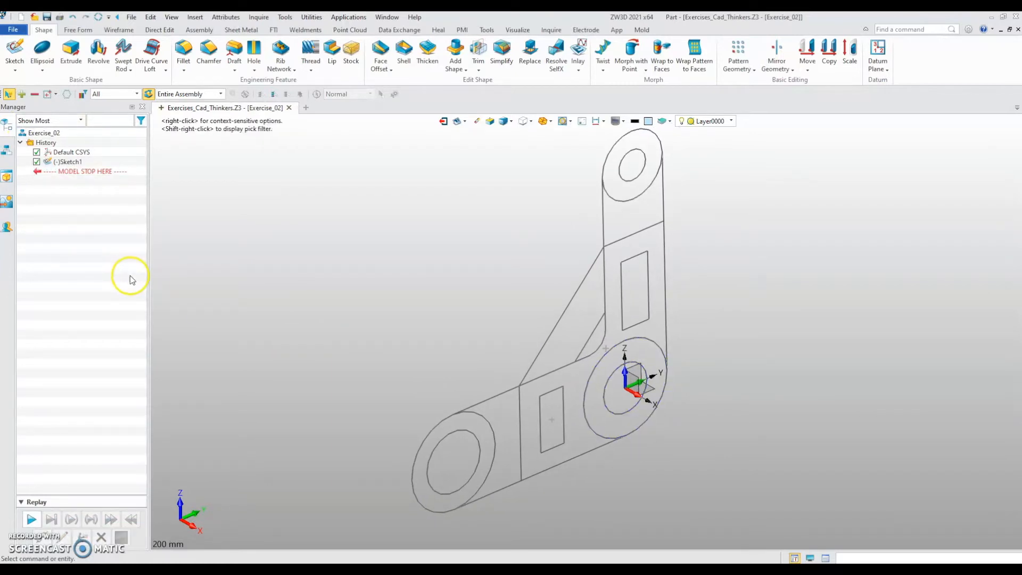
- Create a curve list from the two complete concentric circles of the central hub, using whole curves instead of partial entities
{"action": "right_click", "coordinate": [269, 265]}
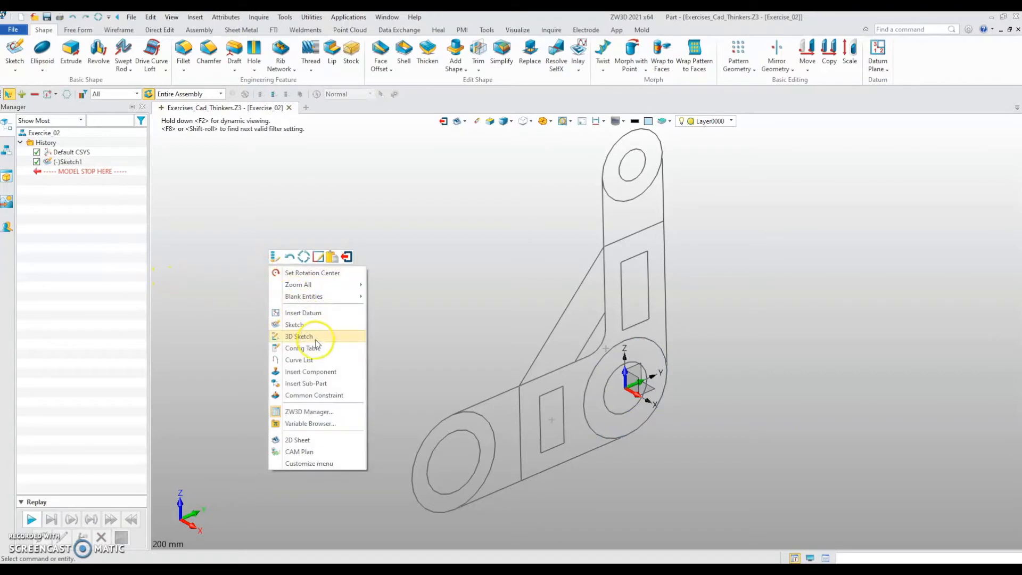
{"action": "left_click", "coordinate": [316, 362]}
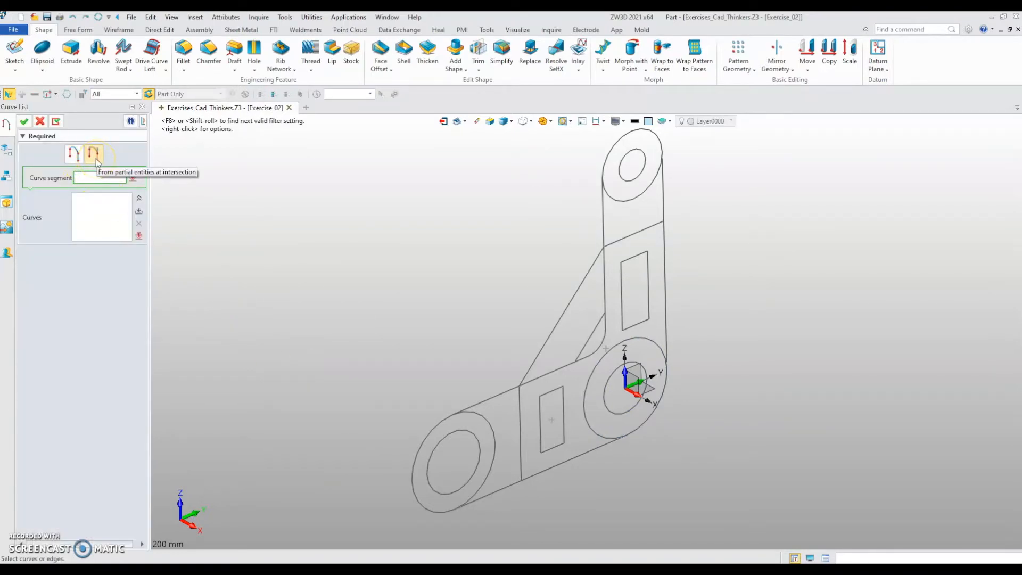
{"action": "left_click", "coordinate": [74, 154]}
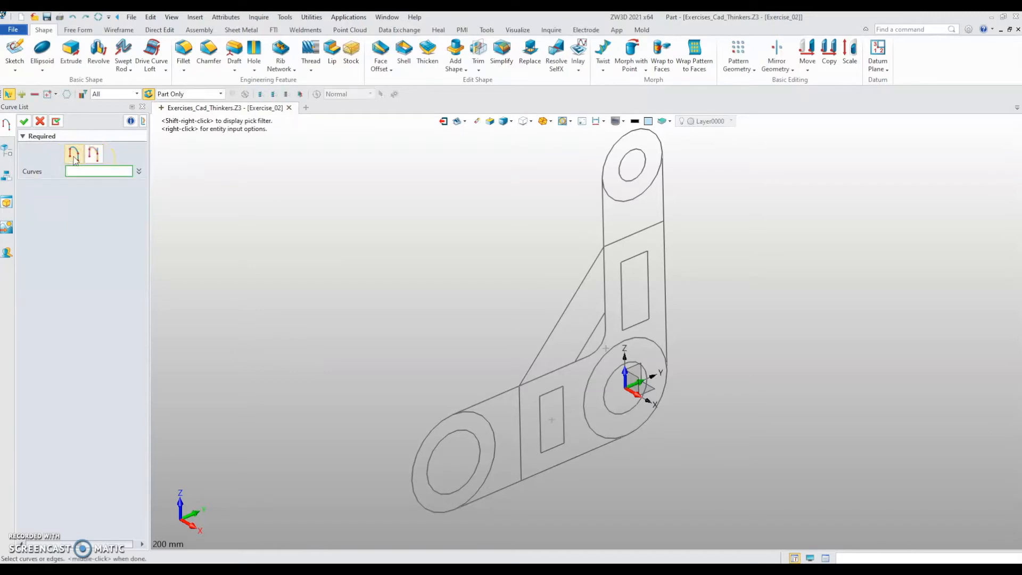
{"action": "left_click", "coordinate": [588, 406]}
{"action": "left_click", "coordinate": [601, 398]}
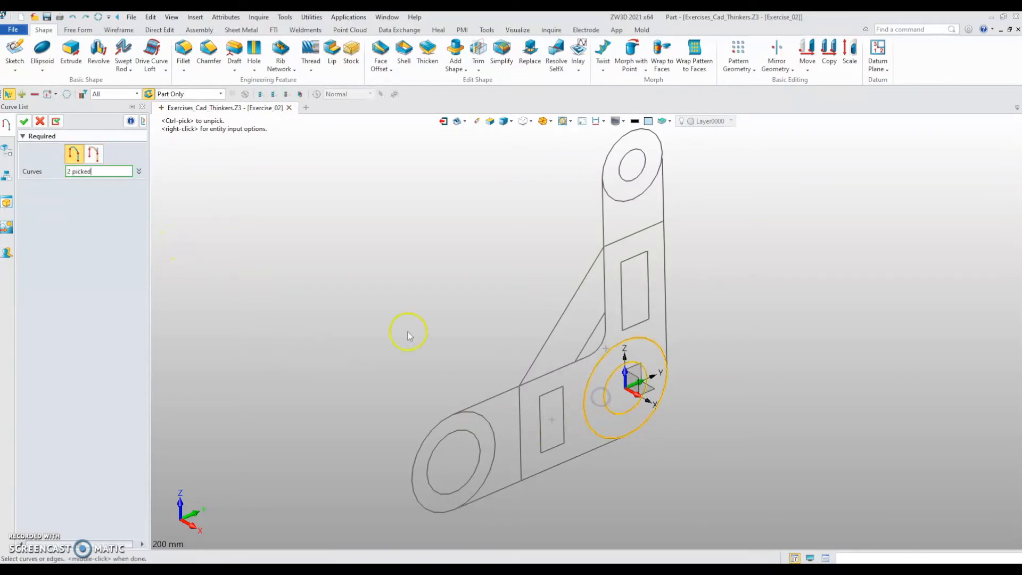
{"action": "left_click", "coordinate": [29, 123]}
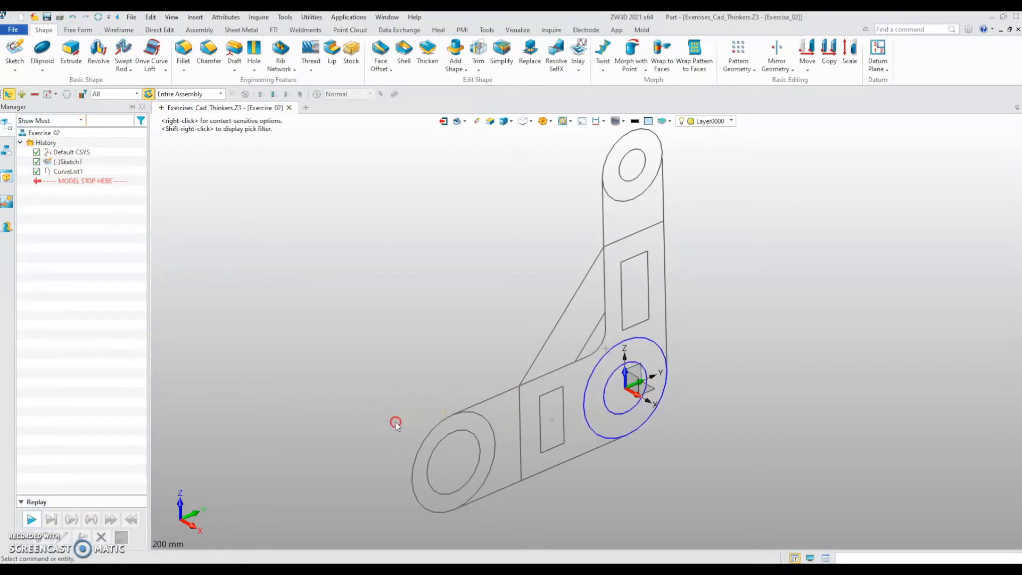
- Extrude the hub curve list on two sides, with start 46/2 mm and end -46/2 mm
{"action": "middle_click_drag", "start_coordinate": [394, 422], "coordinate": [386, 377]}
{"action": "middle_click_drag", "start_coordinate": [375, 300], "coordinate": [367, 365]}
{"action": "left_click", "coordinate": [71, 49]}
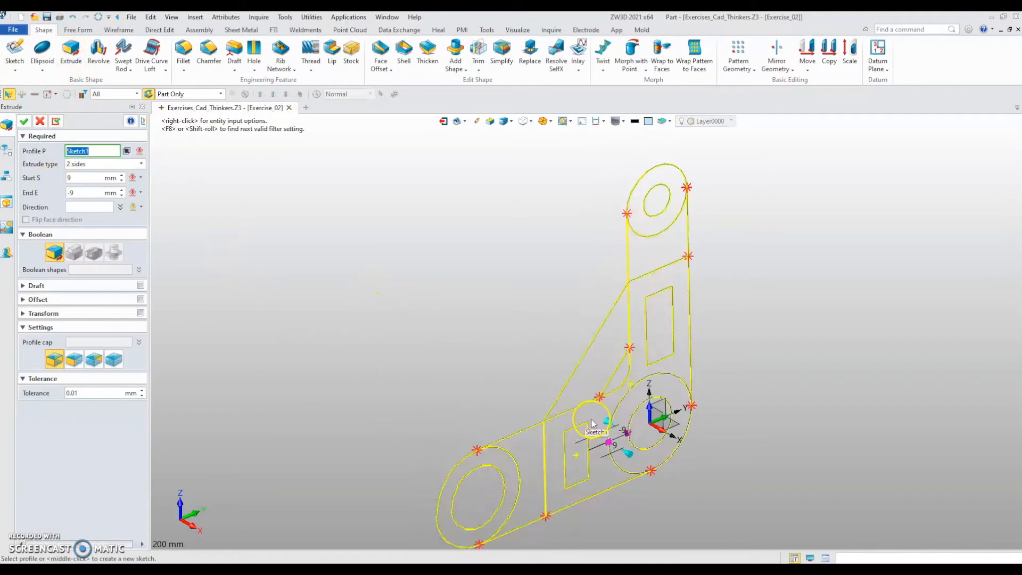
{"action": "middle_click_drag", "start_coordinate": [372, 334], "coordinate": [379, 278]}
{"action": "left_click", "coordinate": [6, 150]}
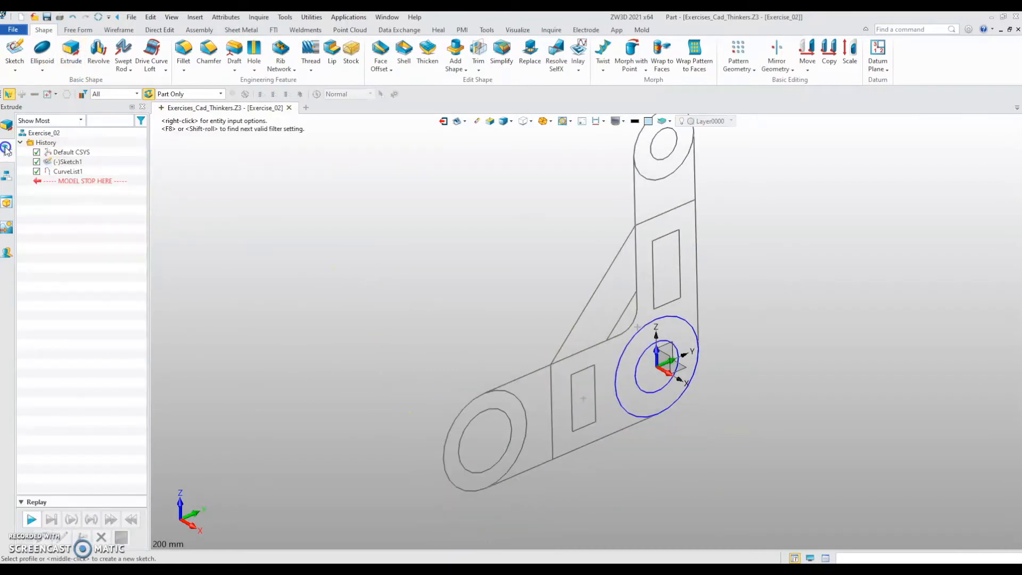
{"action": "left_click", "coordinate": [75, 170]}
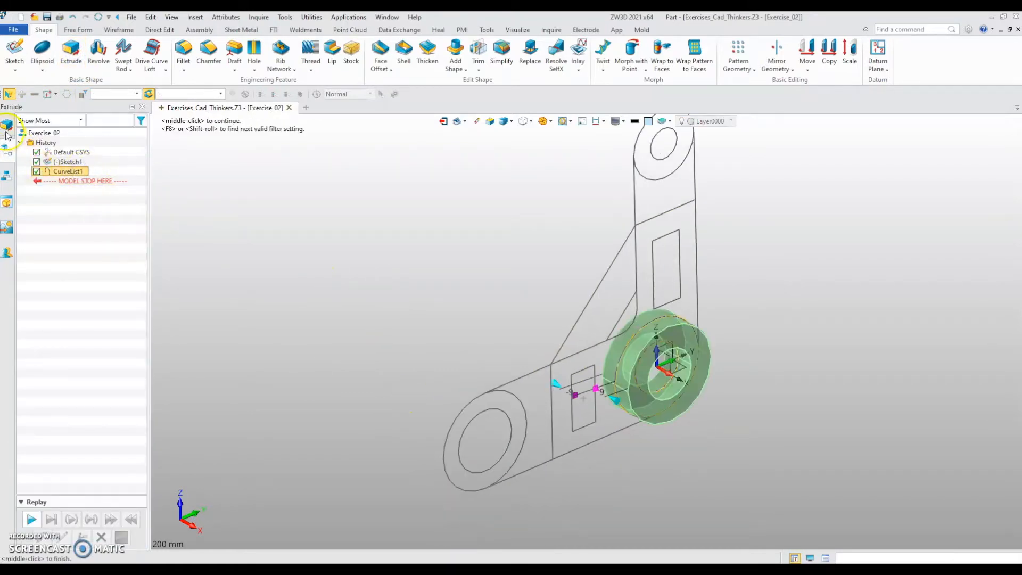
{"action": "left_click", "coordinate": [56, 181]}
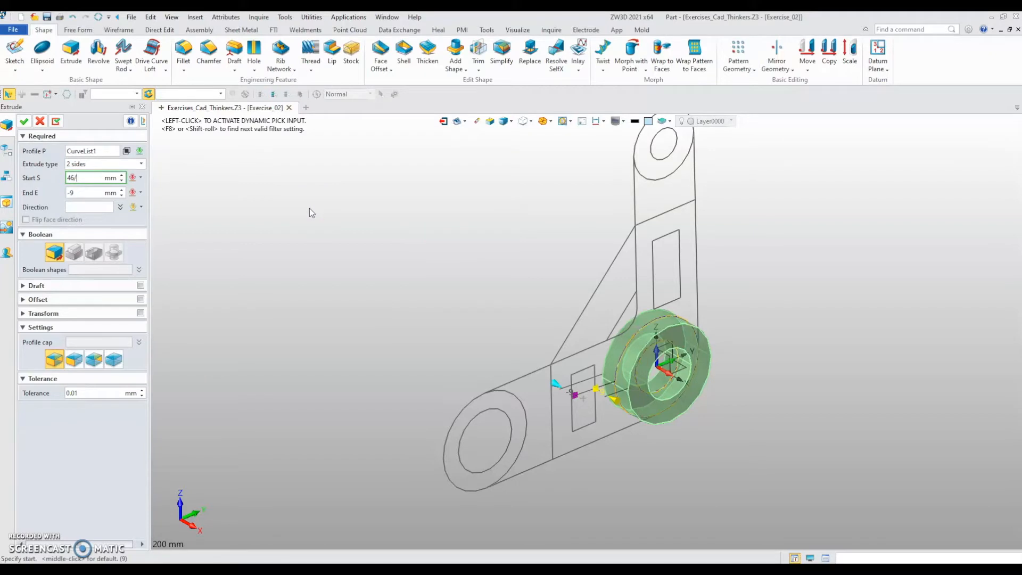
{"action": "type", "text": "2"}
{"action": "key", "text": "Return"}
{"action": "middle_click", "coordinate": [57, 191]}
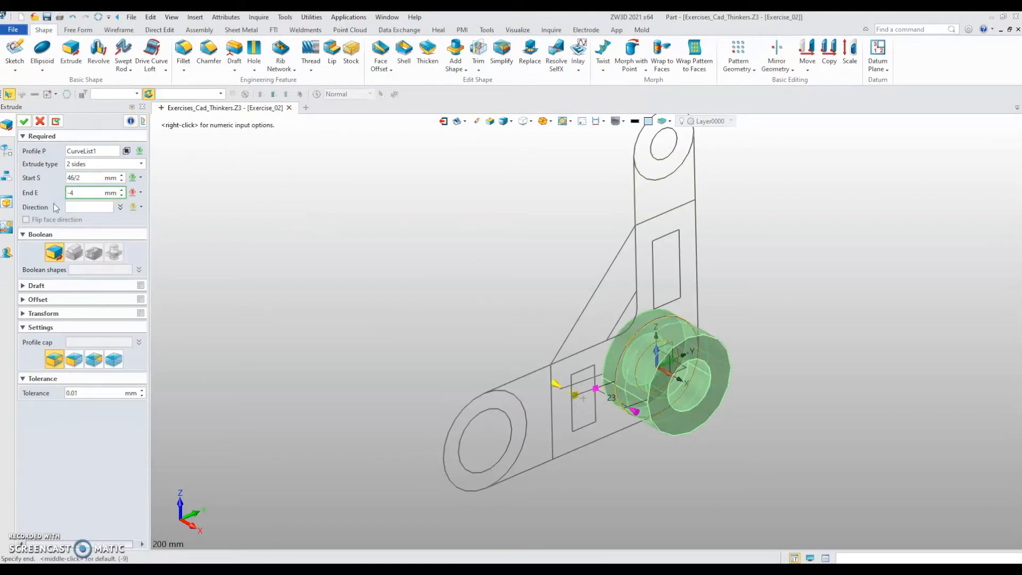
{"action": "type", "text": "-46/2"}
{"action": "key", "text": "Return"}
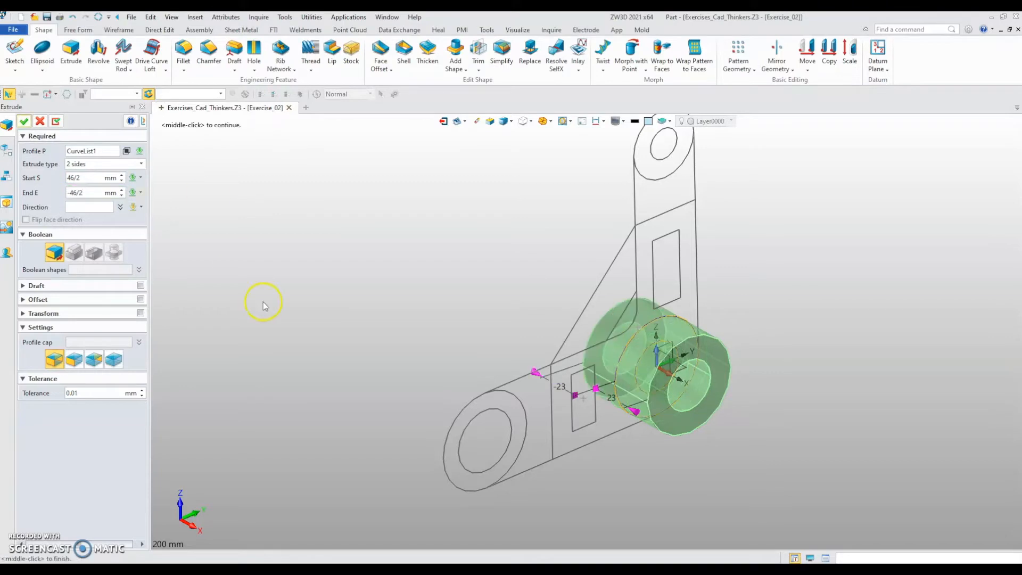
- Set the face colour to grey and finish the hub extrusion as a base solid
{"action": "right_click_drag", "start_coordinate": [262, 301], "coordinate": [292, 315]}
{"action": "left_click", "coordinate": [648, 121]}
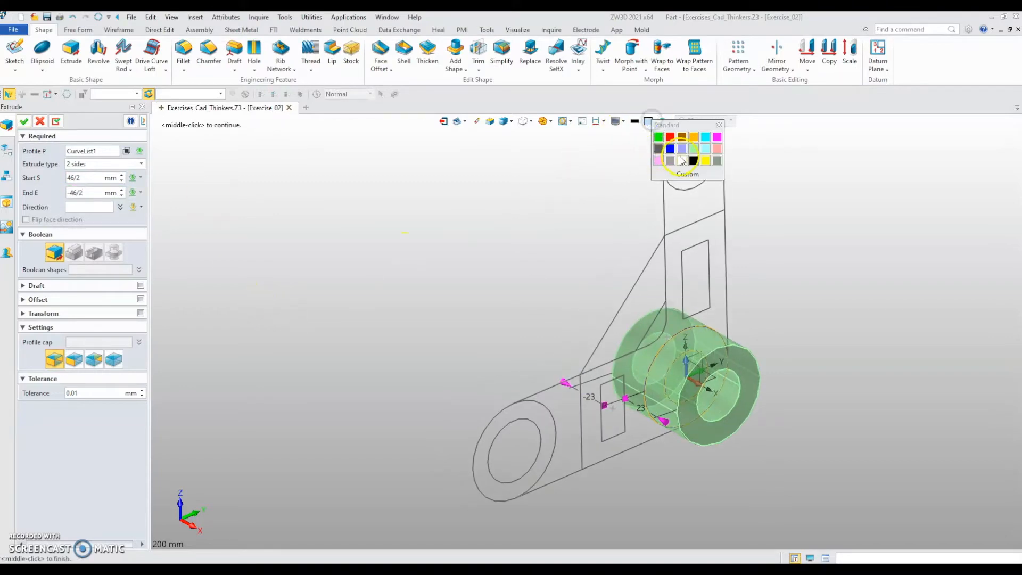
{"action": "left_click", "coordinate": [670, 160]}
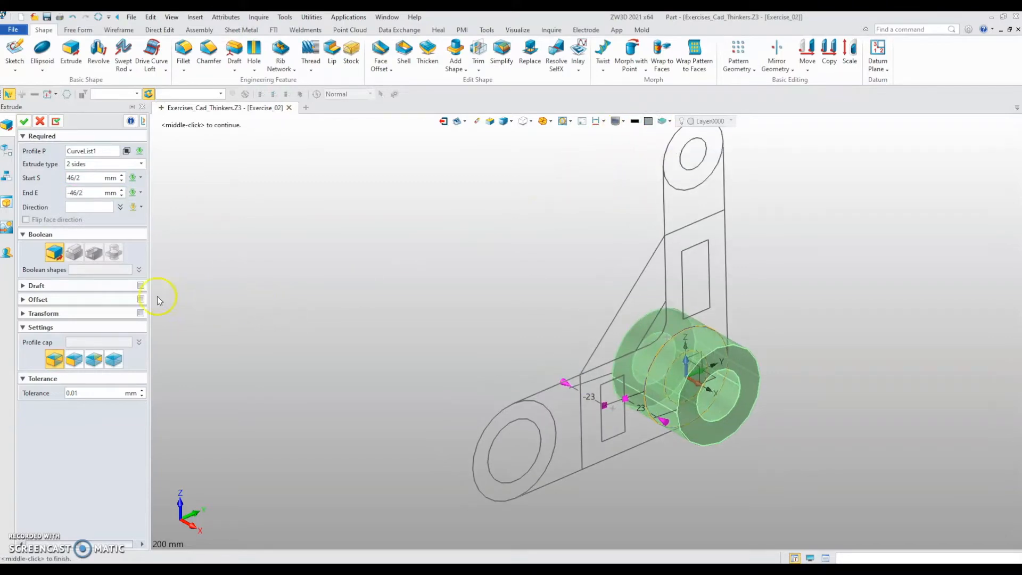
{"action": "right_click_drag", "start_coordinate": [263, 315], "coordinate": [276, 278]}
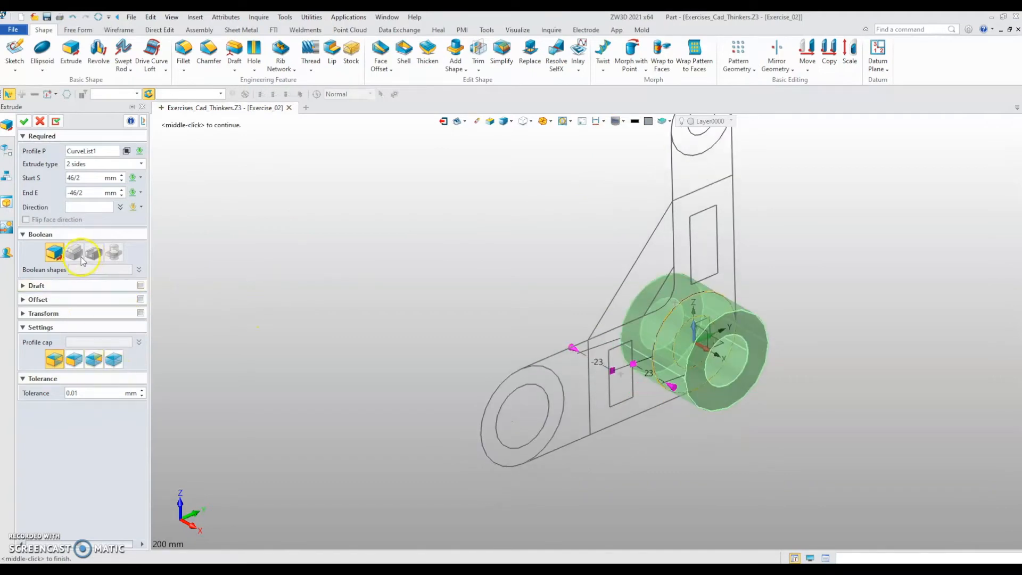
{"action": "right_click_drag", "start_coordinate": [321, 323], "coordinate": [296, 321]}
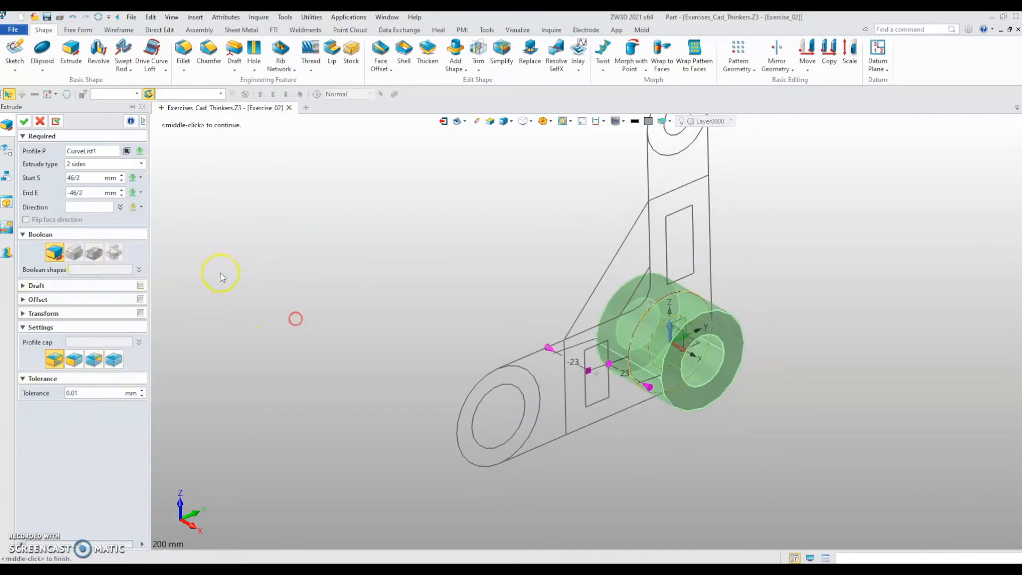
{"action": "left_click", "coordinate": [24, 121]}
{"action": "middle_click_drag", "start_coordinate": [250, 266], "coordinate": [307, 387]}
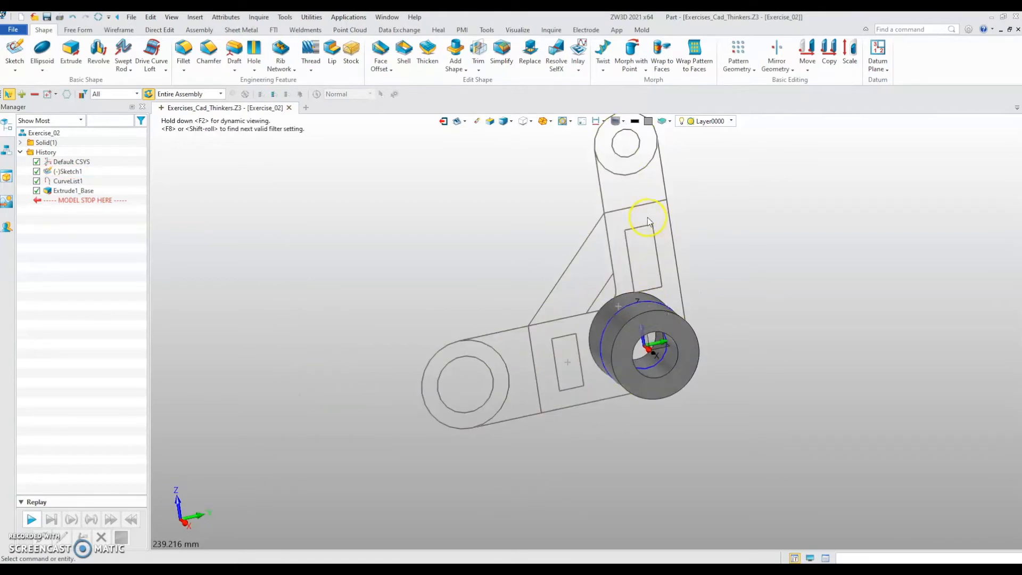
- Start a curve list of partial curve segments with the inner corner fillet arc and the inner edge of the upright arm
{"action": "middle_click_drag", "start_coordinate": [468, 365], "coordinate": [351, 330]}
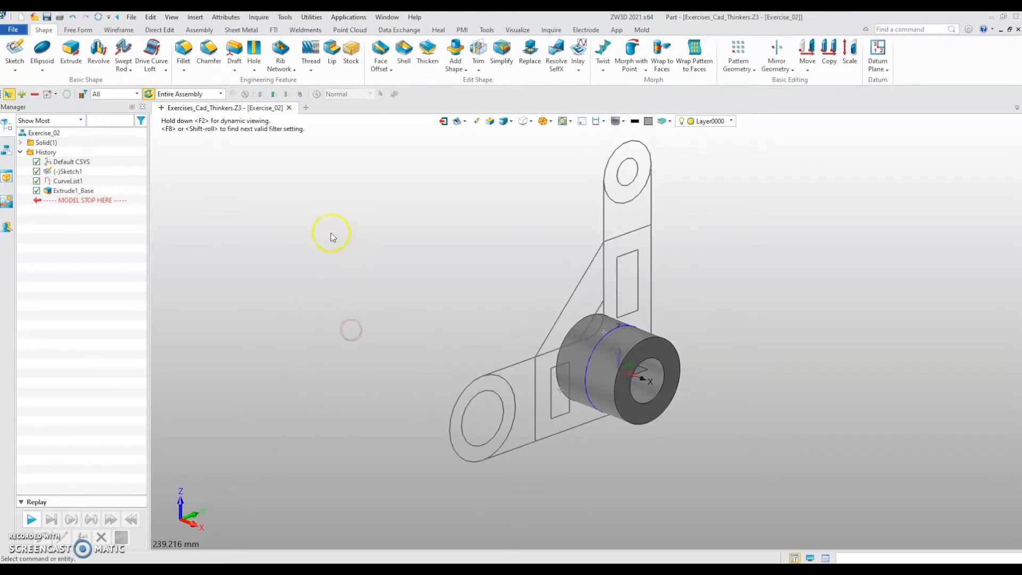
{"action": "right_click", "coordinate": [313, 260]}
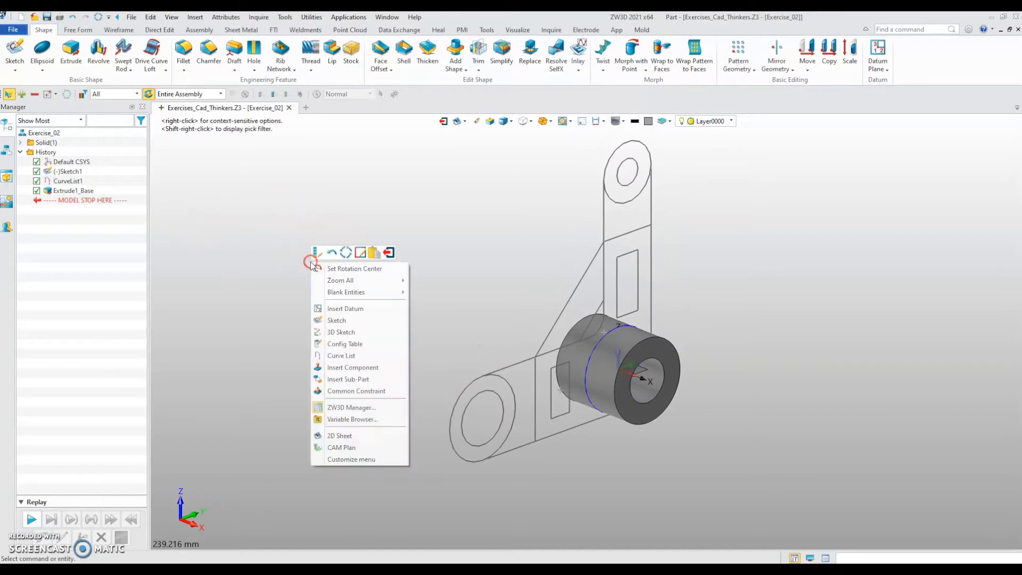
{"action": "left_click", "coordinate": [355, 366]}
{"action": "right_click", "coordinate": [353, 315]}
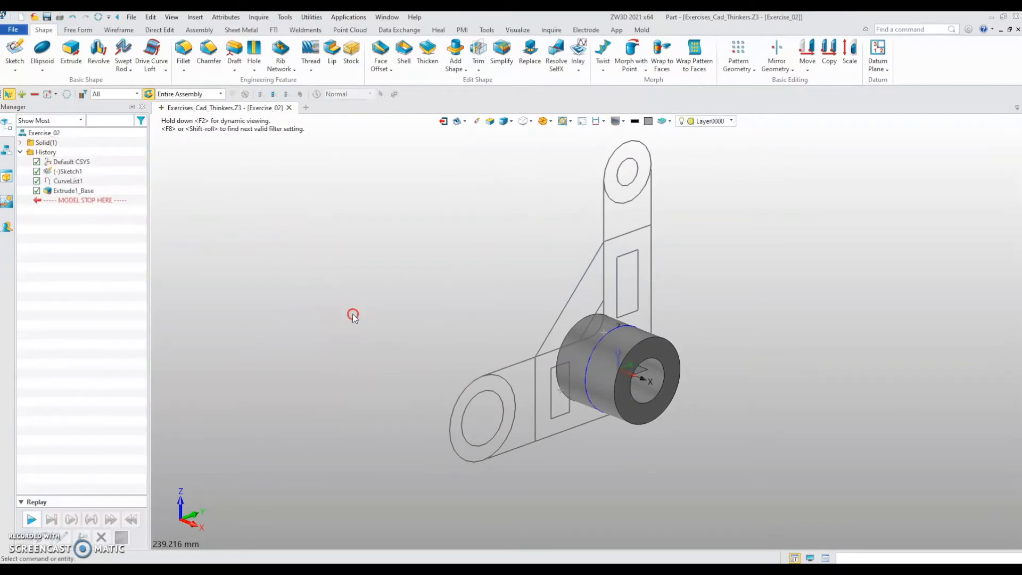
{"action": "right_click", "coordinate": [353, 315]}
{"action": "left_click", "coordinate": [391, 408]}
{"action": "middle_click_drag", "start_coordinate": [401, 343], "coordinate": [376, 333]}
{"action": "left_click", "coordinate": [96, 156]}
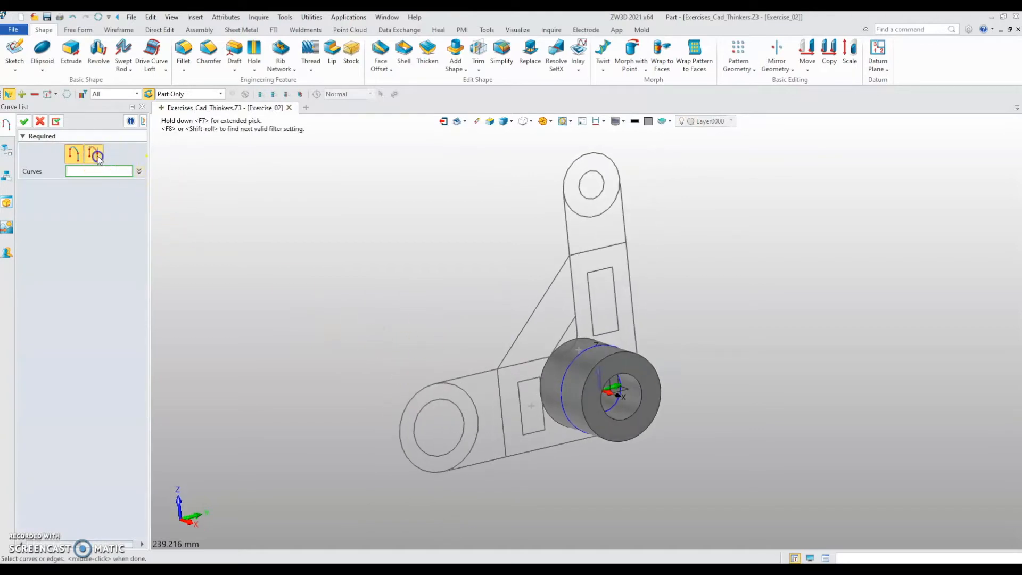
{"action": "scroll", "coordinate": [406, 274], "scroll_direction": "up", "scroll_amount": 4}
{"action": "left_click", "coordinate": [506, 334]}
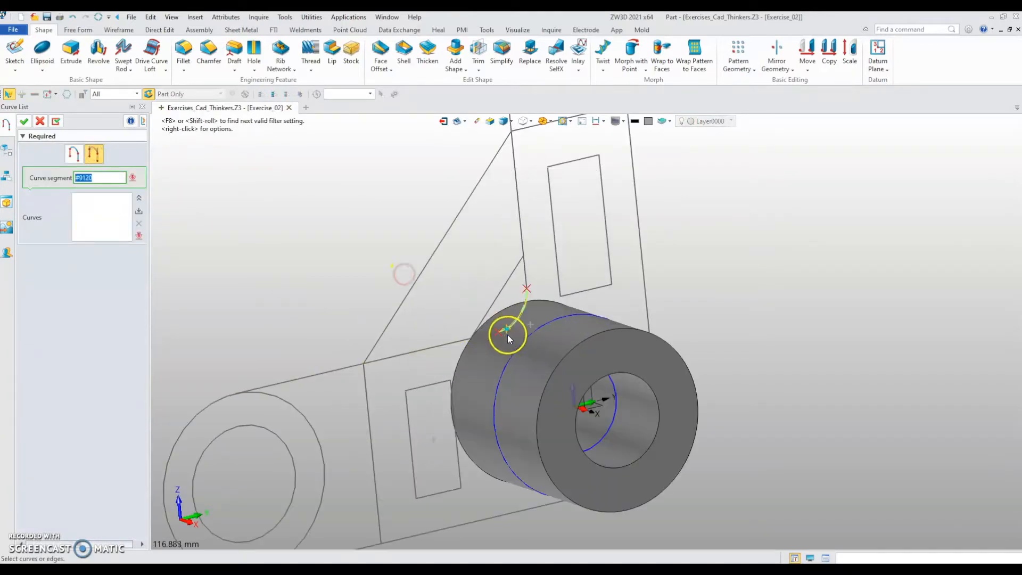
{"action": "left_click", "coordinate": [527, 277]}
{"action": "left_click", "coordinate": [522, 202]}
- Add the upright arm's end line, all four sides of its rectangular window and its outer edge to the curve list
{"action": "middle_click_drag", "start_coordinate": [526, 157], "coordinate": [508, 248]}
{"action": "left_click", "coordinate": [538, 216]}
{"action": "left_click", "coordinate": [556, 253]}
{"action": "left_click", "coordinate": [533, 305]}
{"action": "left_click", "coordinate": [565, 390]}
{"action": "left_click", "coordinate": [586, 341]}
{"action": "left_click", "coordinate": [618, 281]}
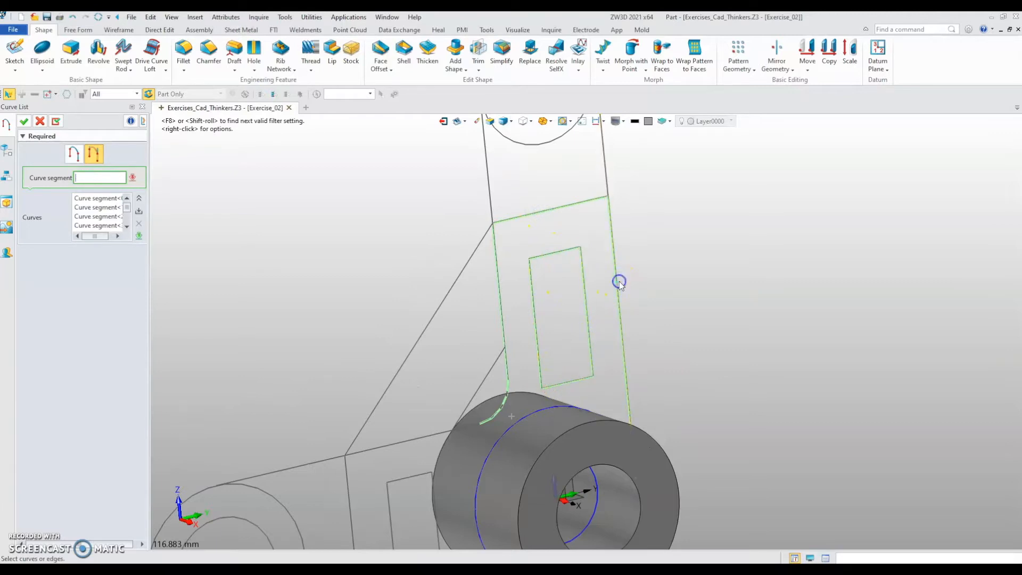
- Switch to wireframe display and add the outer hub arc that joins the outer edges of the two arms
{"action": "scroll", "coordinate": [619, 284], "scroll_direction": "down", "scroll_amount": 6}
{"action": "right_click_drag", "start_coordinate": [692, 386], "coordinate": [659, 356]}
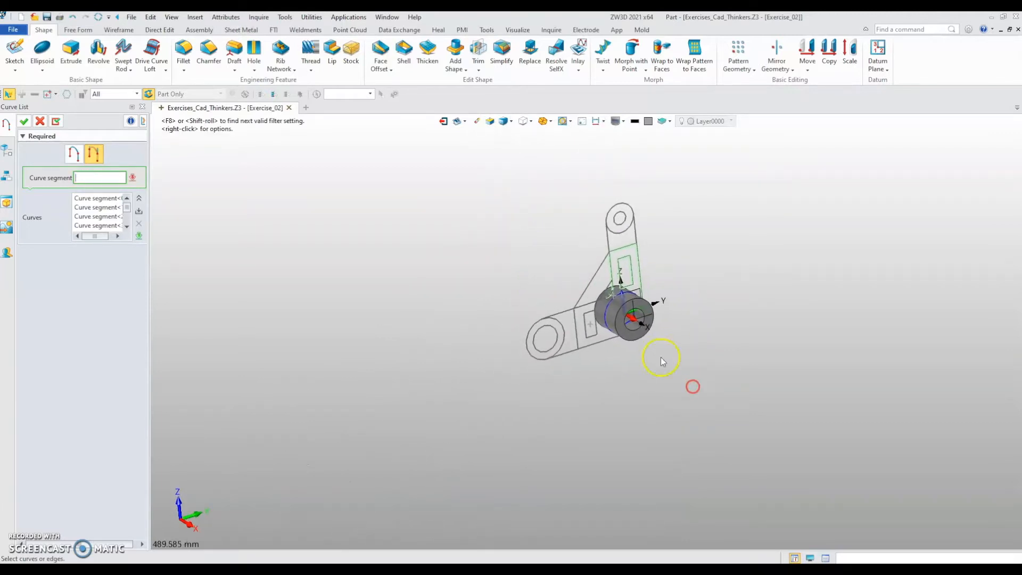
{"action": "left_click", "coordinate": [503, 120]}
{"action": "scroll", "coordinate": [669, 347], "scroll_direction": "up", "scroll_amount": 6}
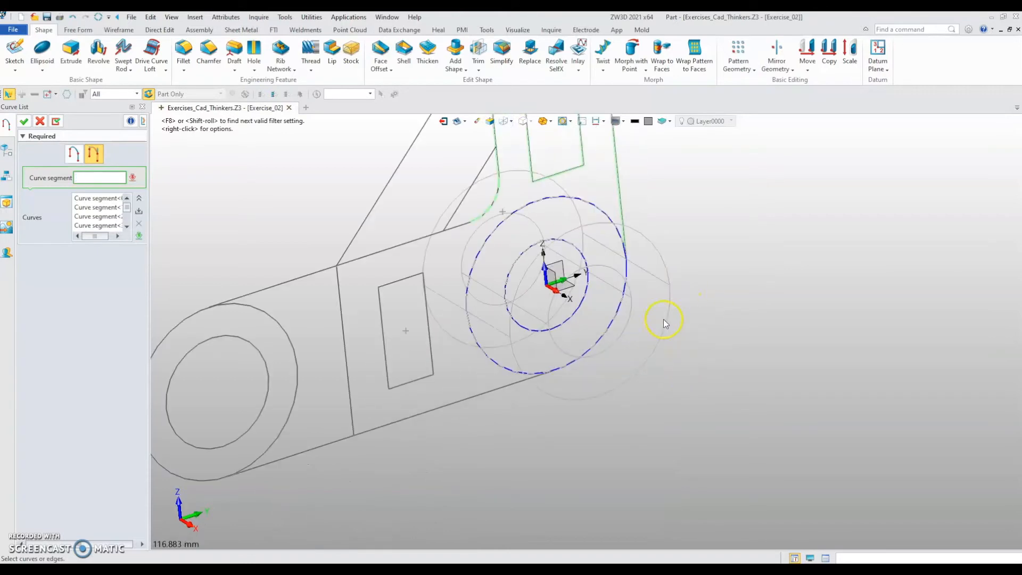
{"action": "right_click_drag", "start_coordinate": [628, 277], "coordinate": [644, 320]}
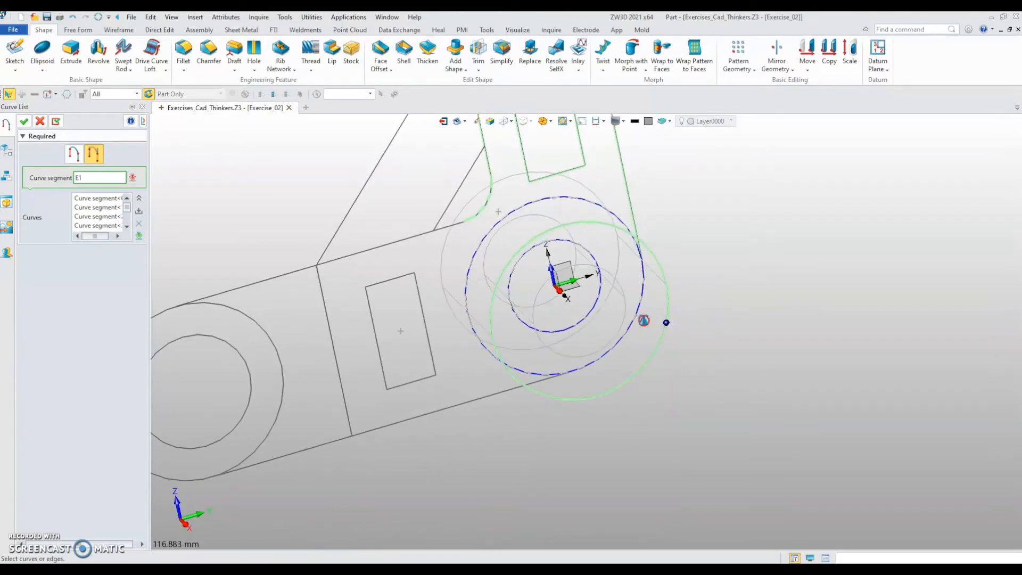
{"action": "left_click", "coordinate": [644, 301]}
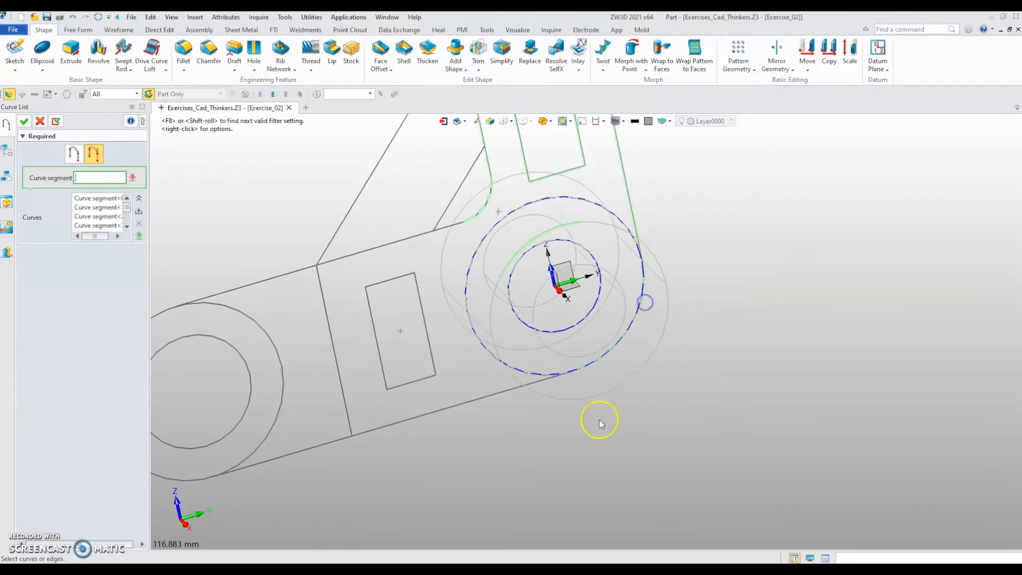
- Add the lower arm's outer edge, end line and both inner edge segments up to the corner fillet to the curve list
{"action": "left_click", "coordinate": [505, 396]}
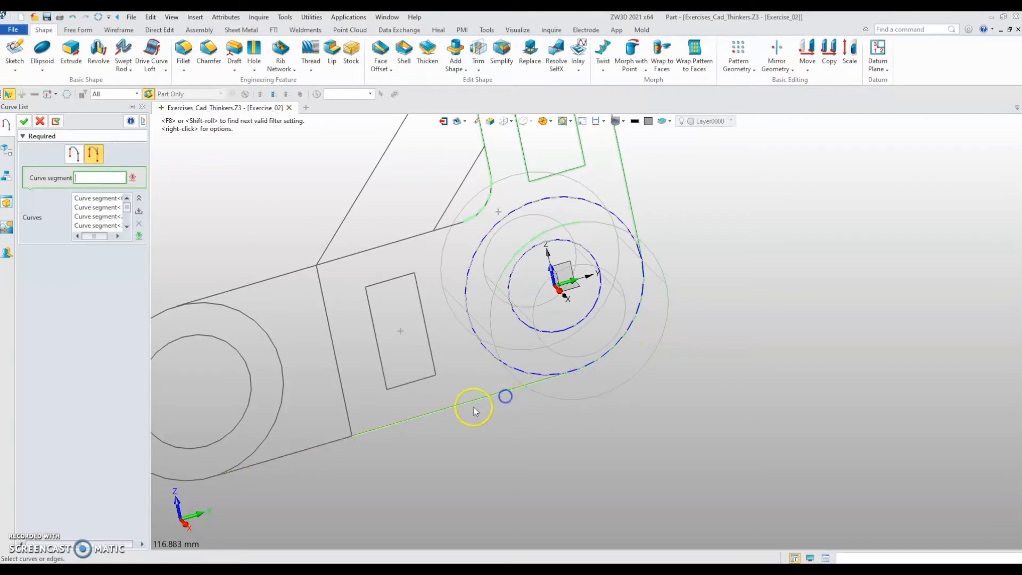
{"action": "left_click", "coordinate": [350, 403]}
{"action": "left_click", "coordinate": [381, 248]}
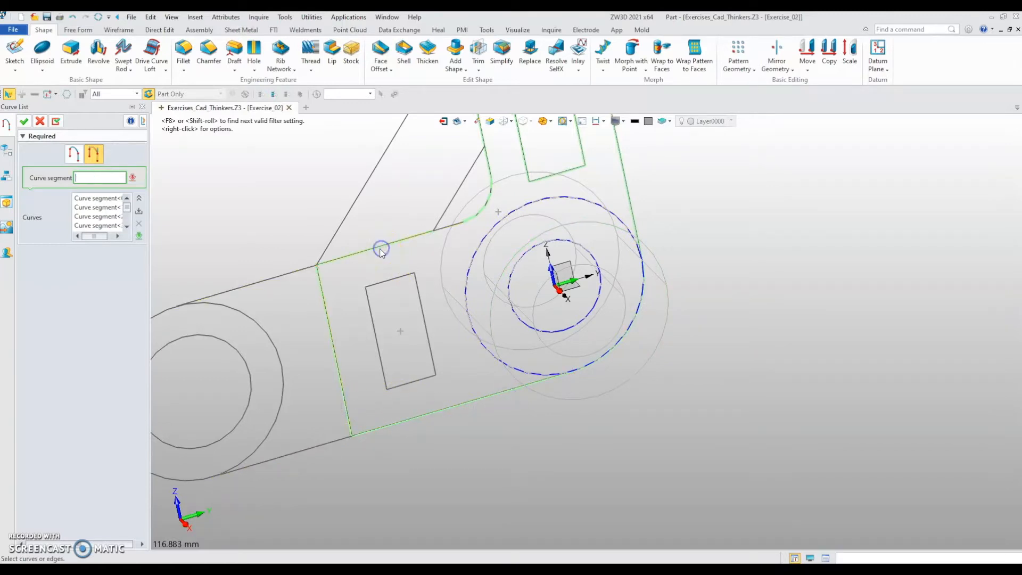
{"action": "scroll", "coordinate": [438, 230], "scroll_direction": "up", "scroll_amount": 5}
{"action": "left_click", "coordinate": [445, 229]}
{"action": "scroll", "coordinate": [444, 229], "scroll_direction": "down", "scroll_amount": 5}
- Add the four sides of the lower arm's rectangular window to the curve list
{"action": "left_click", "coordinate": [353, 321]}
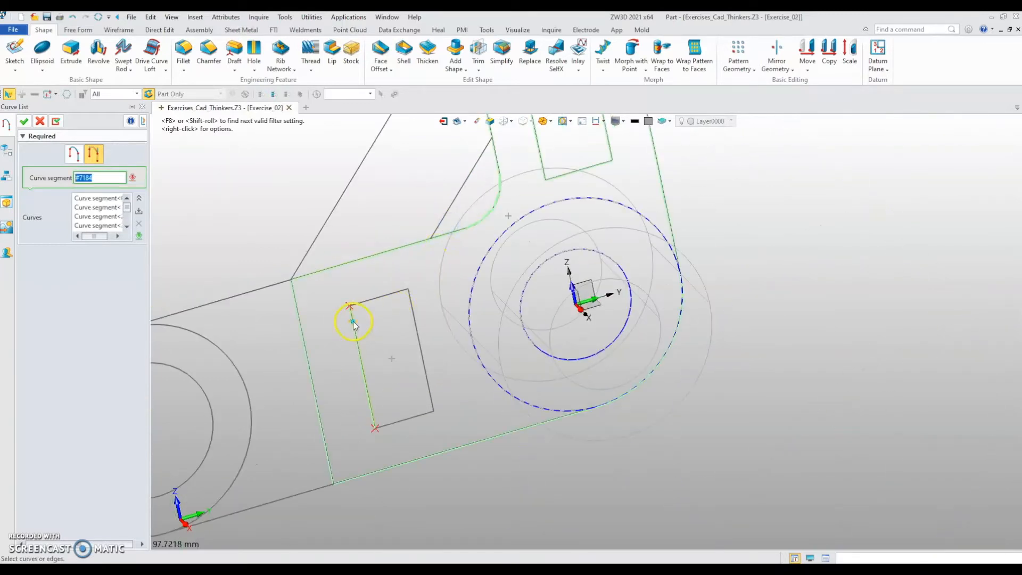
{"action": "left_click", "coordinate": [388, 294]}
{"action": "left_click", "coordinate": [410, 322]}
{"action": "left_click", "coordinate": [413, 417]}
- Add the inner bore circle of the hub and finish the curve list of the L-shaped body
{"action": "scroll", "coordinate": [412, 418], "scroll_direction": "down", "scroll_amount": 5}
{"action": "mouse_move", "coordinate": [507, 490]}
{"action": "right_mouse_down"}
{"action": "mouse_move", "coordinate": [497, 490]}
{"action": "mouse_move", "coordinate": [538, 499]}
{"action": "mouse_move", "coordinate": [522, 506]}
{"action": "mouse_move", "coordinate": [575, 513]}
{"action": "mouse_move", "coordinate": [564, 499]}
{"action": "right_mouse_up"}
{"action": "scroll", "coordinate": [541, 477], "scroll_direction": "up", "scroll_amount": 5}
{"action": "left_click", "coordinate": [506, 362]}
{"action": "scroll", "coordinate": [665, 445], "scroll_direction": "down", "scroll_amount": 2}
{"action": "middle_click_drag", "start_coordinate": [668, 451], "coordinate": [680, 407]}
{"action": "mouse_move", "coordinate": [681, 406]}
{"action": "right_mouse_down"}
{"action": "mouse_move", "coordinate": [709, 420]}
{"action": "mouse_move", "coordinate": [693, 426]}
{"action": "mouse_move", "coordinate": [688, 417]}
{"action": "mouse_move", "coordinate": [698, 403]}
{"action": "mouse_move", "coordinate": [705, 445]}
{"action": "right_mouse_up"}
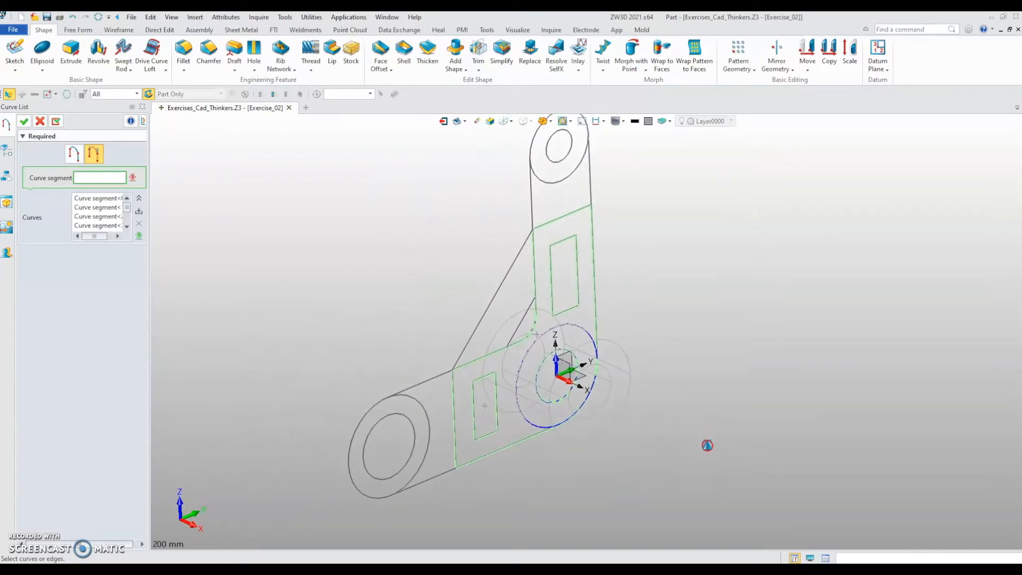
{"action": "left_click", "coordinate": [23, 121]}
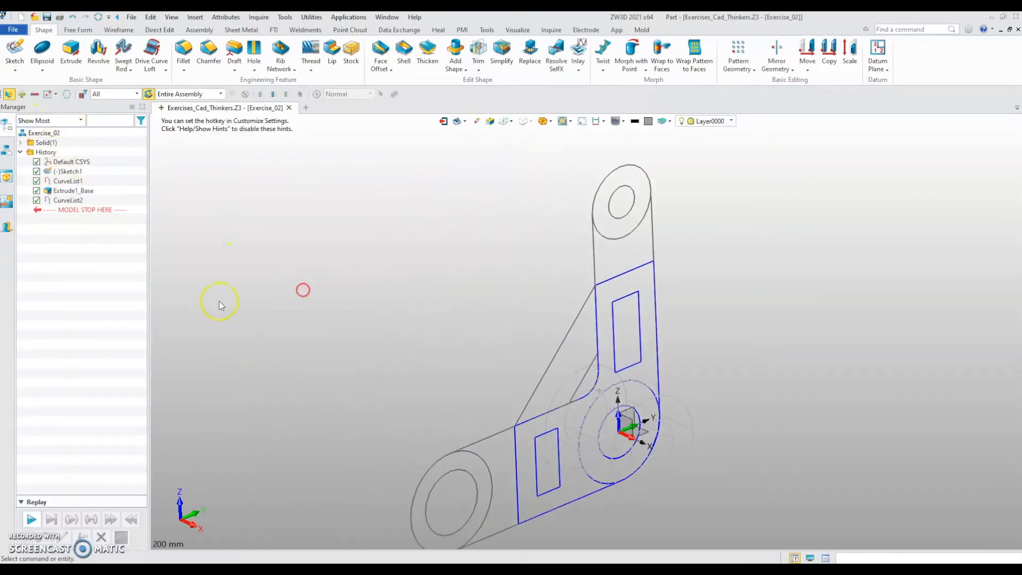
- Extrude the L-shaped body's curve list on two sides, with start 9 mm and end -9 mm, viewing the model shaded
{"action": "left_click", "coordinate": [71, 53]}
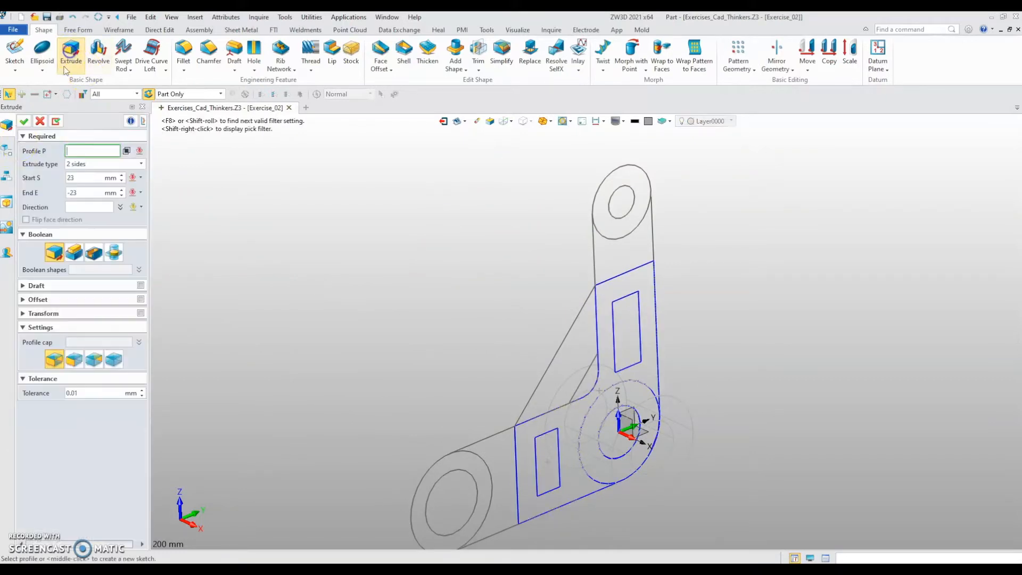
{"action": "left_click", "coordinate": [89, 205]}
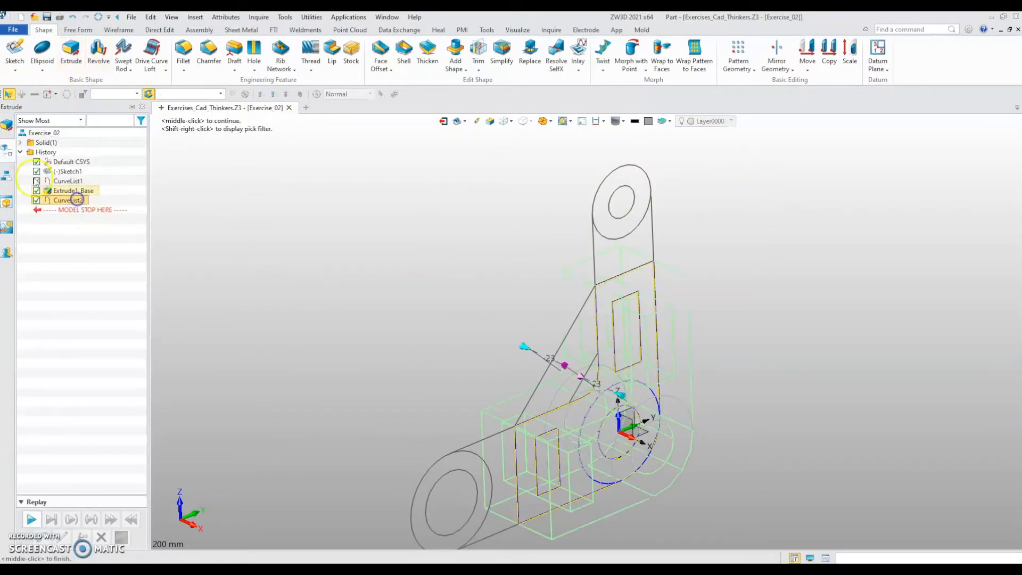
{"action": "left_click", "coordinate": [503, 121]}
{"action": "middle_click_drag", "start_coordinate": [382, 262], "coordinate": [386, 308]}
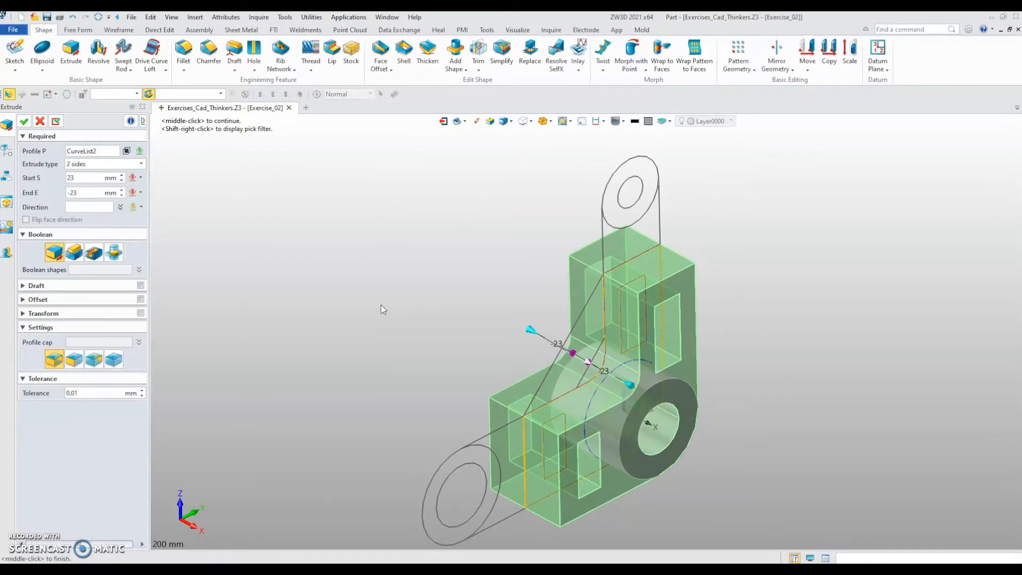
{"action": "left_click", "coordinate": [46, 178]}
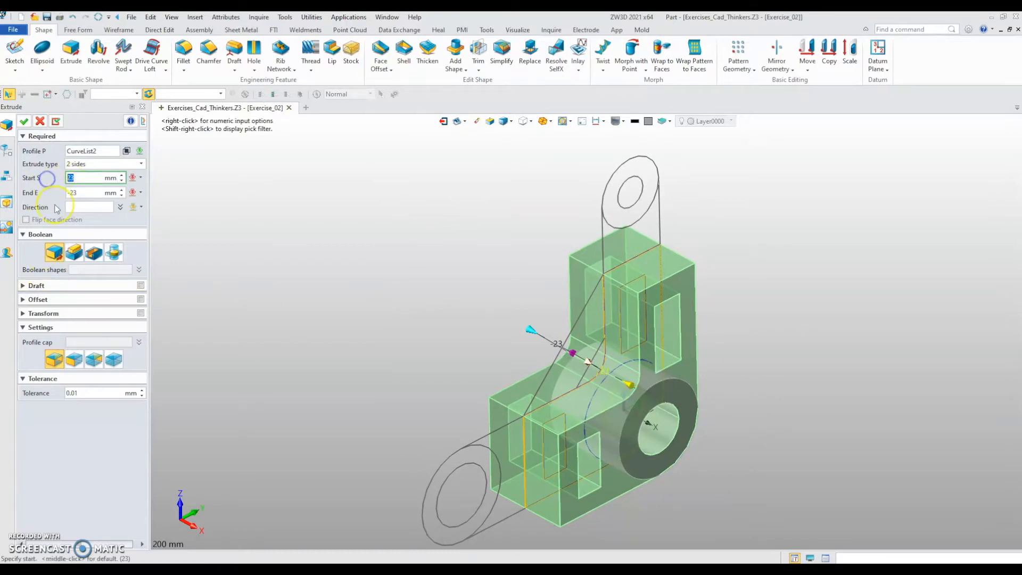
{"action": "type", "text": "9"}
{"action": "key", "text": "Return"}
{"action": "left_click", "coordinate": [82, 192]}
{"action": "type", "text": "-9"}
{"action": "key", "text": "Return"}
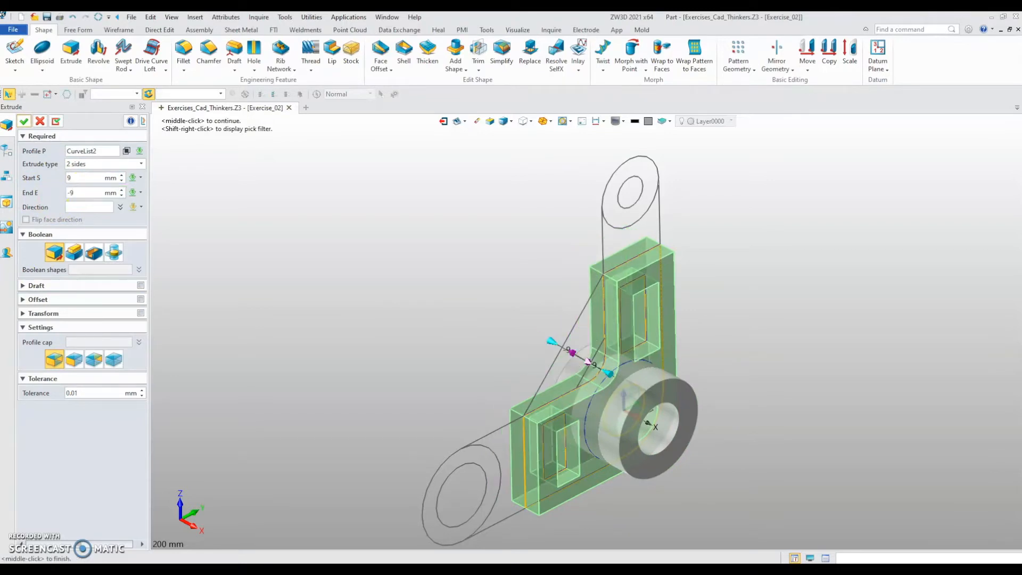
- Merge the L-shaped extrusion with the hub using the Add boolean and finish it
{"action": "right_click_drag", "start_coordinate": [317, 345], "coordinate": [372, 346]}
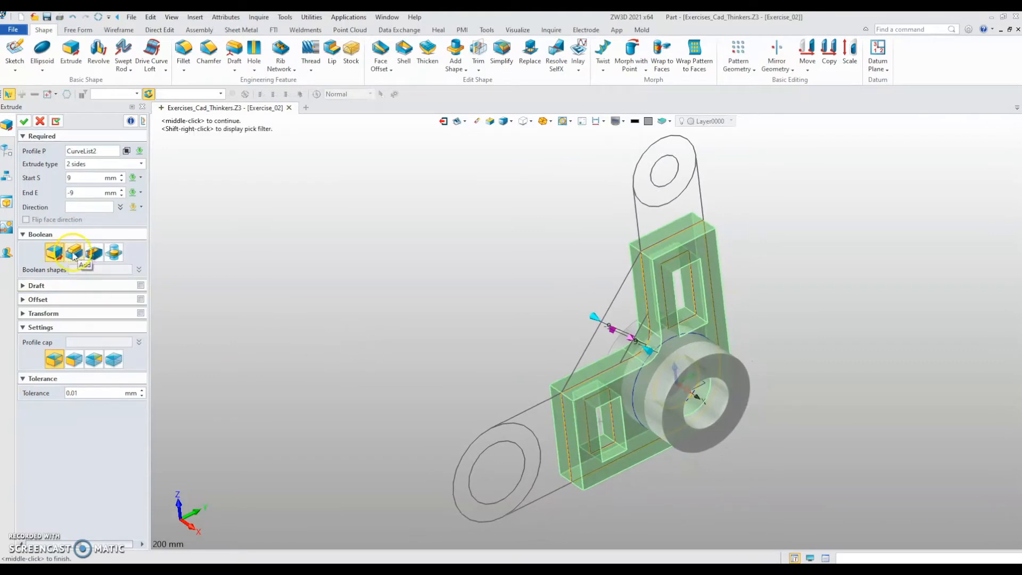
{"action": "left_click", "coordinate": [75, 257]}
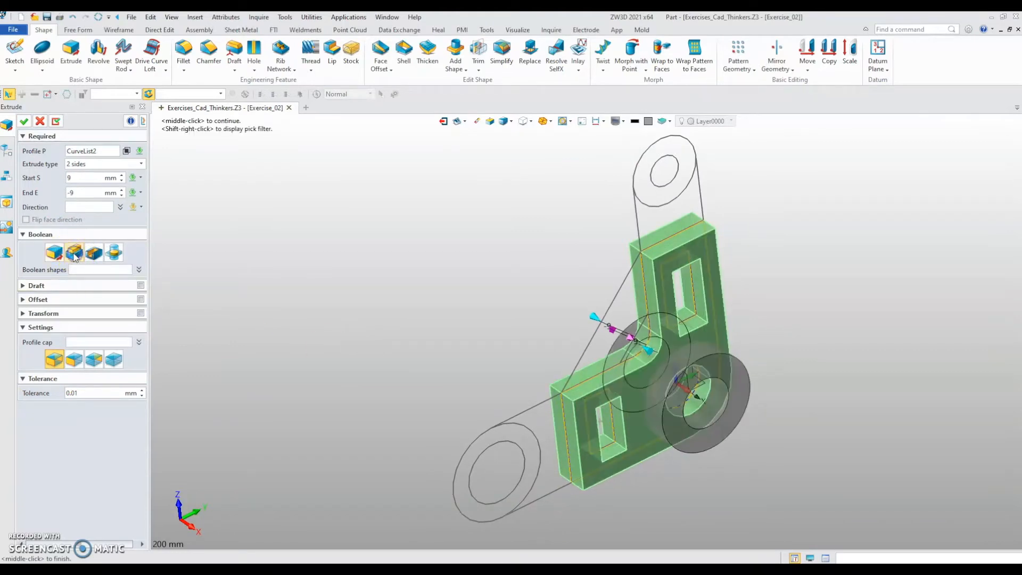
{"action": "left_click", "coordinate": [23, 121]}
- Check with the Shape selection filter whether hub and arms form one body, and restore the filter to All
{"action": "right_click_drag", "start_coordinate": [200, 234], "coordinate": [226, 248]}
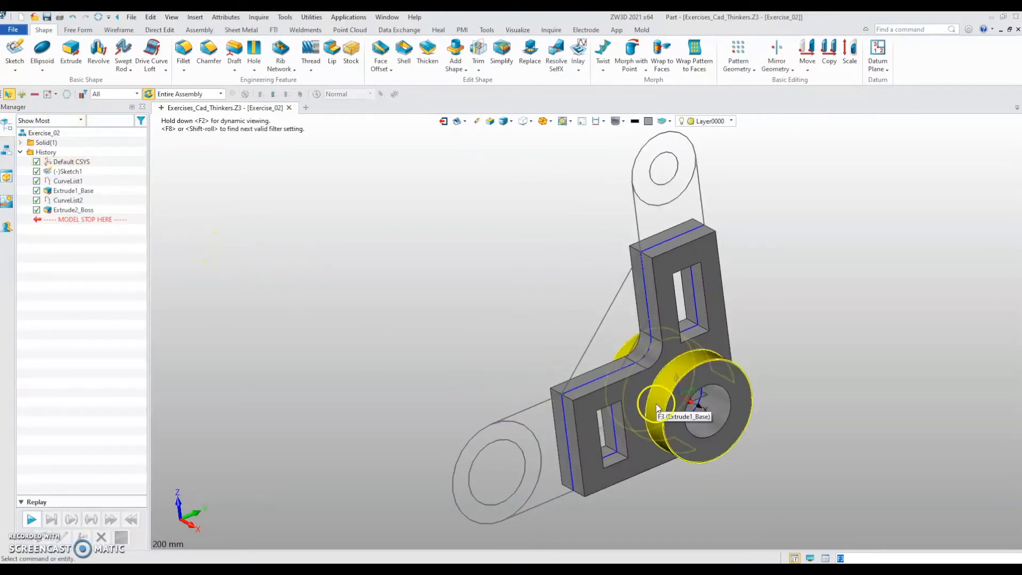
{"action": "middle_click_drag", "start_coordinate": [447, 309], "coordinate": [429, 290]}
{"action": "left_click", "coordinate": [101, 100]}
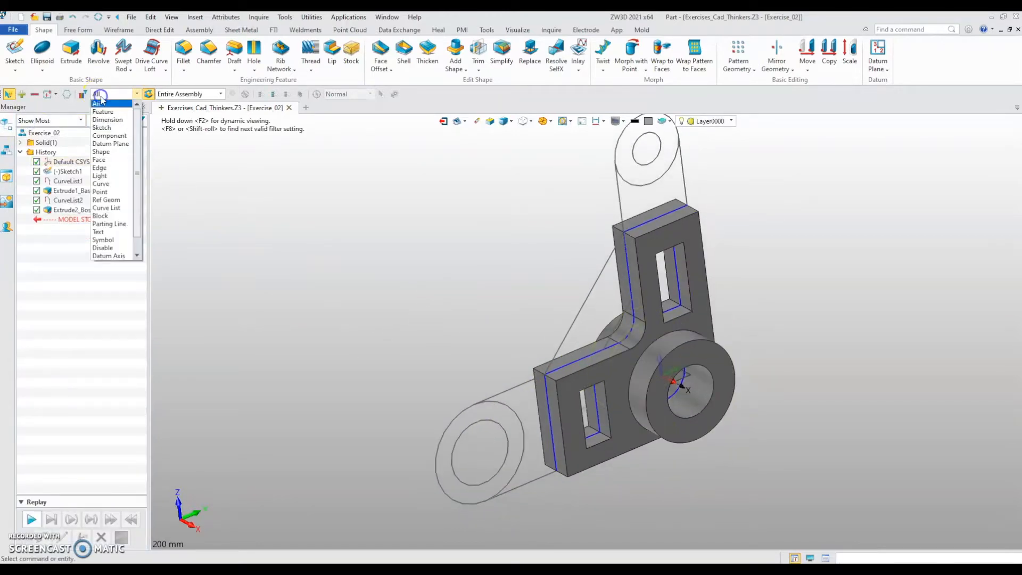
{"action": "left_click", "coordinate": [109, 147]}
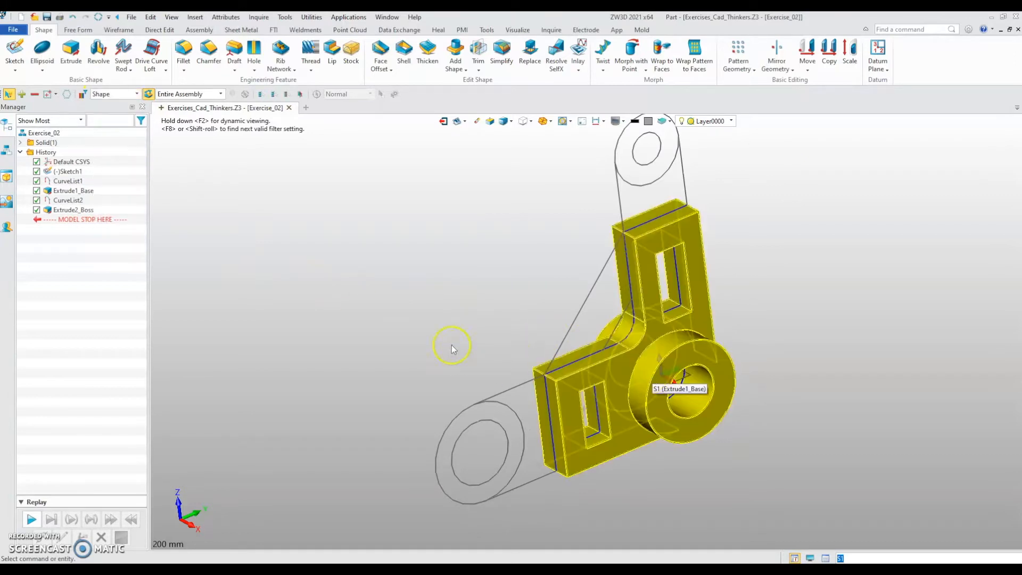
{"action": "left_click", "coordinate": [301, 245]}
{"action": "left_click", "coordinate": [130, 94]}
{"action": "left_click", "coordinate": [113, 105]}
- Create a curve list of the rib's closed outline from its two diagonal lines and the arm edge segments between them
{"action": "middle_click_drag", "start_coordinate": [353, 300], "coordinate": [331, 342]}
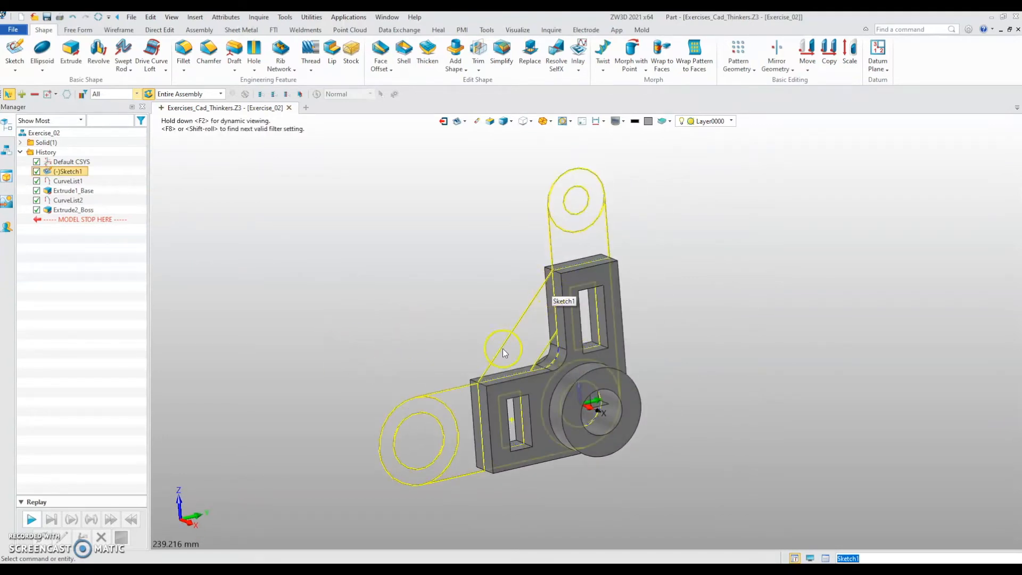
{"action": "mouse_move", "coordinate": [406, 331]}
{"action": "middle_mouse_down"}
{"action": "mouse_move", "coordinate": [321, 317]}
{"action": "mouse_move", "coordinate": [318, 287]}
{"action": "middle_mouse_up"}
{"action": "right_click", "coordinate": [319, 288]}
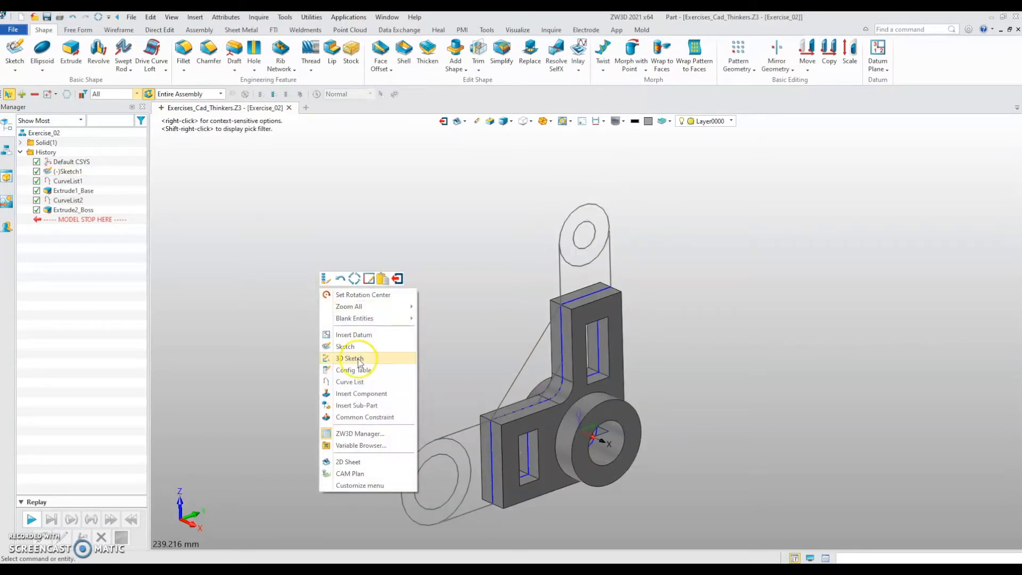
{"action": "left_click", "coordinate": [352, 382]}
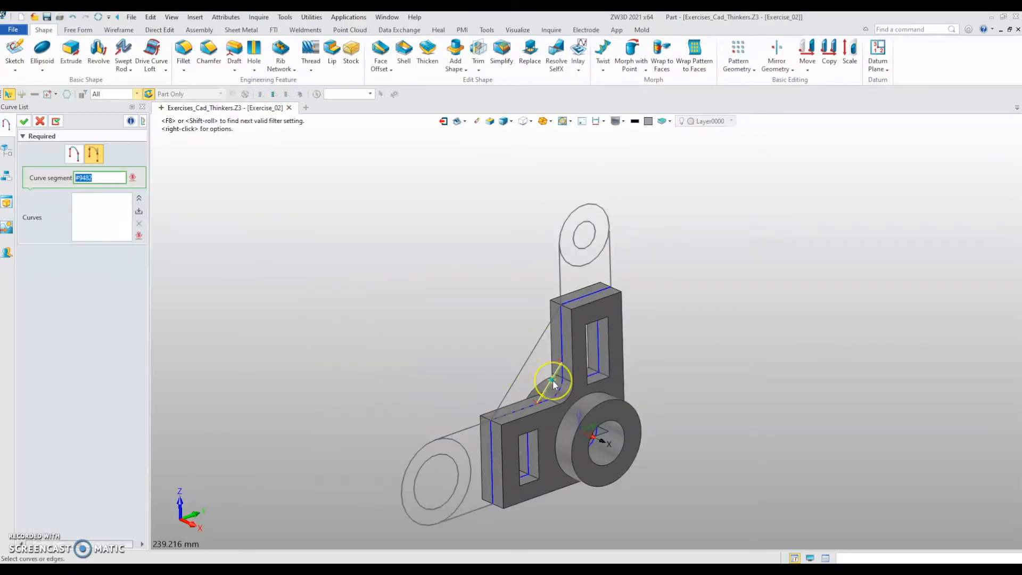
{"action": "left_click", "coordinate": [552, 379]}
{"action": "left_click", "coordinate": [503, 121]}
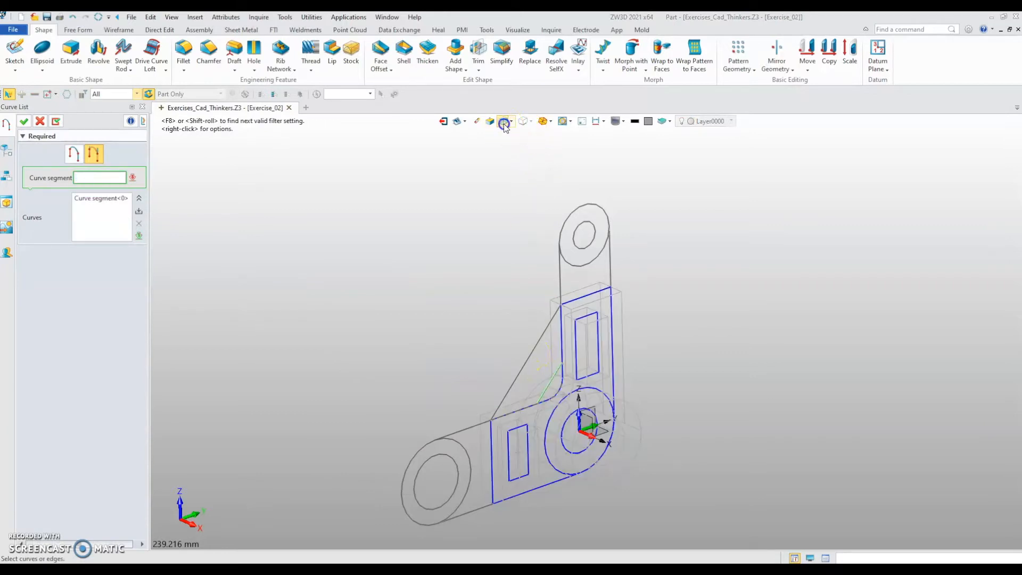
{"action": "scroll", "coordinate": [545, 385], "scroll_direction": "up", "scroll_amount": 3}
{"action": "left_click", "coordinate": [525, 321]}
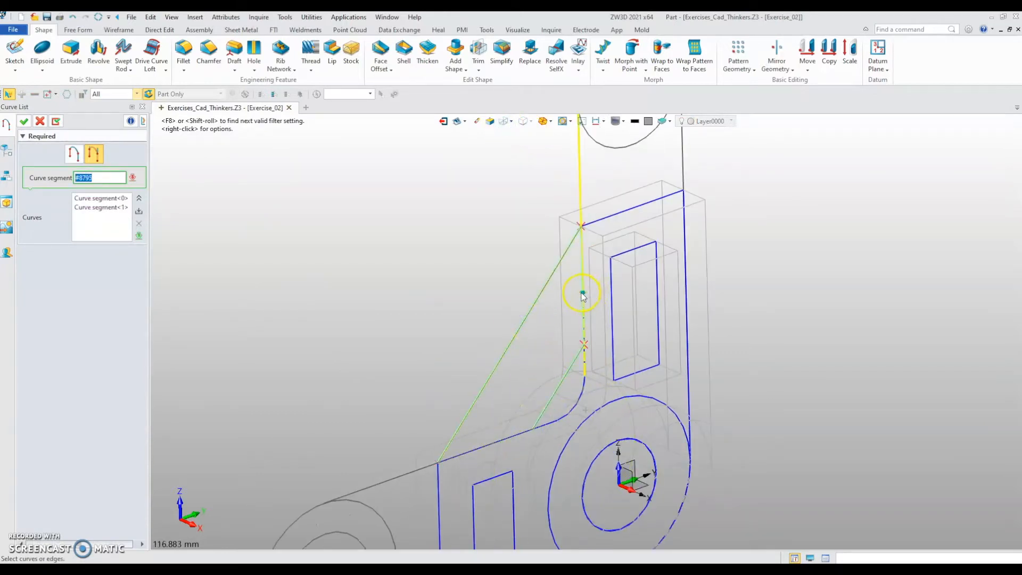
{"action": "left_click", "coordinate": [582, 293]}
{"action": "left_click", "coordinate": [478, 450]}
{"action": "scroll", "coordinate": [353, 369], "scroll_direction": "down", "scroll_amount": 2}
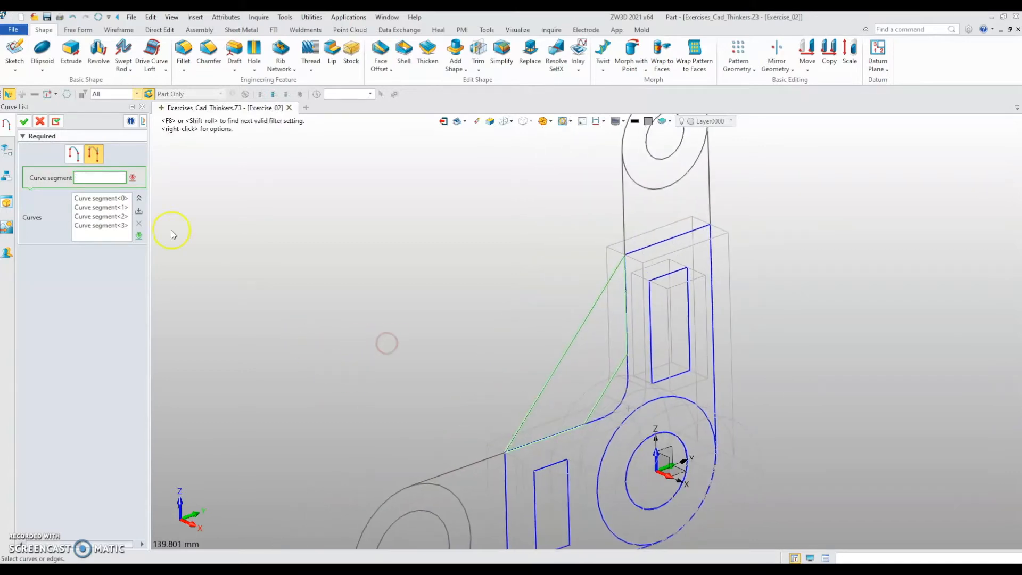
{"action": "scroll", "coordinate": [346, 298], "scroll_direction": "down", "scroll_amount": 2}
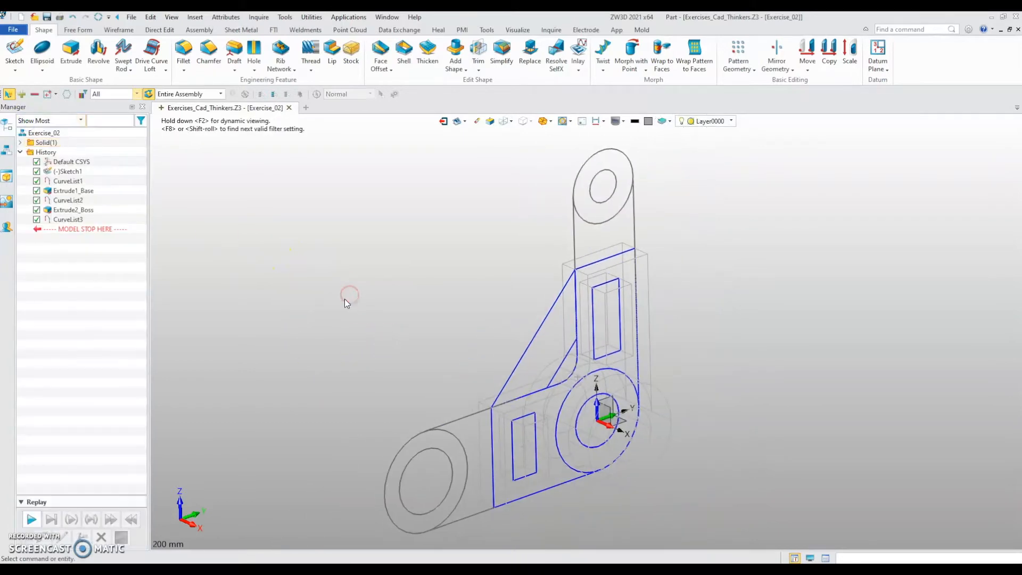
- Extrude the rib's curve list on two sides, with start 7 mm and end -7 mm, adding it to the body
{"action": "left_click", "coordinate": [71, 49]}
{"action": "left_click", "coordinate": [9, 152]}
{"action": "left_click", "coordinate": [80, 218]}
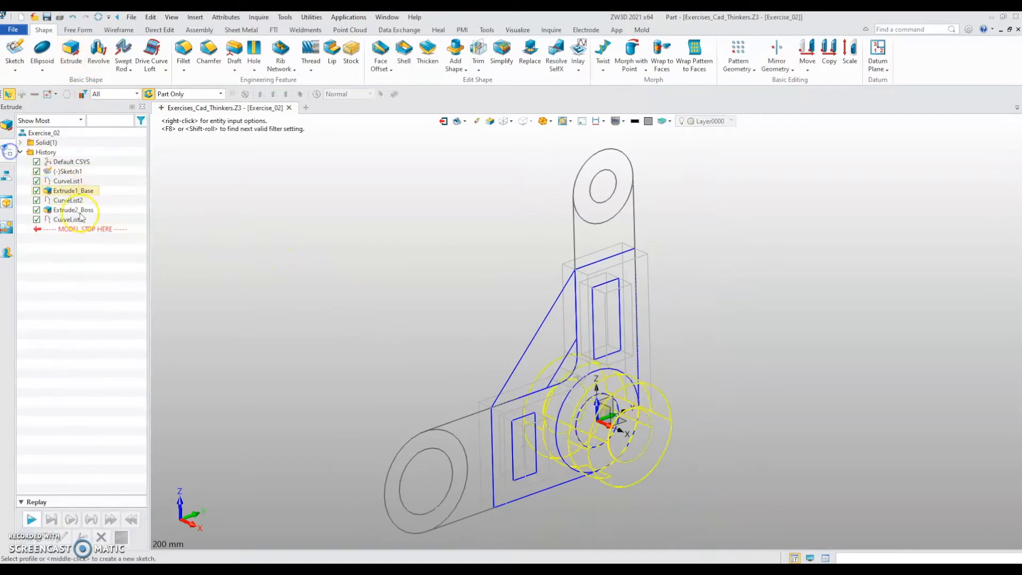
{"action": "left_click", "coordinate": [80, 219]}
{"action": "left_click", "coordinate": [7, 126]}
{"action": "left_click_drag", "start_coordinate": [91, 178], "coordinate": [50, 182]}
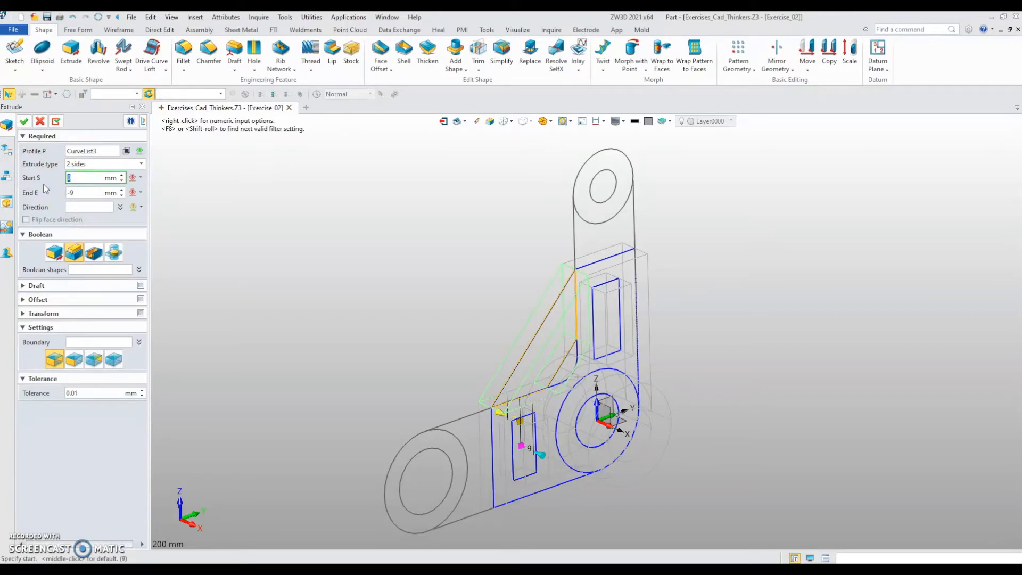
{"action": "type", "text": "7"}
{"action": "left_click", "coordinate": [77, 193]}
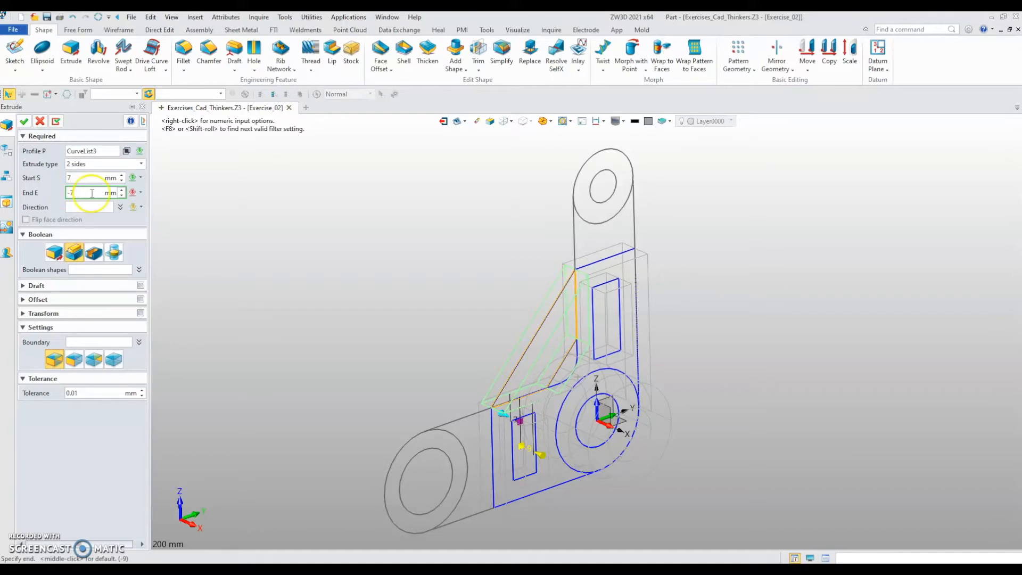
{"action": "left_click", "coordinate": [27, 122]}
- Switch the display to shaded and examine the new rib between the two arms
{"action": "middle_click_drag", "start_coordinate": [312, 234], "coordinate": [413, 258]}
{"action": "left_click", "coordinate": [506, 121]}
{"action": "mouse_move", "coordinate": [454, 219]}
{"action": "middle_mouse_down"}
{"action": "mouse_move", "coordinate": [497, 285]}
{"action": "mouse_move", "coordinate": [433, 290]}
{"action": "mouse_move", "coordinate": [435, 278]}
{"action": "mouse_move", "coordinate": [537, 276]}
{"action": "mouse_move", "coordinate": [439, 271]}
{"action": "middle_mouse_up"}
{"action": "mouse_move", "coordinate": [439, 271]}
{"action": "right_mouse_down"}
{"action": "mouse_move", "coordinate": [448, 281]}
{"action": "mouse_move", "coordinate": [438, 270]}
{"action": "right_mouse_up"}
{"action": "scroll", "coordinate": [438, 270], "scroll_direction": "down", "scroll_amount": 2}
{"action": "middle_click_drag", "start_coordinate": [439, 270], "coordinate": [431, 314]}
{"action": "middle_click_drag", "start_coordinate": [319, 237], "coordinate": [387, 319]}
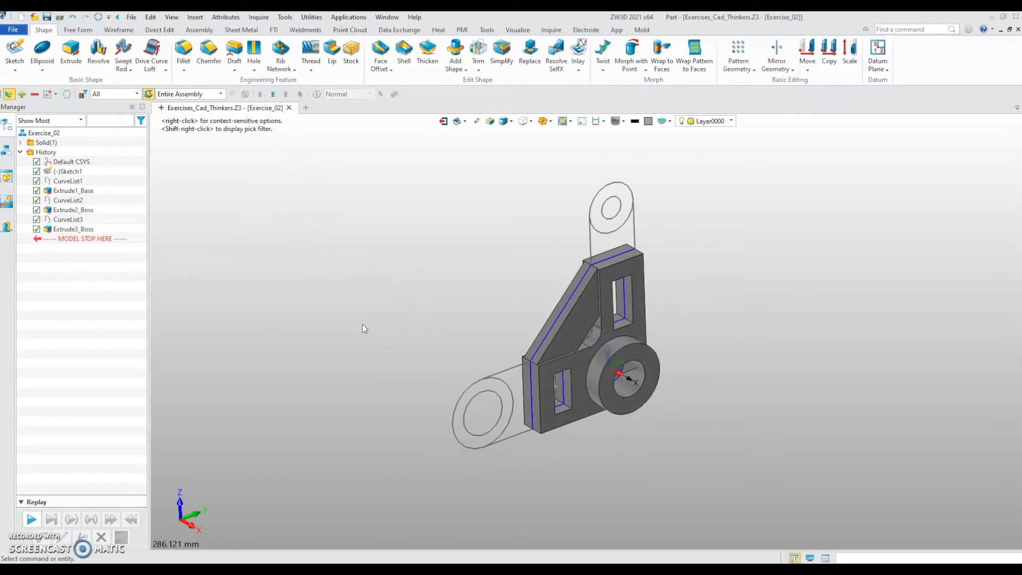
{"action": "middle_click_drag", "start_coordinate": [335, 372], "coordinate": [335, 343]}
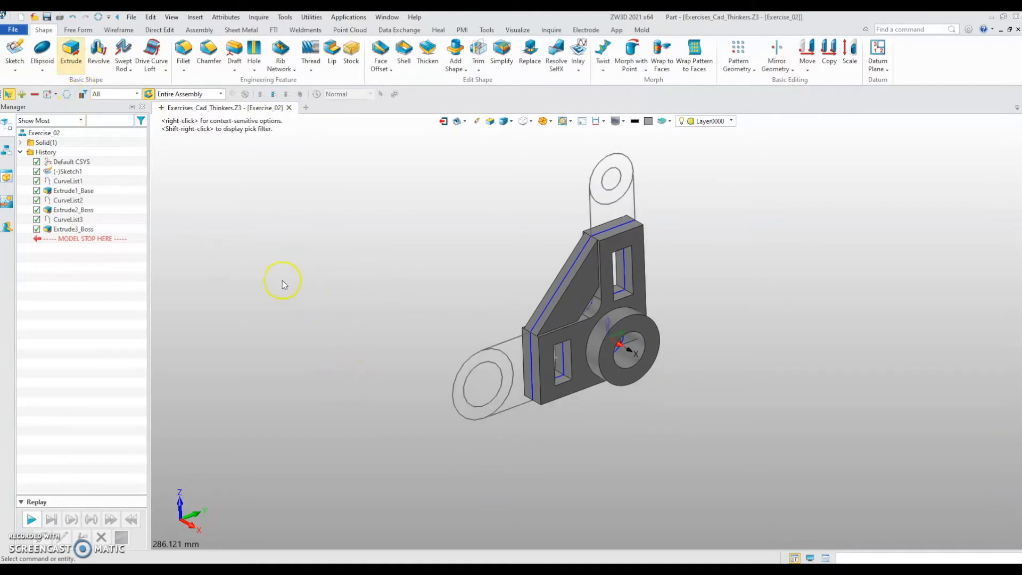
{"action": "right_click", "coordinate": [304, 284]}
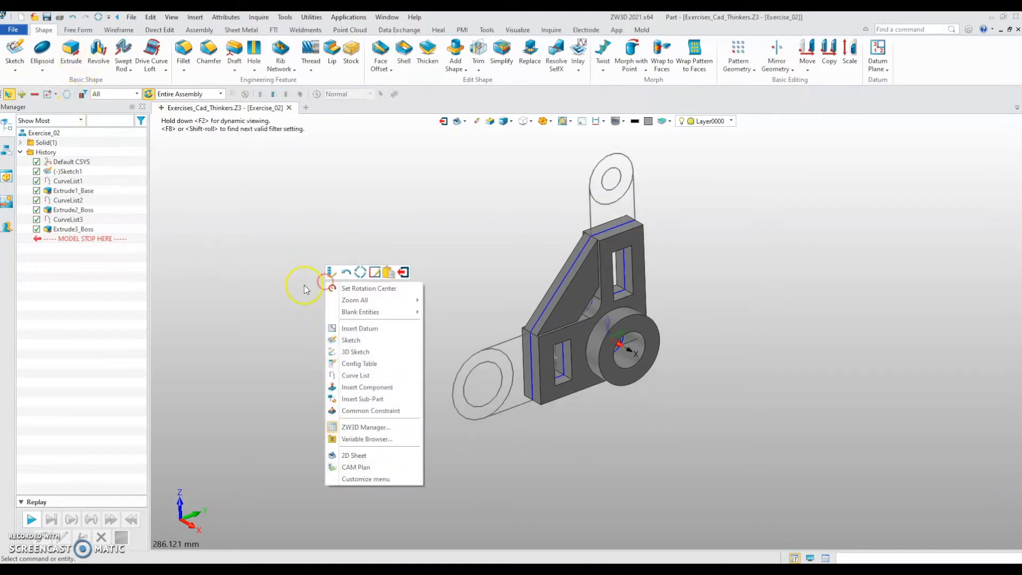
{"action": "left_click", "coordinate": [372, 376]}
{"action": "scroll", "coordinate": [413, 423], "scroll_direction": "up", "scroll_amount": 3}
{"action": "middle_click_drag", "start_coordinate": [385, 406], "coordinate": [365, 428]}
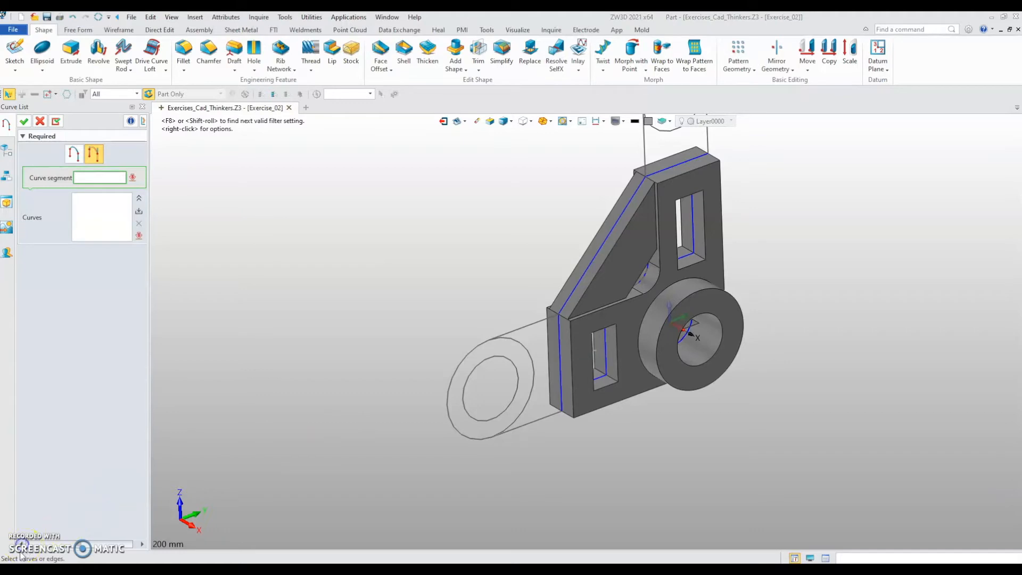
{"action": "middle_click_drag", "start_coordinate": [397, 402], "coordinate": [388, 391]}
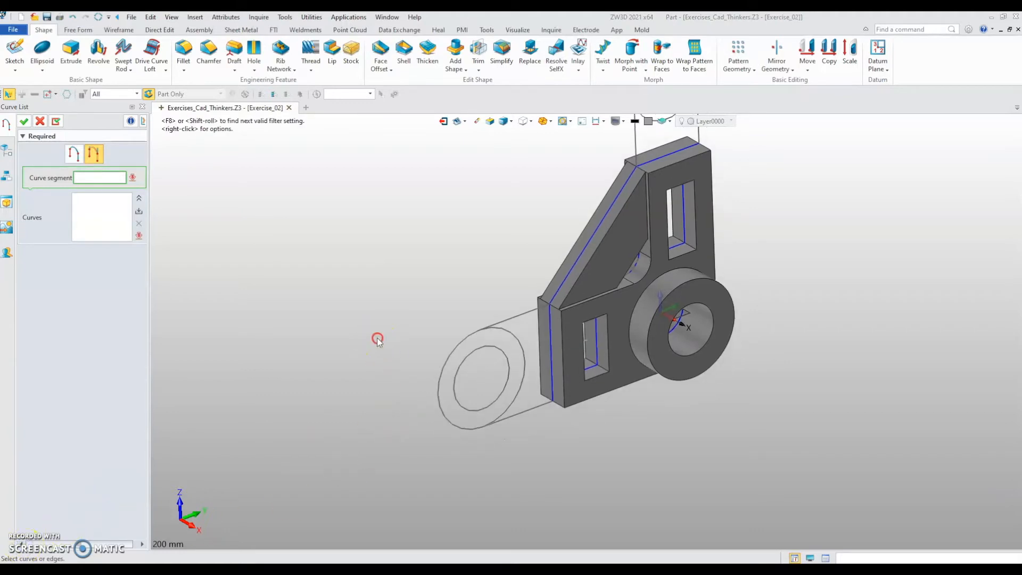
{"action": "left_click", "coordinate": [446, 378]}
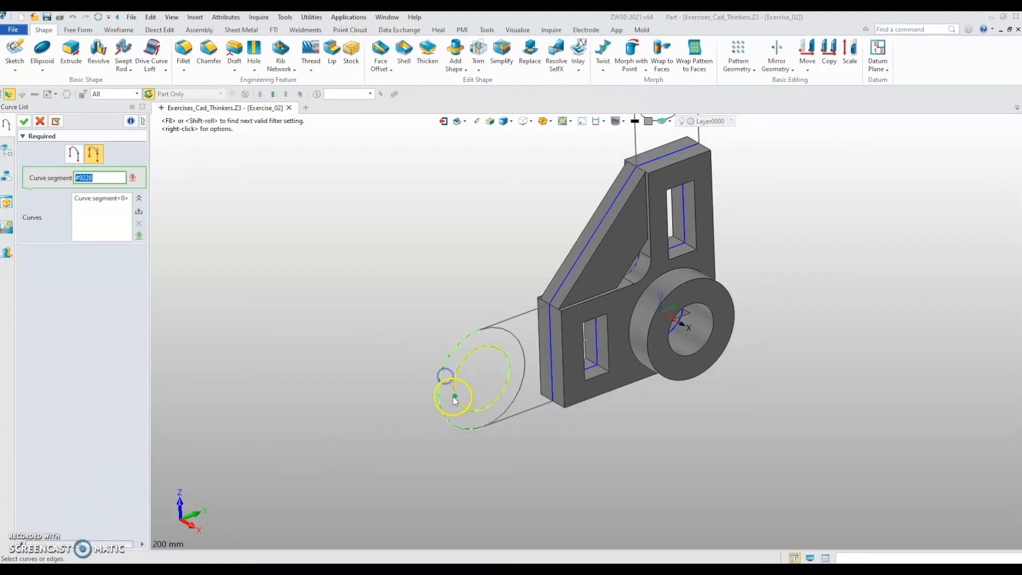
{"action": "middle_click", "coordinate": [381, 342]}
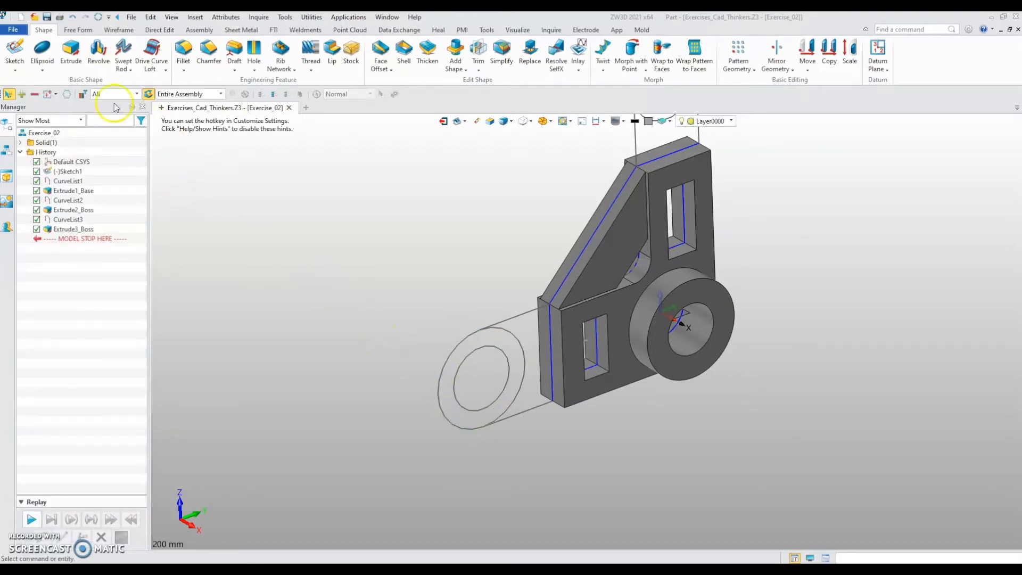
- Create a curve list from the complete inner and outer circles of the boss at the end of the horizontal arm
{"action": "right_click", "coordinate": [199, 209]}
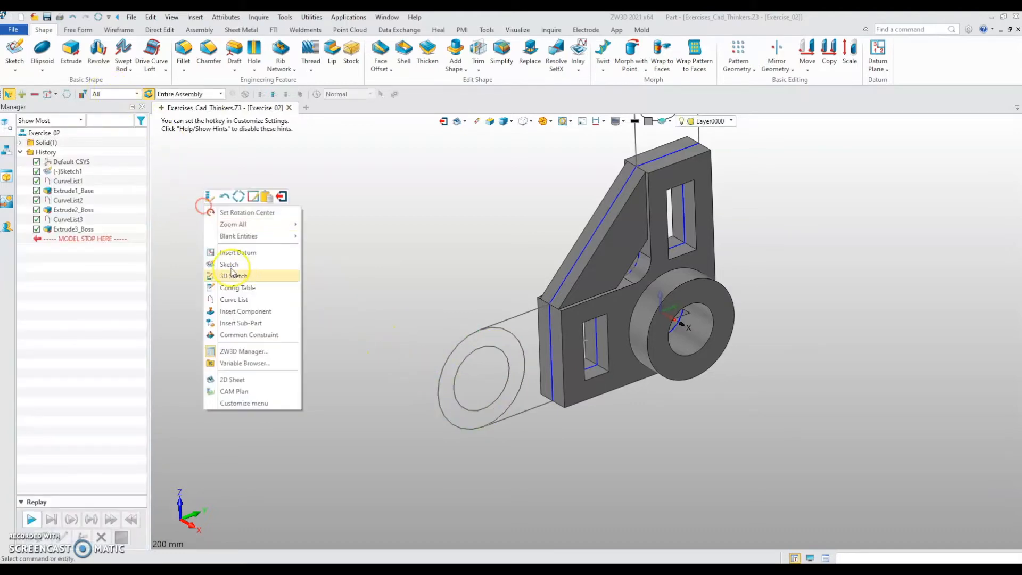
{"action": "left_click", "coordinate": [250, 296]}
{"action": "left_click", "coordinate": [74, 154]}
{"action": "left_click", "coordinate": [508, 368]}
{"action": "left_click", "coordinate": [522, 356]}
{"action": "middle_click_drag", "start_coordinate": [314, 391], "coordinate": [344, 389]}
{"action": "middle_click", "coordinate": [344, 389]}
{"action": "scroll", "coordinate": [368, 386], "scroll_direction": "down", "scroll_amount": 2}
{"action": "middle_click_drag", "start_coordinate": [371, 379], "coordinate": [370, 383]}
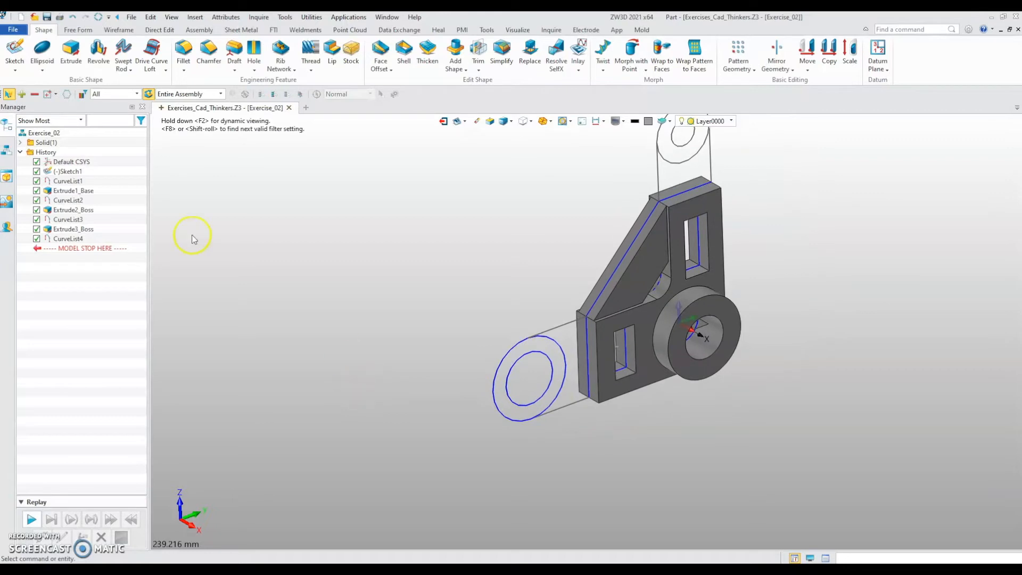
- Extrude the end boss's curve list on two sides with the start set to 70/2 mm
{"action": "left_click", "coordinate": [70, 51]}
{"action": "left_click", "coordinate": [69, 238]}
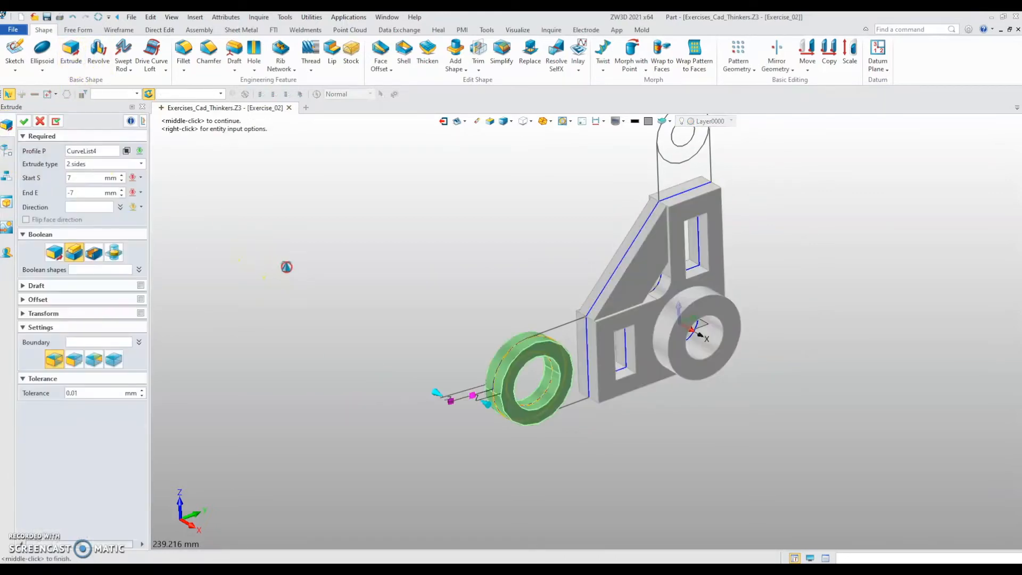
{"action": "mouse_move", "coordinate": [289, 266]}
{"action": "middle_mouse_down"}
{"action": "mouse_move", "coordinate": [317, 292]}
{"action": "mouse_move", "coordinate": [294, 272]}
{"action": "middle_mouse_up"}
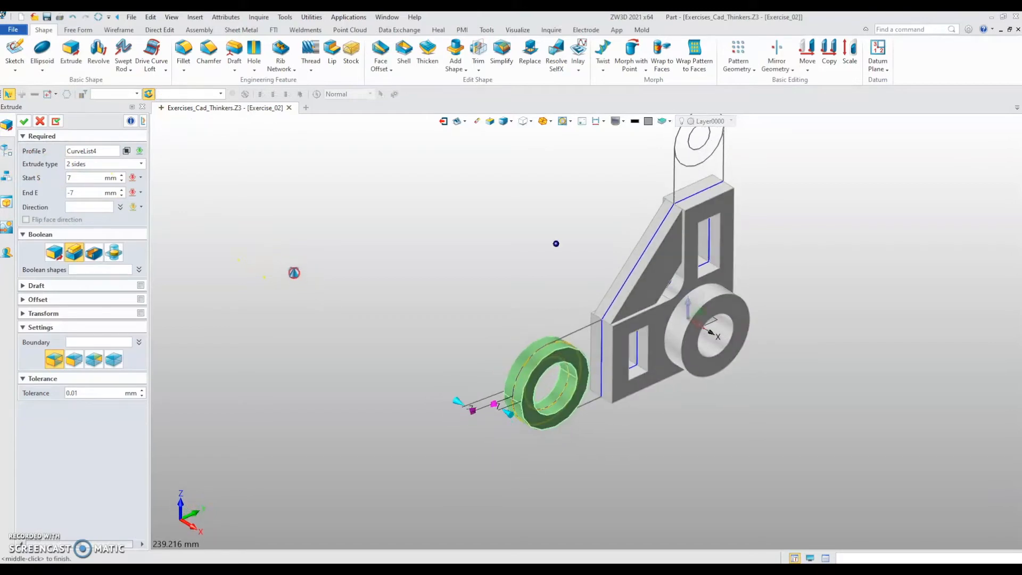
{"action": "left_click", "coordinate": [70, 180]}
{"action": "left_click_drag", "start_coordinate": [70, 180], "coordinate": [59, 180]}
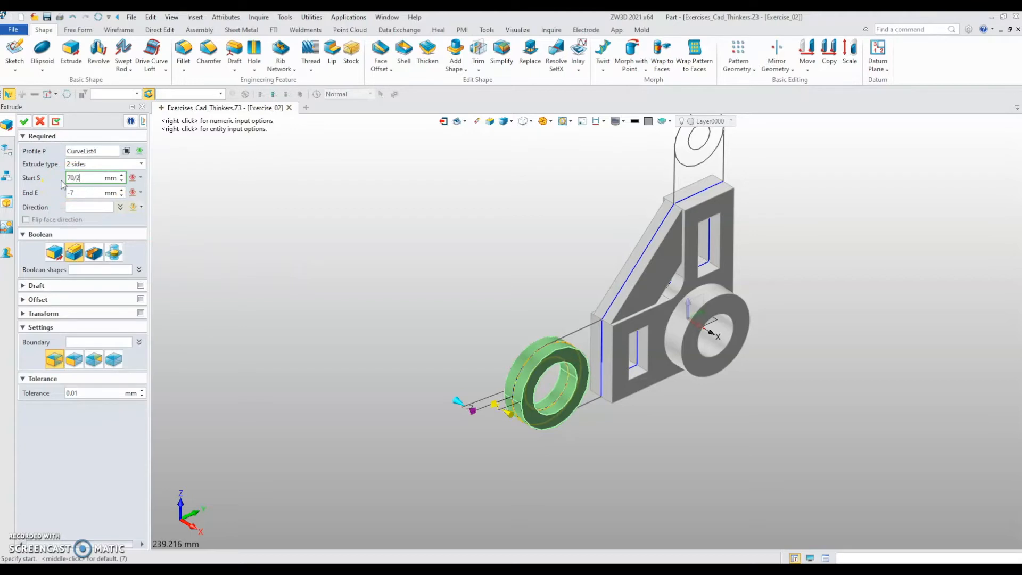
{"action": "type", "text": "70/2"}
{"action": "key", "text": "Return"}
- Set the boss extrusion's end to -70/2 mm and finish it with the Add boolean
{"action": "left_click", "coordinate": [84, 193]}
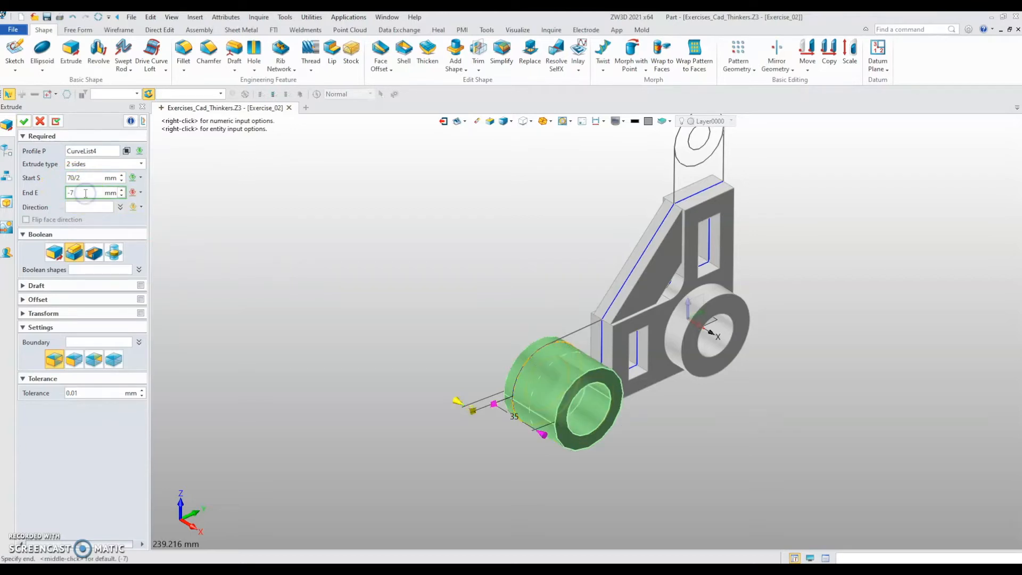
{"action": "type", "text": "0/2"}
{"action": "key", "text": "Return"}
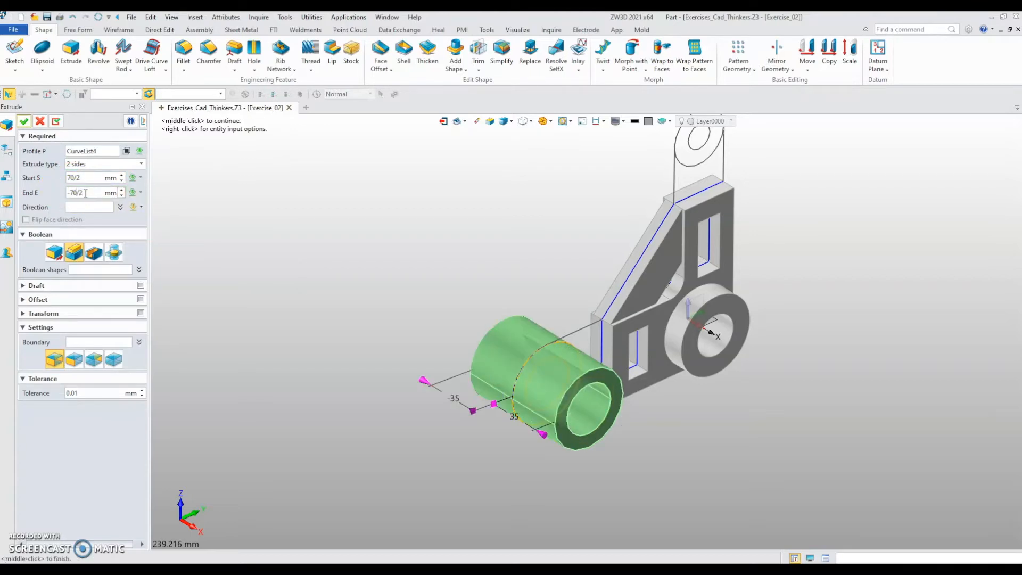
{"action": "middle_click_drag", "start_coordinate": [212, 318], "coordinate": [218, 283]}
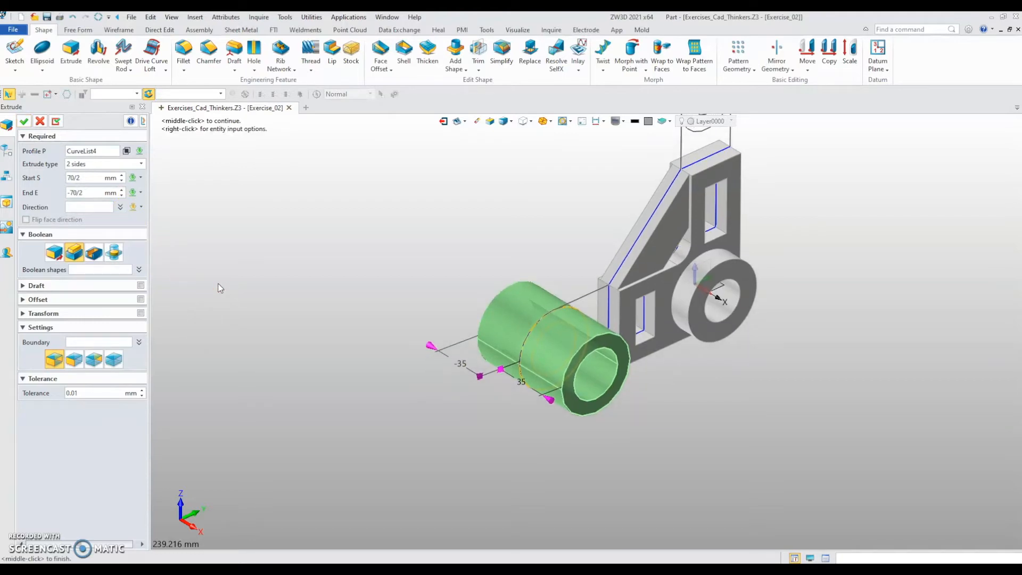
{"action": "middle_click_drag", "start_coordinate": [230, 309], "coordinate": [239, 299]}
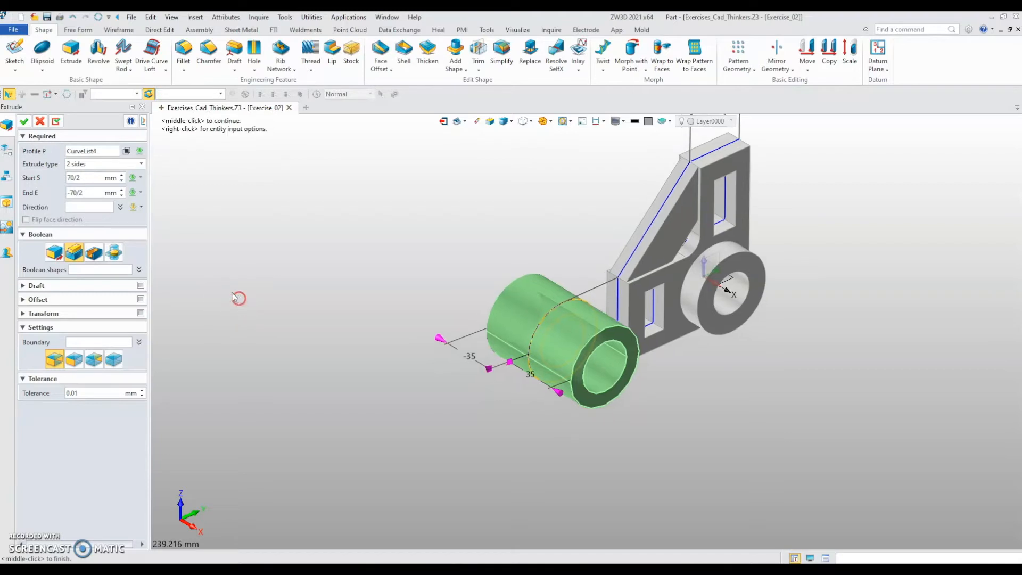
{"action": "left_click", "coordinate": [93, 180]}
{"action": "right_click_drag", "start_coordinate": [241, 305], "coordinate": [266, 364]}
{"action": "middle_click", "coordinate": [250, 333]}
{"action": "middle_click_drag", "start_coordinate": [266, 364], "coordinate": [264, 427]}
{"action": "middle_click_drag", "start_coordinate": [400, 343], "coordinate": [362, 283]}
{"action": "right_click_drag", "start_coordinate": [362, 282], "coordinate": [356, 327]}
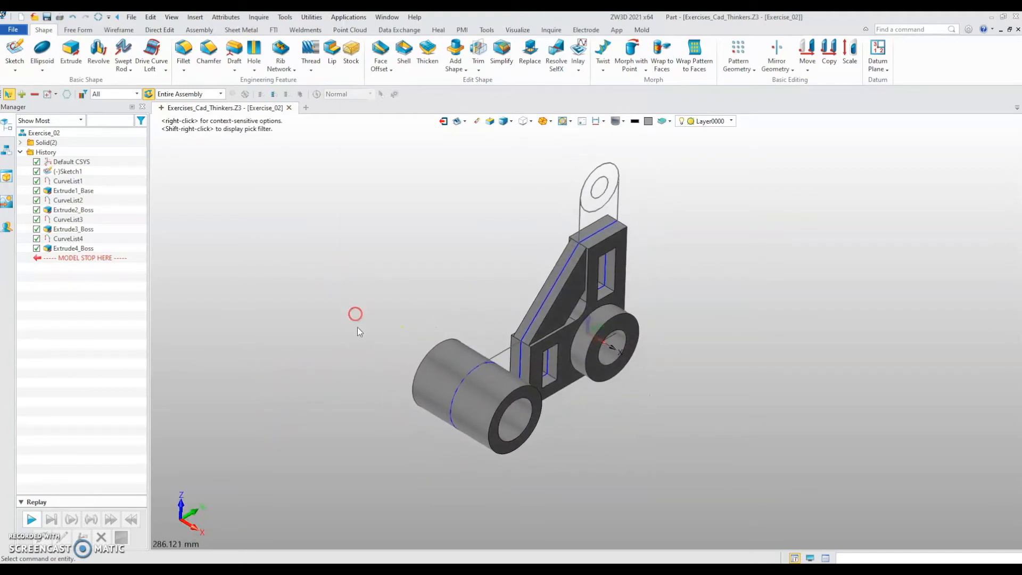
- In wireframe display, create a segment-based curve list from the boss's outer arc, the two tangent lines and the horizontal arm's end edge
{"action": "scroll", "coordinate": [356, 327], "scroll_direction": "up", "scroll_amount": 2}
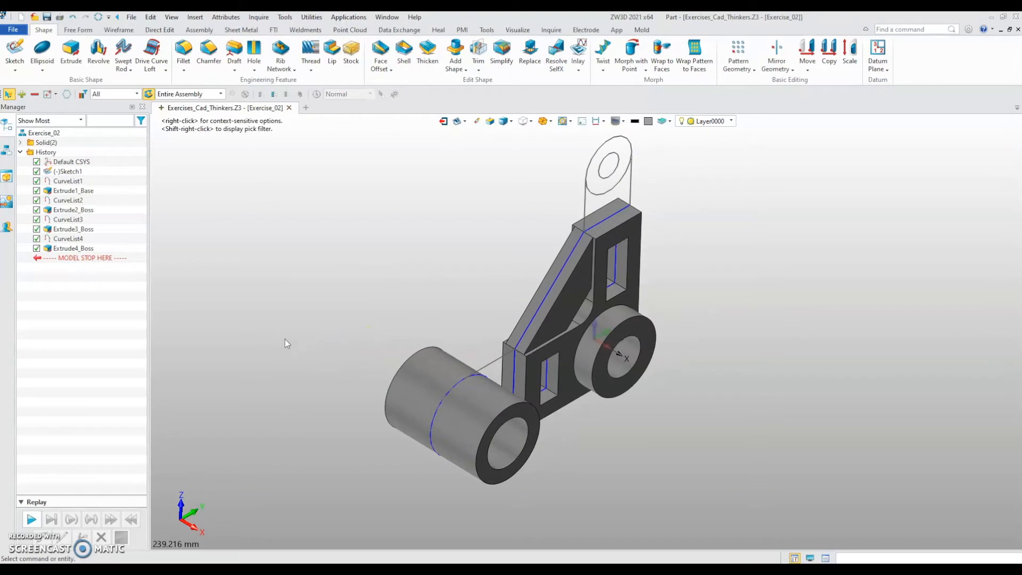
{"action": "right_click_drag", "start_coordinate": [286, 340], "coordinate": [274, 330]}
{"action": "right_click", "coordinate": [275, 316]}
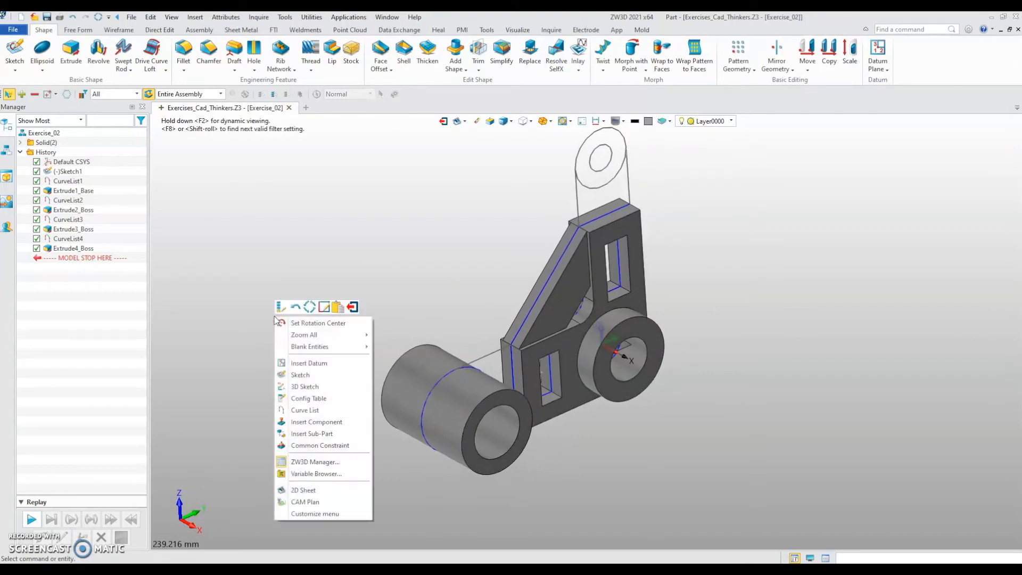
{"action": "left_click", "coordinate": [318, 409]}
{"action": "scroll", "coordinate": [308, 401], "scroll_direction": "up", "scroll_amount": 2}
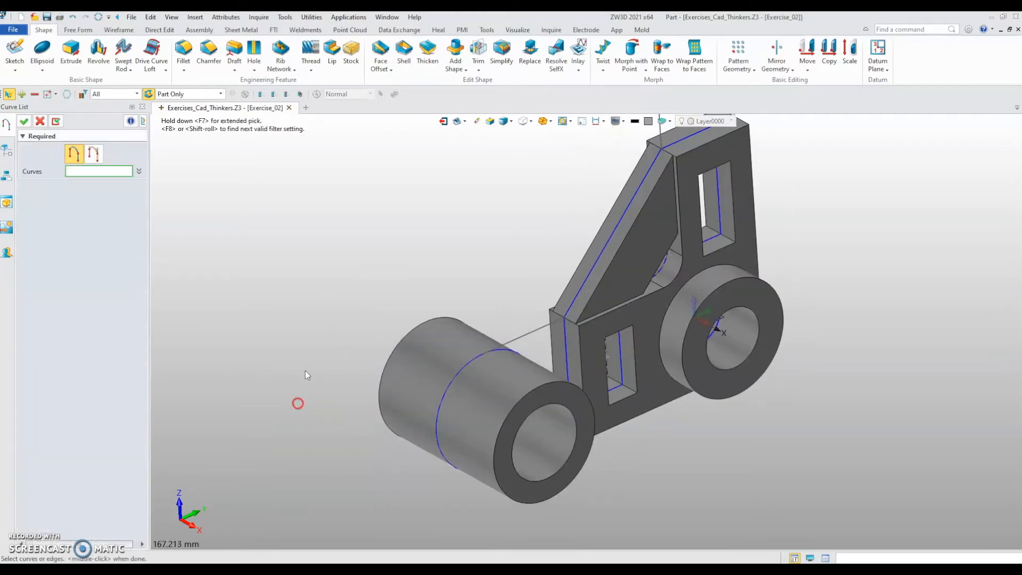
{"action": "left_click", "coordinate": [502, 124]}
{"action": "right_click_drag", "start_coordinate": [422, 225], "coordinate": [358, 231]}
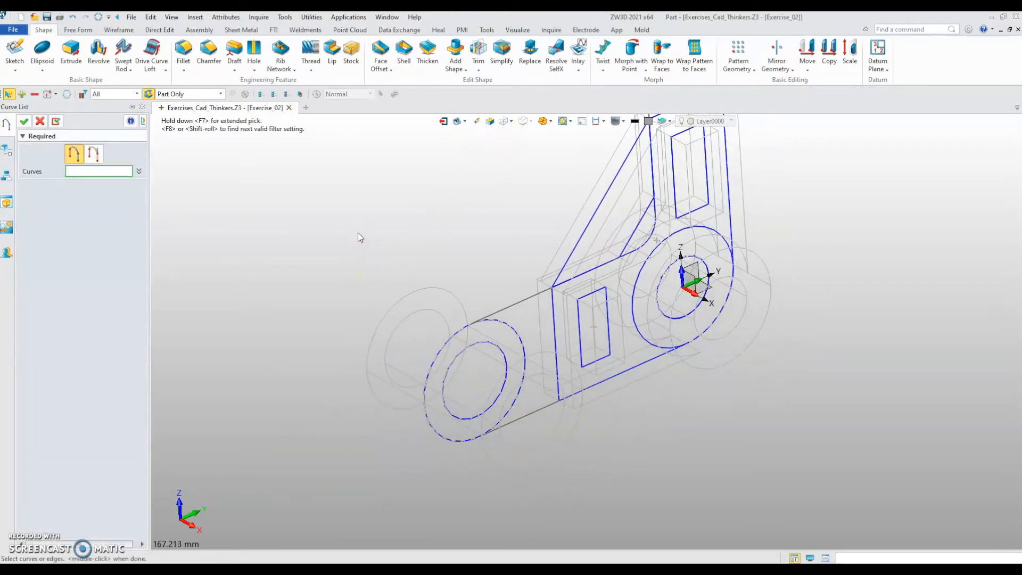
{"action": "left_click", "coordinate": [94, 155]}
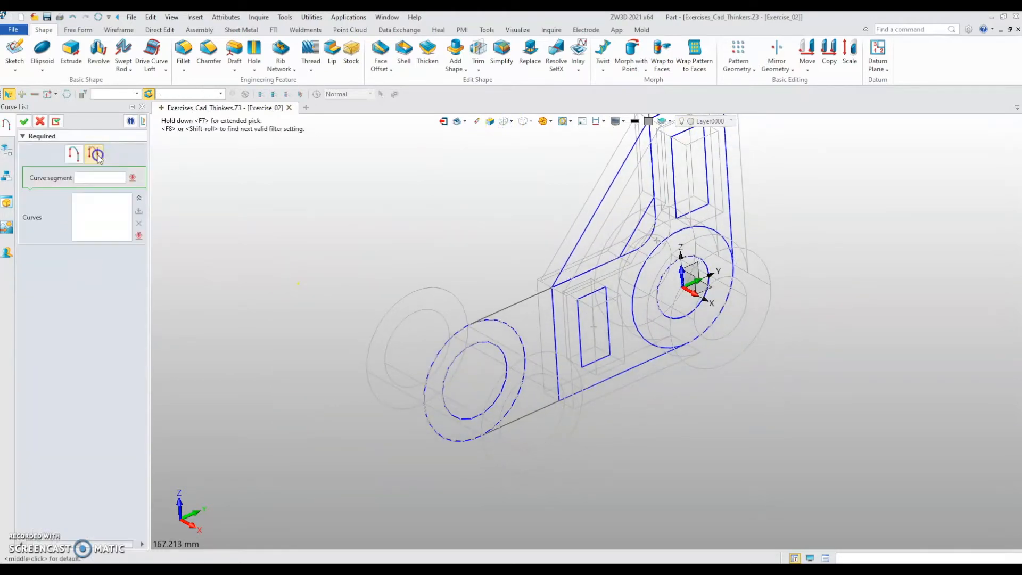
{"action": "left_click", "coordinate": [445, 338]}
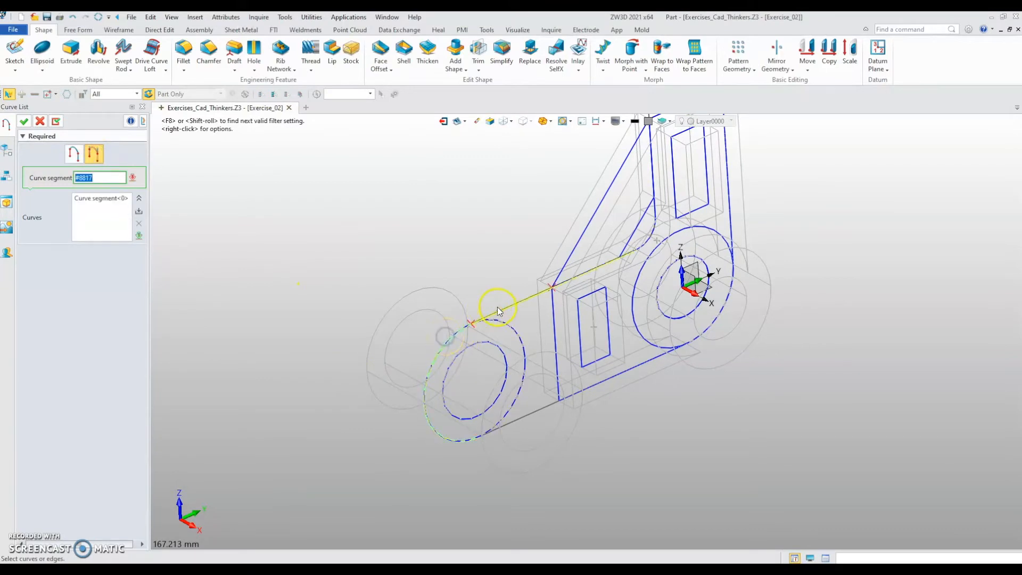
{"action": "left_click", "coordinate": [498, 308]}
{"action": "left_click", "coordinate": [553, 322]}
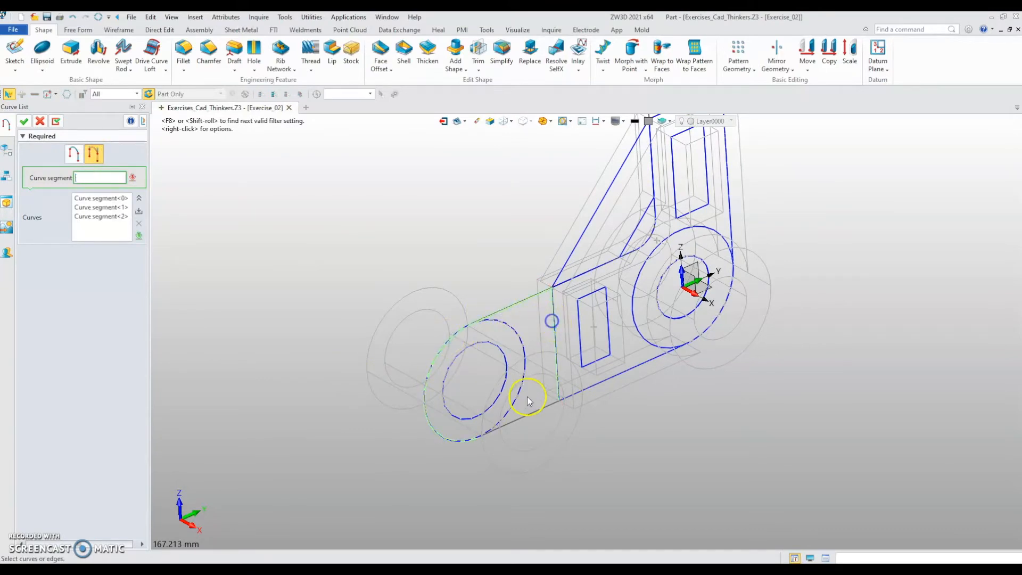
{"action": "left_click", "coordinate": [523, 417]}
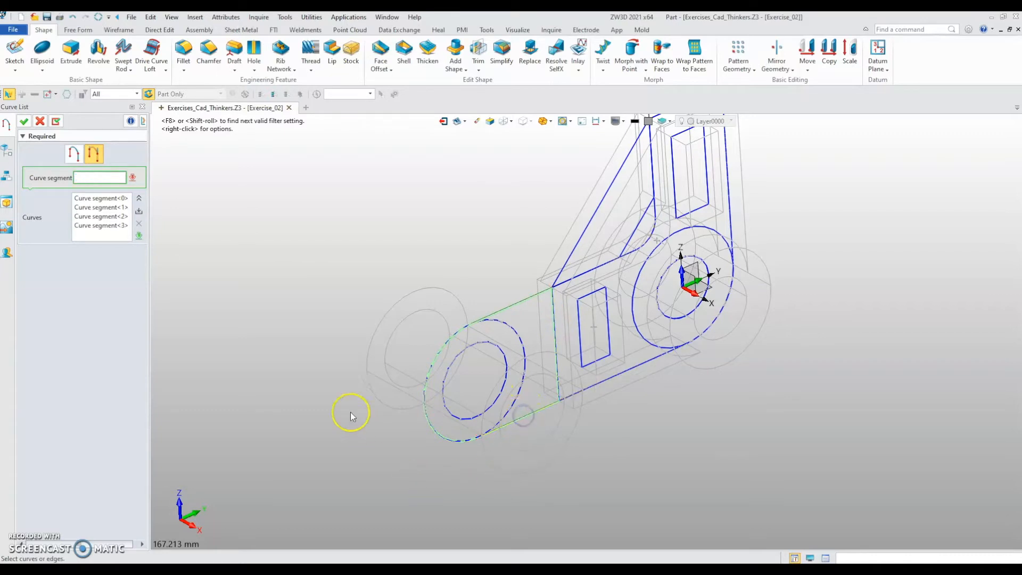
{"action": "middle_click_drag", "start_coordinate": [282, 417], "coordinate": [362, 371]}
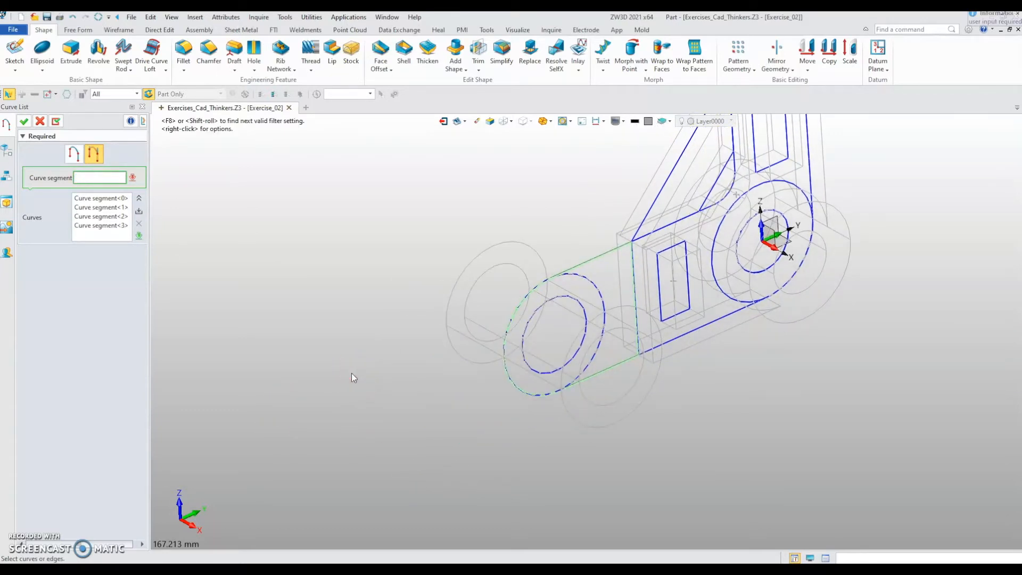
{"action": "left_click", "coordinate": [24, 122]}
- Finish the connecting arm's curve list and pick it as the profile of a new two-sided extrusion
{"action": "scroll", "coordinate": [232, 262], "scroll_direction": "down", "scroll_amount": 2}
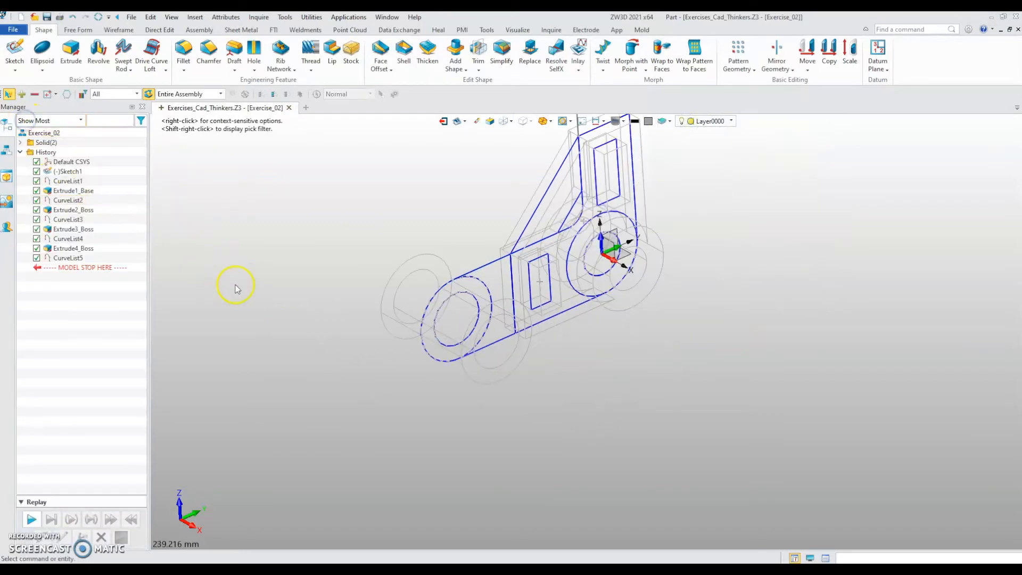
{"action": "middle_click_drag", "start_coordinate": [234, 284], "coordinate": [241, 318]}
{"action": "left_click", "coordinate": [70, 51]}
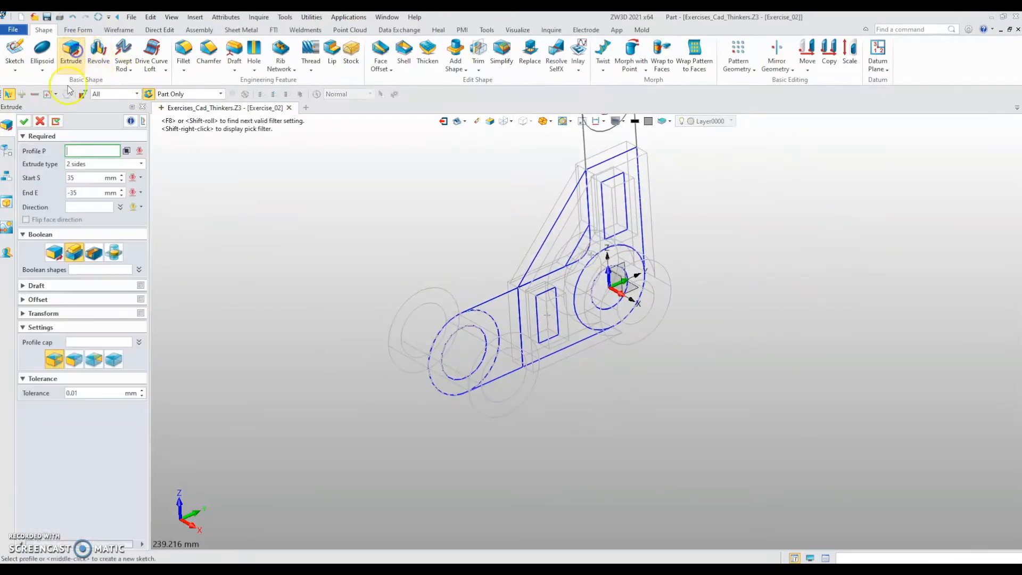
{"action": "left_click", "coordinate": [10, 149]}
{"action": "left_click", "coordinate": [68, 258]}
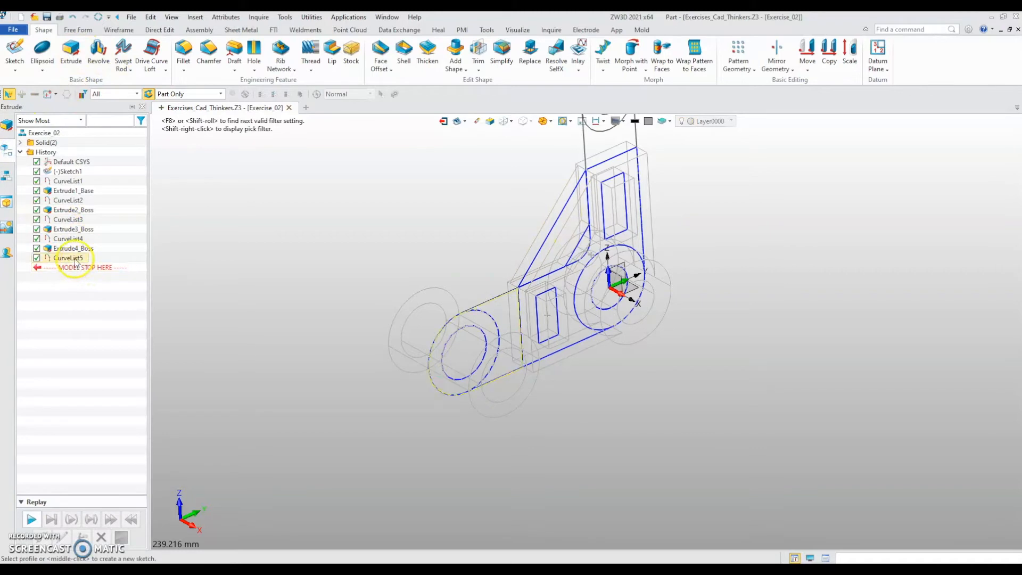
{"action": "mouse_move", "coordinate": [324, 319]}
{"action": "middle_mouse_down"}
{"action": "mouse_move", "coordinate": [346, 314]}
{"action": "mouse_move", "coordinate": [324, 319]}
{"action": "mouse_move", "coordinate": [321, 306]}
{"action": "mouse_move", "coordinate": [324, 314]}
{"action": "middle_mouse_up"}
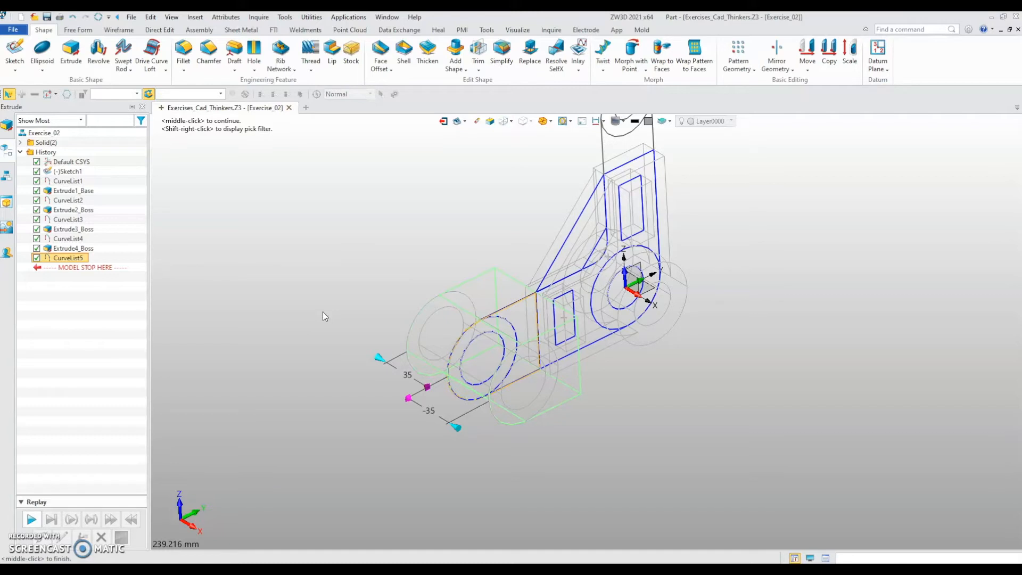
{"action": "middle_click_drag", "start_coordinate": [292, 228], "coordinate": [308, 221]}
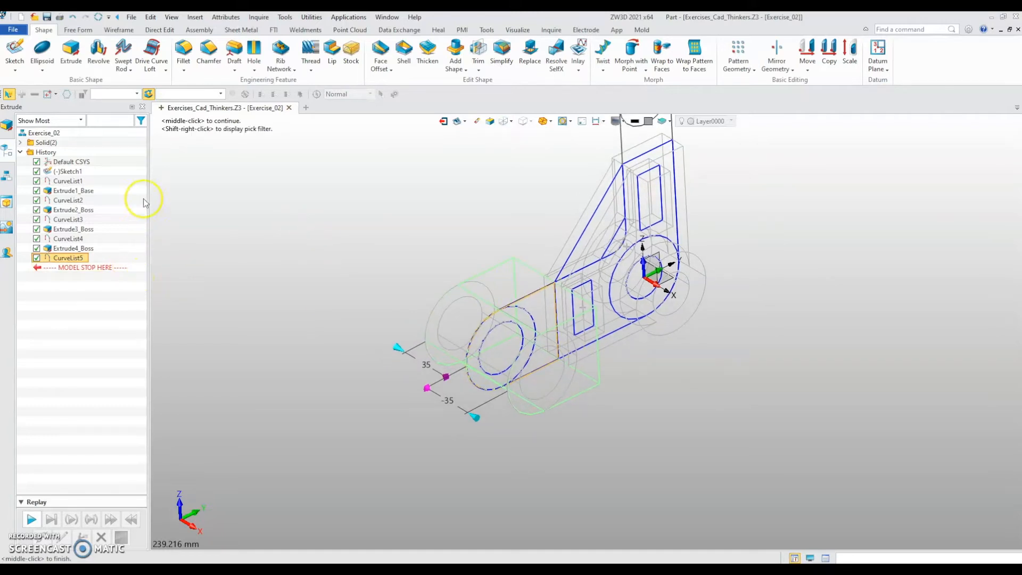
{"action": "middle_click_drag", "start_coordinate": [228, 200], "coordinate": [234, 292]}
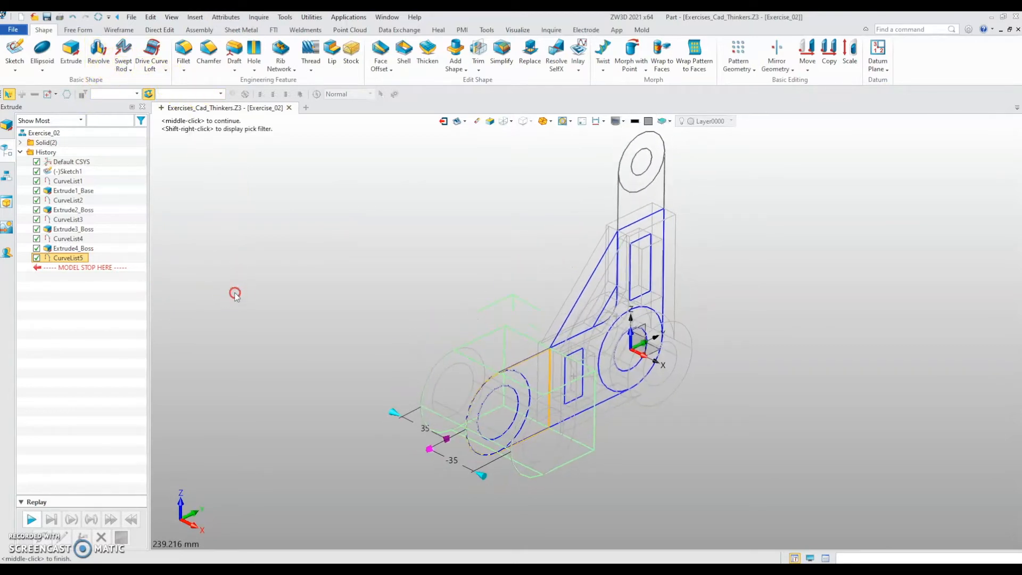
{"action": "middle_click_drag", "start_coordinate": [338, 444], "coordinate": [334, 446]}
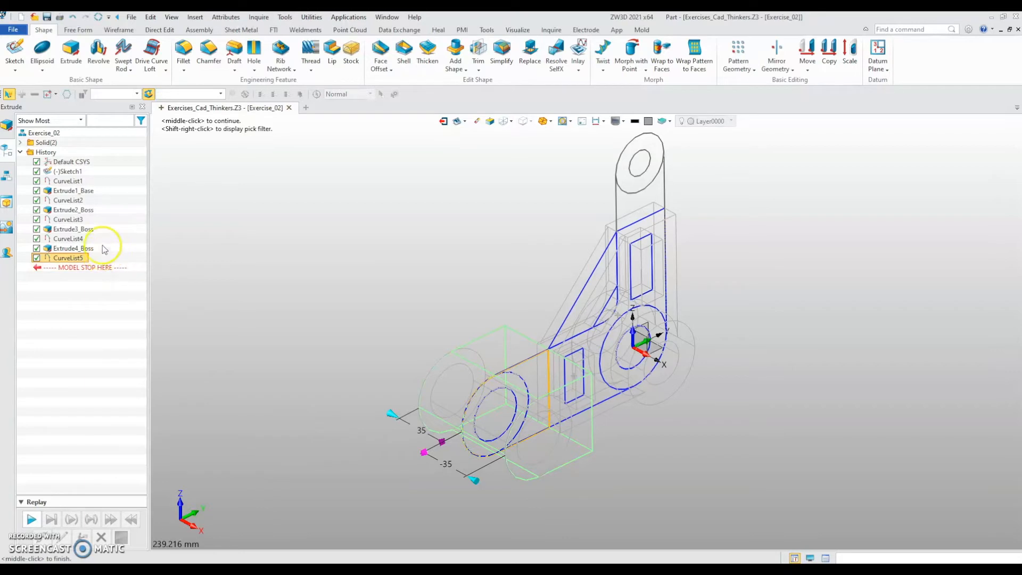
- Set the connecting arm extrusion's start to 62/2 mm and its end to -62/2 mm
{"action": "left_click", "coordinate": [7, 125]}
{"action": "left_click", "coordinate": [98, 178]}
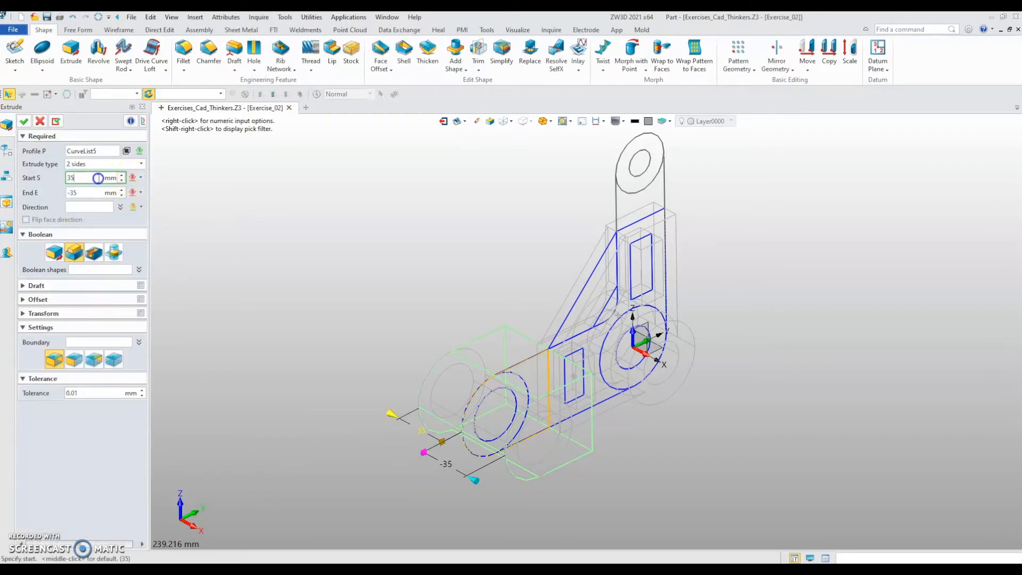
{"action": "type", "text": "62/2"}
{"action": "key", "text": "Return"}
{"action": "left_click", "coordinate": [86, 192]}
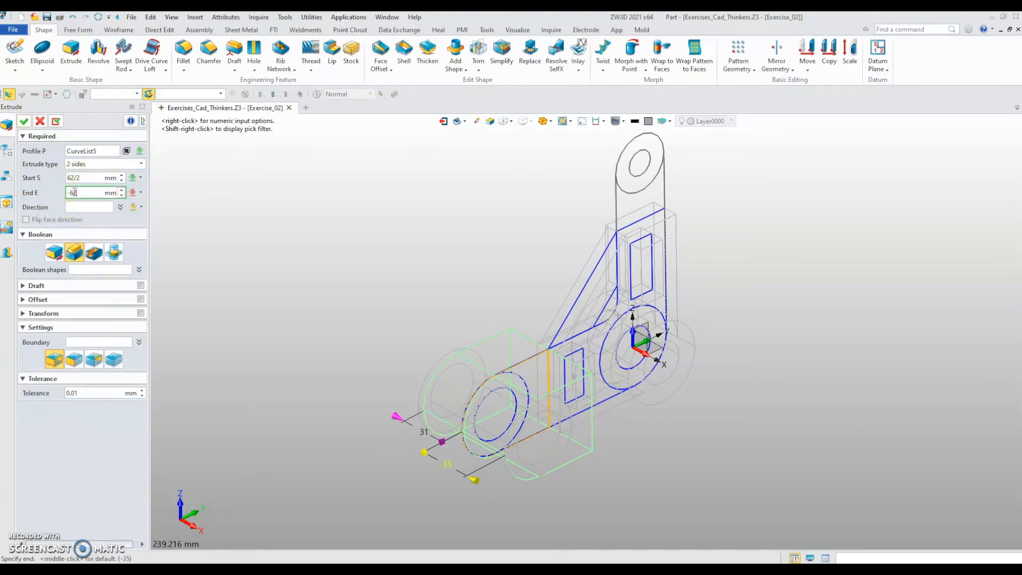
{"action": "type", "text": "-62/2"}
{"action": "key", "text": "Return"}
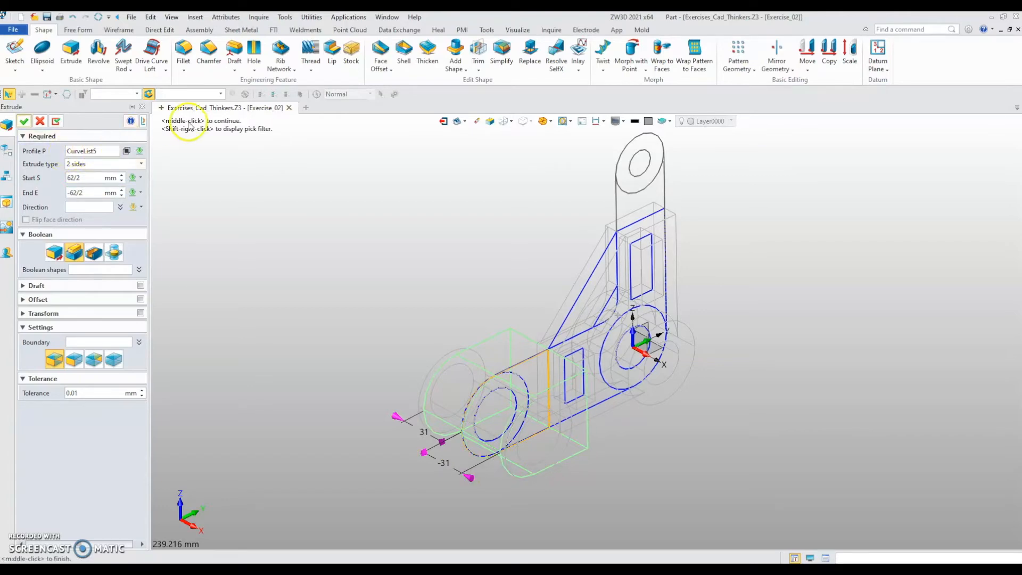
- Switch to shaded display and finish the connecting arm extrusion with the Add boolean
{"action": "scroll", "coordinate": [342, 291], "scroll_direction": "down", "scroll_amount": 1}
{"action": "middle_click_drag", "start_coordinate": [342, 291], "coordinate": [412, 242]}
{"action": "left_click", "coordinate": [502, 122]}
{"action": "mouse_move", "coordinate": [383, 324]}
{"action": "middle_mouse_down"}
{"action": "mouse_move", "coordinate": [360, 305]}
{"action": "mouse_move", "coordinate": [422, 365]}
{"action": "mouse_move", "coordinate": [383, 317]}
{"action": "middle_mouse_up"}
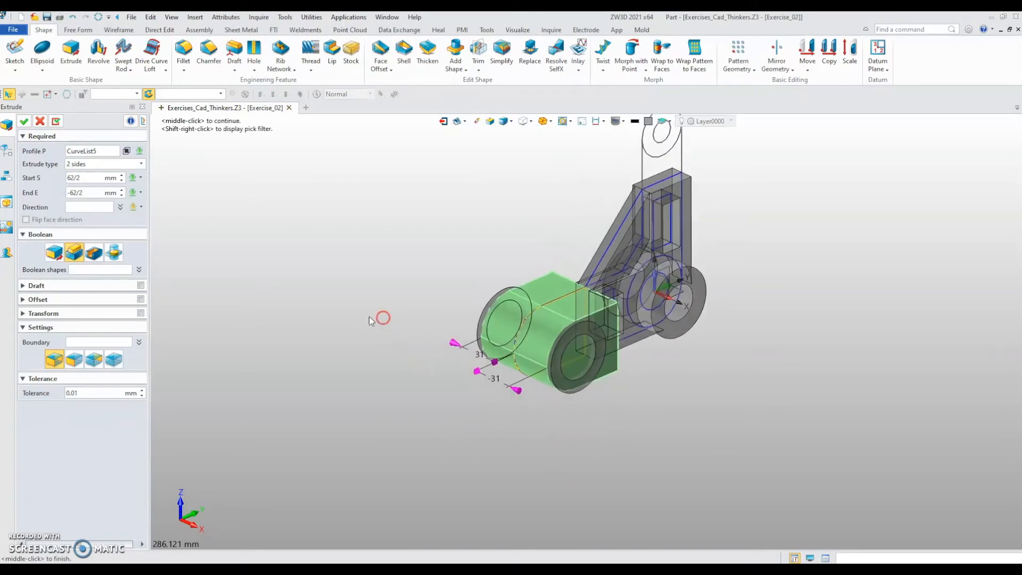
{"action": "left_click", "coordinate": [77, 256]}
{"action": "left_click", "coordinate": [23, 121]}
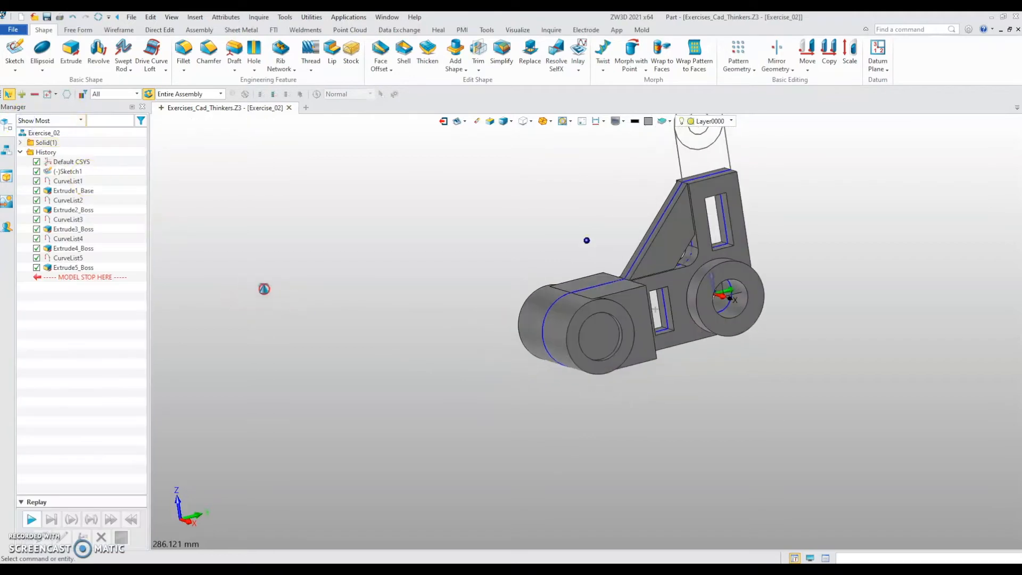
- Roll the model history back to just before CurveList5 and open that curve list for redefinition
{"action": "right_click_drag", "start_coordinate": [264, 288], "coordinate": [274, 301]}
{"action": "scroll", "coordinate": [680, 366], "scroll_direction": "up", "scroll_amount": 3}
{"action": "middle_click_drag", "start_coordinate": [214, 327], "coordinate": [264, 326]}
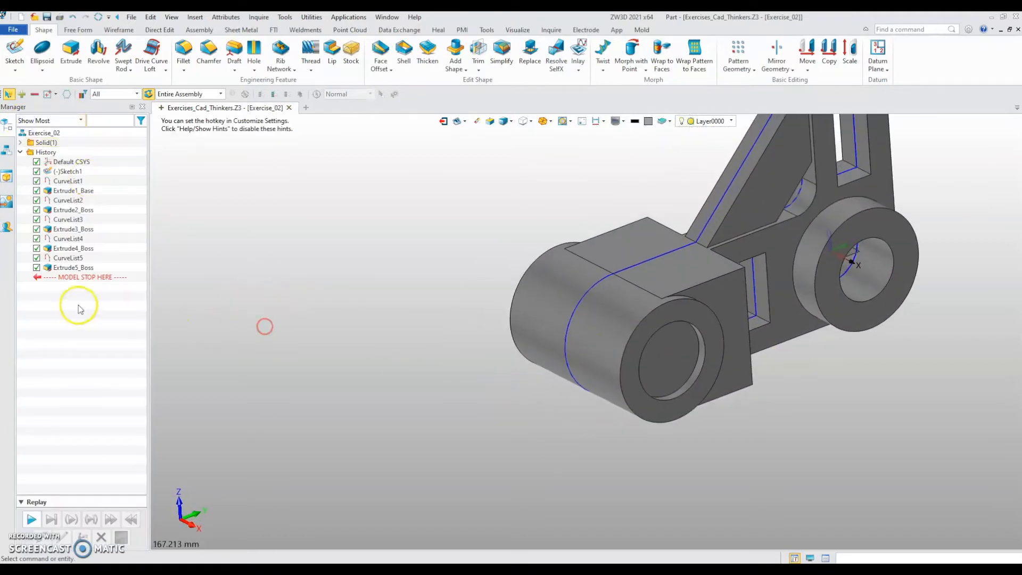
{"action": "left_click_drag", "start_coordinate": [84, 276], "coordinate": [96, 253]}
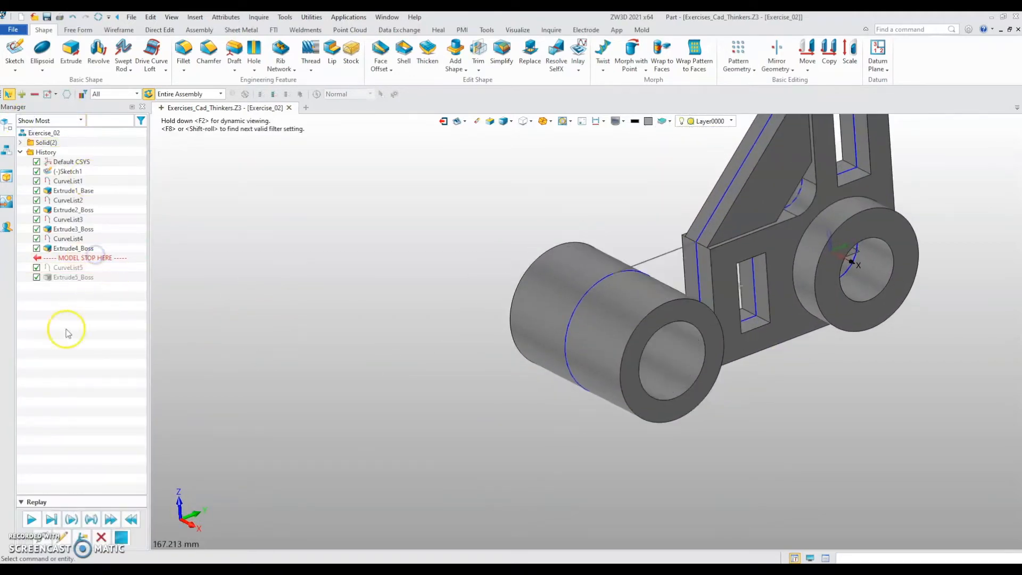
{"action": "left_click", "coordinate": [64, 538]}
- In wireframe display, add the end boss's inner circle to the connecting arm's curve list and rebuild the history
{"action": "middle_click_drag", "start_coordinate": [325, 445], "coordinate": [273, 446]}
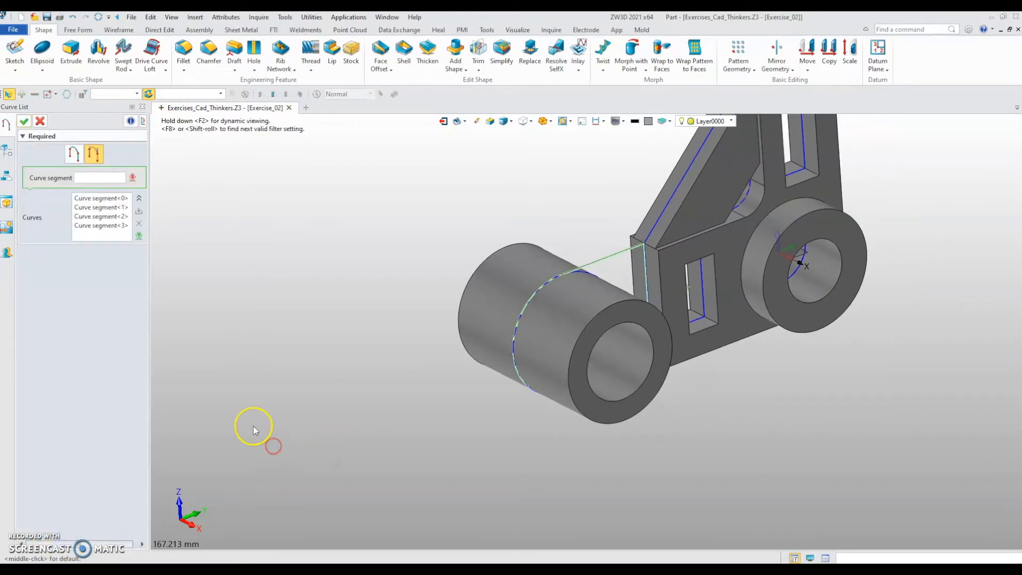
{"action": "left_click", "coordinate": [503, 121]}
{"action": "scroll", "coordinate": [316, 287], "scroll_direction": "up", "scroll_amount": 1}
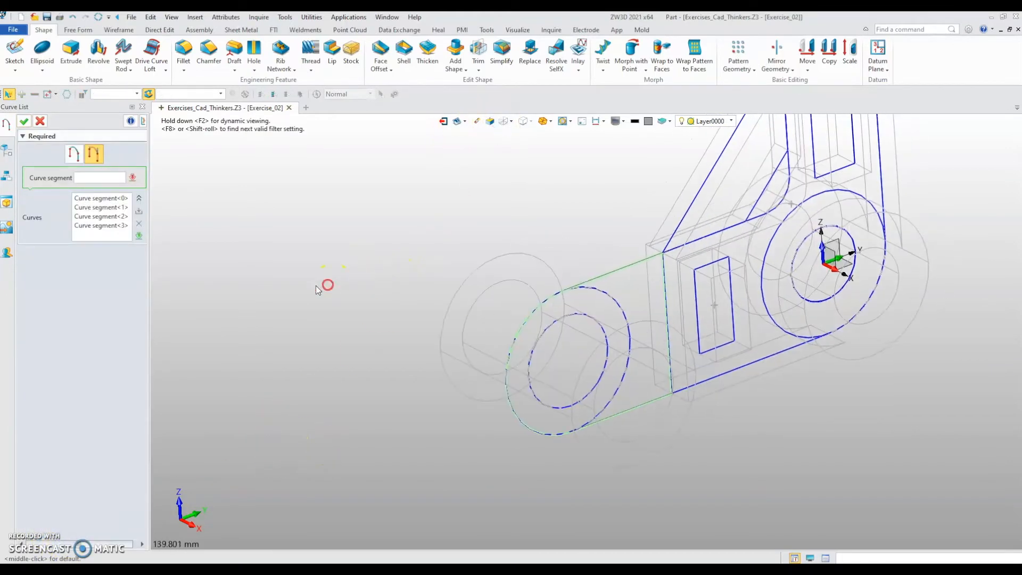
{"action": "left_click", "coordinate": [110, 182]}
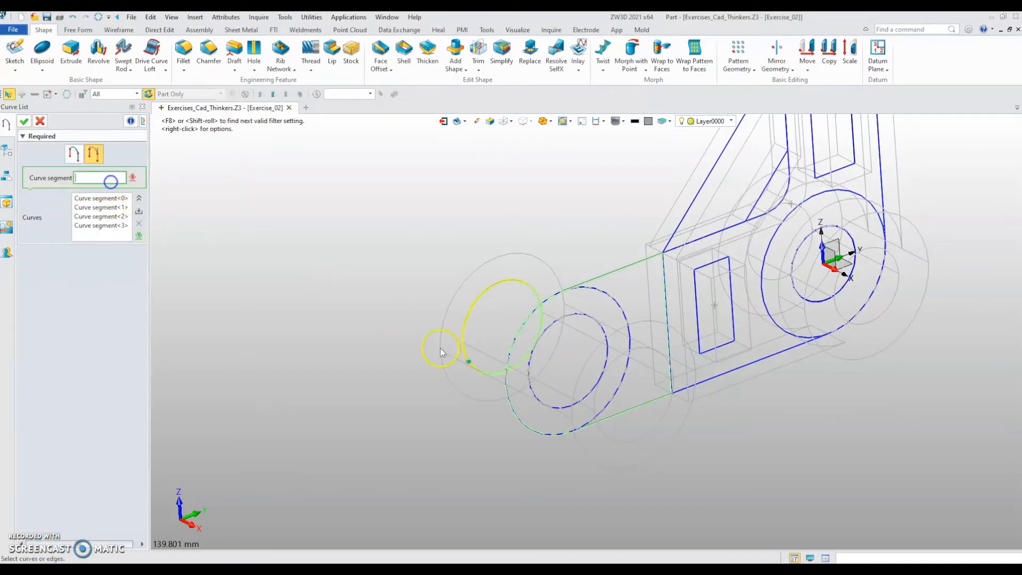
{"action": "scroll", "coordinate": [610, 346], "scroll_direction": "up", "scroll_amount": 1}
{"action": "left_click", "coordinate": [612, 342]}
{"action": "scroll", "coordinate": [592, 372], "scroll_direction": "down", "scroll_amount": 4}
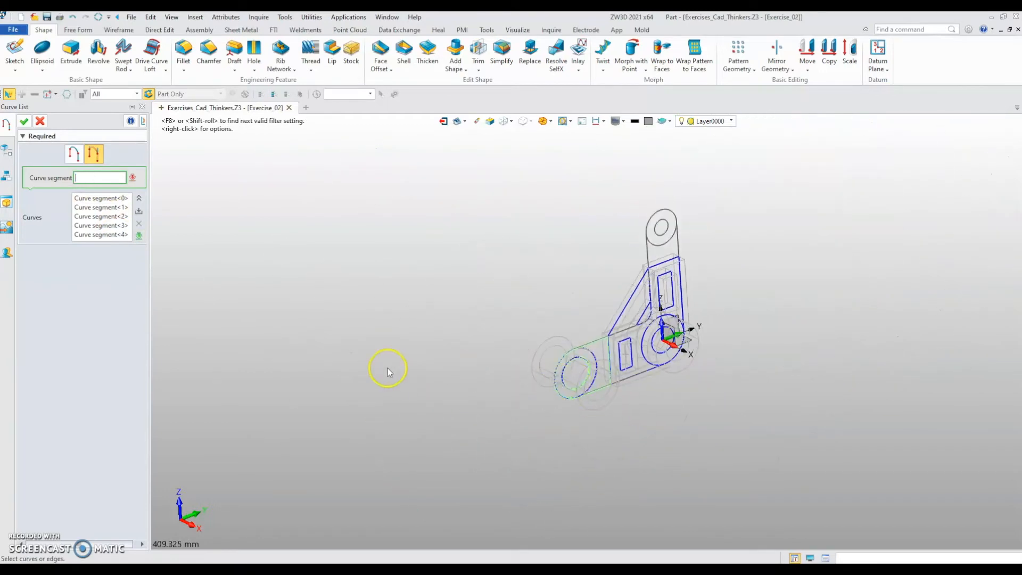
{"action": "left_click", "coordinate": [24, 121]}
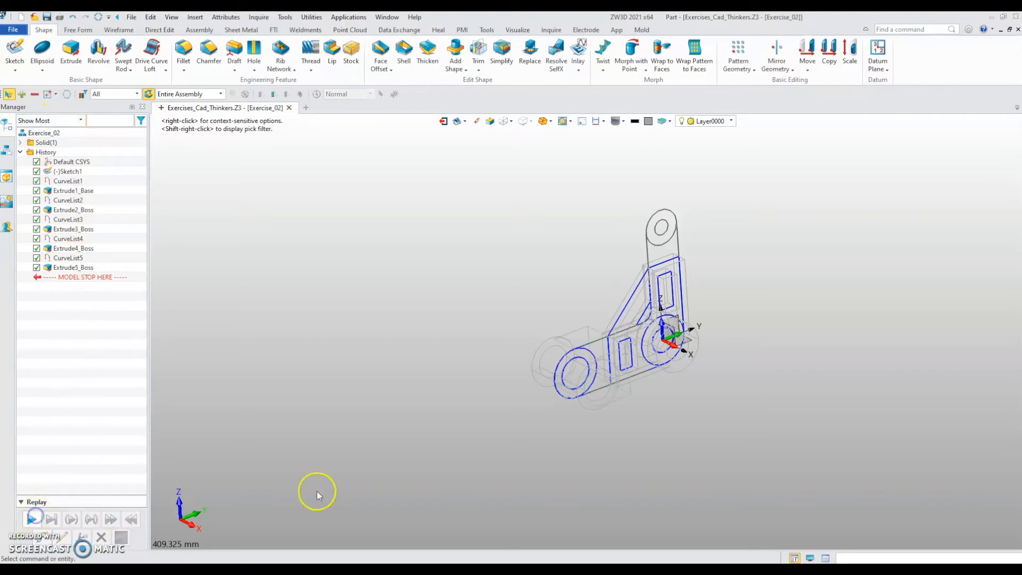
- Return to shaded display and examine the end boss's bore and the horizontal connecting arm from several angles
{"action": "left_click", "coordinate": [502, 122]}
{"action": "right_click_drag", "start_coordinate": [486, 279], "coordinate": [447, 232]}
{"action": "scroll", "coordinate": [639, 456], "scroll_direction": "up", "scroll_amount": 3}
{"action": "mouse_move", "coordinate": [639, 456]}
{"action": "right_mouse_down"}
{"action": "mouse_move", "coordinate": [588, 461]}
{"action": "mouse_move", "coordinate": [621, 449]}
{"action": "mouse_move", "coordinate": [637, 473]}
{"action": "right_mouse_up"}
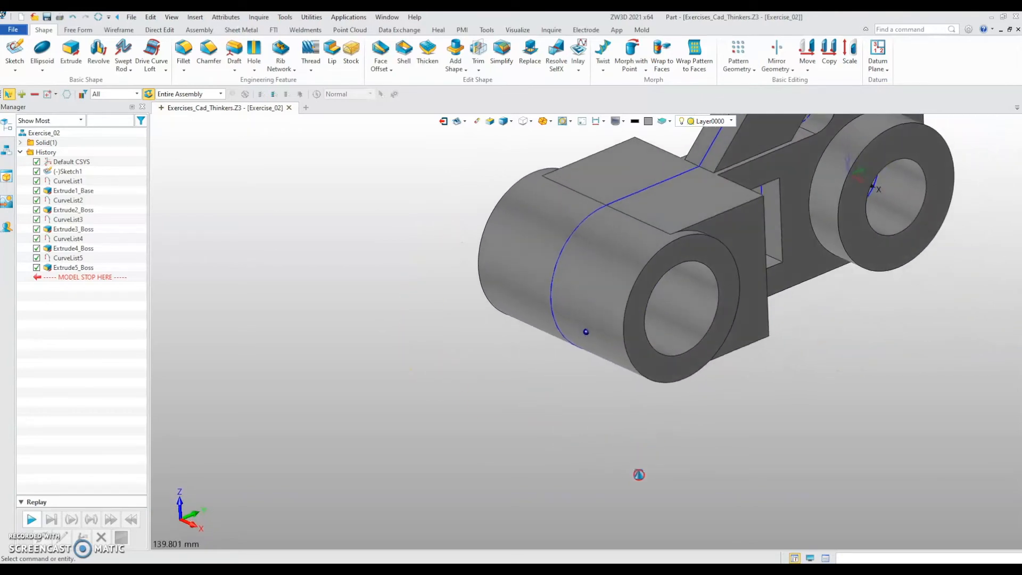
{"action": "scroll", "coordinate": [529, 411], "scroll_direction": "down", "scroll_amount": 5}
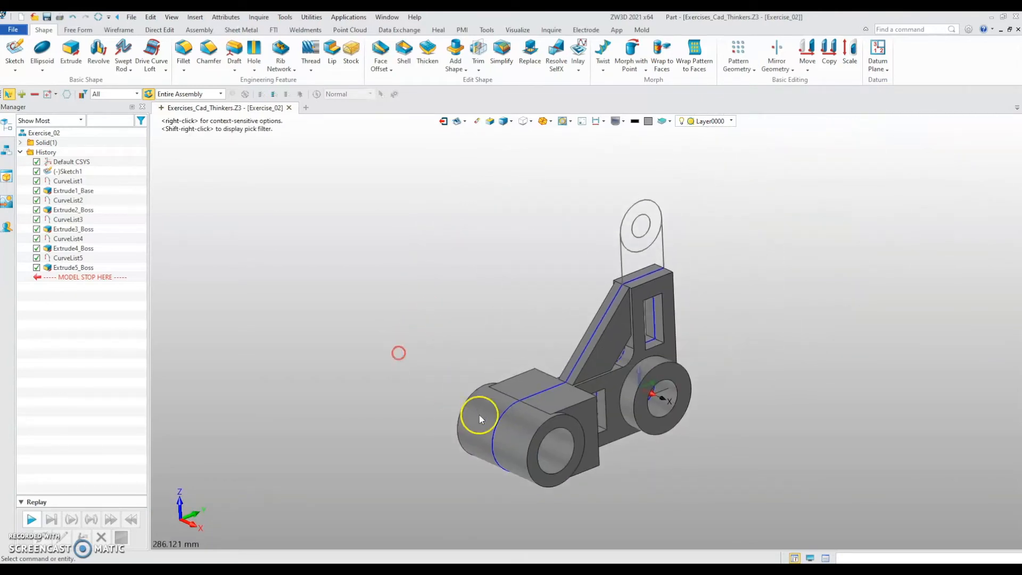
{"action": "scroll", "coordinate": [487, 417], "scroll_direction": "up", "scroll_amount": 2}
{"action": "middle_click_drag", "start_coordinate": [488, 271], "coordinate": [337, 383]}
{"action": "mouse_move", "coordinate": [354, 354]}
{"action": "right_mouse_down"}
{"action": "mouse_move", "coordinate": [353, 344]}
{"action": "mouse_move", "coordinate": [368, 351]}
{"action": "right_mouse_up"}
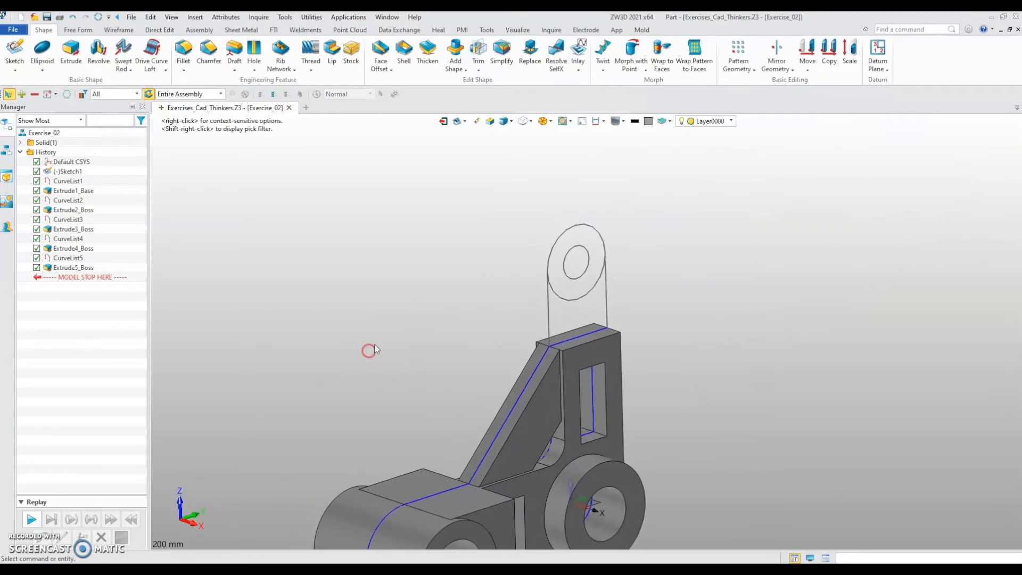
{"action": "right_click", "coordinate": [298, 268]}
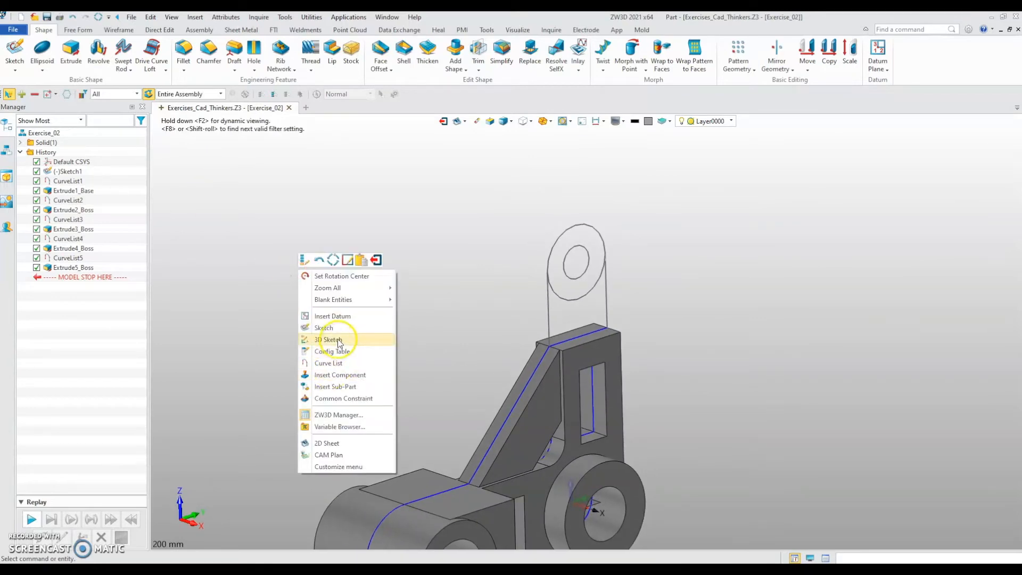
{"action": "left_click", "coordinate": [340, 362]}
{"action": "scroll", "coordinate": [504, 358], "scroll_direction": "up", "scroll_amount": 2}
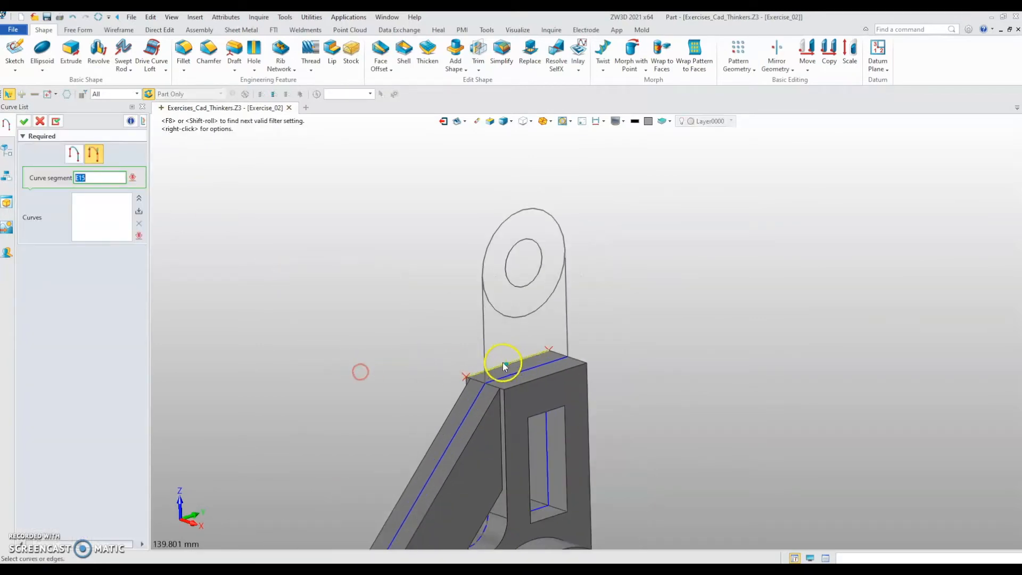
{"action": "left_click", "coordinate": [504, 121]}
{"action": "left_click", "coordinate": [507, 318]}
{"action": "left_click", "coordinate": [513, 219]}
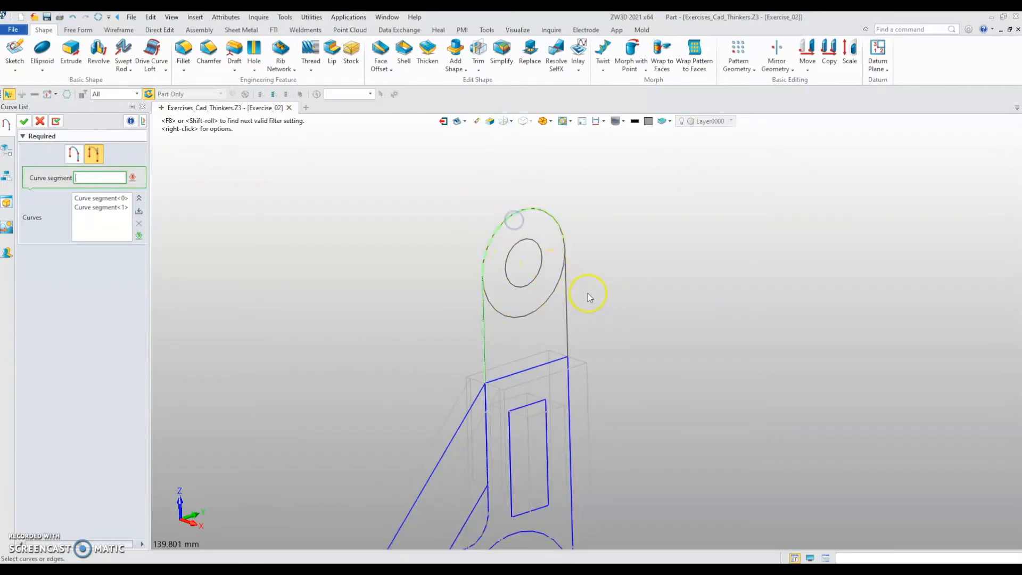
{"action": "left_click", "coordinate": [569, 304]}
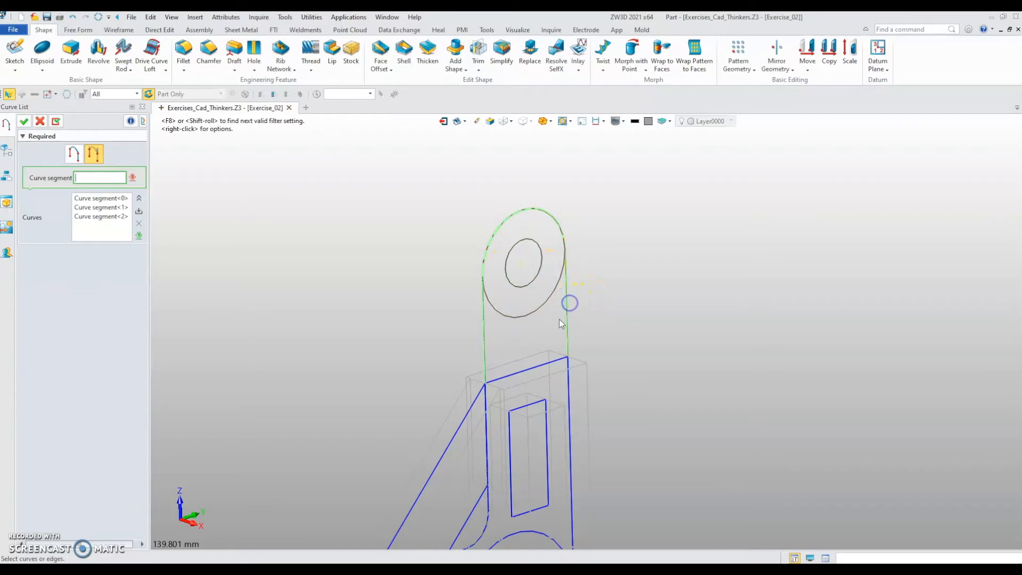
{"action": "scroll", "coordinate": [390, 340], "scroll_direction": "down", "scroll_amount": 2}
{"action": "middle_click_drag", "start_coordinate": [391, 341], "coordinate": [429, 326]}
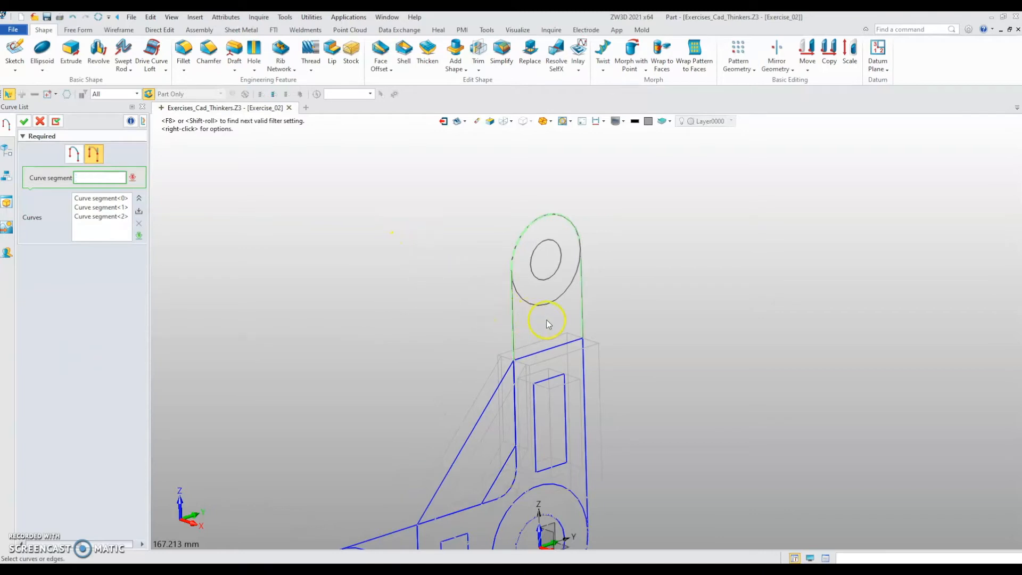
{"action": "key", "text": "Escape"}
{"action": "right_click", "coordinate": [252, 230]}
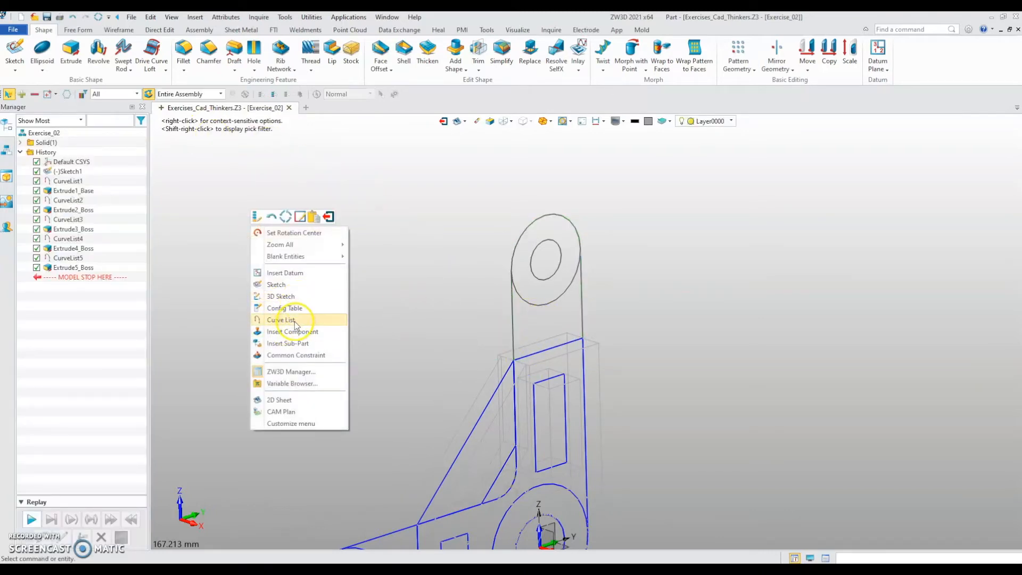
{"action": "left_click", "coordinate": [296, 321]}
{"action": "left_click", "coordinate": [543, 307]}
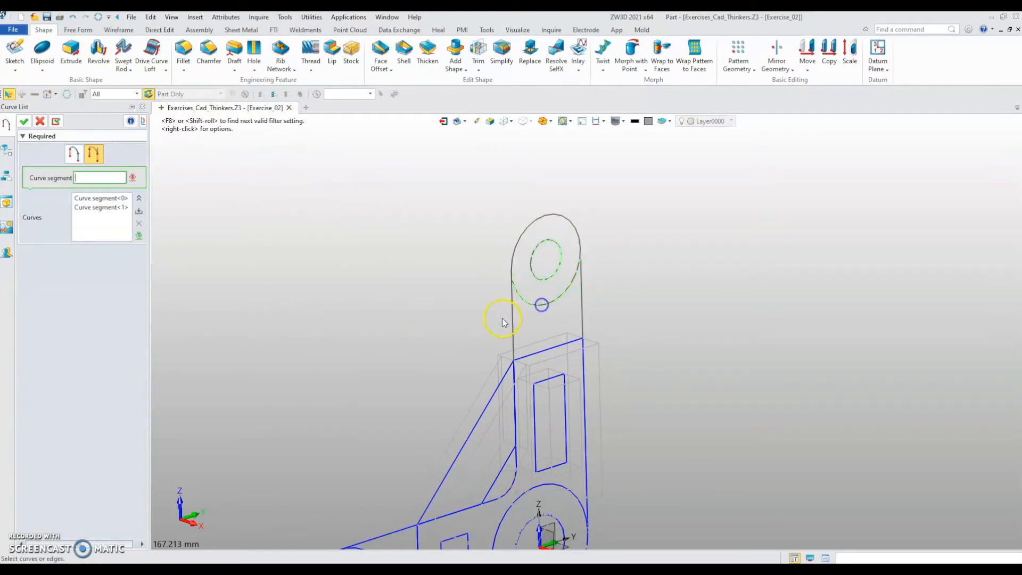
{"action": "middle_click", "coordinate": [409, 306]}
- Create a curve list from the complete inner and outer circles of the boss at the end of the vertical arm
{"action": "right_click", "coordinate": [286, 225]}
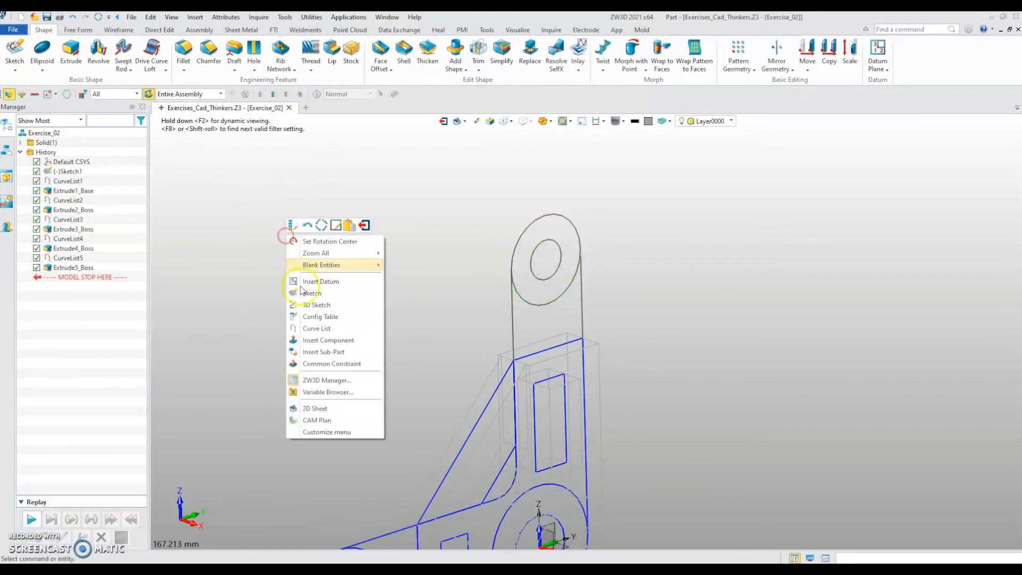
{"action": "left_click", "coordinate": [322, 329]}
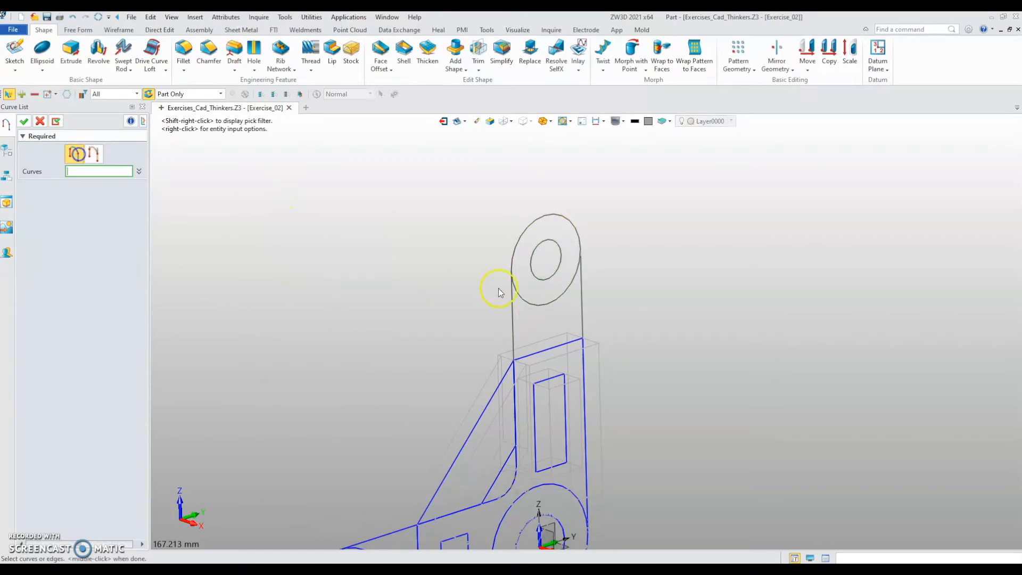
{"action": "left_click", "coordinate": [546, 305]}
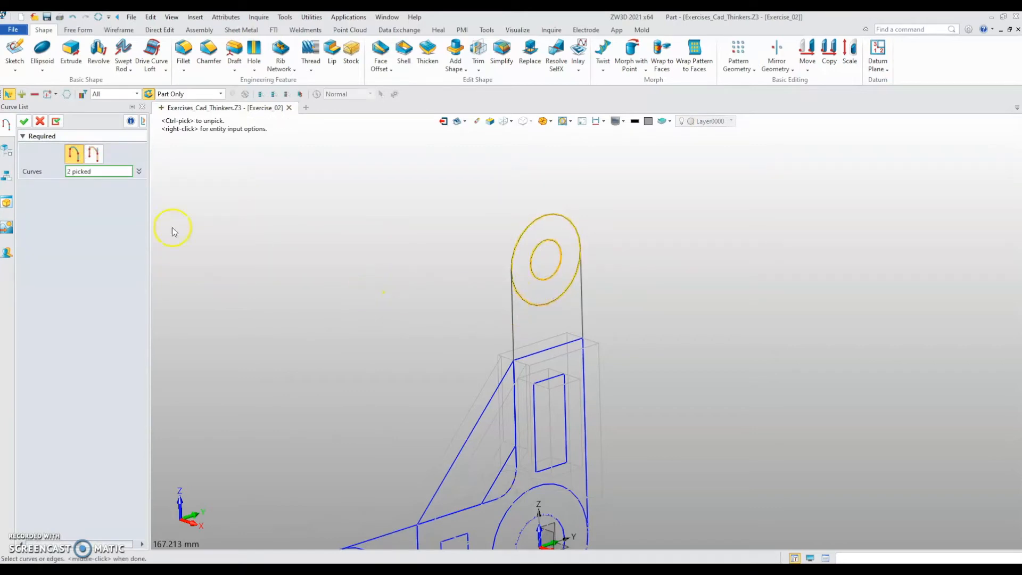
{"action": "left_click", "coordinate": [24, 121]}
- Extrude CurveList6 on two sides from 48/2 mm to -48/2 mm to form the vertical arm's end boss
{"action": "left_click", "coordinate": [63, 45]}
{"action": "left_click", "coordinate": [6, 150]}
{"action": "left_click", "coordinate": [75, 277]}
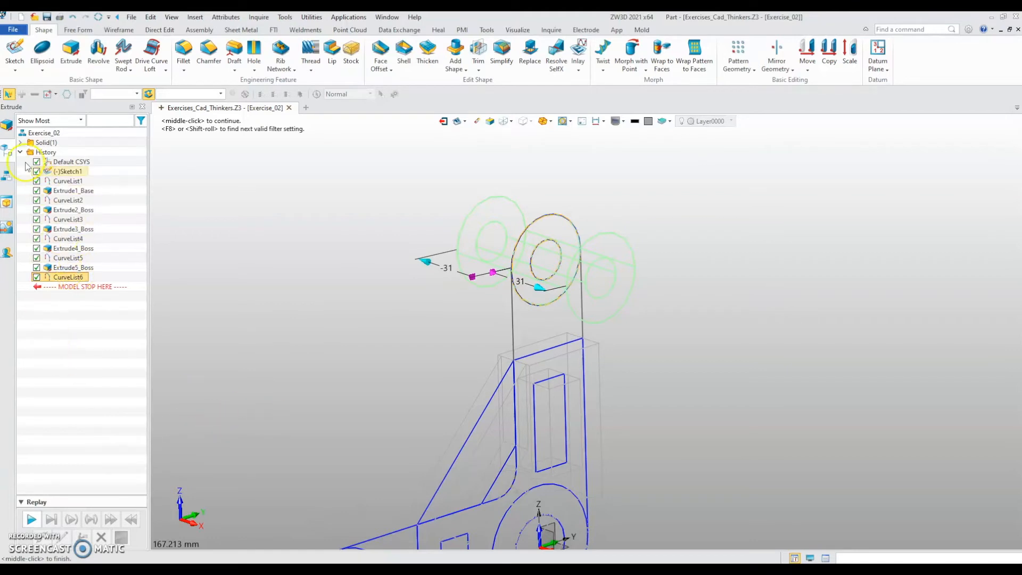
{"action": "left_click", "coordinate": [10, 126]}
{"action": "left_click", "coordinate": [81, 177]}
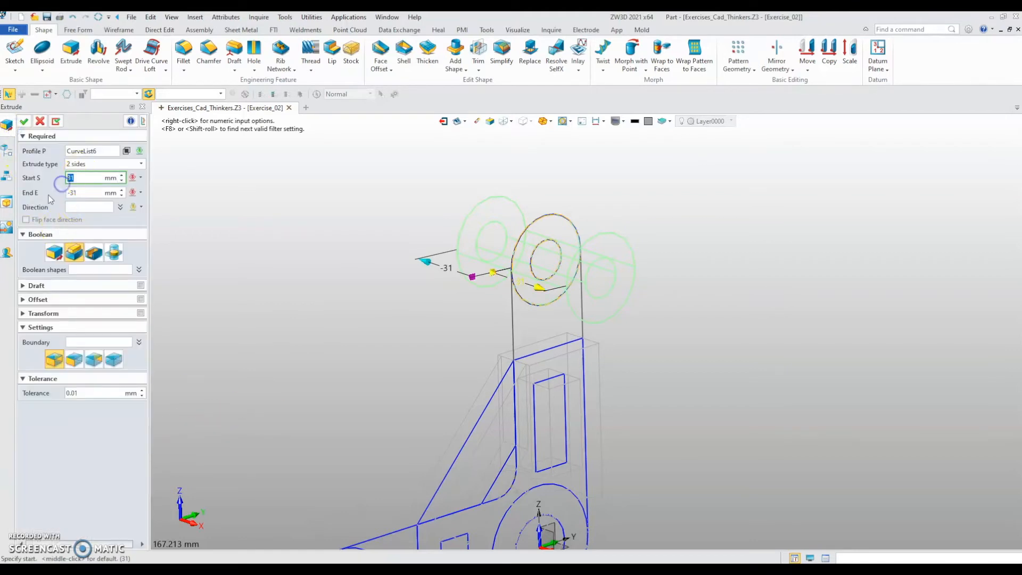
{"action": "left_click", "coordinate": [91, 190]}
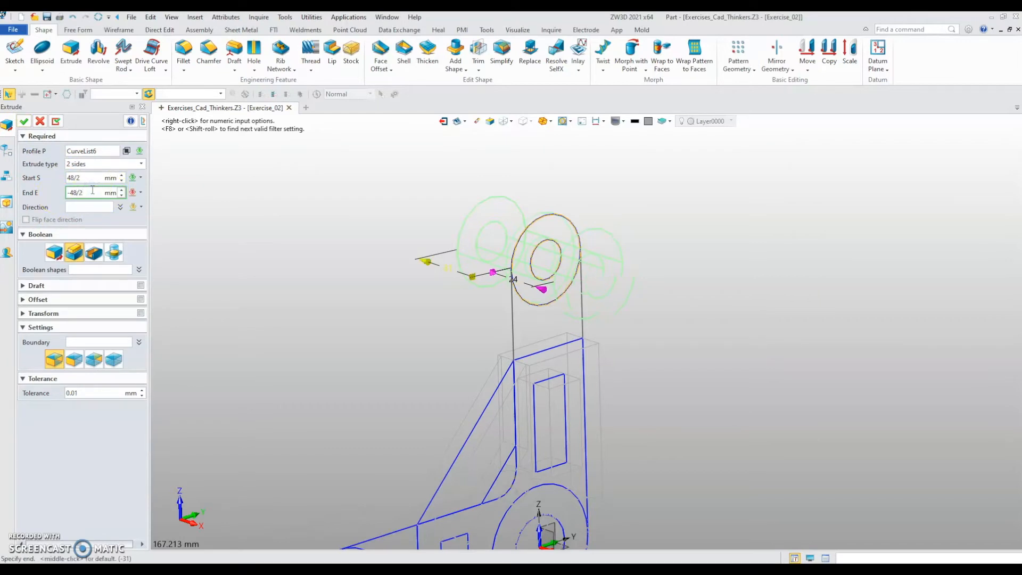
{"action": "key", "text": "Return"}
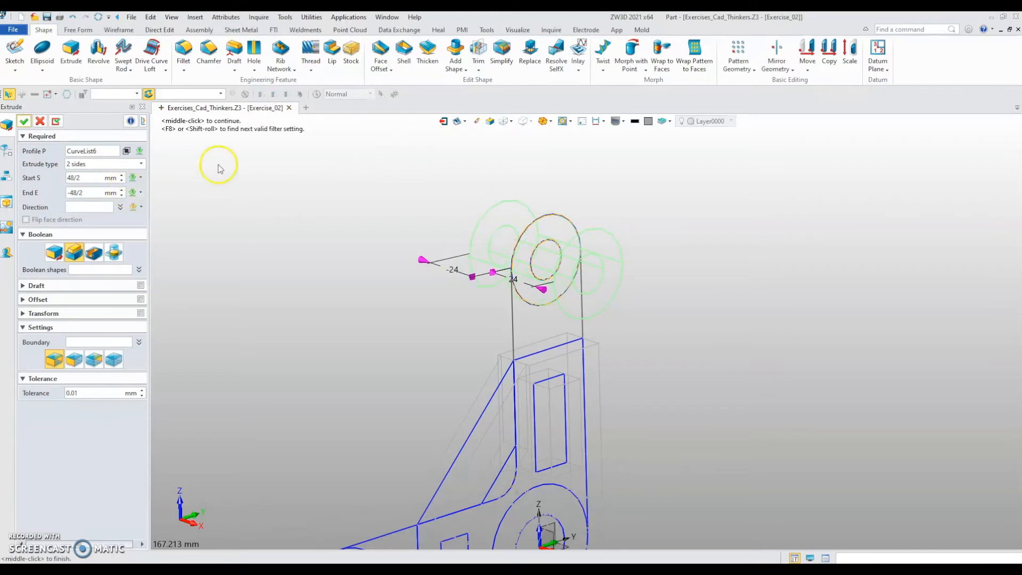
{"action": "left_click", "coordinate": [24, 121]}
- Create a segment-based curve list from the upper boss's outer arc, inner circle, two side lines and the vertical arm's end line
{"action": "middle_click_drag", "start_coordinate": [205, 240], "coordinate": [303, 285]}
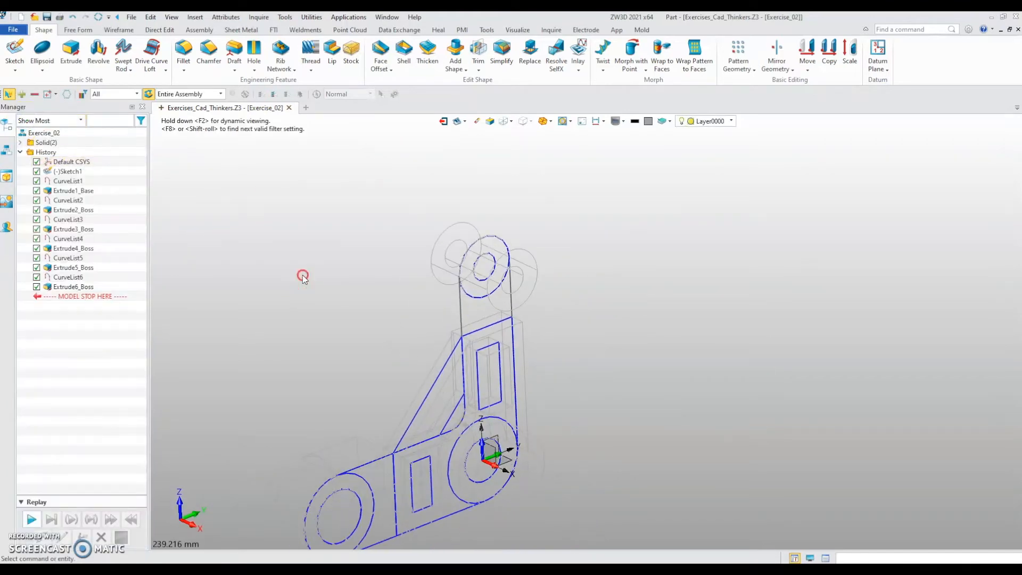
{"action": "right_click", "coordinate": [302, 277]}
{"action": "left_click", "coordinate": [343, 371]}
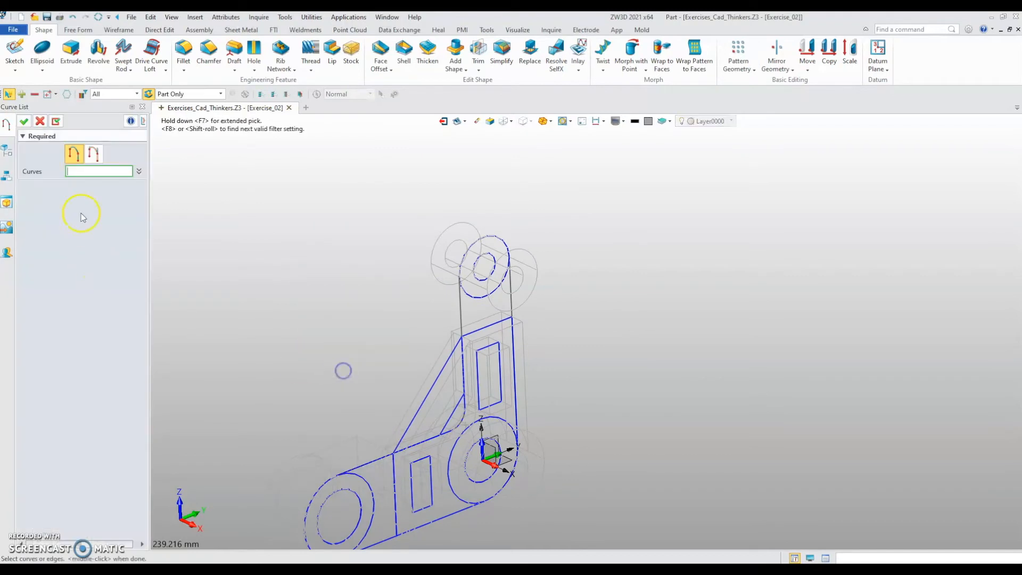
{"action": "left_click", "coordinate": [94, 158]}
{"action": "scroll", "coordinate": [464, 256], "scroll_direction": "up", "scroll_amount": 2}
{"action": "left_click", "coordinate": [503, 231]}
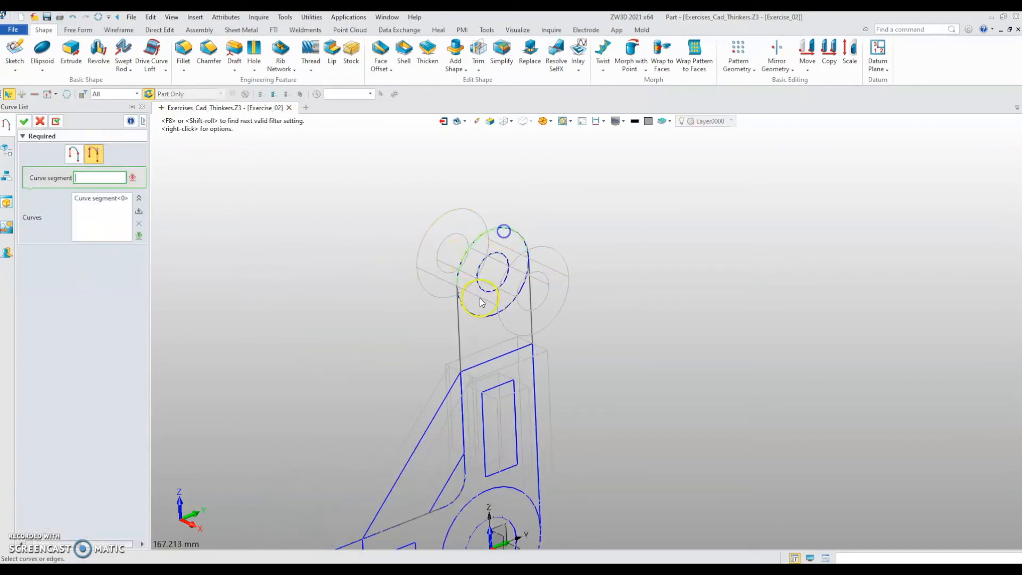
{"action": "left_click", "coordinate": [483, 291]}
{"action": "left_click", "coordinate": [463, 325]}
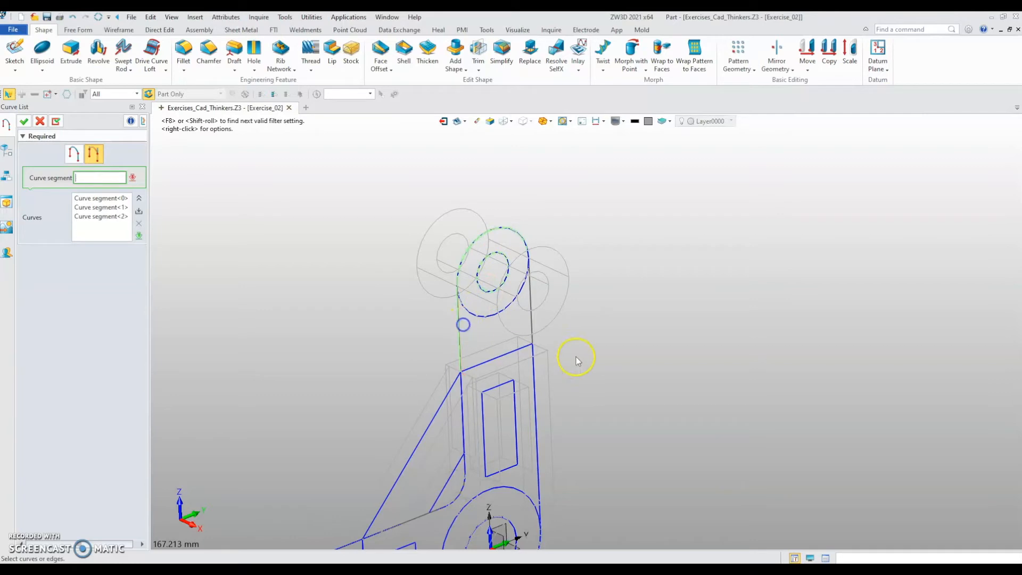
{"action": "left_click", "coordinate": [512, 354]}
{"action": "left_click", "coordinate": [534, 325]}
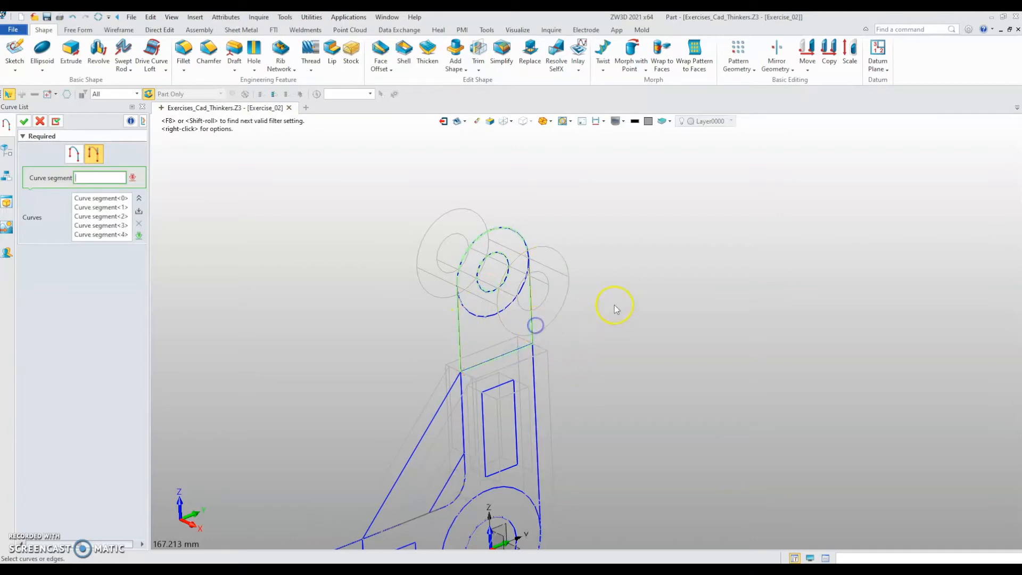
{"action": "scroll", "coordinate": [536, 261], "scroll_direction": "up", "scroll_amount": 2}
{"action": "scroll", "coordinate": [540, 258], "scroll_direction": "up", "scroll_amount": 1}
{"action": "scroll", "coordinate": [540, 257], "scroll_direction": "down", "scroll_amount": 4}
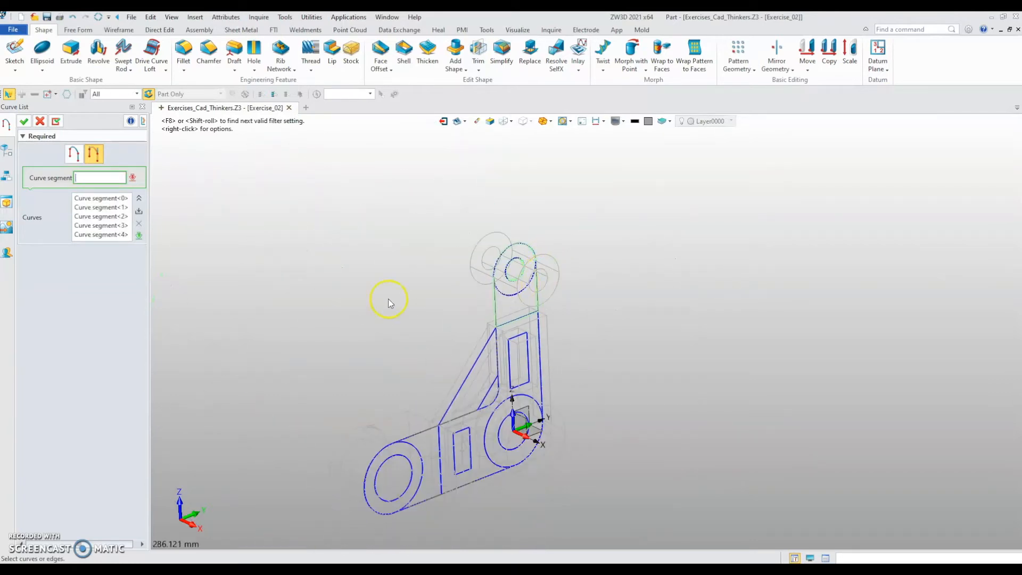
{"action": "left_click", "coordinate": [24, 121]}
{"action": "scroll", "coordinate": [262, 244], "scroll_direction": "up", "scroll_amount": 2}
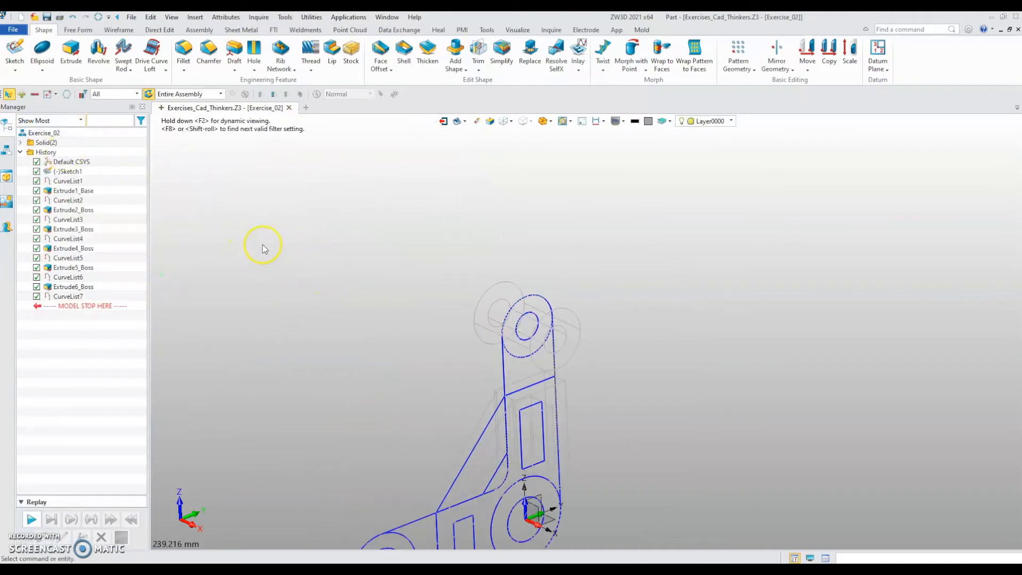
- Switch to shaded display and start an extrusion with CurveList7 as its profile
{"action": "left_click", "coordinate": [503, 122]}
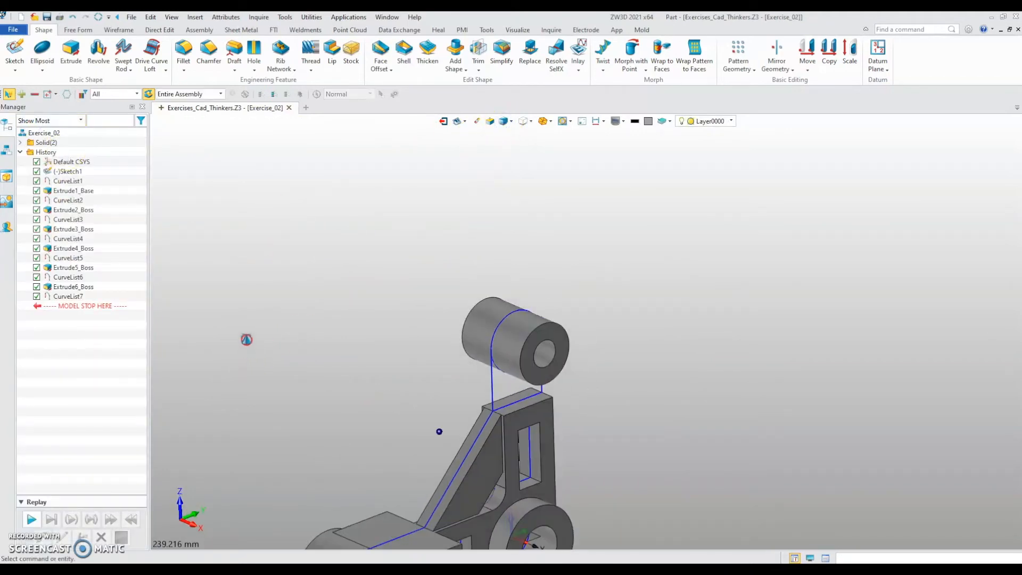
{"action": "left_click", "coordinate": [242, 341]}
{"action": "middle_click_drag", "start_coordinate": [196, 379], "coordinate": [210, 367]}
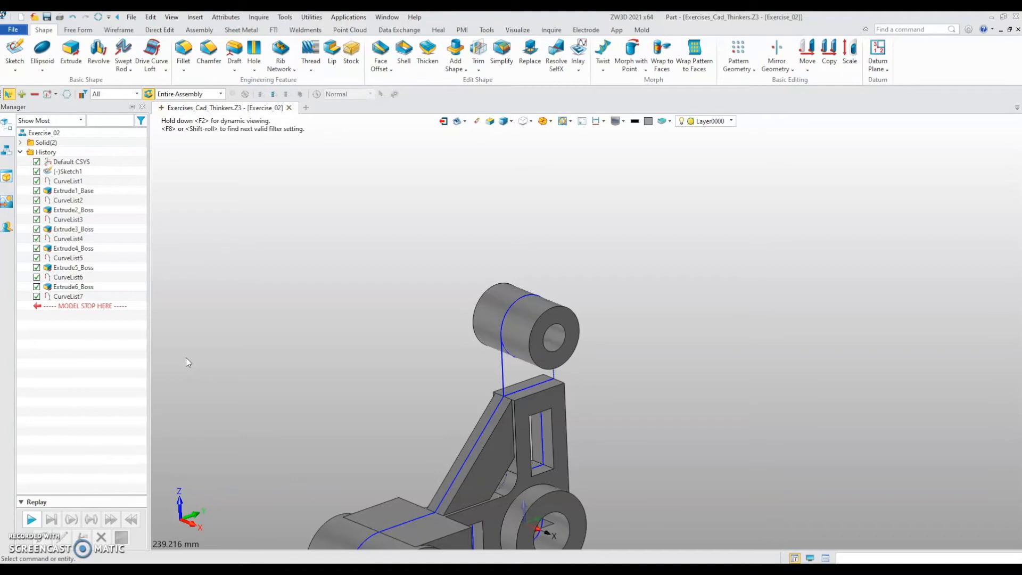
{"action": "middle_click_drag", "start_coordinate": [432, 389], "coordinate": [307, 349]}
{"action": "left_click", "coordinate": [71, 50]}
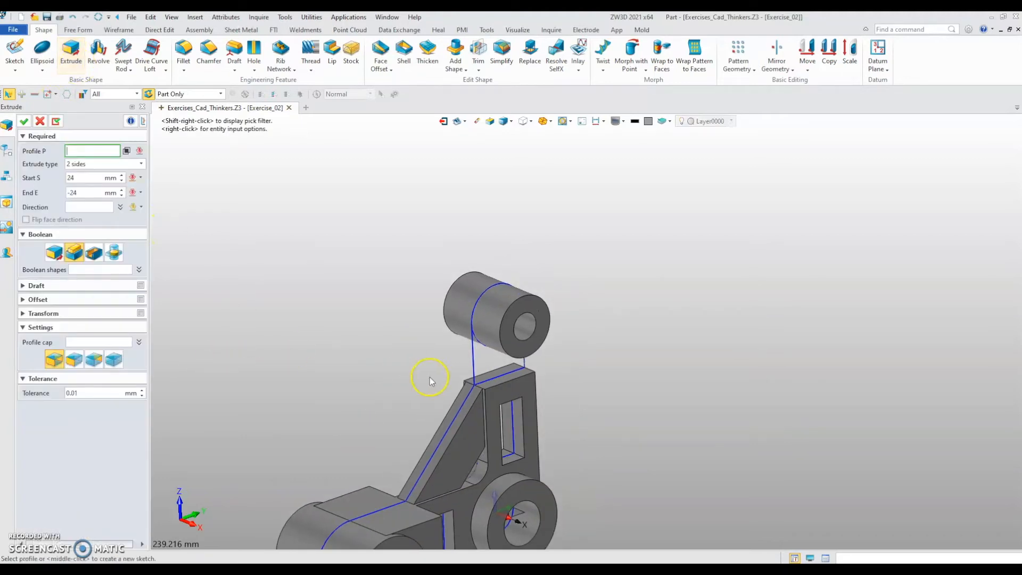
{"action": "left_click", "coordinate": [472, 367]}
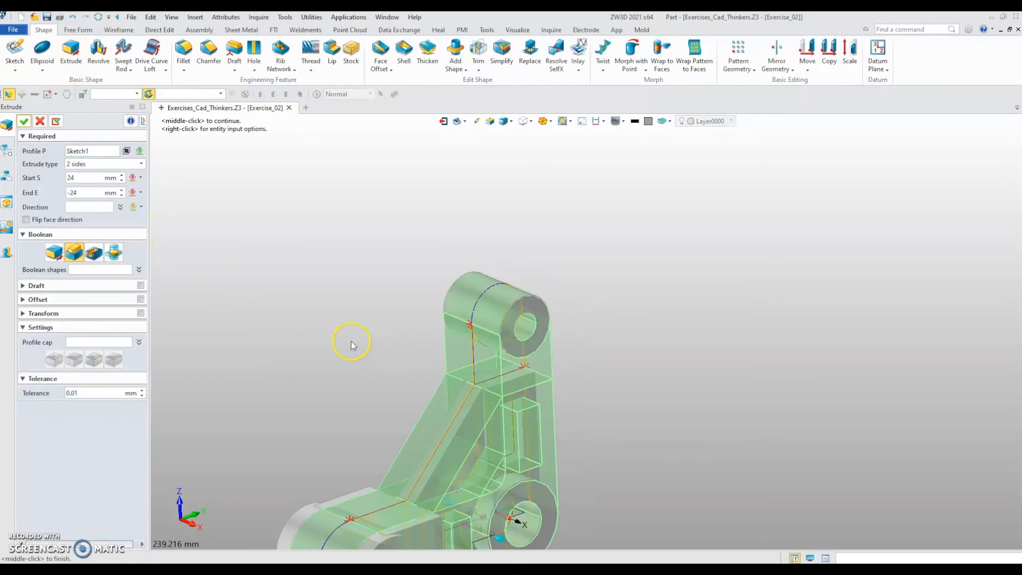
{"action": "left_click", "coordinate": [8, 153]}
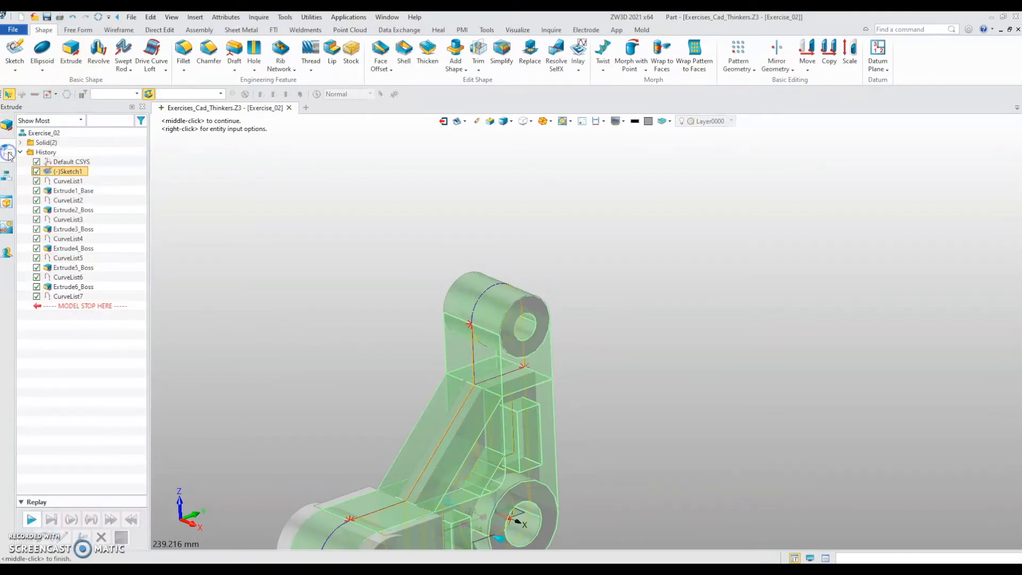
{"action": "left_click", "coordinate": [8, 158]}
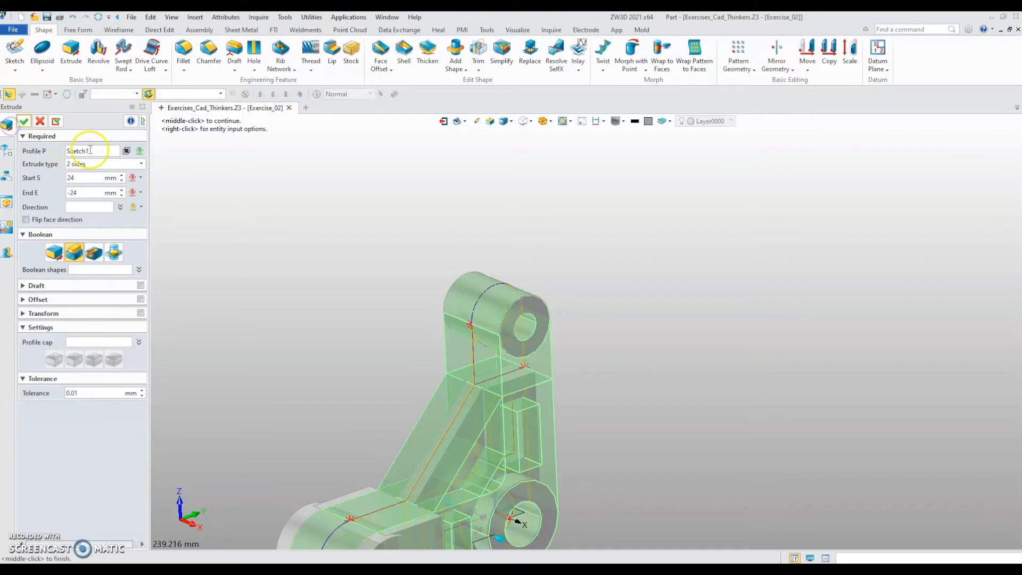
{"action": "left_click", "coordinate": [7, 153]}
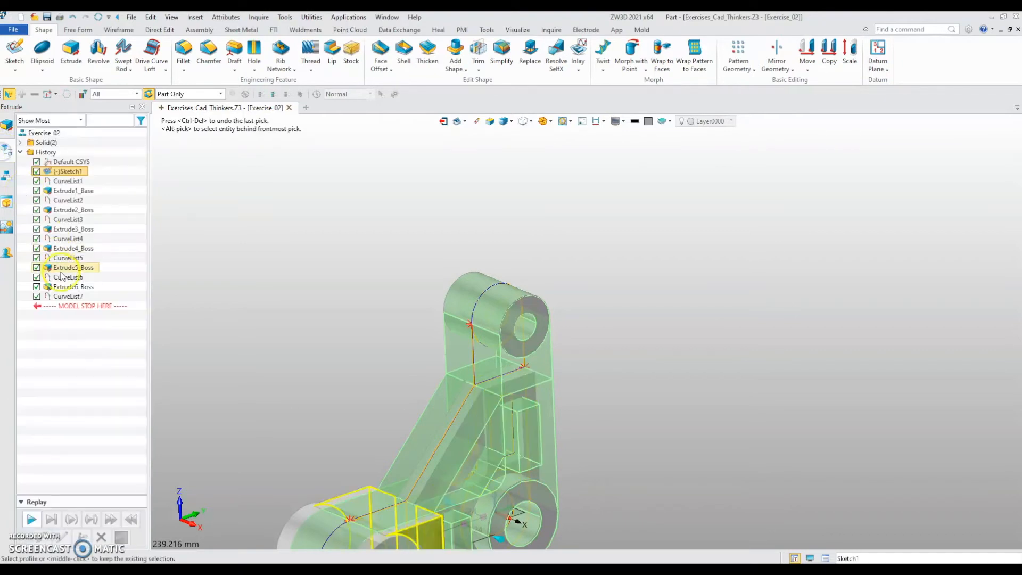
{"action": "left_click", "coordinate": [75, 296]}
{"action": "left_click", "coordinate": [8, 121]}
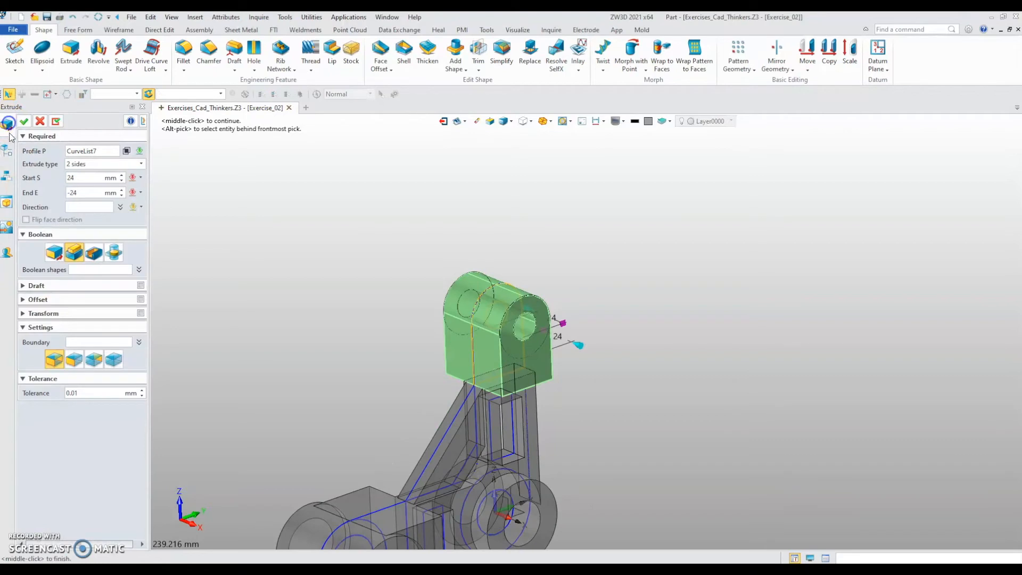
- Set the connecting arm's extrusion start to 46/2 mm and end to -46/2 mm, and complete the extrusion
{"action": "middle_click_drag", "start_coordinate": [247, 267], "coordinate": [321, 276]}
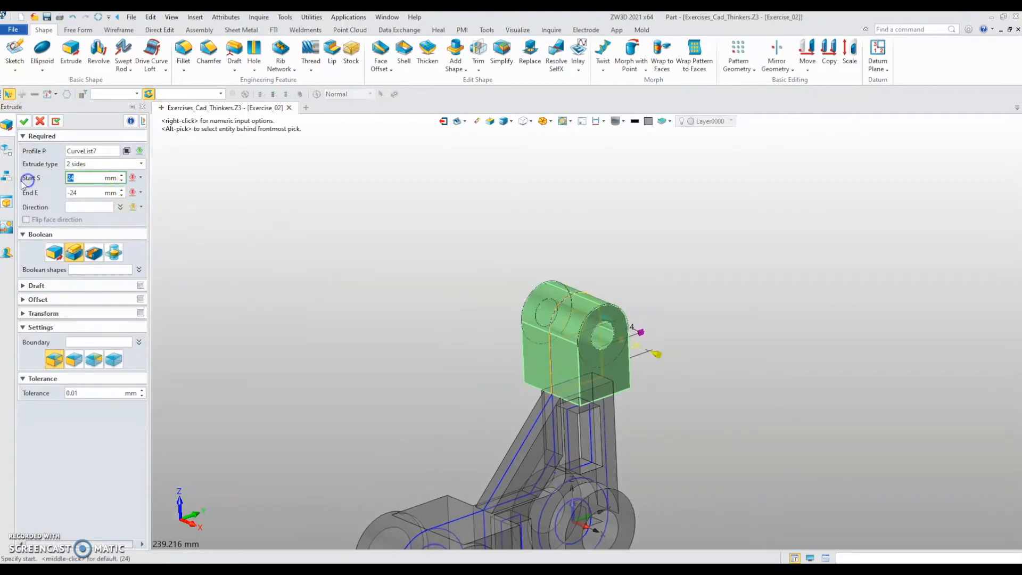
{"action": "type", "text": "2"}
{"action": "key", "text": "Return"}
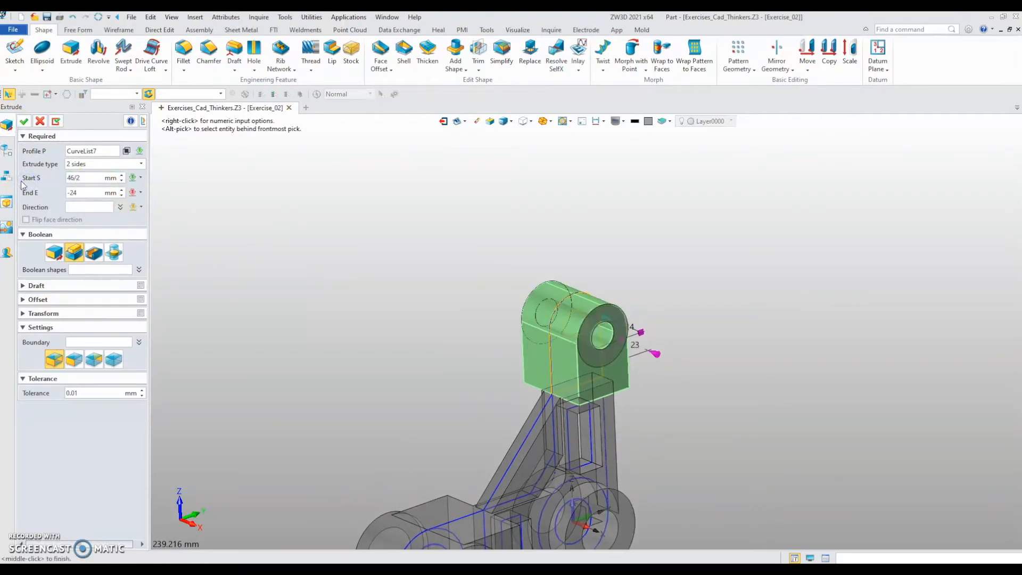
{"action": "left_click", "coordinate": [83, 194]}
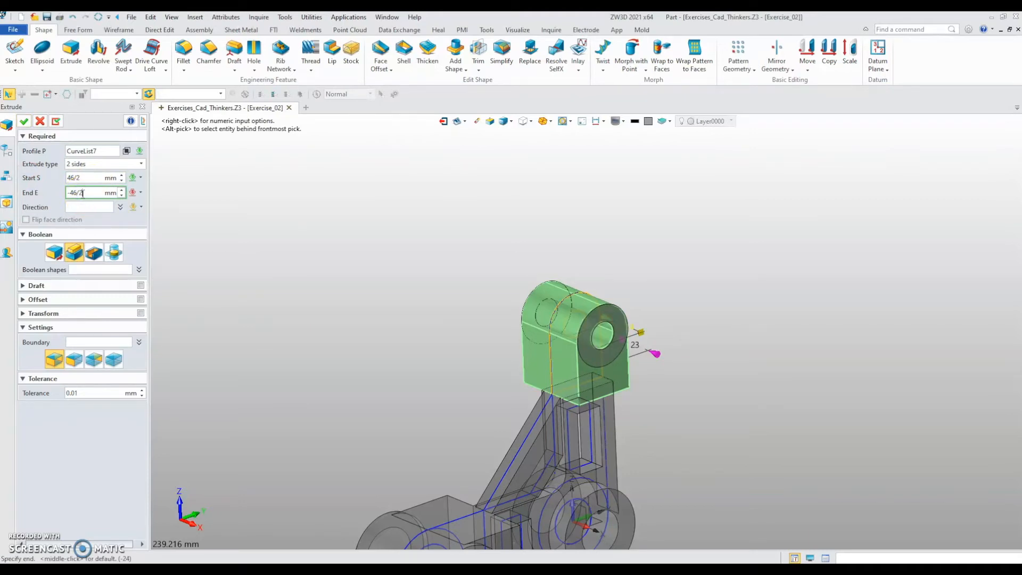
{"action": "right_click_drag", "start_coordinate": [299, 258], "coordinate": [273, 290]}
{"action": "left_click", "coordinate": [32, 121]}
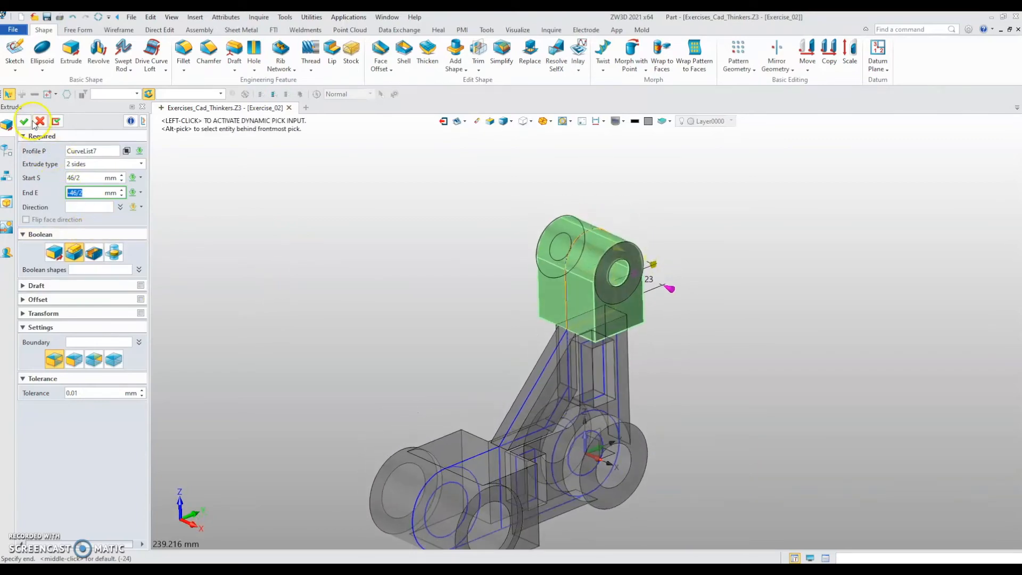
{"action": "mouse_move", "coordinate": [219, 255]}
{"action": "right_mouse_down"}
{"action": "mouse_move", "coordinate": [280, 285]}
{"action": "mouse_move", "coordinate": [226, 263]}
{"action": "mouse_move", "coordinate": [244, 266]}
{"action": "mouse_move", "coordinate": [231, 253]}
{"action": "right_mouse_up"}
{"action": "scroll", "coordinate": [290, 314], "scroll_direction": "down", "scroll_amount": 3}
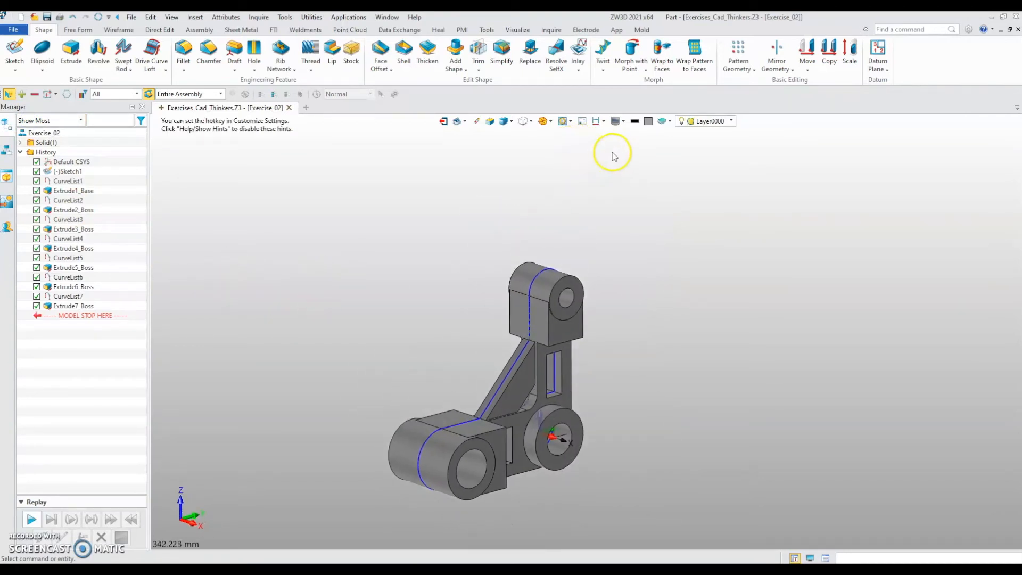
- Examine the assembled bracket in wireframe and shaded display from several angles
{"action": "scroll", "coordinate": [628, 154], "scroll_direction": "up", "scroll_amount": 3}
{"action": "left_click", "coordinate": [499, 121]}
{"action": "mouse_move", "coordinate": [349, 310]}
{"action": "right_mouse_down"}
{"action": "mouse_move", "coordinate": [321, 308]}
{"action": "mouse_move", "coordinate": [340, 326]}
{"action": "mouse_move", "coordinate": [342, 292]}
{"action": "mouse_move", "coordinate": [346, 317]}
{"action": "mouse_move", "coordinate": [365, 313]}
{"action": "mouse_move", "coordinate": [359, 328]}
{"action": "mouse_move", "coordinate": [328, 304]}
{"action": "mouse_move", "coordinate": [340, 293]}
{"action": "mouse_move", "coordinate": [328, 331]}
{"action": "mouse_move", "coordinate": [343, 324]}
{"action": "mouse_move", "coordinate": [320, 323]}
{"action": "mouse_move", "coordinate": [333, 318]}
{"action": "right_mouse_up"}
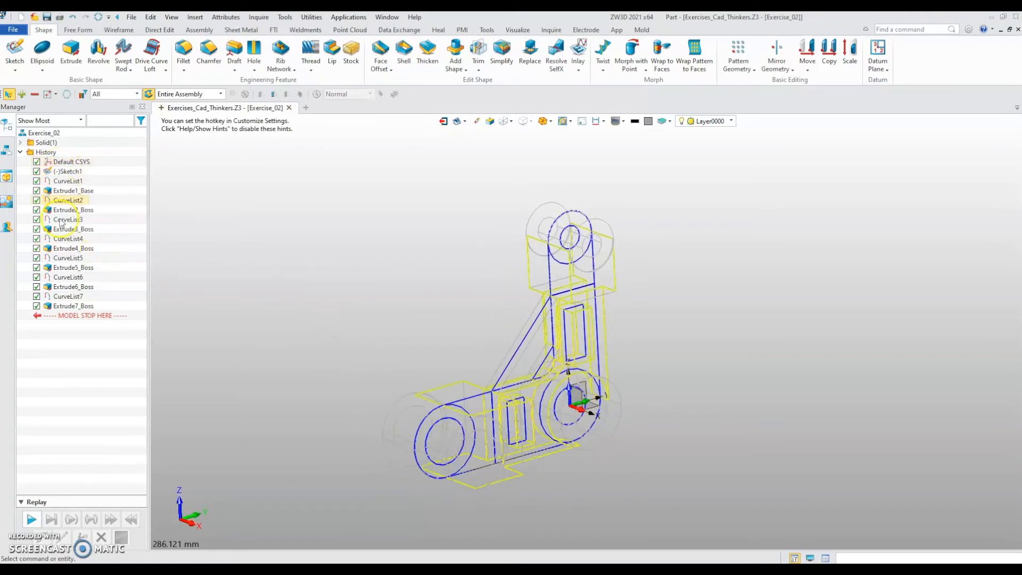
{"action": "scroll", "coordinate": [287, 292], "scroll_direction": "down", "scroll_amount": 2}
{"action": "right_click_drag", "start_coordinate": [304, 299], "coordinate": [319, 332]}
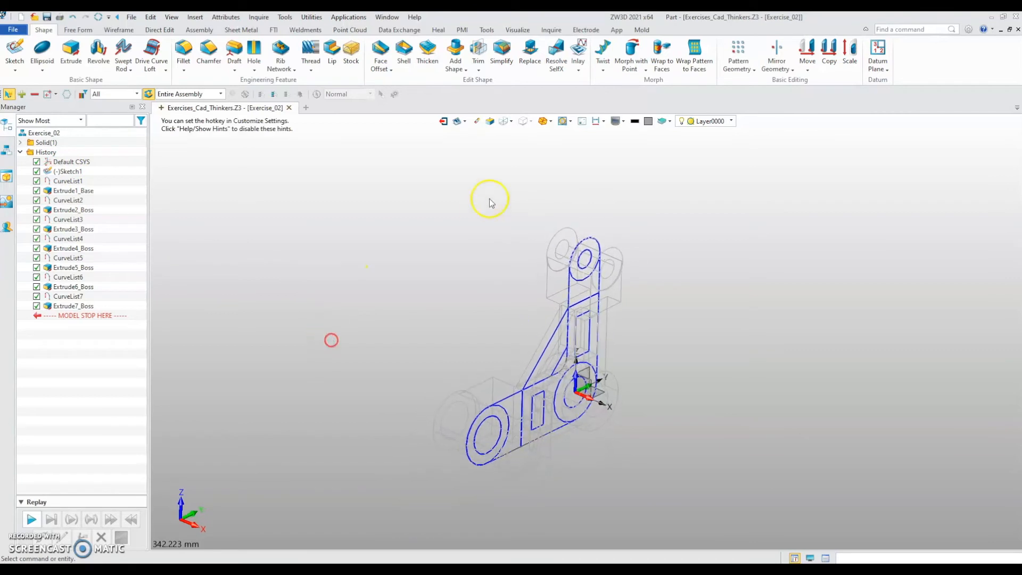
{"action": "left_click", "coordinate": [503, 121]}
{"action": "mouse_move", "coordinate": [413, 324]}
{"action": "right_mouse_down"}
{"action": "mouse_move", "coordinate": [366, 345]}
{"action": "mouse_move", "coordinate": [349, 321]}
{"action": "right_mouse_up"}
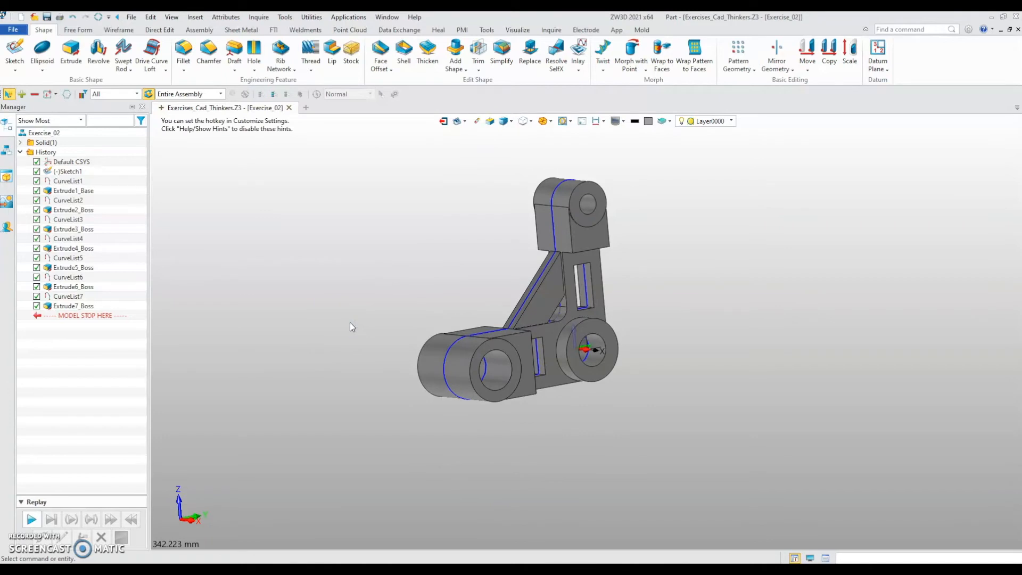
{"action": "mouse_move", "coordinate": [390, 255]}
{"action": "right_mouse_down"}
{"action": "mouse_move", "coordinate": [353, 299]}
{"action": "mouse_move", "coordinate": [365, 301]}
{"action": "right_mouse_up"}
{"action": "middle_click_drag", "start_coordinate": [356, 306], "coordinate": [320, 331]}
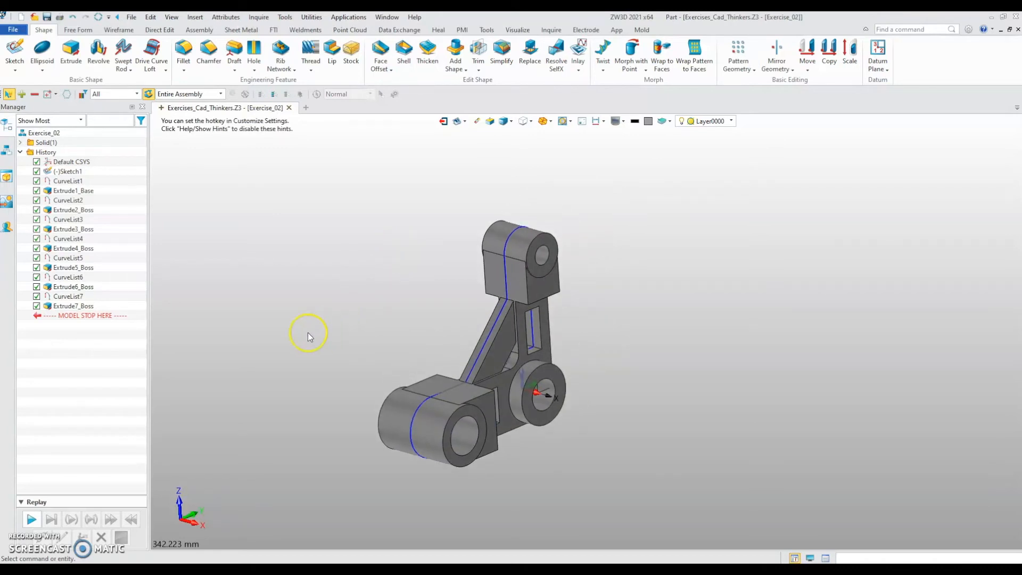
- Create a new sketch on the default YZ plane
{"action": "right_click", "coordinate": [305, 298]}
{"action": "left_click", "coordinate": [329, 358]}
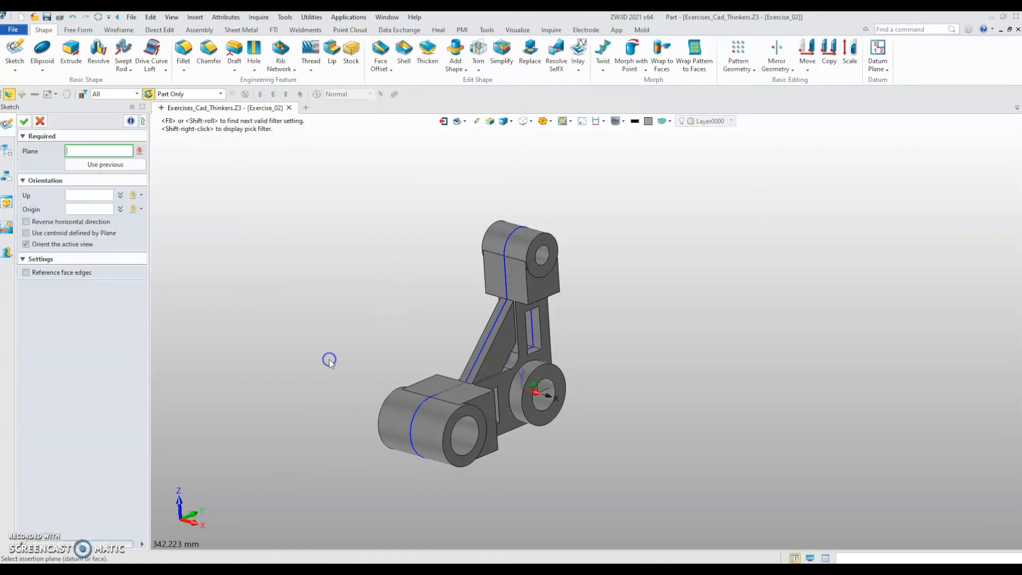
{"action": "middle_click_drag", "start_coordinate": [317, 331], "coordinate": [316, 340]}
{"action": "scroll", "coordinate": [315, 341], "scroll_direction": "down", "scroll_amount": 5}
{"action": "right_click_drag", "start_coordinate": [529, 502], "coordinate": [489, 501]}
{"action": "scroll", "coordinate": [428, 350], "scroll_direction": "up", "scroll_amount": 3}
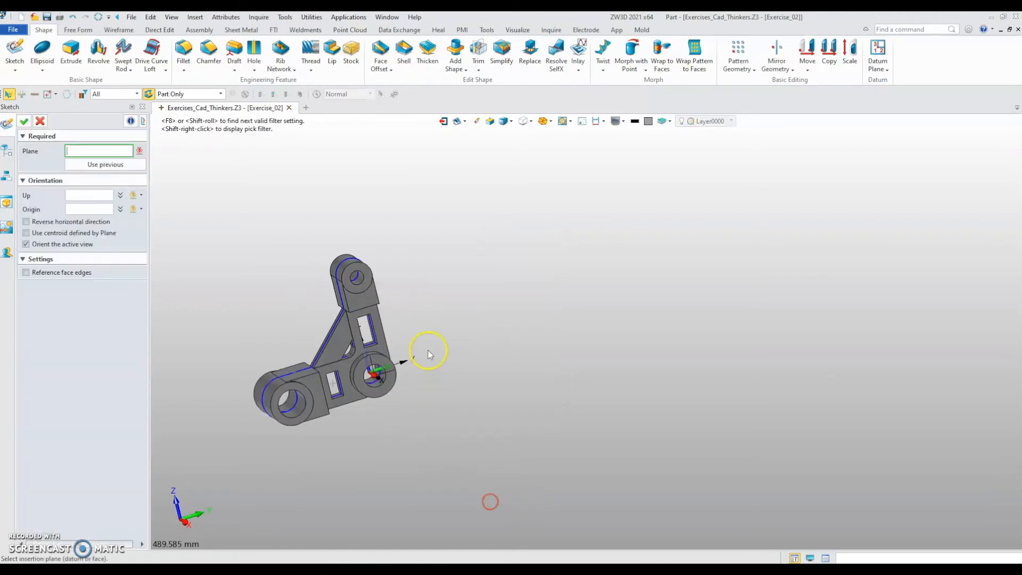
{"action": "scroll", "coordinate": [409, 396], "scroll_direction": "down", "scroll_amount": 4}
{"action": "right_click_drag", "start_coordinate": [401, 428], "coordinate": [388, 435]}
{"action": "left_click", "coordinate": [403, 363]}
{"action": "middle_click", "coordinate": [515, 413]}
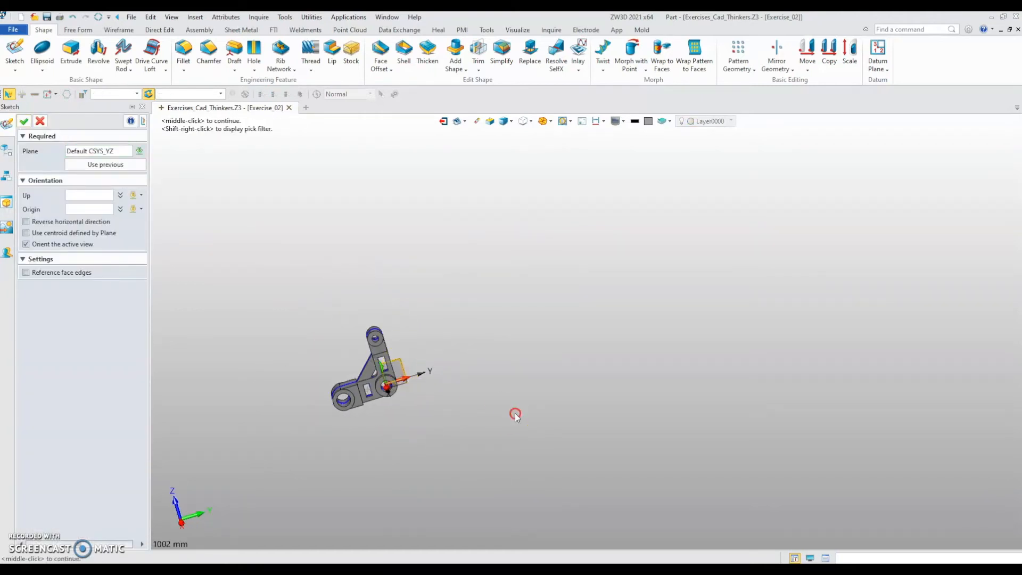
{"action": "scroll", "coordinate": [517, 414], "scroll_direction": "up", "scroll_amount": 5}
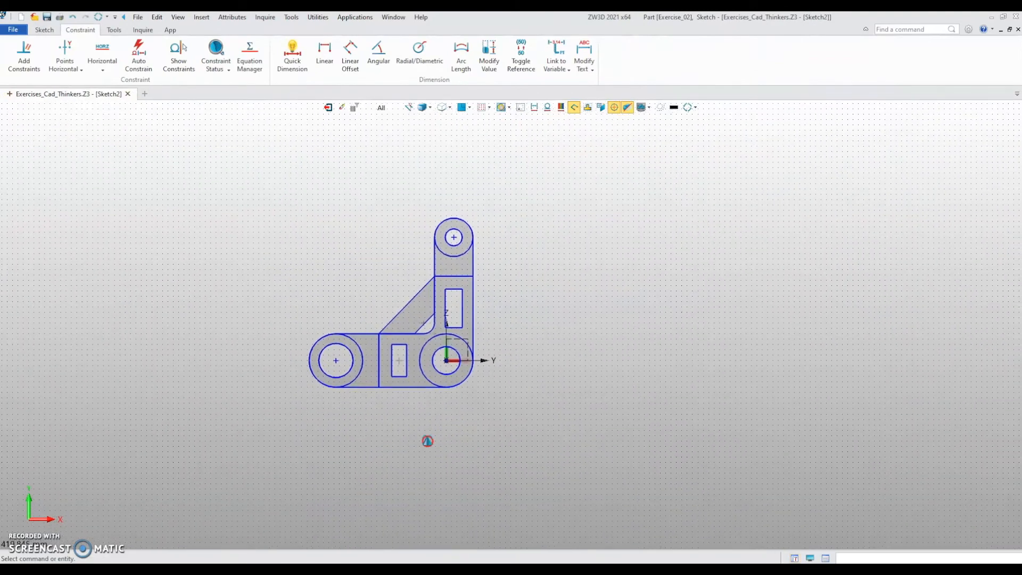
{"action": "middle_click_drag", "start_coordinate": [285, 232], "coordinate": [249, 287]}
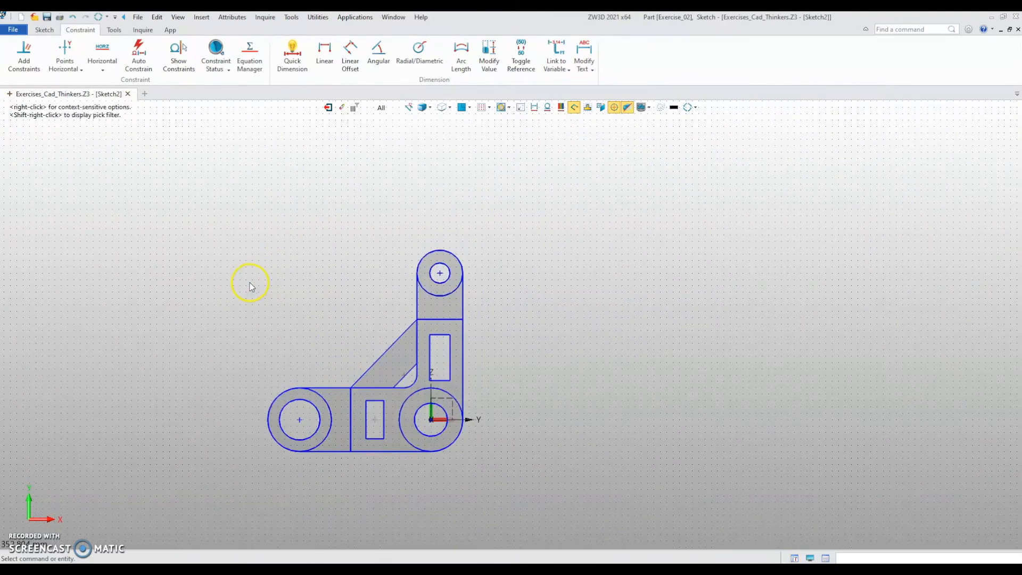
{"action": "middle_click_drag", "start_coordinate": [255, 290], "coordinate": [266, 285]}
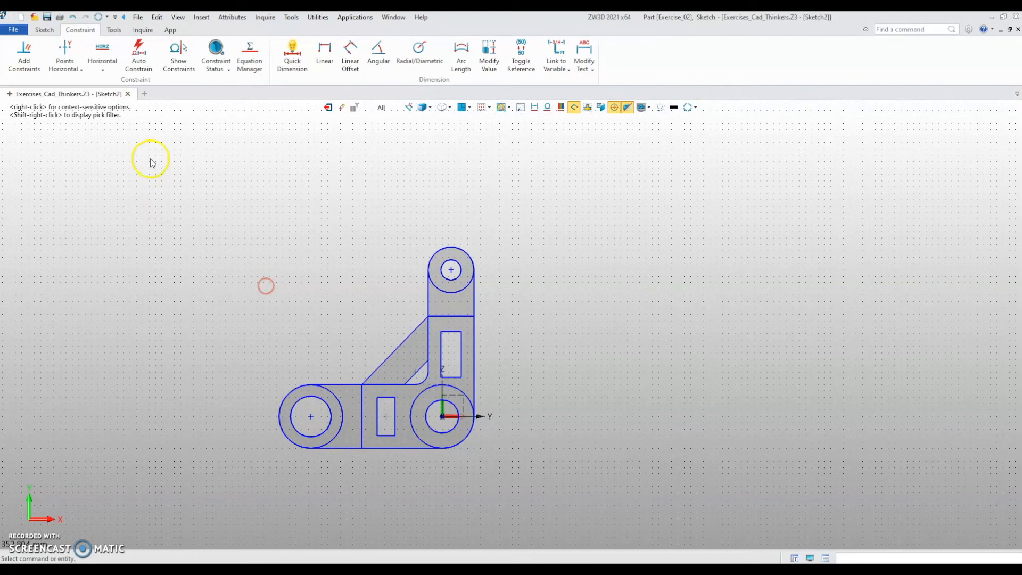
{"action": "middle_click_drag", "start_coordinate": [160, 192], "coordinate": [189, 208]}
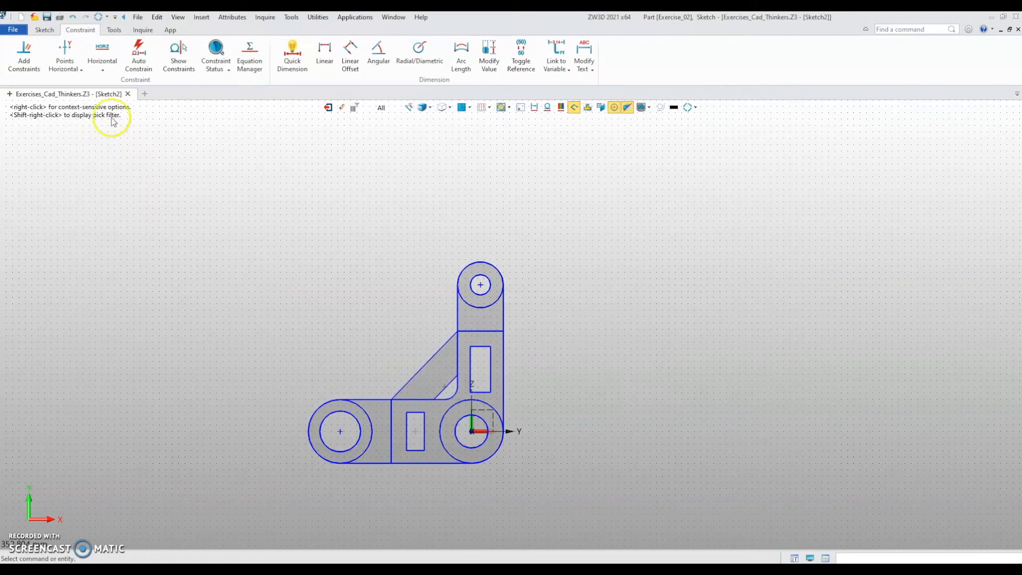
- Reference the horizontal edge where the upper arm meets the bracket body as construction geometry
{"action": "left_click", "coordinate": [43, 30]}
{"action": "left_click", "coordinate": [626, 55]}
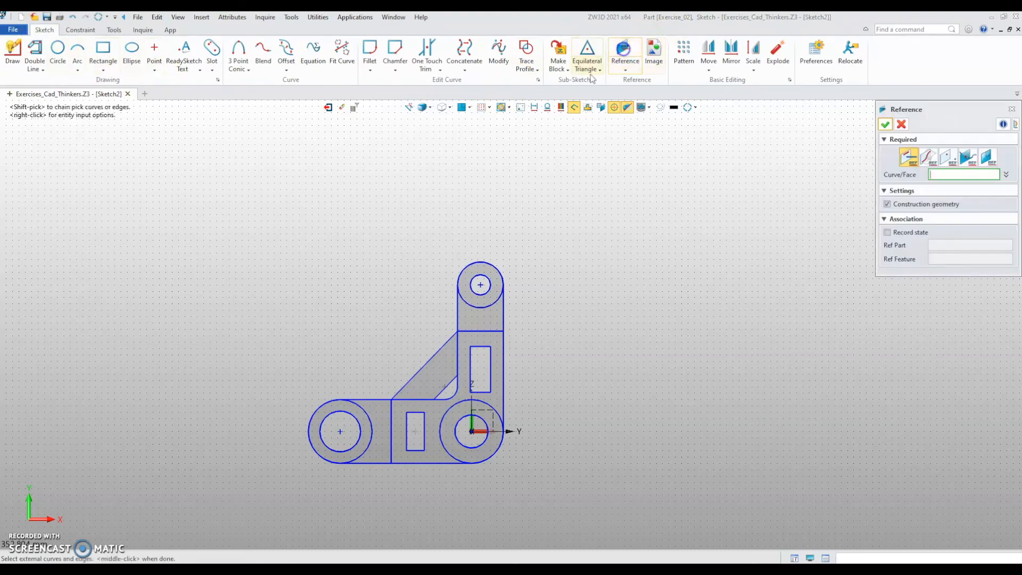
{"action": "scroll", "coordinate": [456, 326], "scroll_direction": "up", "scroll_amount": 3}
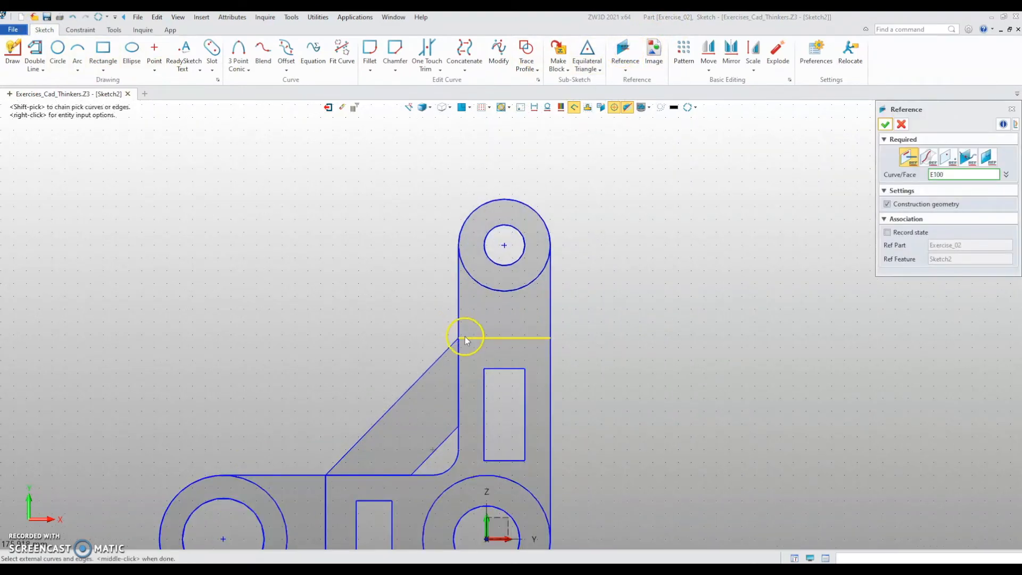
{"action": "left_click", "coordinate": [475, 333]}
{"action": "middle_click", "coordinate": [442, 331]}
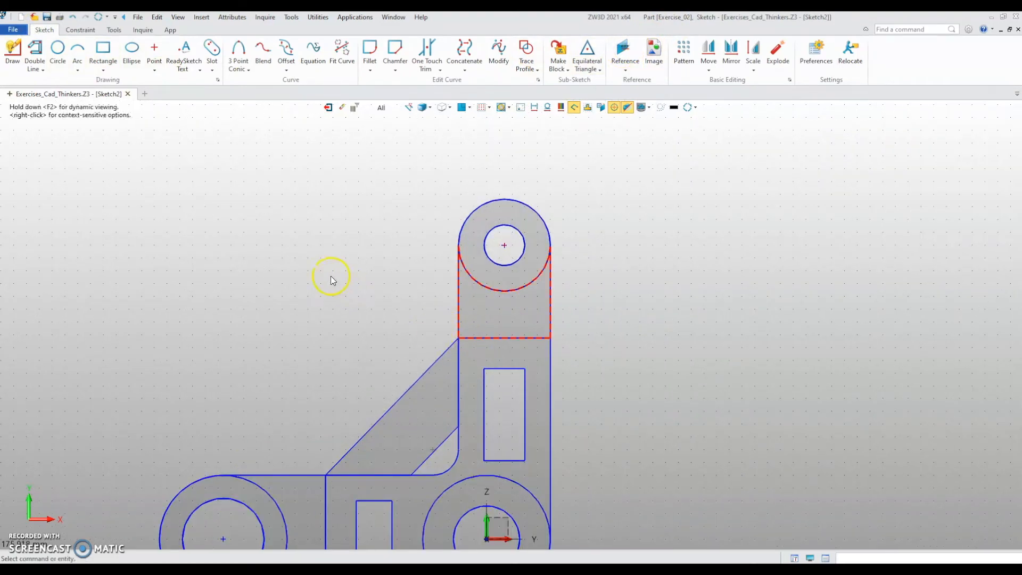
{"action": "middle_click_drag", "start_coordinate": [279, 263], "coordinate": [253, 267]}
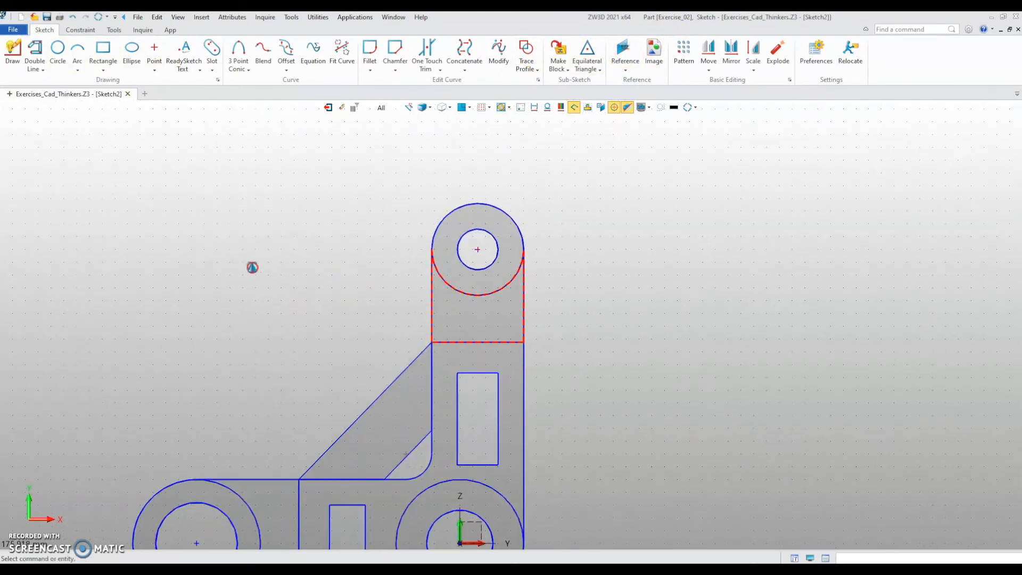
- Reference the upper arm's two side edges and the outer circle of the upper boss as construction geometry
{"action": "middle_click", "coordinate": [383, 227]}
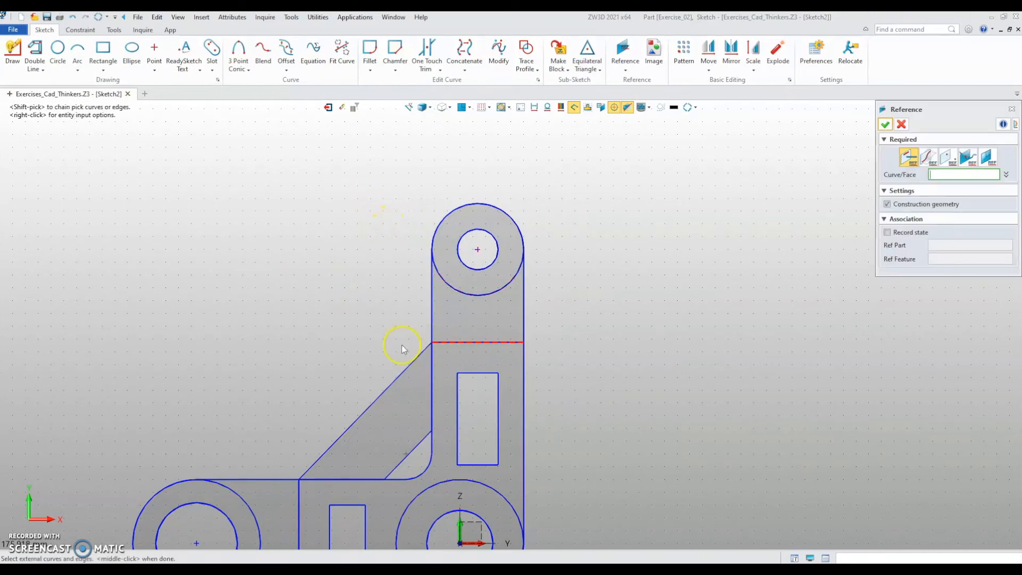
{"action": "left_click", "coordinate": [431, 273]}
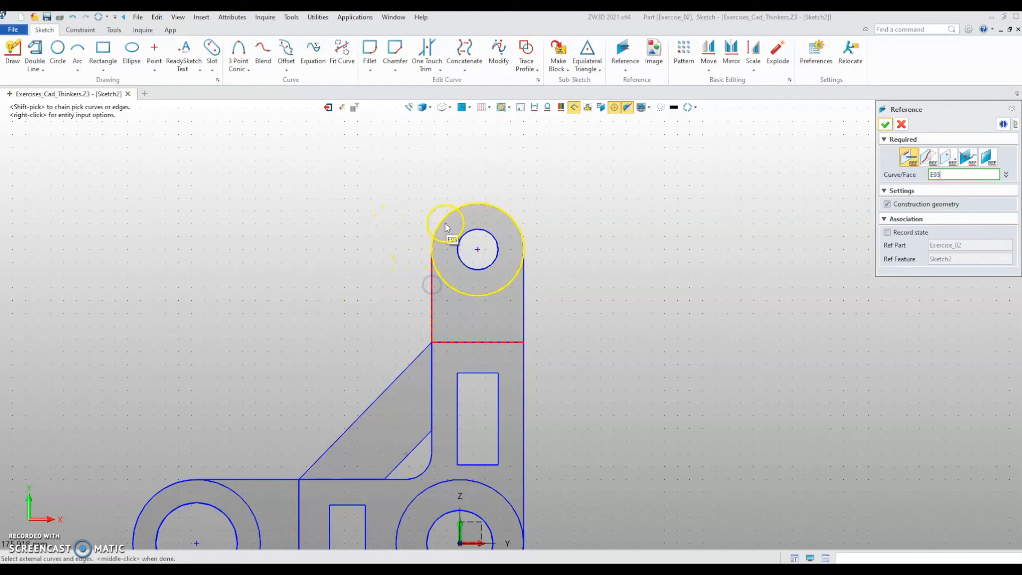
{"action": "left_click", "coordinate": [445, 219]}
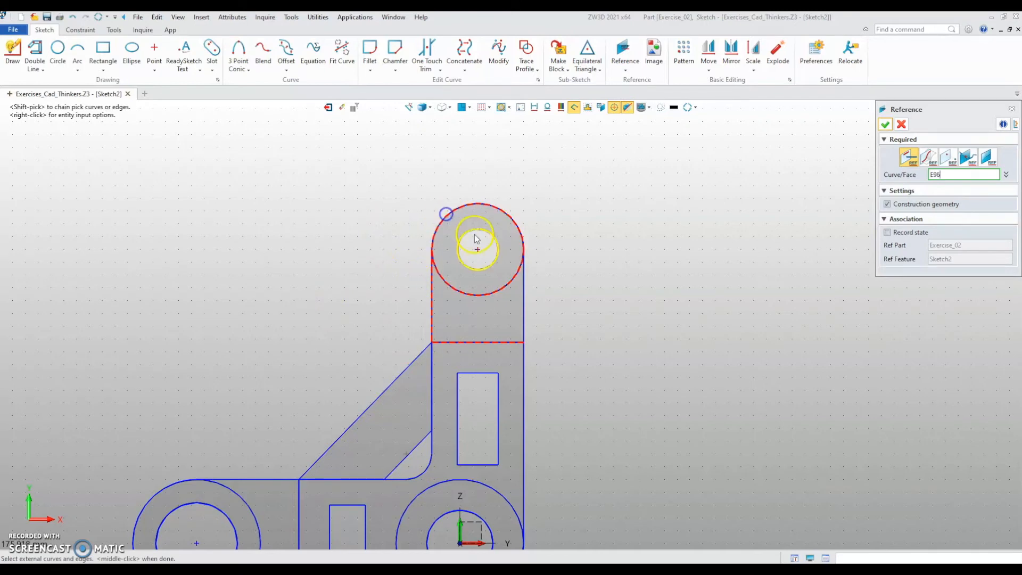
{"action": "left_click", "coordinate": [525, 307]}
{"action": "middle_click", "coordinate": [558, 270]}
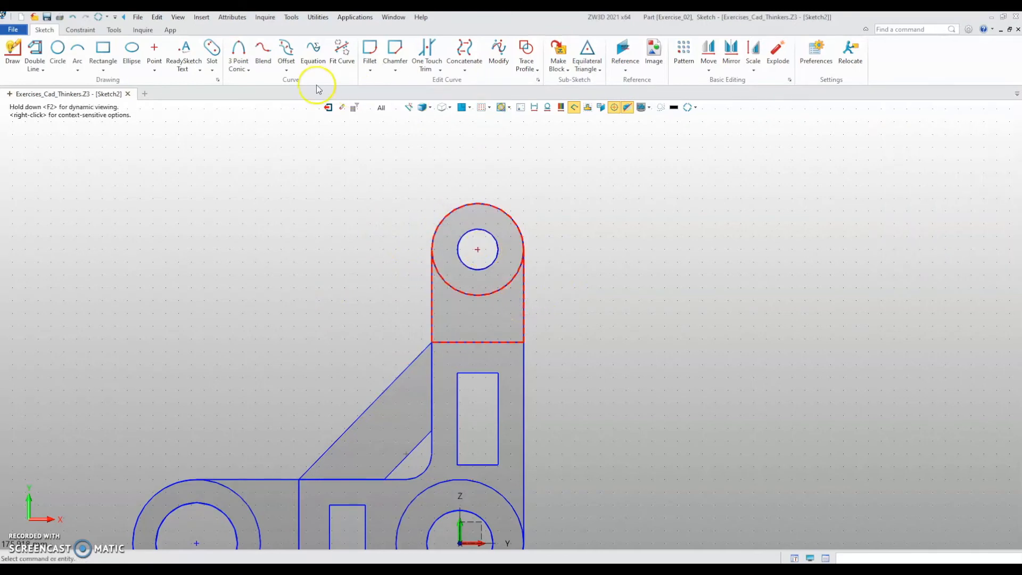
- Start offsetting the upper arm's horizontal reference line, trying distances of 10 mm and -10 mm
{"action": "left_click", "coordinate": [285, 52]}
{"action": "left_click", "coordinate": [489, 341]}
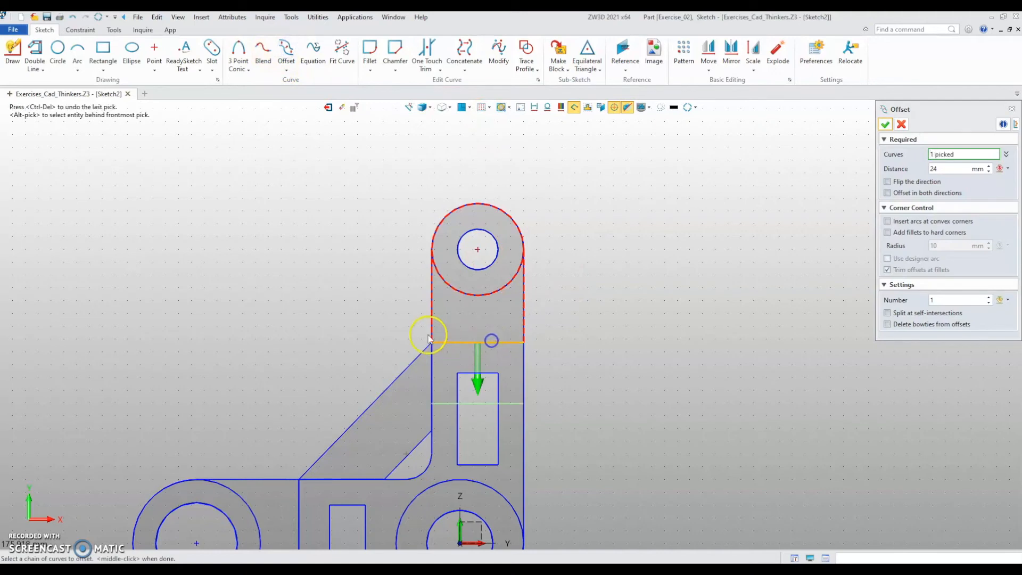
{"action": "middle_click", "coordinate": [342, 309]}
{"action": "type", "text": "10"}
{"action": "key", "text": "Return"}
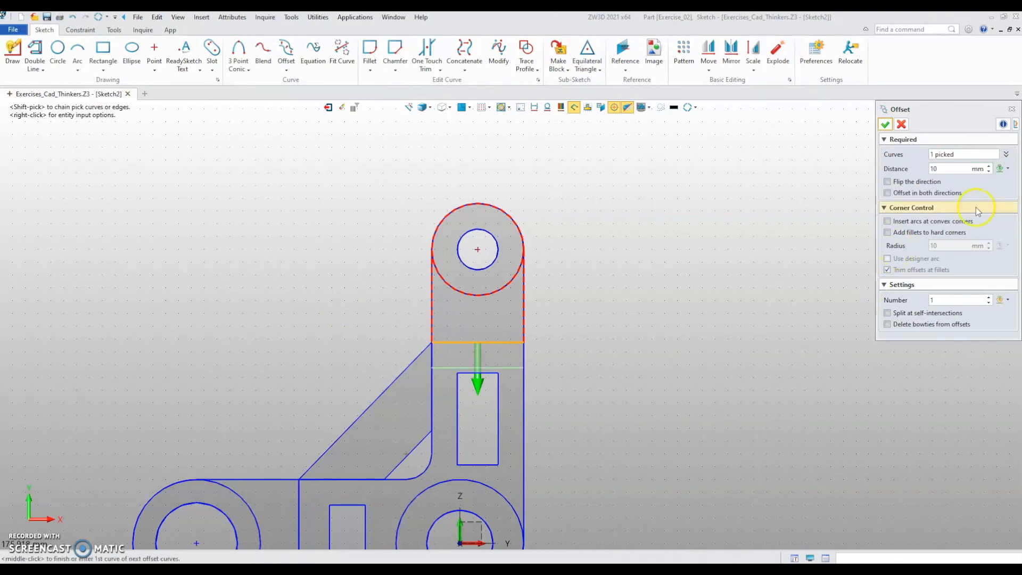
{"action": "left_click", "coordinate": [907, 173]}
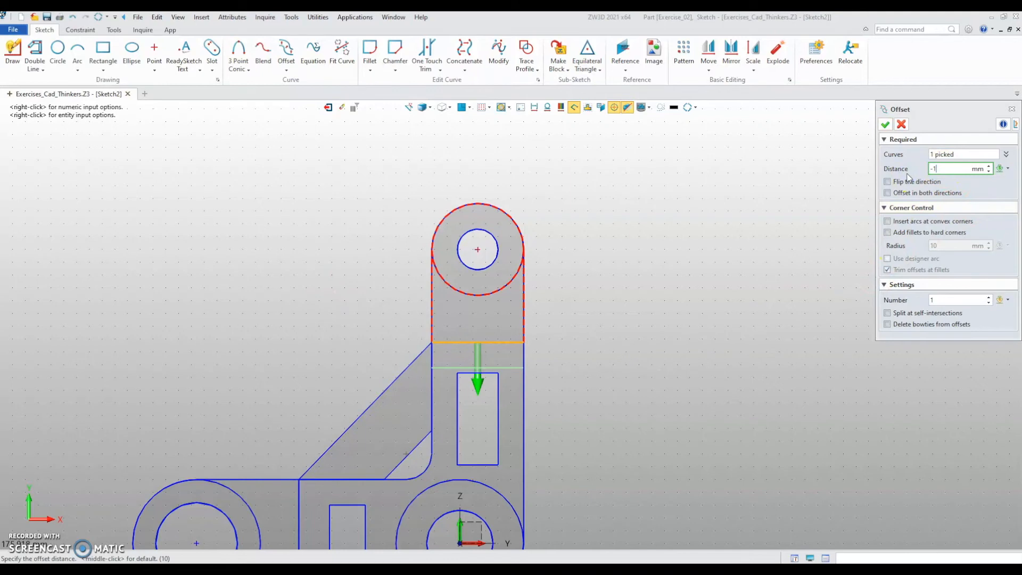
{"action": "type", "text": "-10"}
{"action": "key", "text": "Return"}
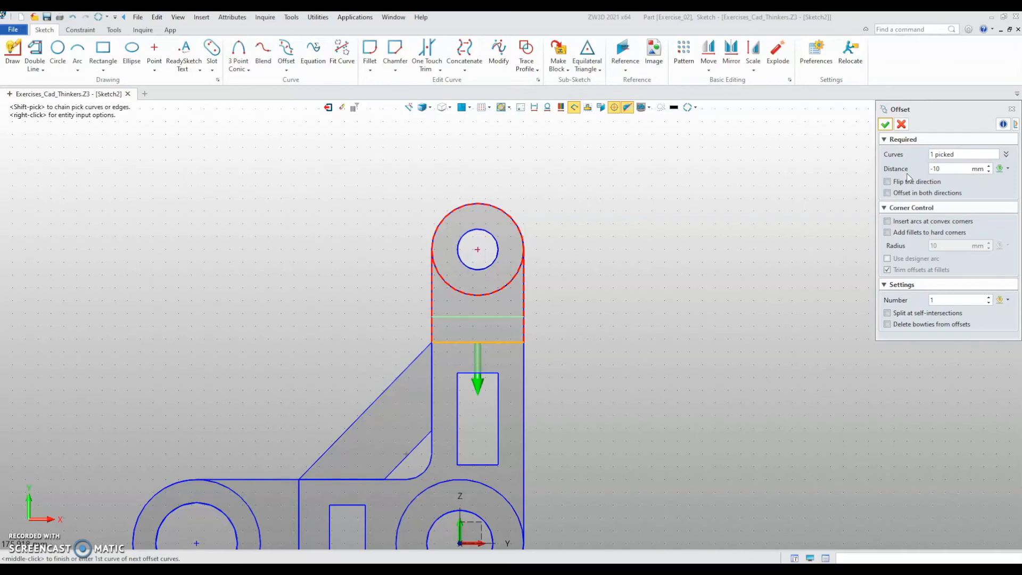
- Set the offset distance to -14 mm and complete the offset line across the upper arm
{"action": "left_click", "coordinate": [946, 168]}
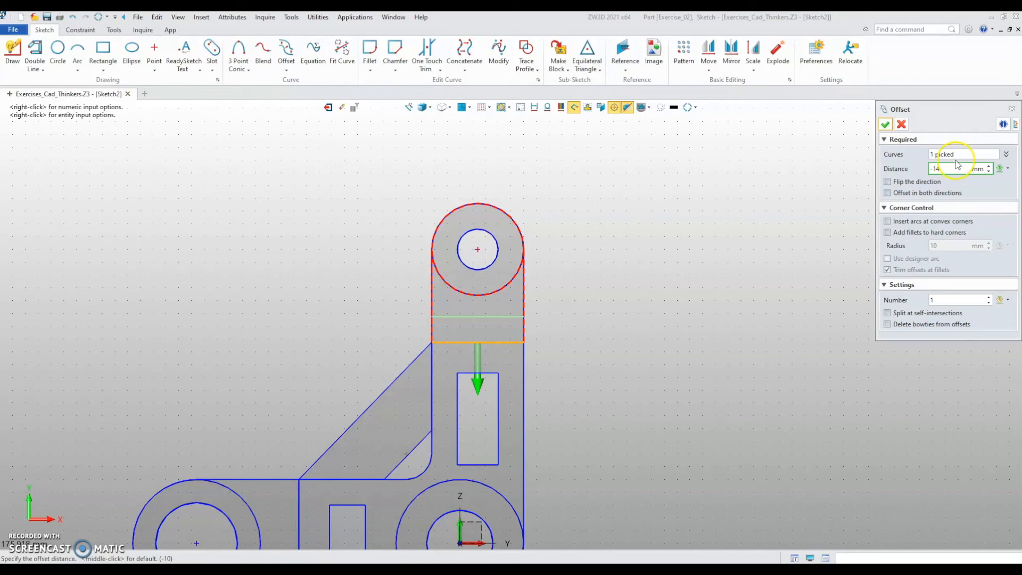
{"action": "middle_click_drag", "start_coordinate": [669, 409], "coordinate": [700, 354]}
{"action": "middle_click", "coordinate": [700, 349]}
{"action": "middle_click", "coordinate": [682, 346]}
{"action": "scroll", "coordinate": [682, 347], "scroll_direction": "up", "scroll_amount": 2}
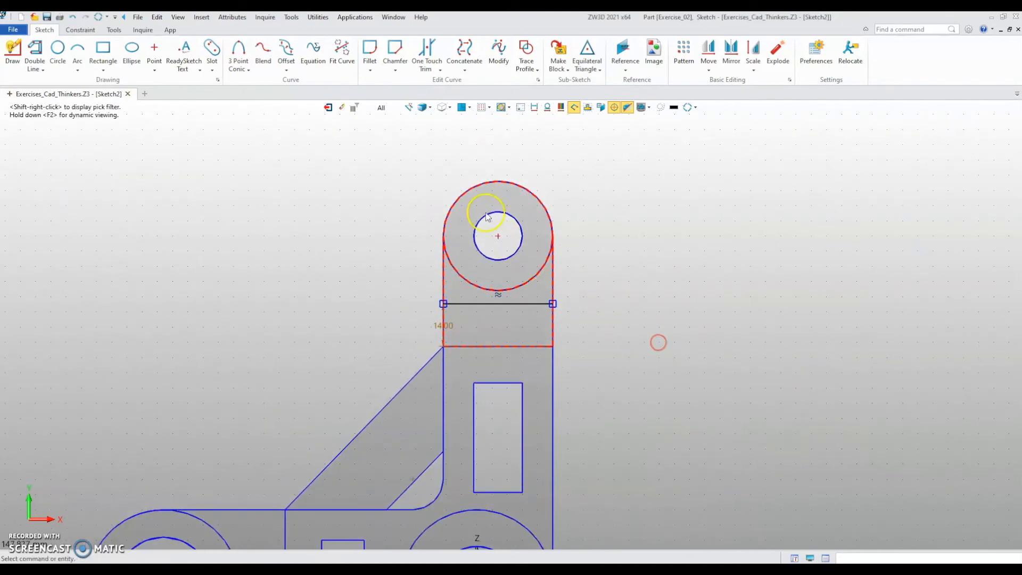
- Convert the upper boss's referenced outer circle from construction to regular sketch geometry
{"action": "right_click", "coordinate": [477, 178]}
{"action": "right_click", "coordinate": [467, 190]}
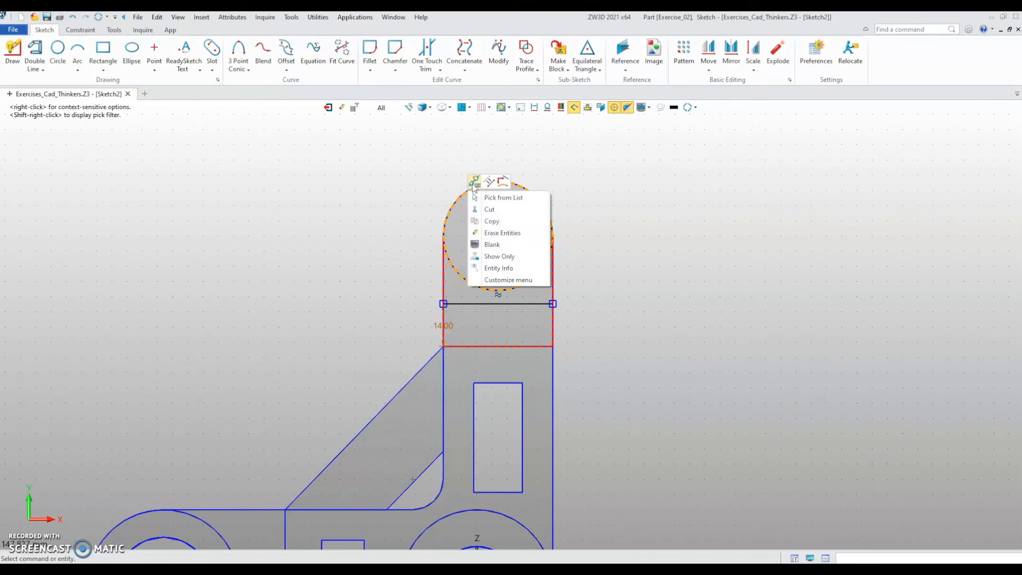
{"action": "left_click", "coordinate": [472, 184]}
{"action": "right_click", "coordinate": [472, 192]}
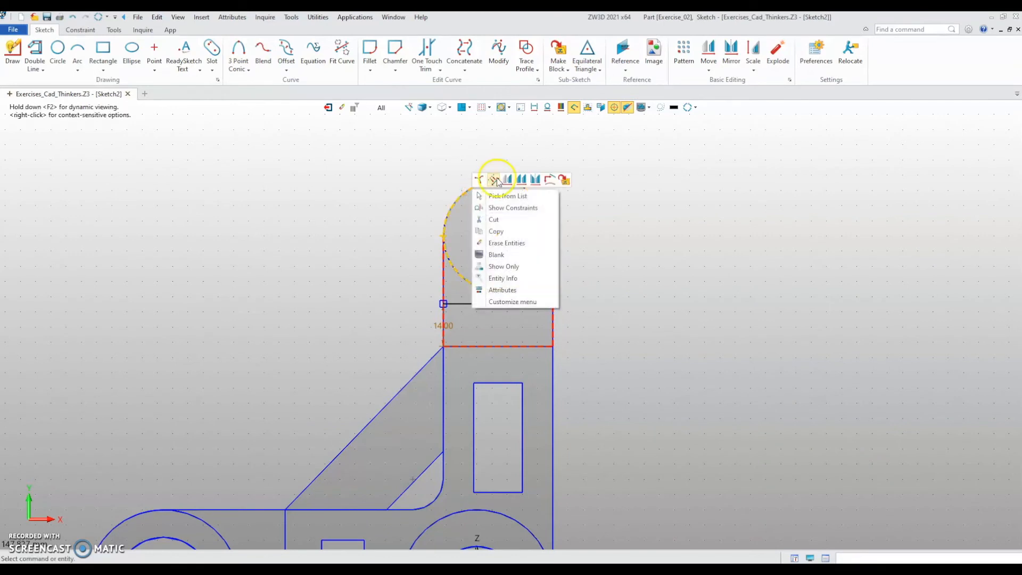
{"action": "left_click", "coordinate": [497, 177]}
- Convert the upper arm's two referenced side lines from construction to regular sketch geometry
{"action": "right_click", "coordinate": [443, 279]}
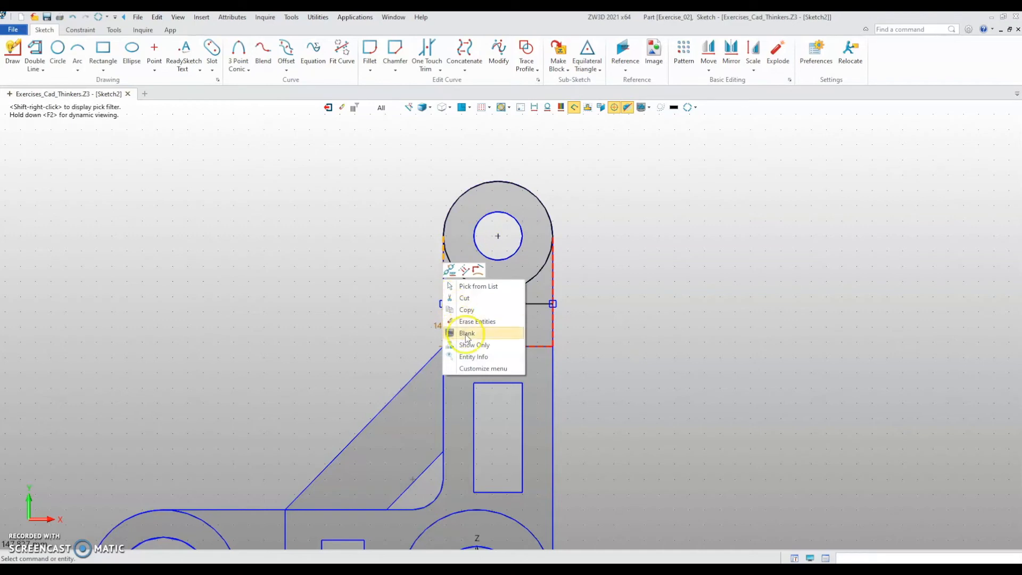
{"action": "left_click", "coordinate": [465, 270]}
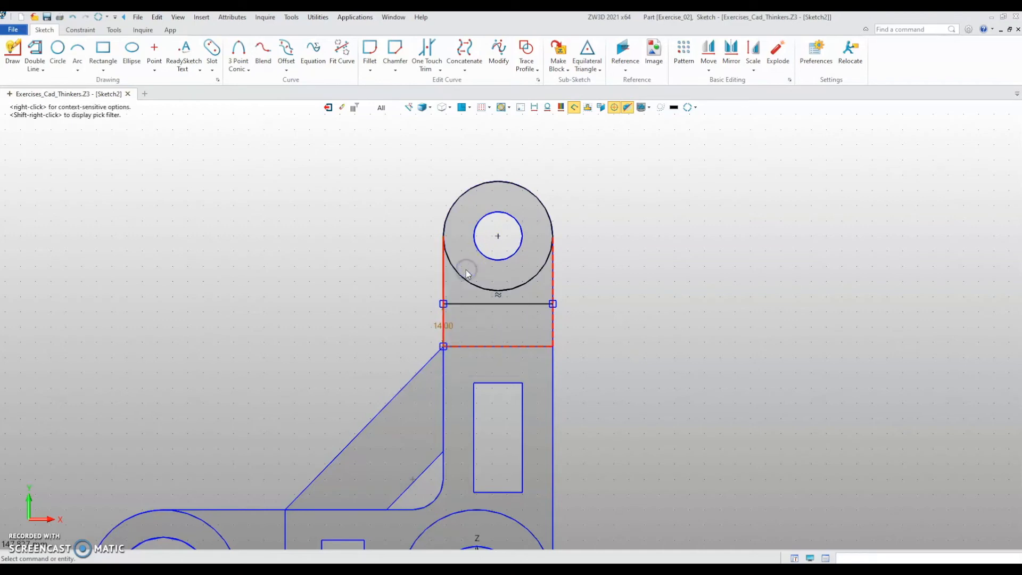
{"action": "right_click", "coordinate": [445, 281]}
{"action": "left_click", "coordinate": [453, 270]}
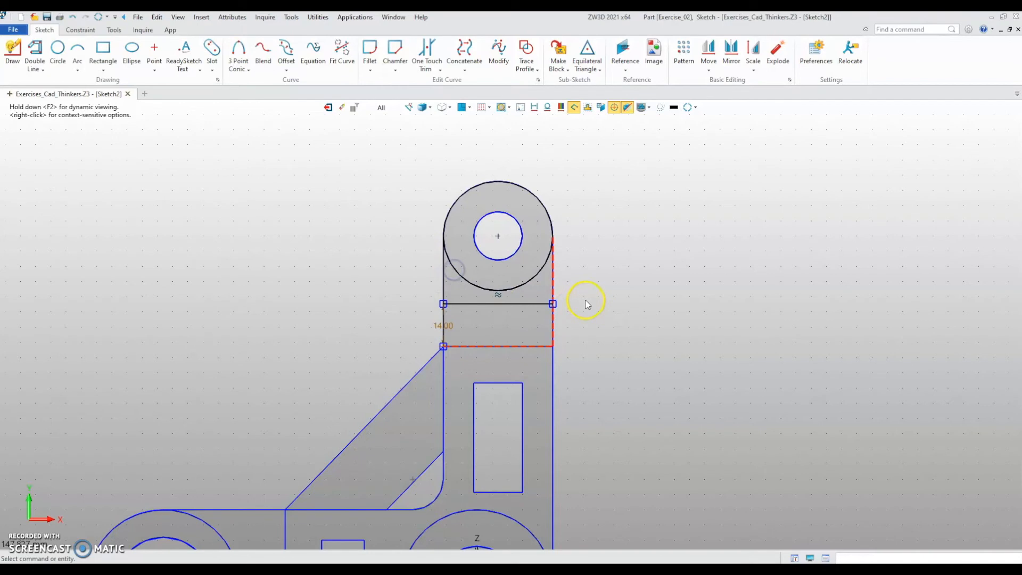
{"action": "right_click", "coordinate": [555, 277]}
{"action": "right_click", "coordinate": [554, 275]}
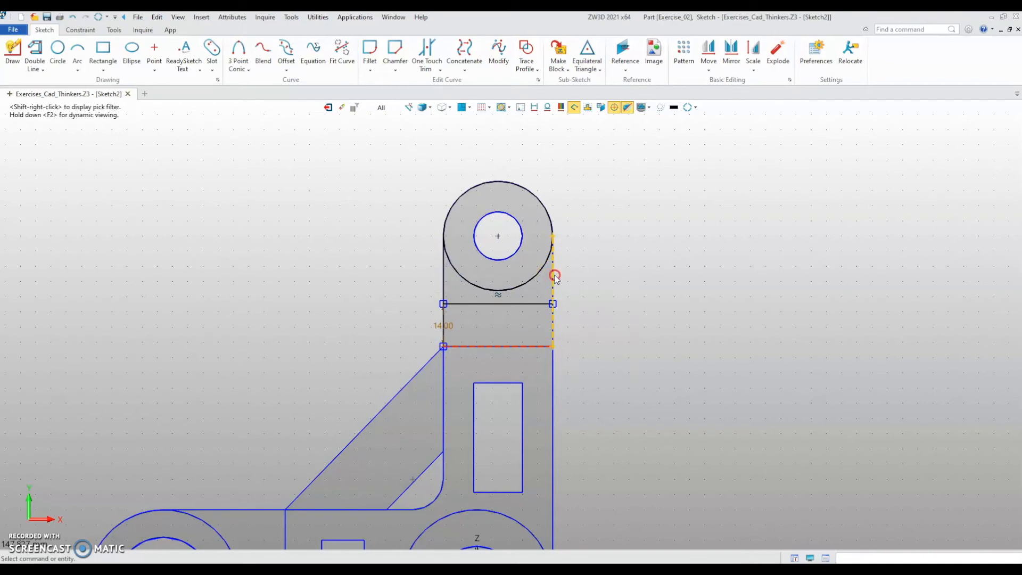
{"action": "left_click", "coordinate": [575, 266]}
- Erase the horizontal reference line at the base of the upper arm
{"action": "scroll", "coordinate": [598, 337], "scroll_direction": "up", "scroll_amount": 3}
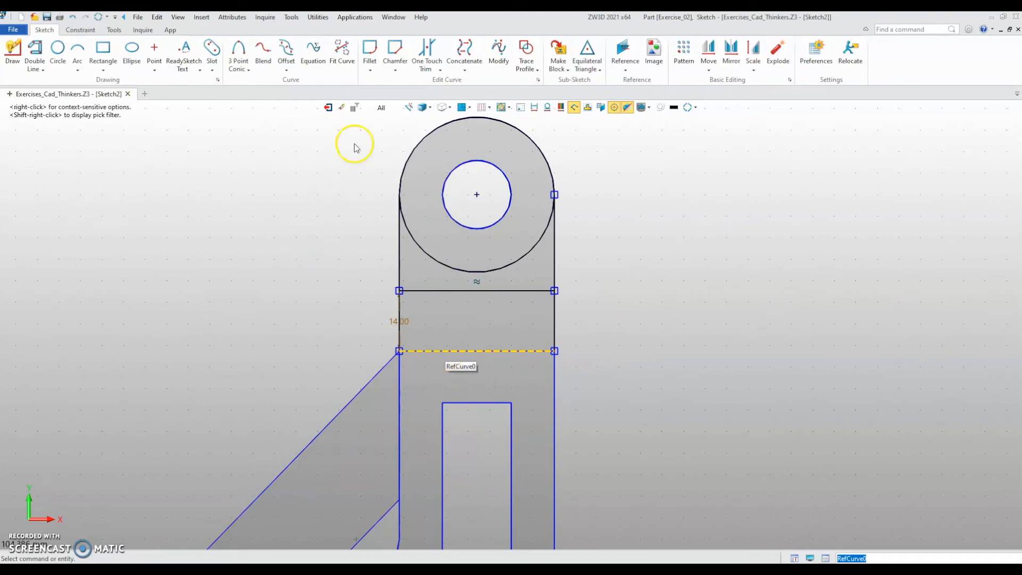
{"action": "left_click", "coordinate": [341, 111]}
{"action": "left_click", "coordinate": [477, 351]}
{"action": "middle_click", "coordinate": [468, 351]}
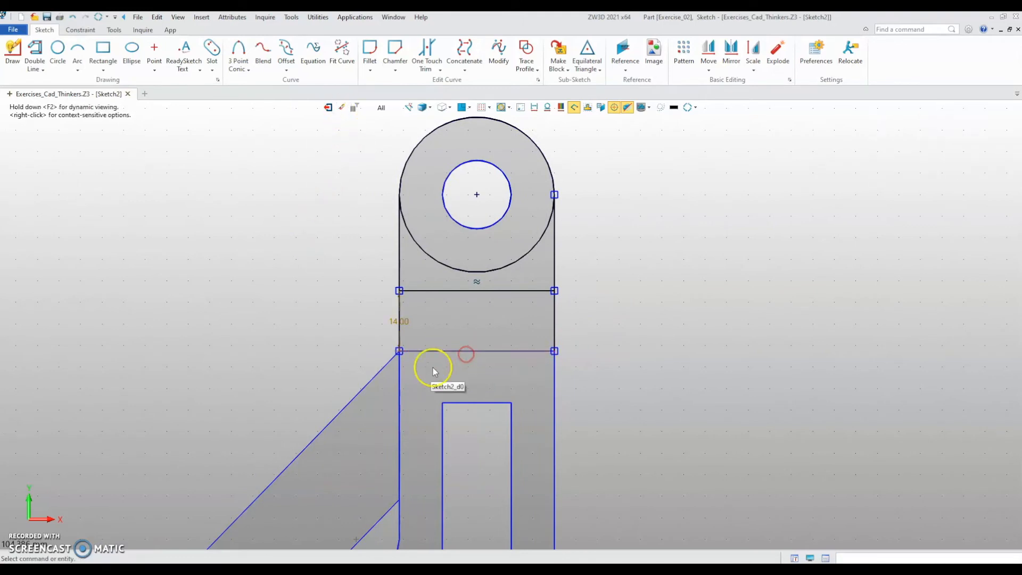
- Trim the upper arm's side lines below the offset line and the boss circle's lower arc to leave one closed profile
{"action": "left_click", "coordinate": [429, 61]}
{"action": "left_click", "coordinate": [399, 320]}
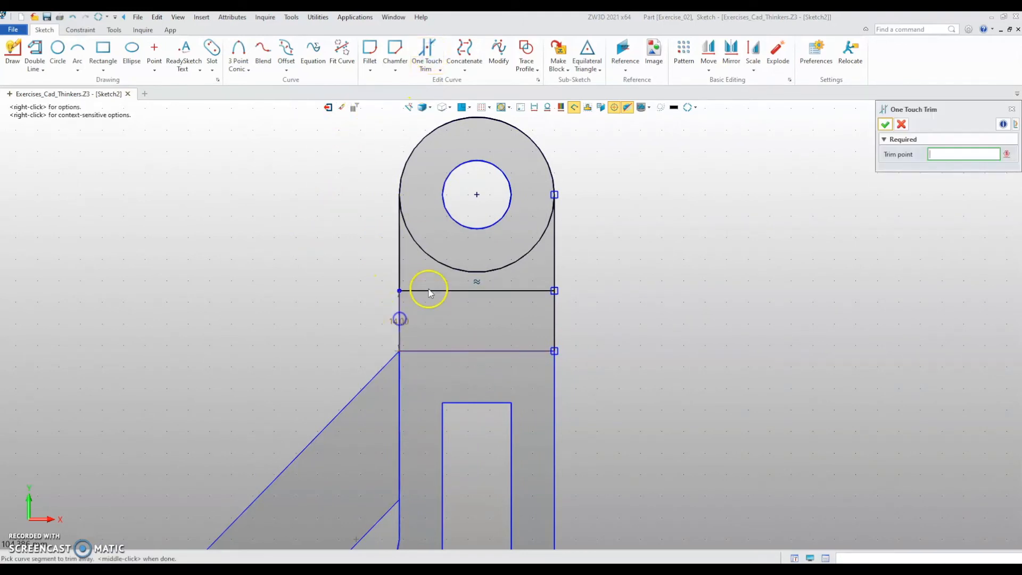
{"action": "left_click", "coordinate": [461, 269]}
{"action": "scroll", "coordinate": [607, 292], "scroll_direction": "down", "scroll_amount": 3}
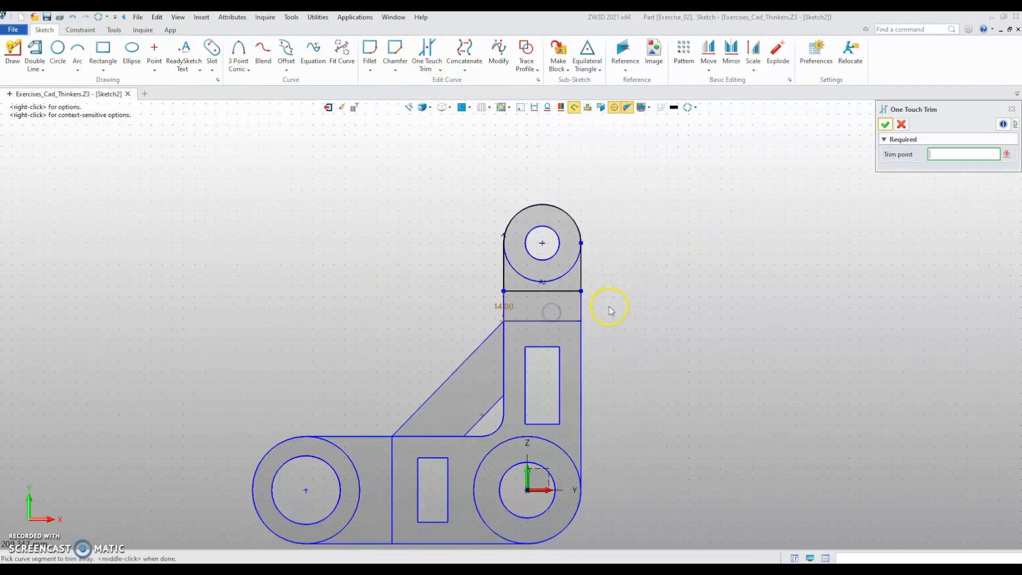
{"action": "middle_click_drag", "start_coordinate": [669, 350], "coordinate": [658, 353]}
{"action": "scroll", "coordinate": [634, 308], "scroll_direction": "up", "scroll_amount": 1}
{"action": "middle_click_drag", "start_coordinate": [634, 308], "coordinate": [736, 335]}
{"action": "middle_click_drag", "start_coordinate": [674, 300], "coordinate": [716, 223]}
{"action": "key", "text": "Escape"}
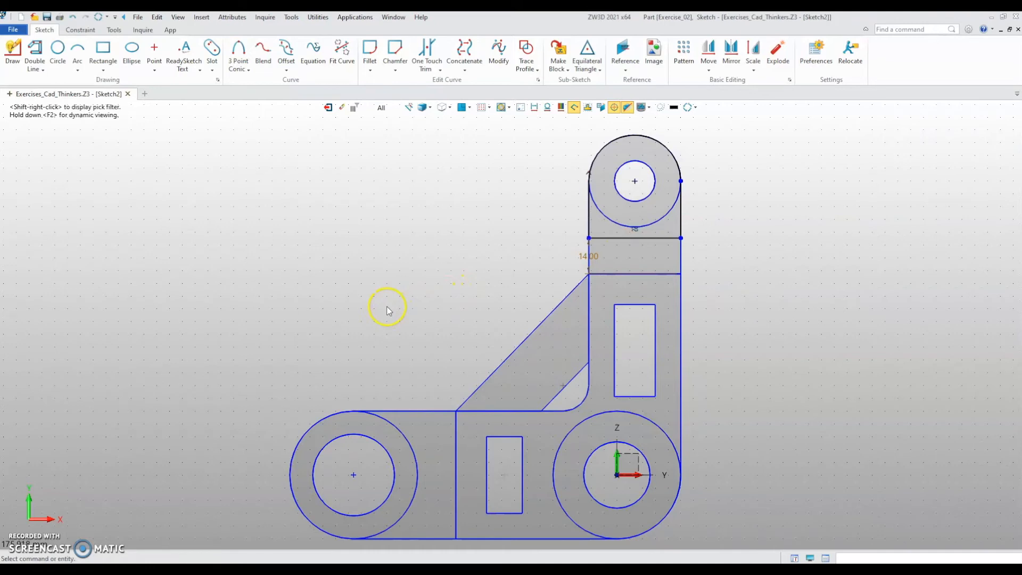
- Reference the left boss's outer circle, the left arm's two long edges and its vertical edge at the body as construction geometry
{"action": "middle_click_drag", "start_coordinate": [387, 311], "coordinate": [422, 235]}
{"action": "scroll", "coordinate": [360, 405], "scroll_direction": "up", "scroll_amount": 2}
{"action": "middle_click_drag", "start_coordinate": [368, 402], "coordinate": [341, 351]}
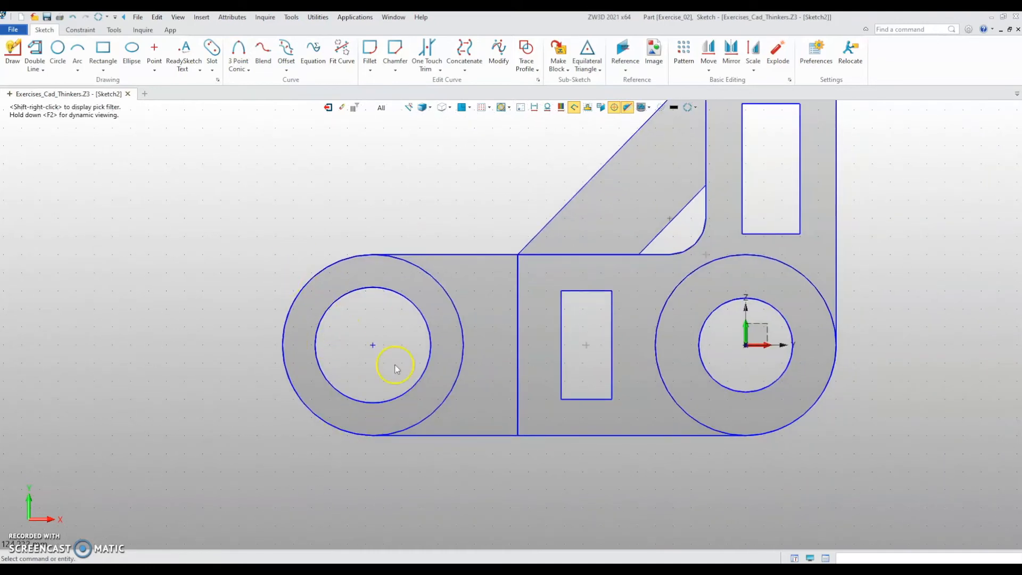
{"action": "middle_click_drag", "start_coordinate": [166, 303], "coordinate": [141, 314]}
{"action": "left_click", "coordinate": [624, 50]}
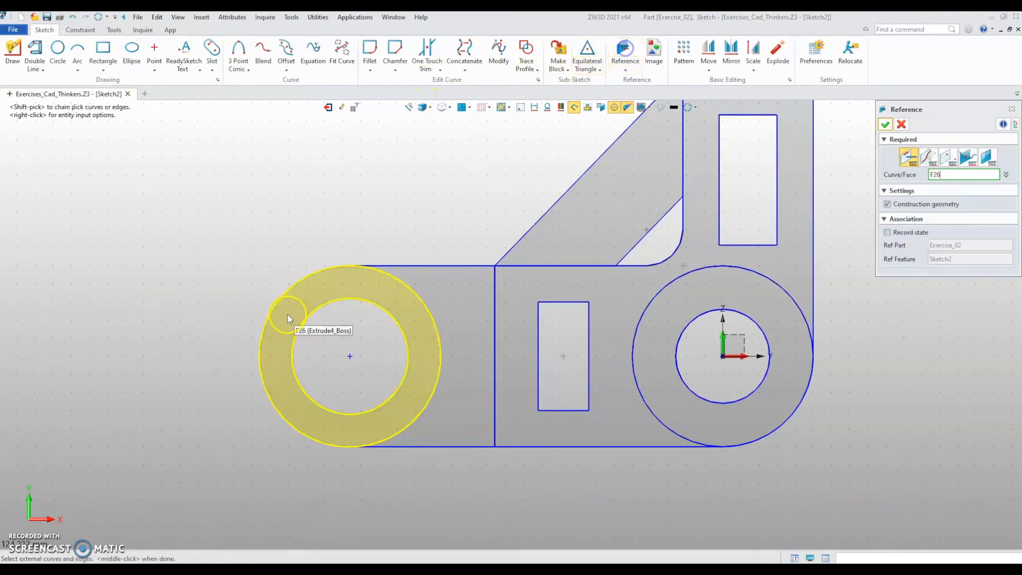
{"action": "left_click", "coordinate": [281, 298]}
{"action": "left_click", "coordinate": [448, 265]}
{"action": "left_click", "coordinate": [496, 298]}
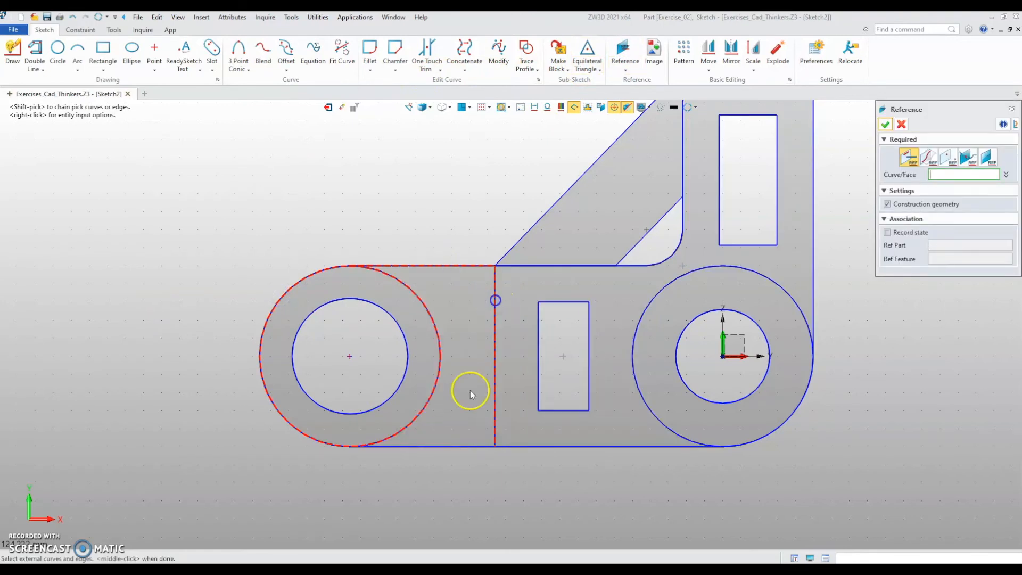
{"action": "left_click", "coordinate": [448, 450]}
{"action": "middle_click", "coordinate": [429, 481]}
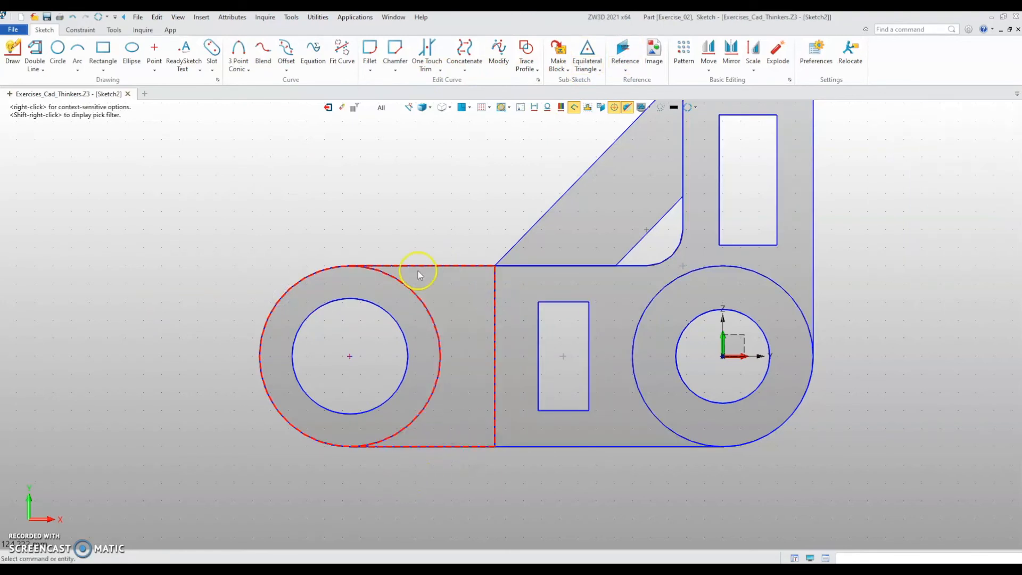
- Offset the left arm's vertical reference line 14 mm toward the left boss
{"action": "left_click", "coordinate": [286, 64]}
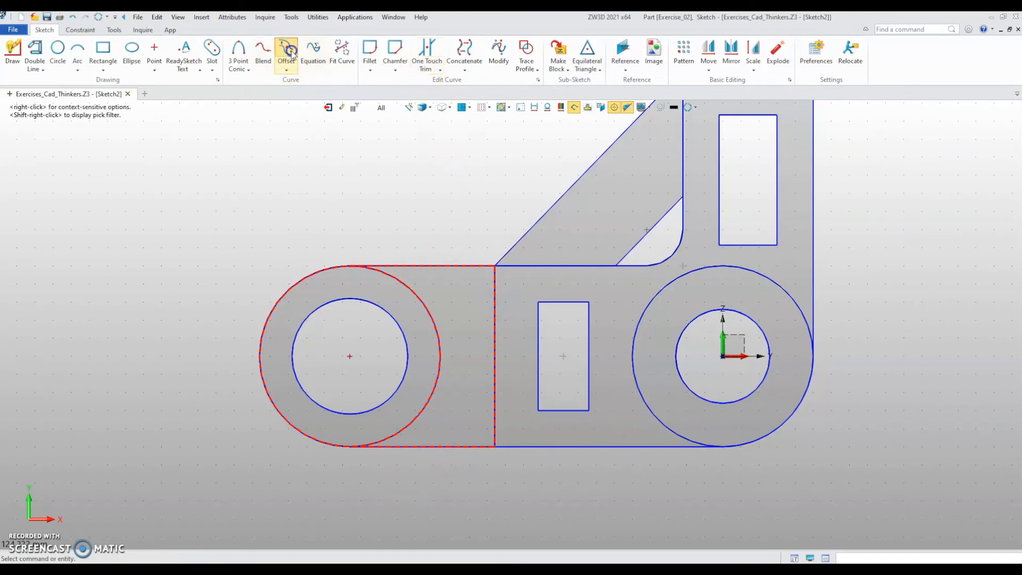
{"action": "left_click", "coordinate": [492, 355]}
{"action": "middle_click", "coordinate": [444, 371]}
{"action": "type", "text": "14"}
{"action": "key", "text": "Return"}
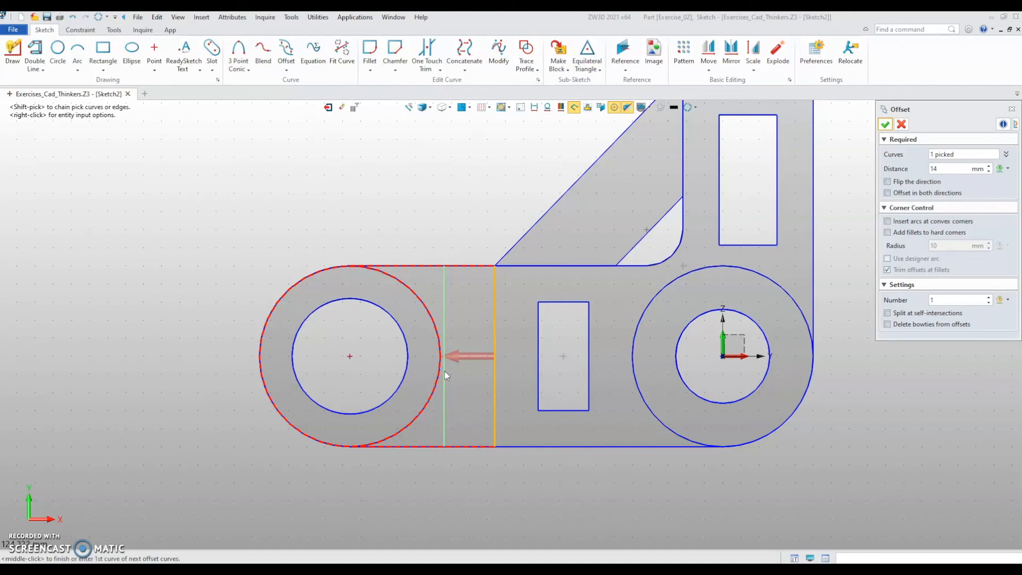
{"action": "middle_click", "coordinate": [192, 328]}
- Convert the left boss's referenced outer circle from construction to regular sketch geometry
{"action": "right_click", "coordinate": [311, 275]}
{"action": "left_click", "coordinate": [315, 268]}
{"action": "right_click", "coordinate": [299, 278]}
{"action": "left_click", "coordinate": [306, 270]}
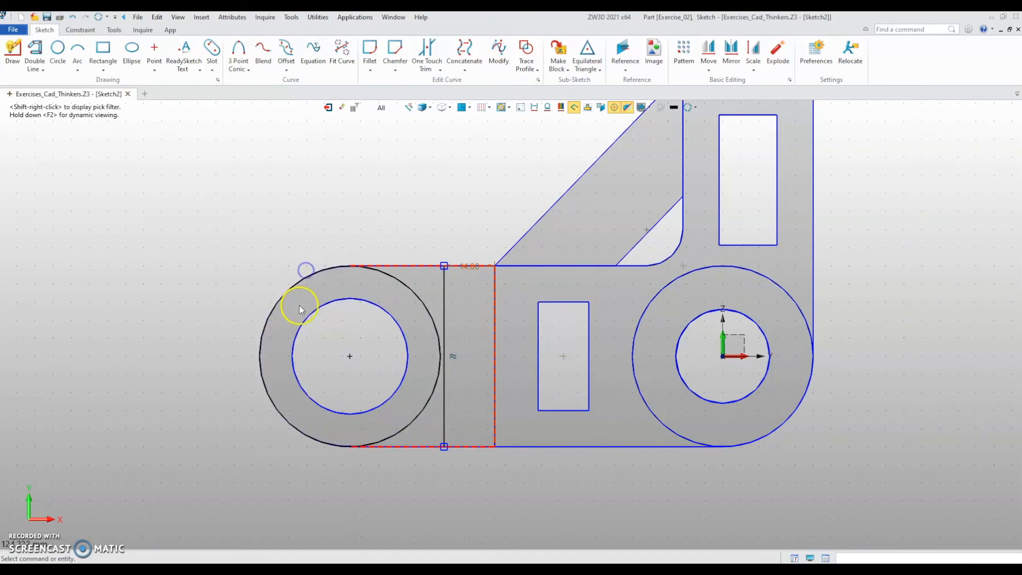
{"action": "middle_click_drag", "start_coordinate": [327, 303], "coordinate": [309, 308]}
- Convert the left arm's upper and lower referenced lines from construction to regular sketch geometry
{"action": "right_click", "coordinate": [373, 270]}
{"action": "left_click", "coordinate": [381, 258]}
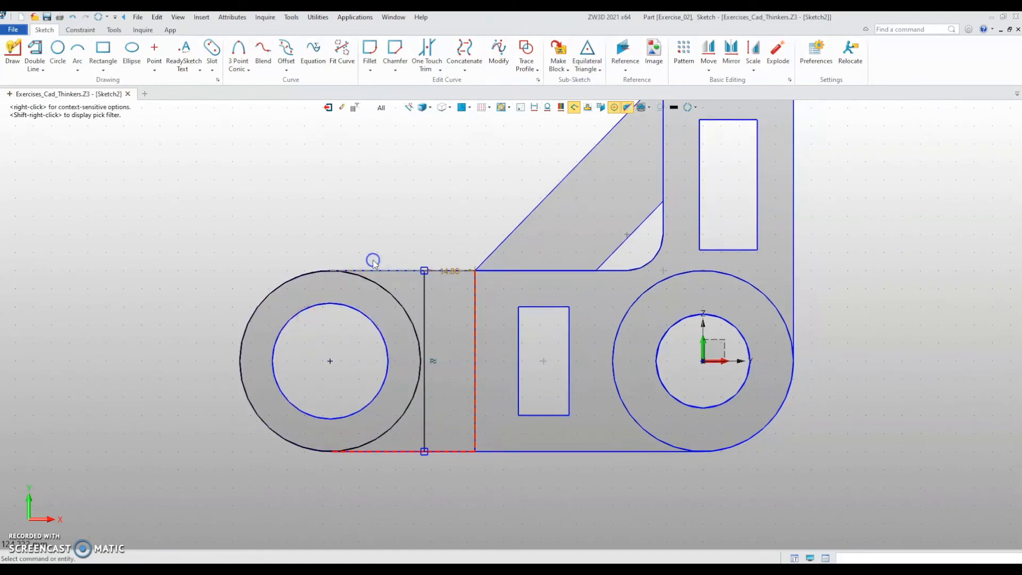
{"action": "right_click", "coordinate": [376, 270]}
{"action": "left_click", "coordinate": [381, 260]}
{"action": "middle_click_drag", "start_coordinate": [358, 441], "coordinate": [360, 380]}
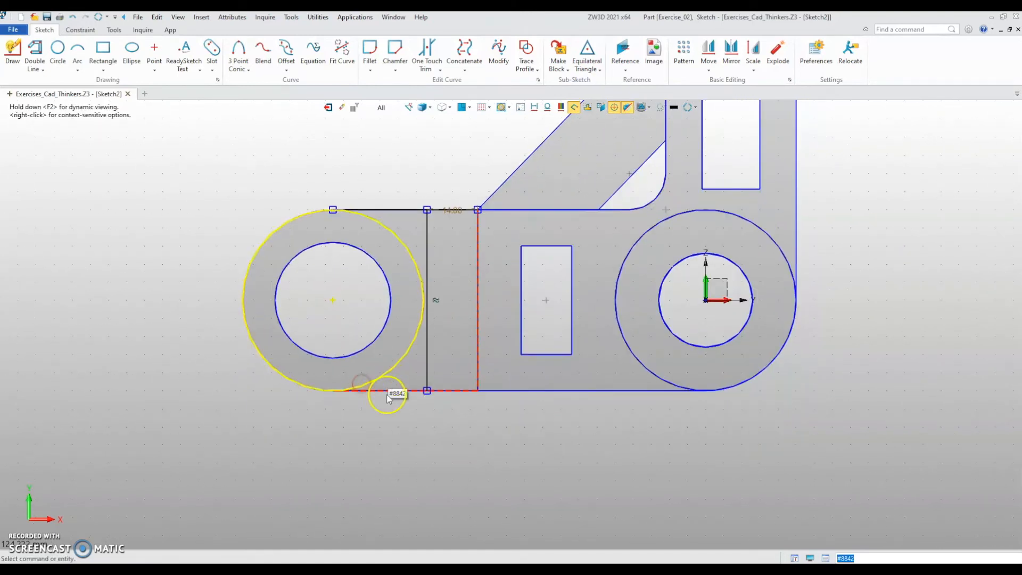
{"action": "right_click", "coordinate": [388, 396]}
{"action": "left_click", "coordinate": [395, 386]}
{"action": "right_click", "coordinate": [393, 384]}
{"action": "left_click", "coordinate": [400, 374]}
- Trim away the left boss circle's arc facing the arm and the upper and lower line segments between the offset and reference verticals
{"action": "scroll", "coordinate": [390, 440], "scroll_direction": "down", "scroll_amount": 1}
{"action": "left_click", "coordinate": [426, 51]}
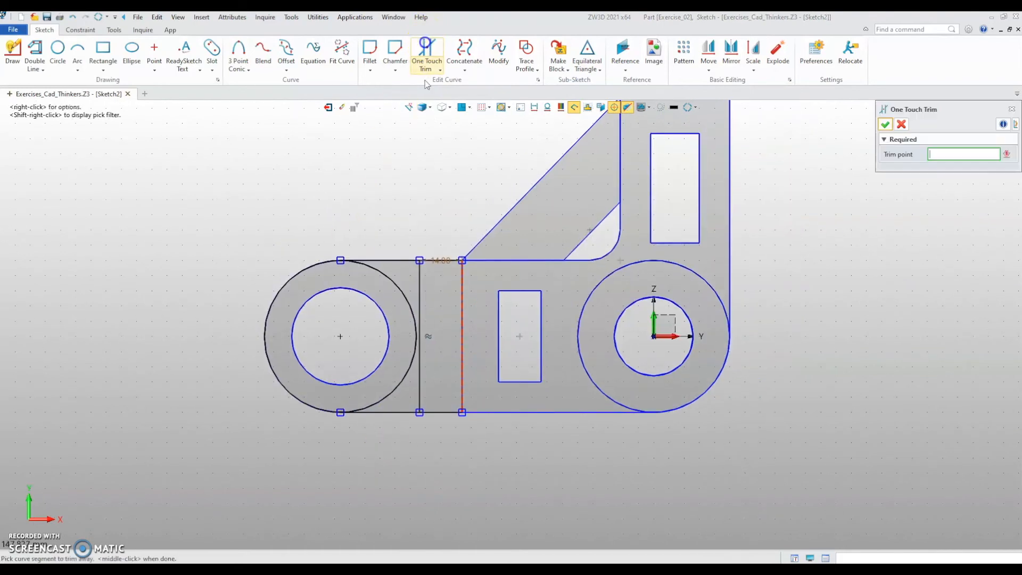
{"action": "left_click", "coordinate": [409, 302]}
{"action": "scroll", "coordinate": [421, 271], "scroll_direction": "up", "scroll_amount": 2}
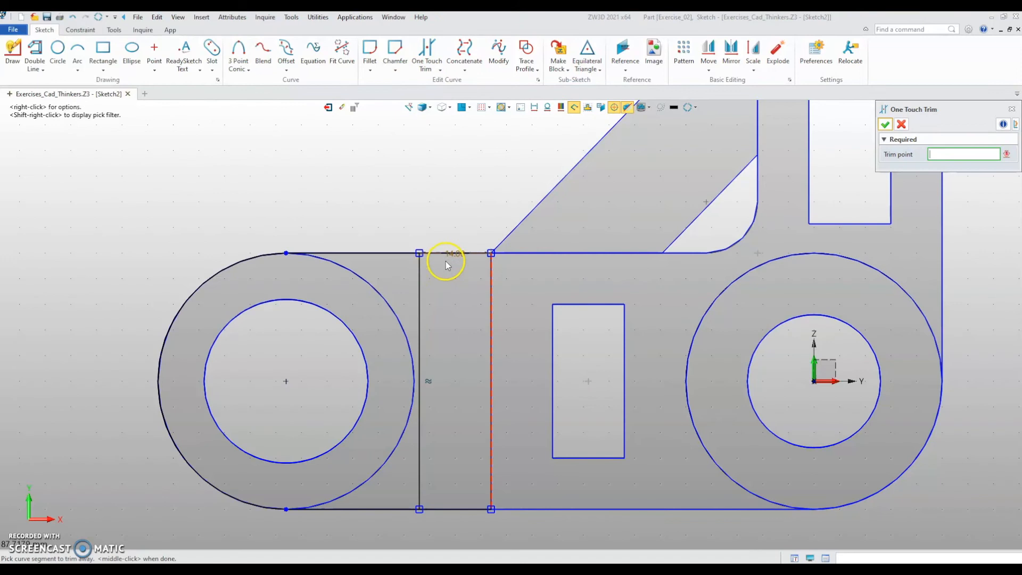
{"action": "left_click", "coordinate": [450, 260]}
{"action": "left_click", "coordinate": [442, 509]}
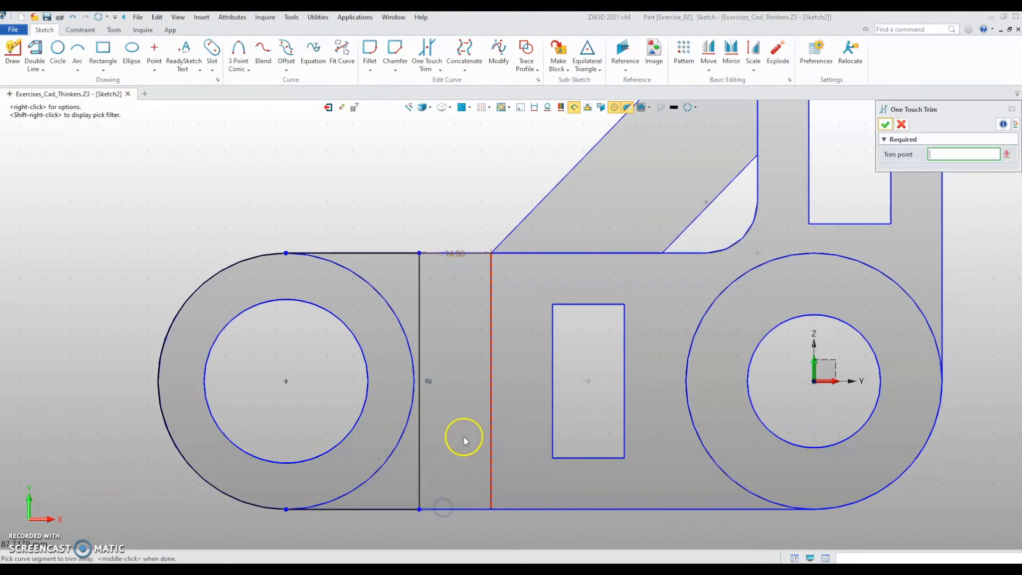
{"action": "middle_click", "coordinate": [486, 317]}
- Erase the left arm's vertical reference line and its 14 mm offset dimension
{"action": "right_click", "coordinate": [486, 317]}
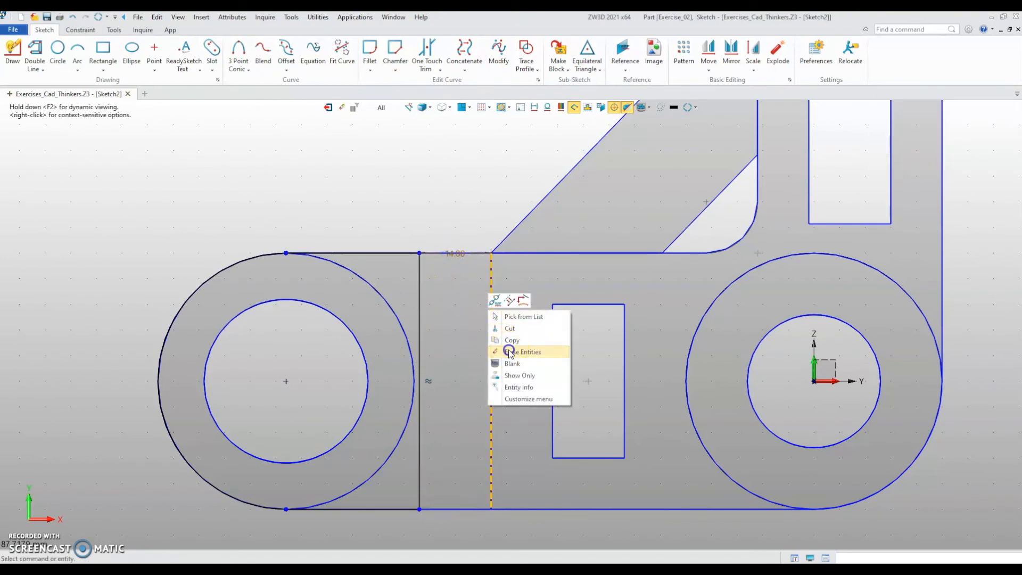
{"action": "left_click", "coordinate": [497, 350]}
{"action": "scroll", "coordinate": [497, 351], "scroll_direction": "down", "scroll_amount": 2}
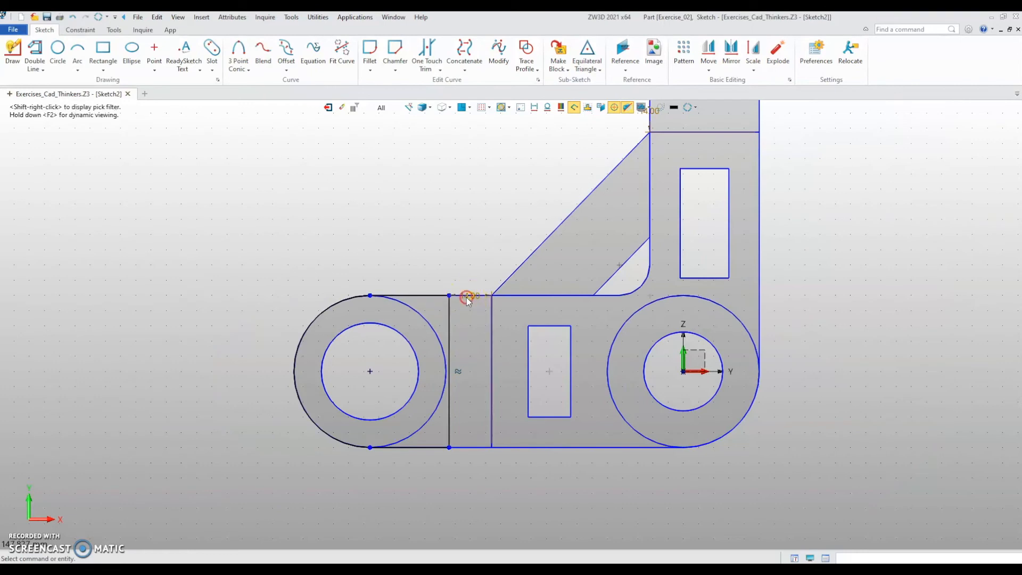
{"action": "scroll", "coordinate": [473, 300], "scroll_direction": "up", "scroll_amount": 2}
{"action": "right_click", "coordinate": [483, 292]}
{"action": "key", "text": "Escape"}
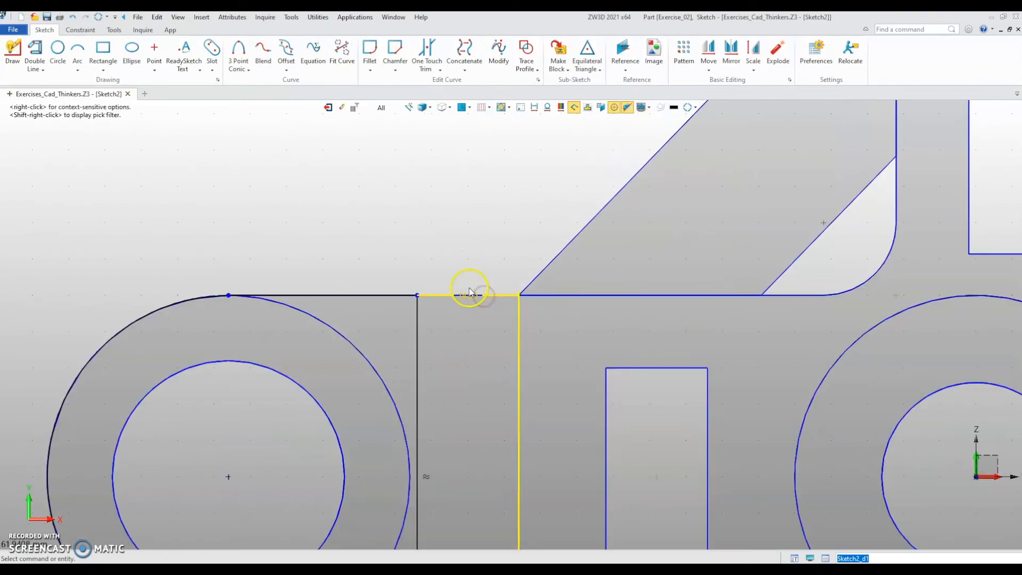
{"action": "right_click", "coordinate": [468, 306]}
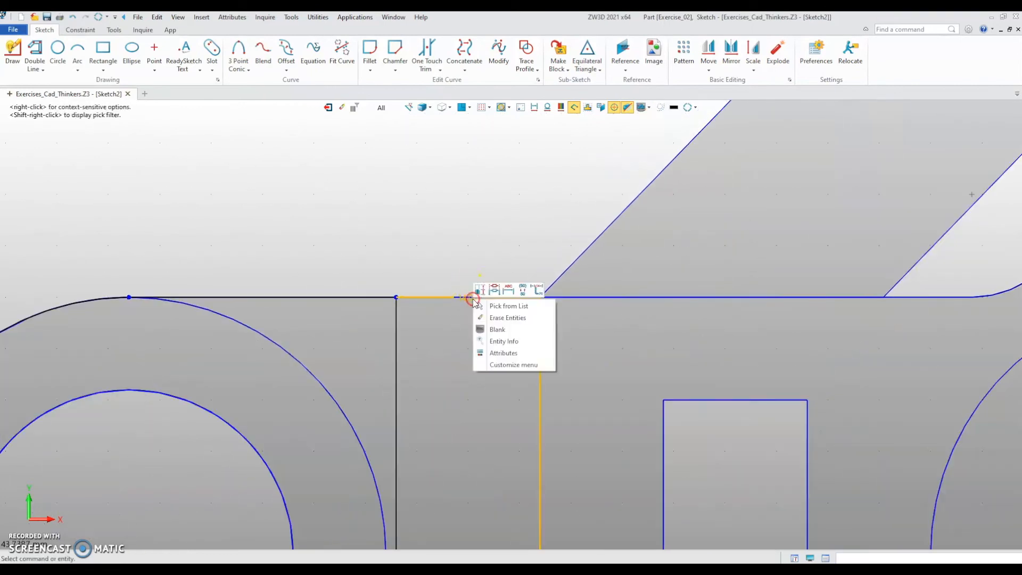
{"action": "left_click", "coordinate": [498, 318]}
- Auto-constrain the sketch using the origin as base point, and exit the sketch
{"action": "scroll", "coordinate": [462, 349], "scroll_direction": "down", "scroll_amount": 3}
{"action": "scroll", "coordinate": [462, 349], "scroll_direction": "down", "scroll_amount": 3}
{"action": "middle_click_drag", "start_coordinate": [441, 290], "coordinate": [399, 317]}
{"action": "scroll", "coordinate": [545, 337], "scroll_direction": "up", "scroll_amount": 2}
{"action": "middle_click_drag", "start_coordinate": [336, 323], "coordinate": [358, 319]}
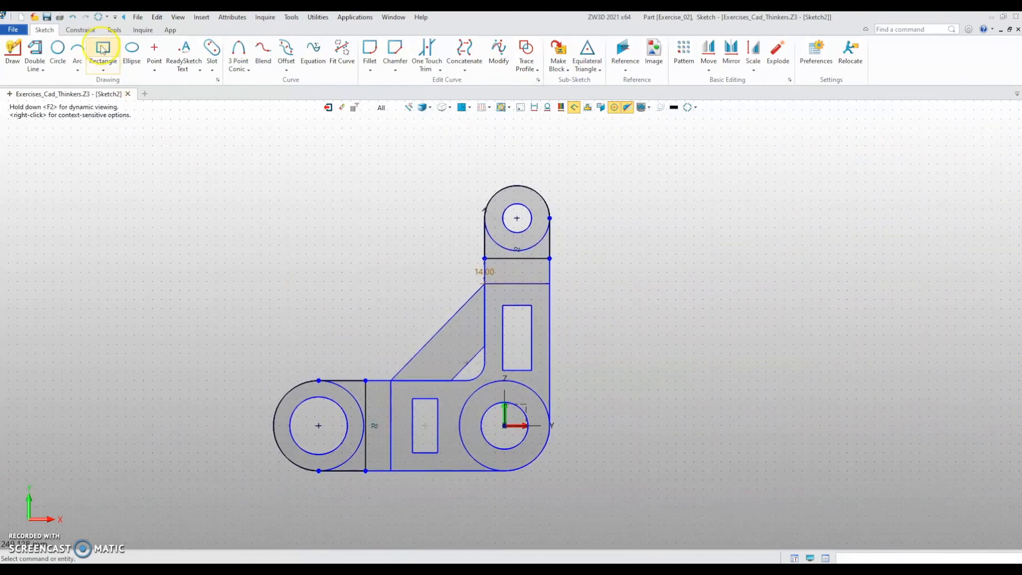
{"action": "left_click", "coordinate": [81, 30]}
{"action": "left_click", "coordinate": [138, 56]}
{"action": "left_click", "coordinate": [503, 425]}
{"action": "left_click", "coordinate": [878, 124]}
{"action": "scroll", "coordinate": [570, 320], "scroll_direction": "down", "scroll_amount": 2}
{"action": "scroll", "coordinate": [430, 376], "scroll_direction": "up", "scroll_amount": 1}
{"action": "middle_click_drag", "start_coordinate": [385, 264], "coordinate": [351, 308]}
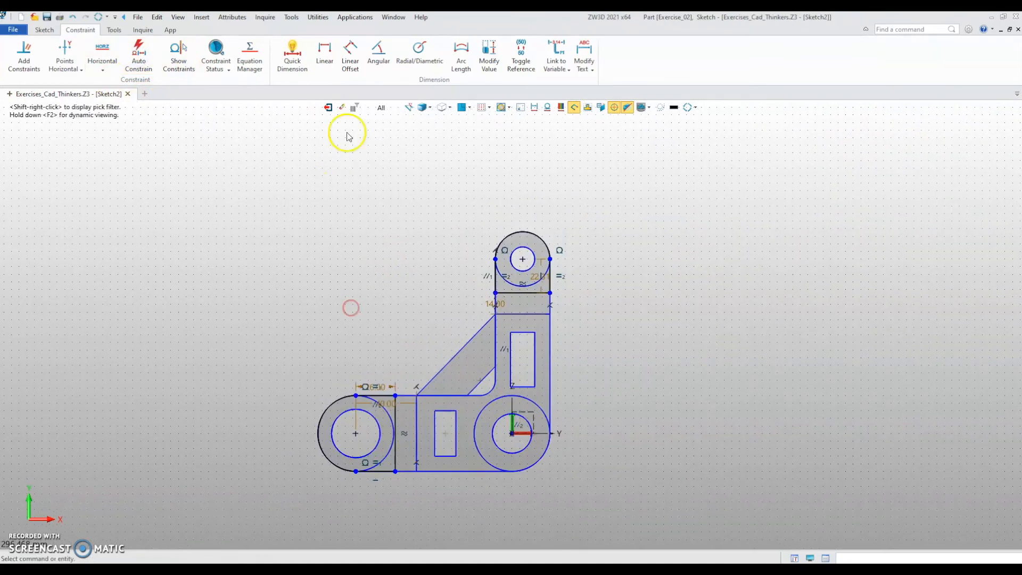
{"action": "left_click", "coordinate": [328, 108]}
{"action": "mouse_move", "coordinate": [312, 171]}
{"action": "middle_mouse_down"}
{"action": "mouse_move", "coordinate": [269, 330]}
{"action": "mouse_move", "coordinate": [354, 337]}
{"action": "mouse_move", "coordinate": [420, 365]}
{"action": "middle_mouse_up"}
{"action": "scroll", "coordinate": [425, 349], "scroll_direction": "up", "scroll_amount": 3}
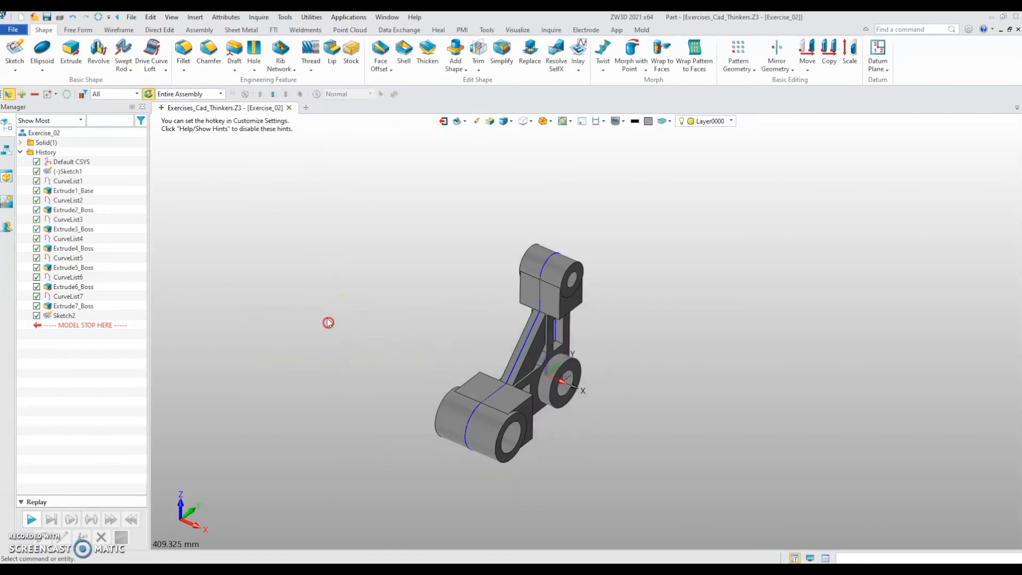
{"action": "left_click", "coordinate": [71, 50]}
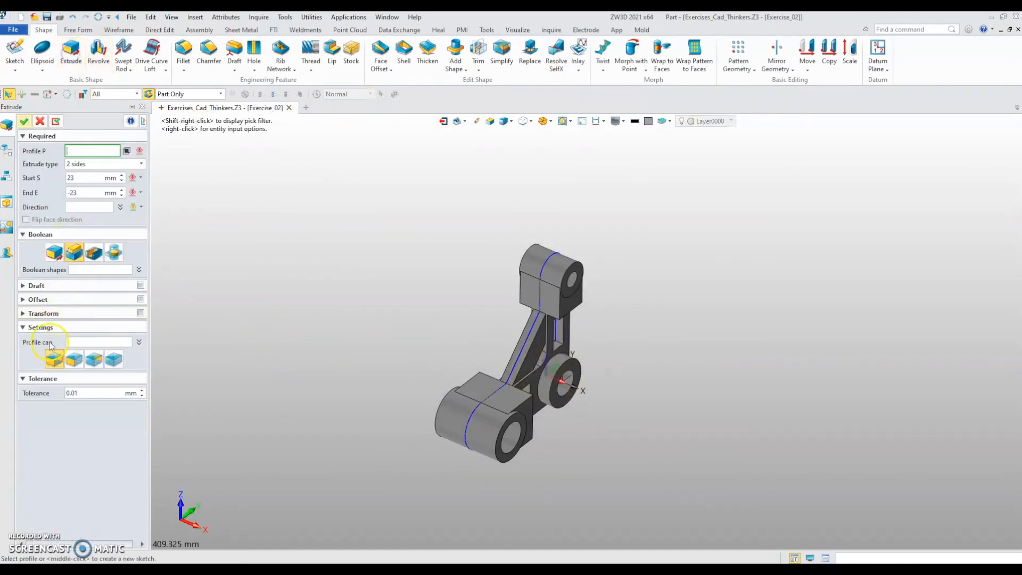
{"action": "left_click", "coordinate": [10, 152]}
{"action": "left_click", "coordinate": [65, 315]}
{"action": "left_click", "coordinate": [7, 125]}
{"action": "middle_click_drag", "start_coordinate": [274, 378], "coordinate": [308, 382]}
{"action": "right_click_drag", "start_coordinate": [305, 388], "coordinate": [299, 385]}
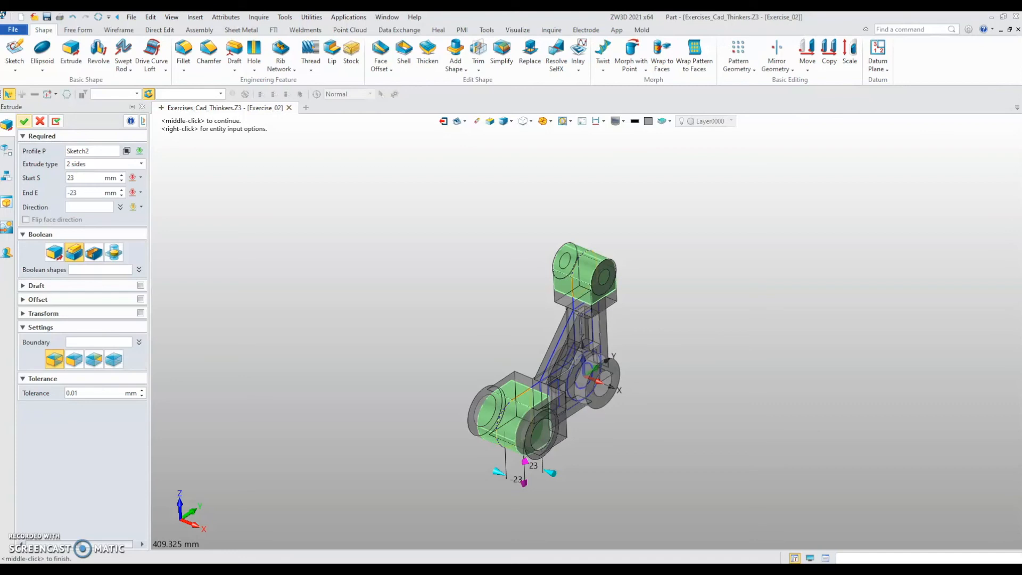
{"action": "middle_click", "coordinate": [130, 360]}
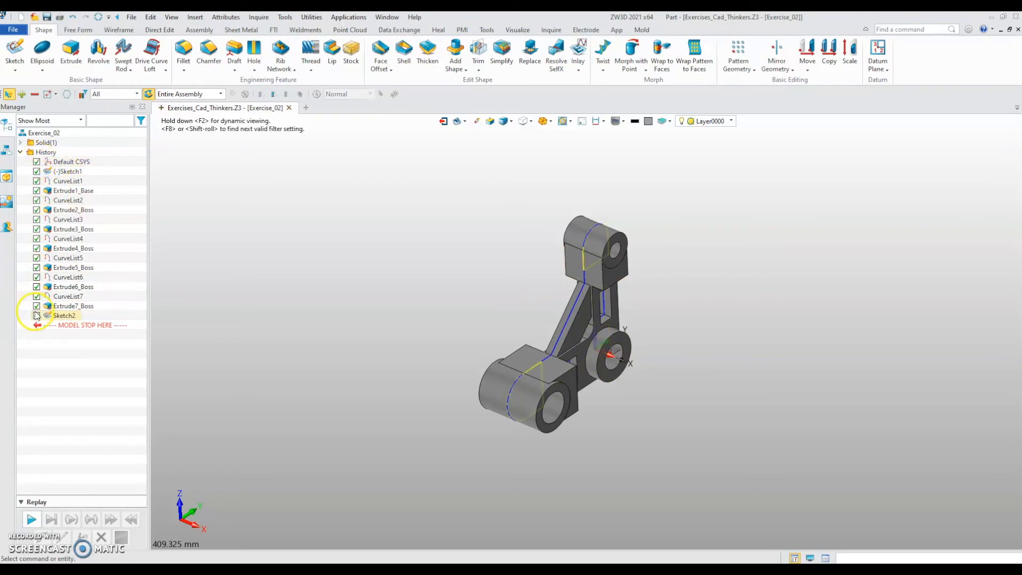
- Switch the model display to wireframe
{"action": "left_click", "coordinate": [502, 120]}
{"action": "scroll", "coordinate": [427, 294], "scroll_direction": "up", "scroll_amount": 2}
{"action": "middle_click_drag", "start_coordinate": [426, 294], "coordinate": [417, 248]}
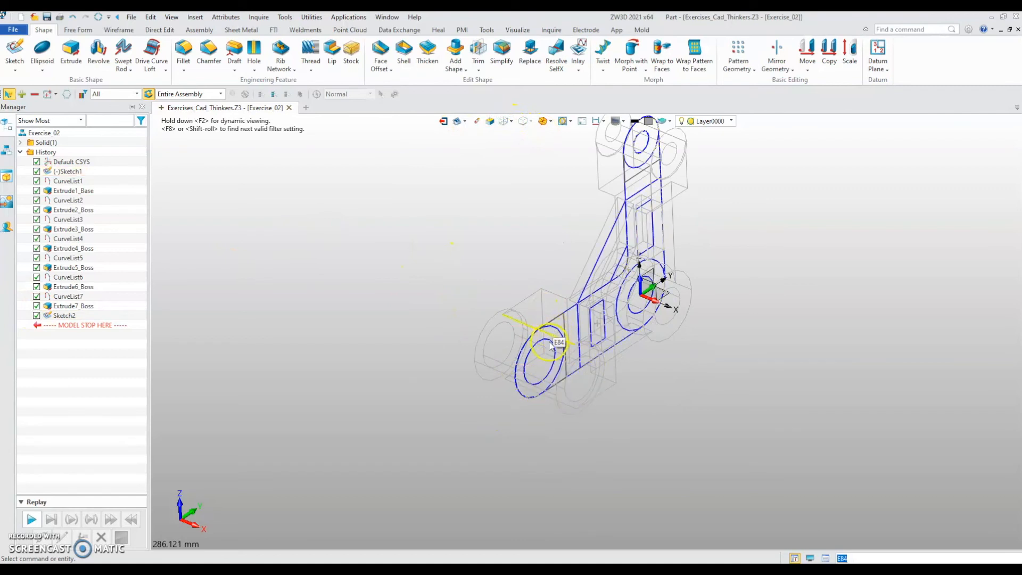
{"action": "middle_click_drag", "start_coordinate": [335, 261], "coordinate": [326, 343]}
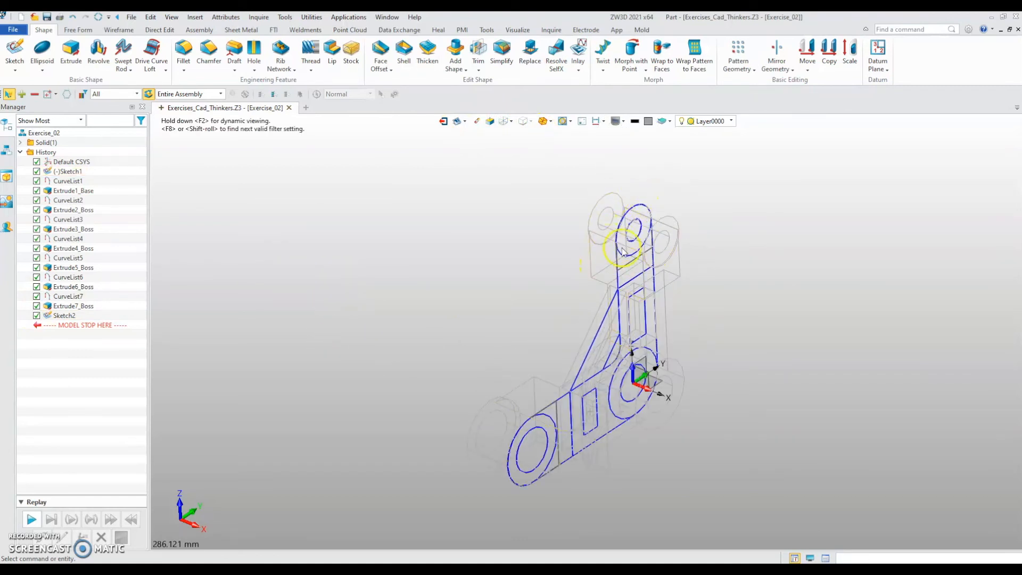
{"action": "scroll", "coordinate": [632, 261], "scroll_direction": "up", "scroll_amount": 5}
{"action": "scroll", "coordinate": [591, 258], "scroll_direction": "down", "scroll_amount": 4}
{"action": "middle_click_drag", "start_coordinate": [435, 290], "coordinate": [423, 337]}
{"action": "scroll", "coordinate": [506, 431], "scroll_direction": "up", "scroll_amount": 1}
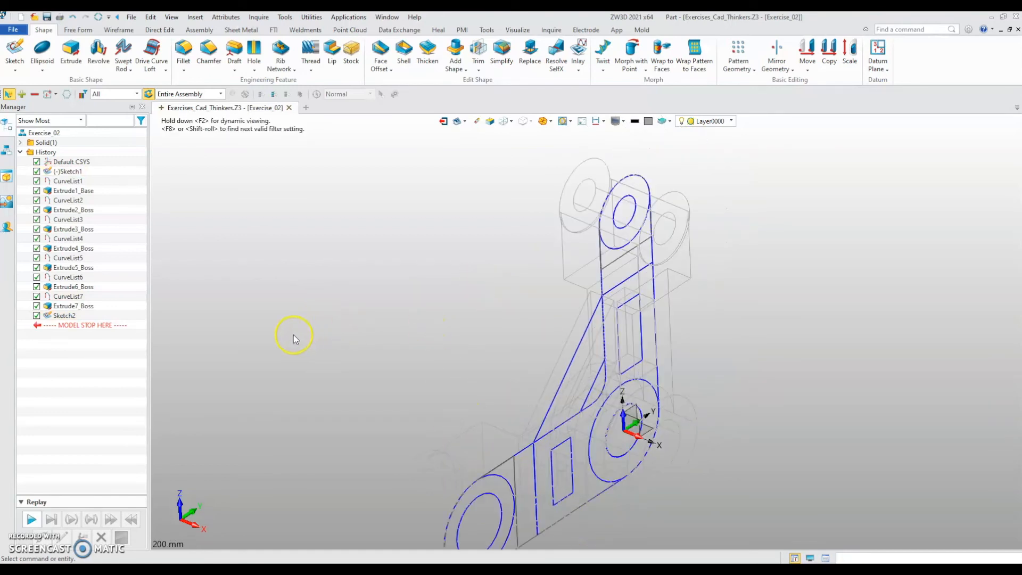
- Suppress the Default CSYS and the history features from CurveList4 through Extrude7_Boss
{"action": "left_click", "coordinate": [36, 296]}
{"action": "left_click", "coordinate": [37, 286]}
{"action": "left_click", "coordinate": [36, 277]}
{"action": "left_click", "coordinate": [36, 267]}
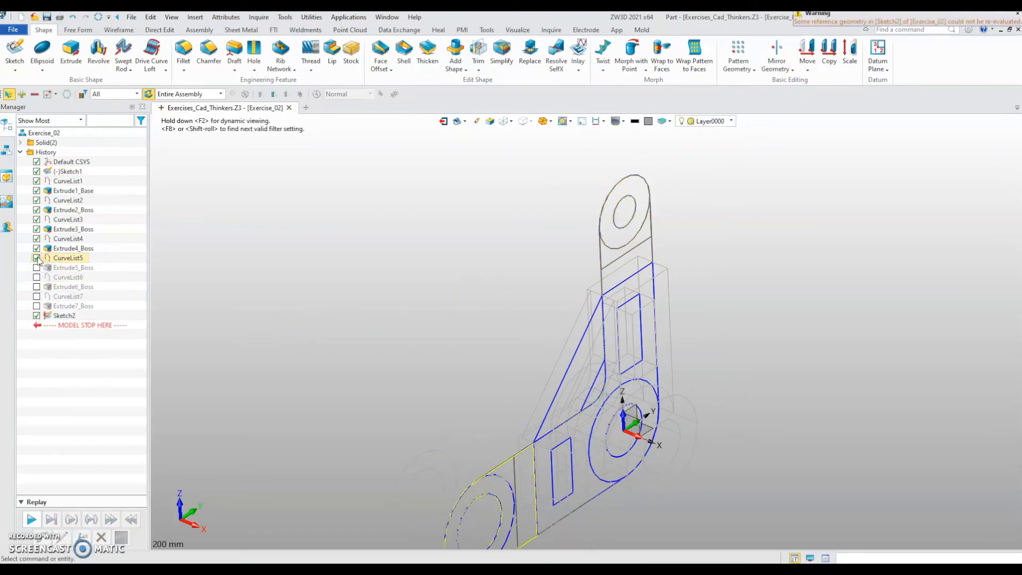
{"action": "left_click", "coordinate": [36, 161]}
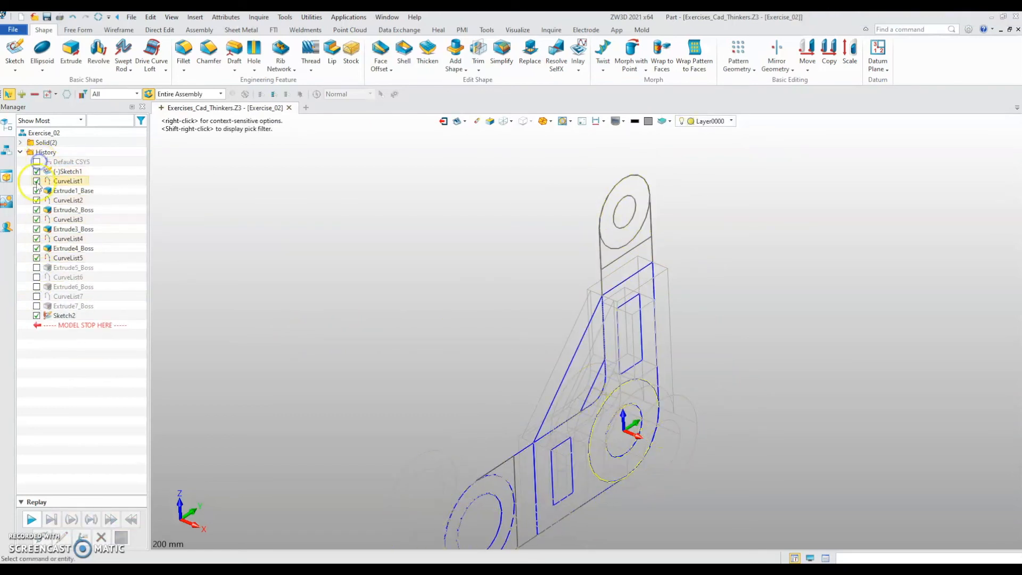
{"action": "left_click", "coordinate": [37, 258]}
{"action": "left_click", "coordinate": [36, 248]}
{"action": "left_click", "coordinate": [36, 238]}
- Create a curve list from the left boss's outer arc, its upper and lower lines and the closing vertical line
{"action": "middle_click_drag", "start_coordinate": [252, 386], "coordinate": [312, 339]}
{"action": "middle_click_drag", "start_coordinate": [361, 395], "coordinate": [380, 349]}
{"action": "scroll", "coordinate": [387, 374], "scroll_direction": "up", "scroll_amount": 1}
{"action": "right_click", "coordinate": [376, 318]}
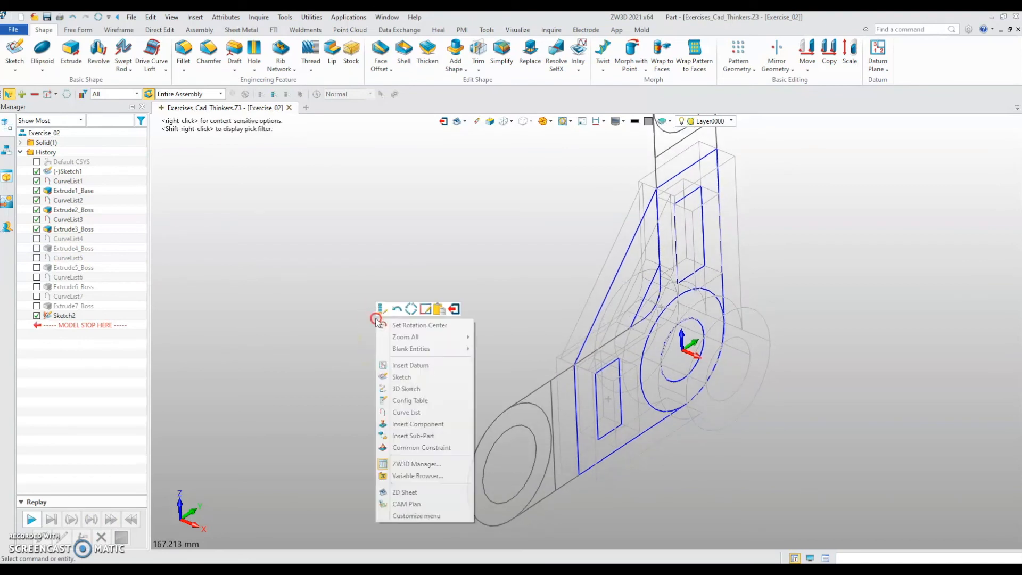
{"action": "left_click", "coordinate": [412, 411]}
{"action": "scroll", "coordinate": [456, 434], "scroll_direction": "up", "scroll_amount": 5}
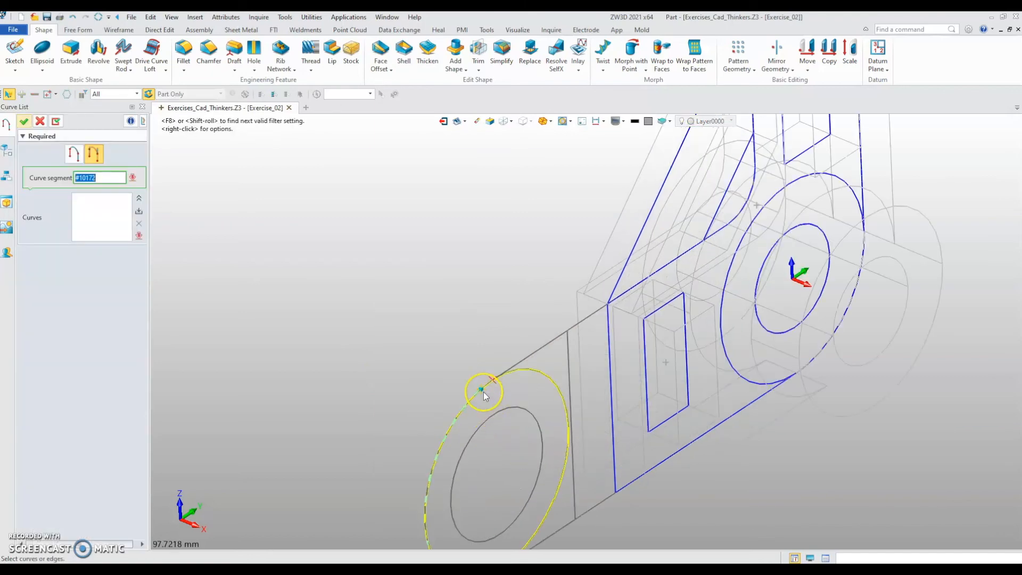
{"action": "scroll", "coordinate": [483, 392], "scroll_direction": "down", "scroll_amount": 2}
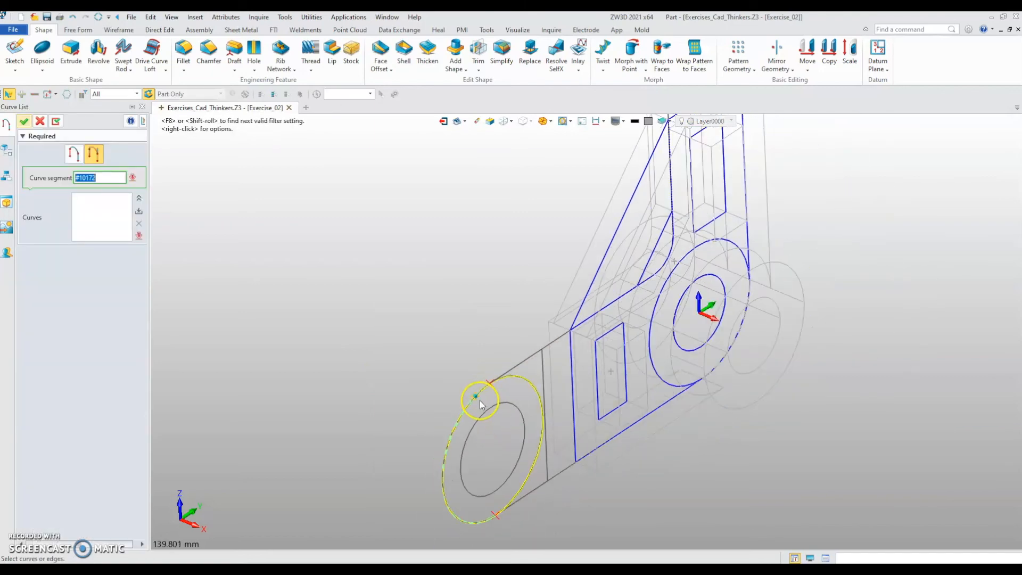
{"action": "left_click", "coordinate": [480, 400]}
{"action": "left_click", "coordinate": [521, 364]}
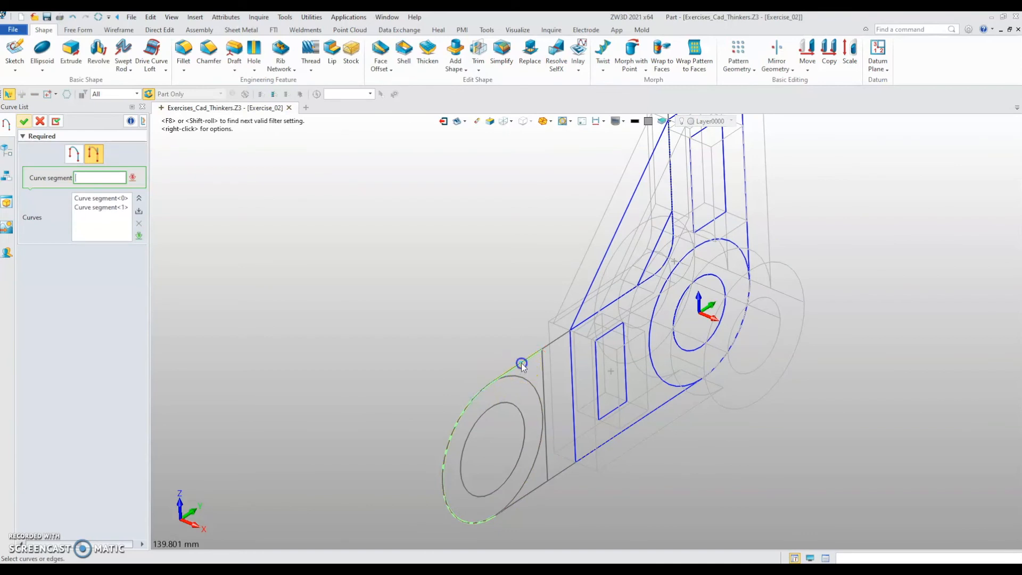
{"action": "left_click", "coordinate": [545, 365]}
{"action": "left_click", "coordinate": [536, 489]}
{"action": "scroll", "coordinate": [334, 358], "scroll_direction": "down", "scroll_amount": 2}
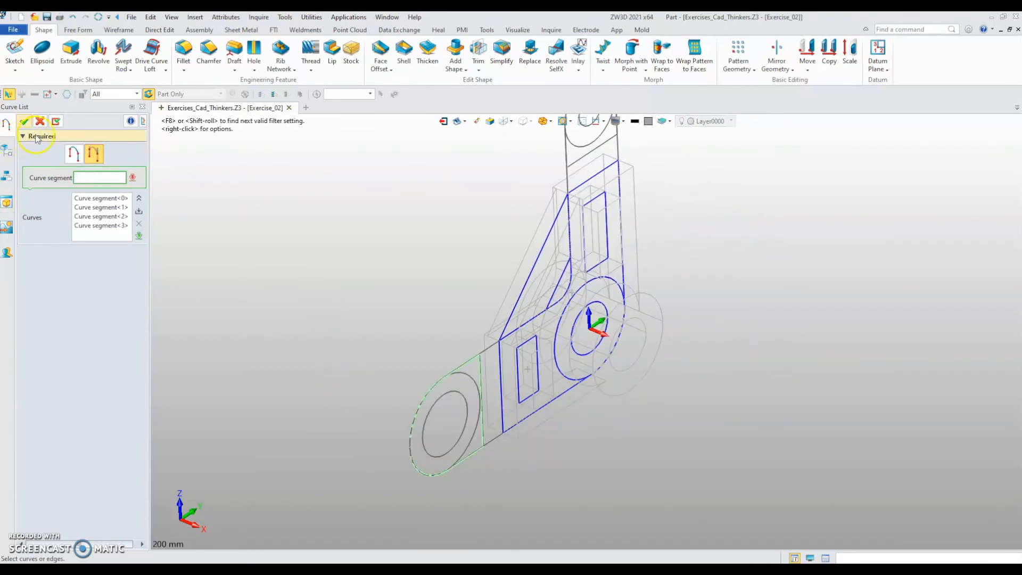
{"action": "left_click", "coordinate": [23, 122]}
- Create a curve list from the upper boss's outer arc, its two side lines and the closing line below
{"action": "scroll", "coordinate": [372, 308], "scroll_direction": "up", "scroll_amount": 2}
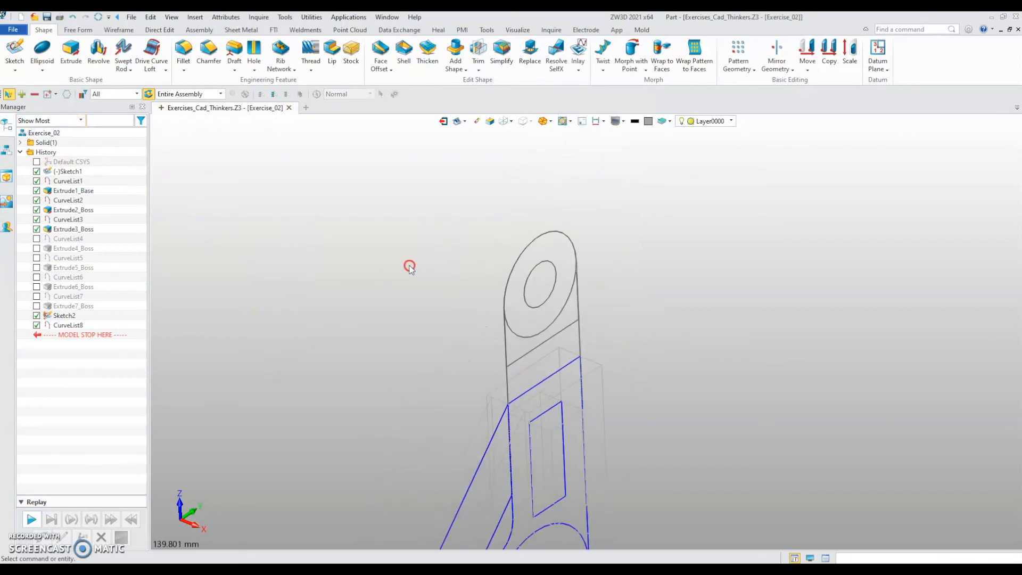
{"action": "right_click", "coordinate": [372, 314]}
{"action": "left_click", "coordinate": [418, 408]}
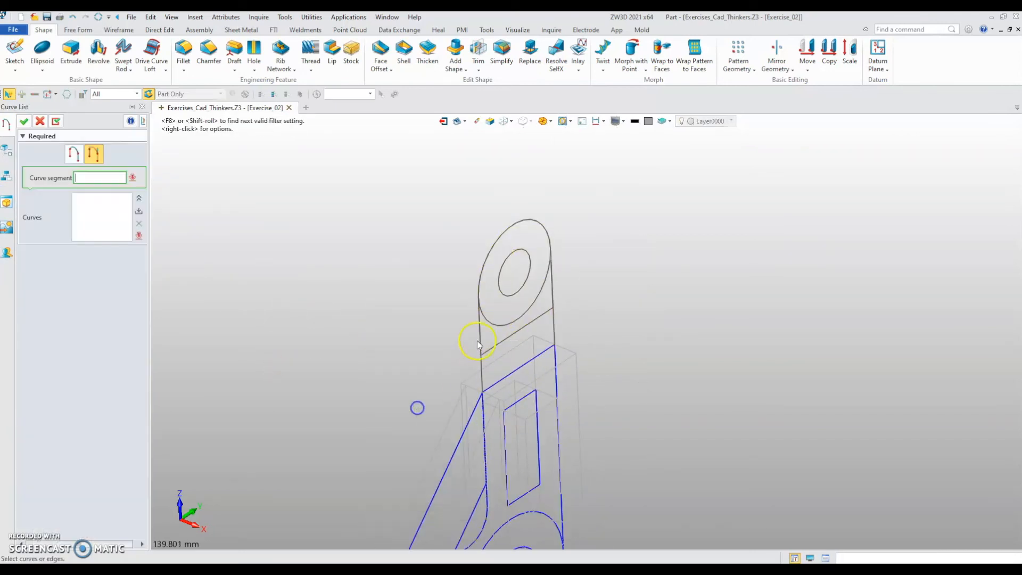
{"action": "left_click", "coordinate": [484, 268]}
{"action": "left_click", "coordinate": [481, 324]}
{"action": "left_click", "coordinate": [506, 344]}
{"action": "left_click", "coordinate": [553, 295]}
{"action": "middle_click", "coordinate": [641, 248]}
{"action": "scroll", "coordinate": [643, 247], "scroll_direction": "down", "scroll_amount": 4}
{"action": "middle_click_drag", "start_coordinate": [311, 312], "coordinate": [284, 323]}
{"action": "left_click", "coordinate": [24, 122]}
- Unsuppress the Default CSYS and all history features from CurveList4 through Extrude7_Boss
{"action": "scroll", "coordinate": [273, 278], "scroll_direction": "down", "scroll_amount": 3}
{"action": "middle_click_drag", "start_coordinate": [273, 277], "coordinate": [266, 310]}
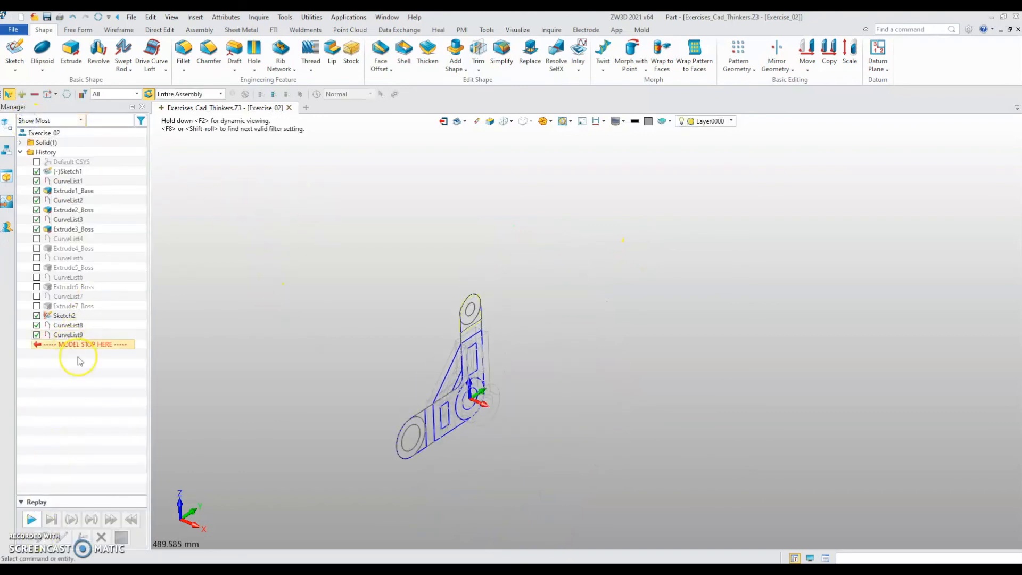
{"action": "left_click", "coordinate": [36, 161]}
{"action": "left_click", "coordinate": [36, 239]}
{"action": "left_click", "coordinate": [36, 248]}
{"action": "left_click", "coordinate": [36, 257]}
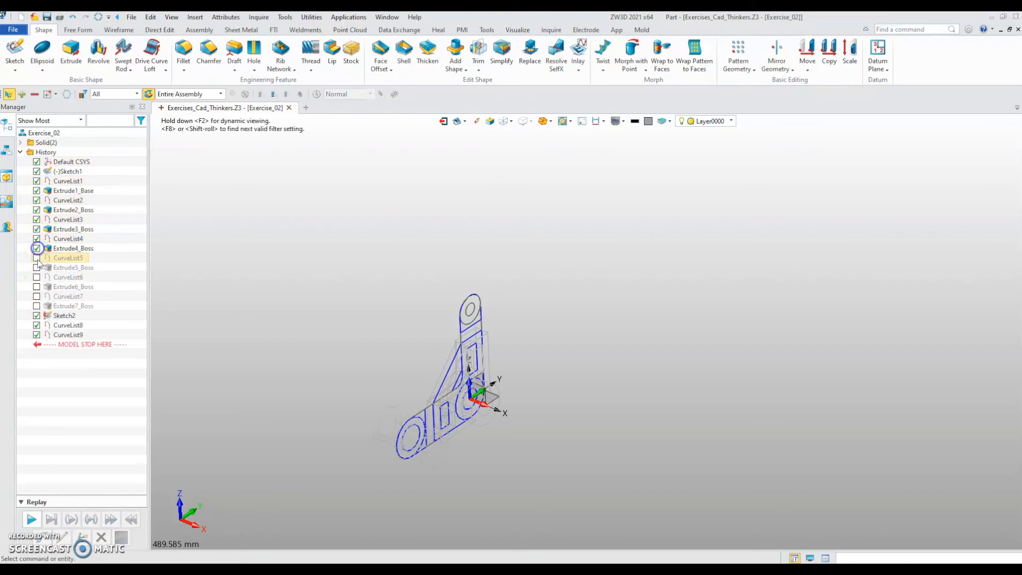
{"action": "left_click", "coordinate": [36, 267]}
{"action": "left_click", "coordinate": [36, 277]}
{"action": "left_click", "coordinate": [36, 287]}
{"action": "left_click", "coordinate": [37, 296]}
{"action": "left_click", "coordinate": [36, 306]}
- Return the model display to shaded
{"action": "middle_click_drag", "start_coordinate": [251, 379], "coordinate": [277, 361]}
{"action": "scroll", "coordinate": [324, 351], "scroll_direction": "up", "scroll_amount": 1}
{"action": "middle_click_drag", "start_coordinate": [331, 330], "coordinate": [334, 315]}
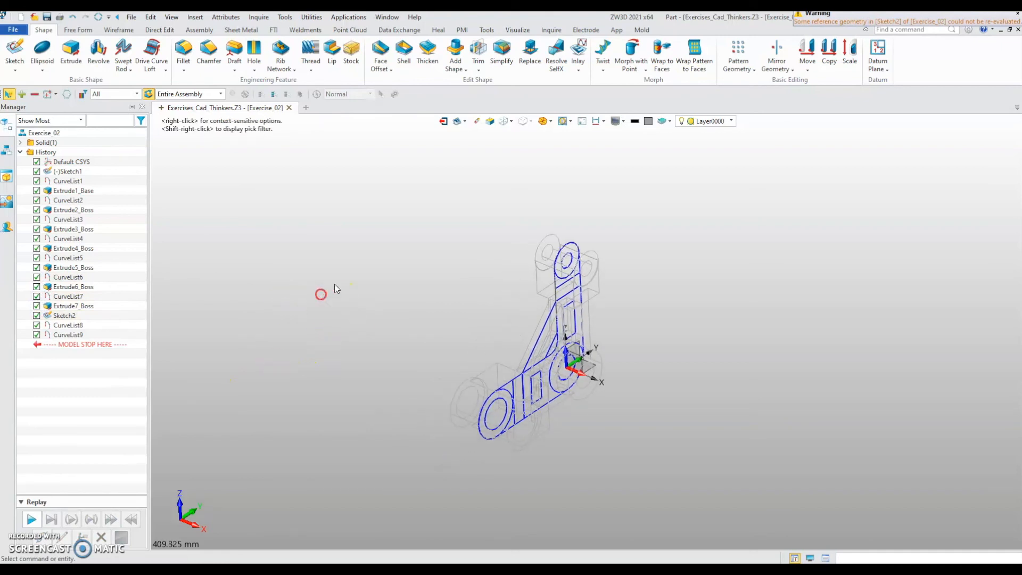
{"action": "left_click", "coordinate": [503, 121]}
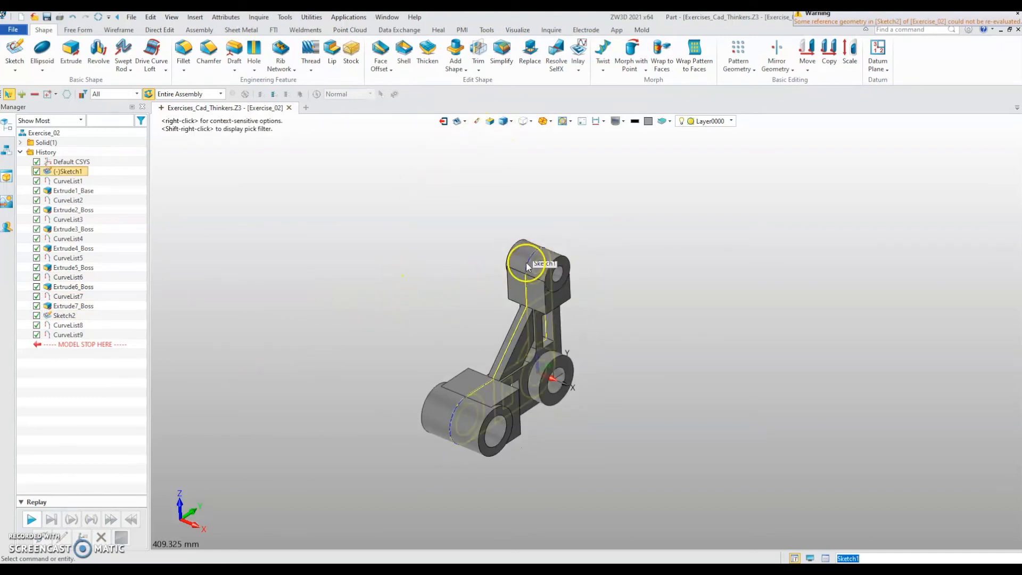
{"action": "middle_click_drag", "start_coordinate": [311, 291], "coordinate": [323, 284]}
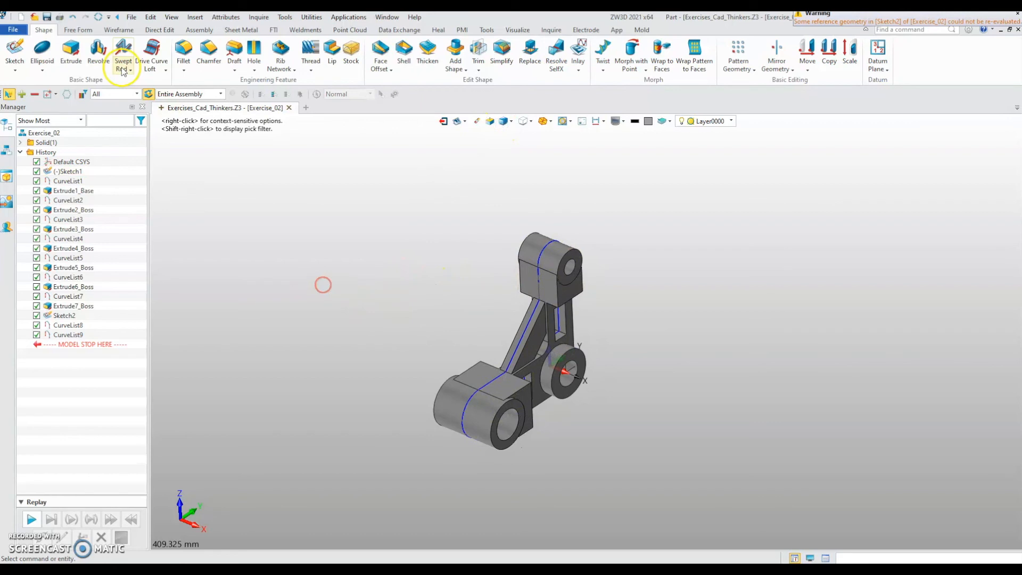
- Cut the slot through the left boss by extruding CurveList8 on two sides from 34/2 to -34/2 mm, removing material
{"action": "left_click", "coordinate": [71, 53]}
{"action": "left_click", "coordinate": [8, 151]}
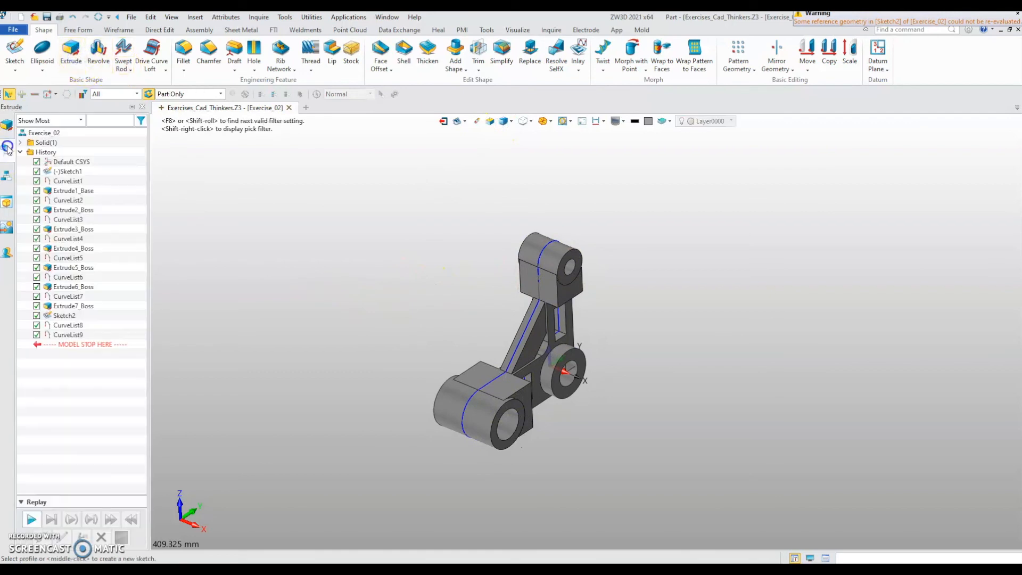
{"action": "left_click", "coordinate": [72, 325]}
{"action": "middle_click_drag", "start_coordinate": [305, 331], "coordinate": [326, 310]}
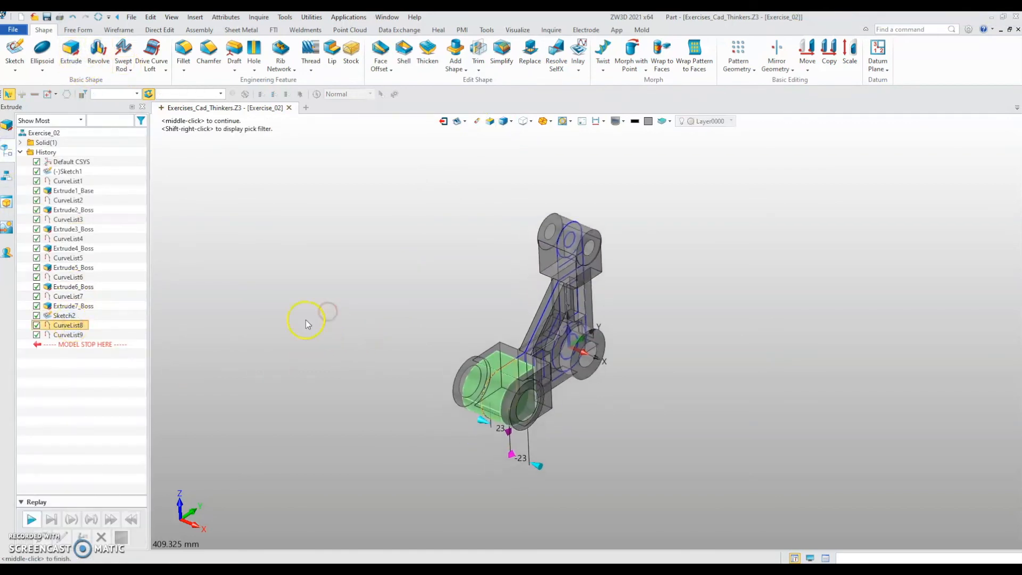
{"action": "scroll", "coordinate": [320, 459], "scroll_direction": "up", "scroll_amount": 3}
{"action": "middle_click_drag", "start_coordinate": [358, 442], "coordinate": [293, 451]}
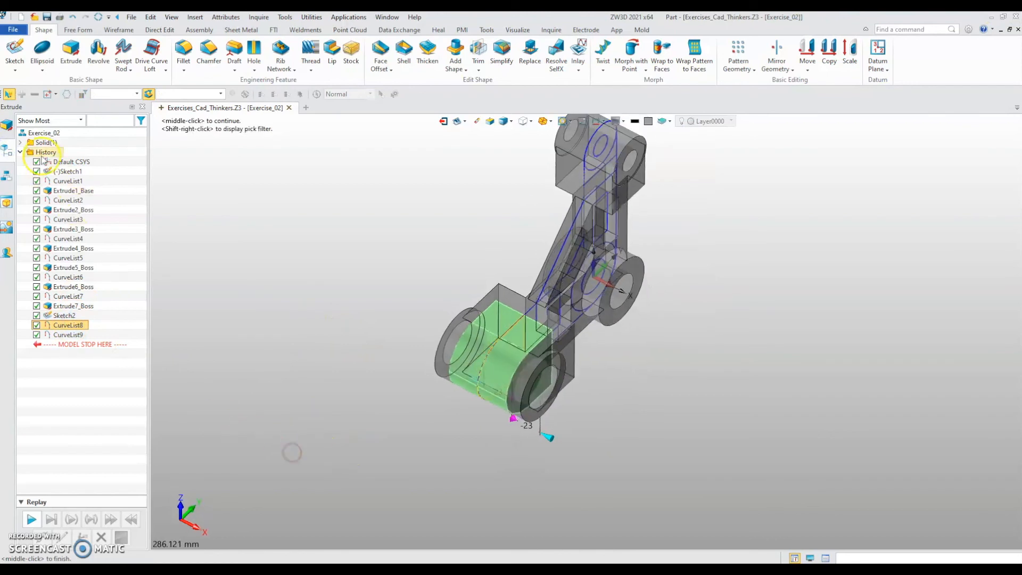
{"action": "left_click", "coordinate": [6, 128]}
{"action": "left_click", "coordinate": [53, 181]}
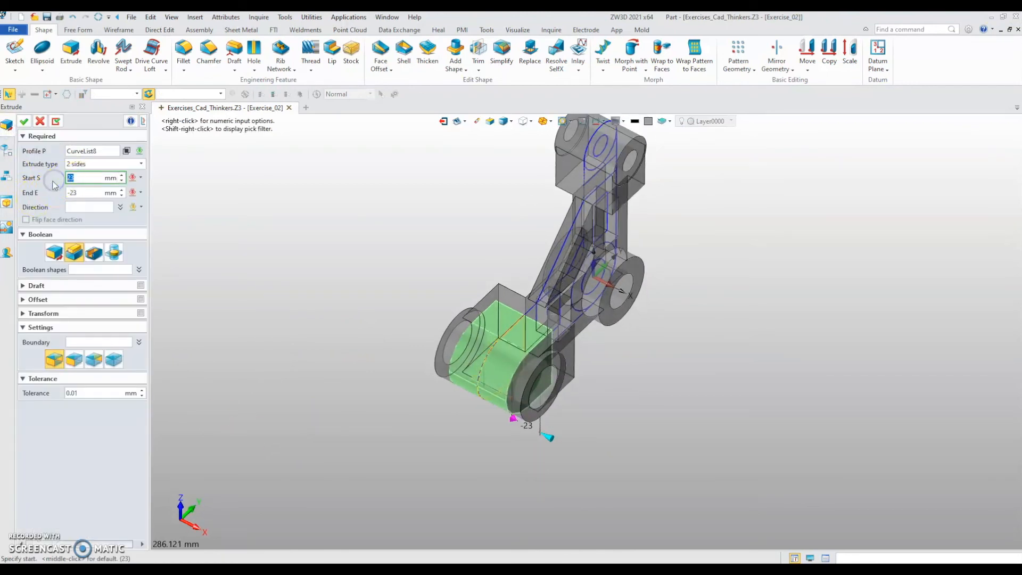
{"action": "type", "text": "34/2"}
{"action": "key", "text": "Return"}
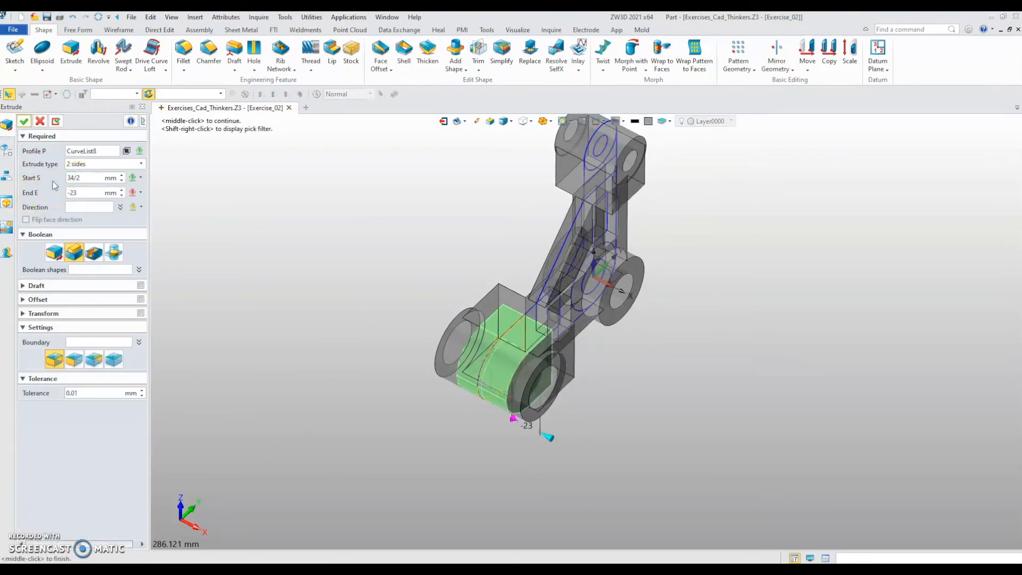
{"action": "left_click", "coordinate": [78, 192]}
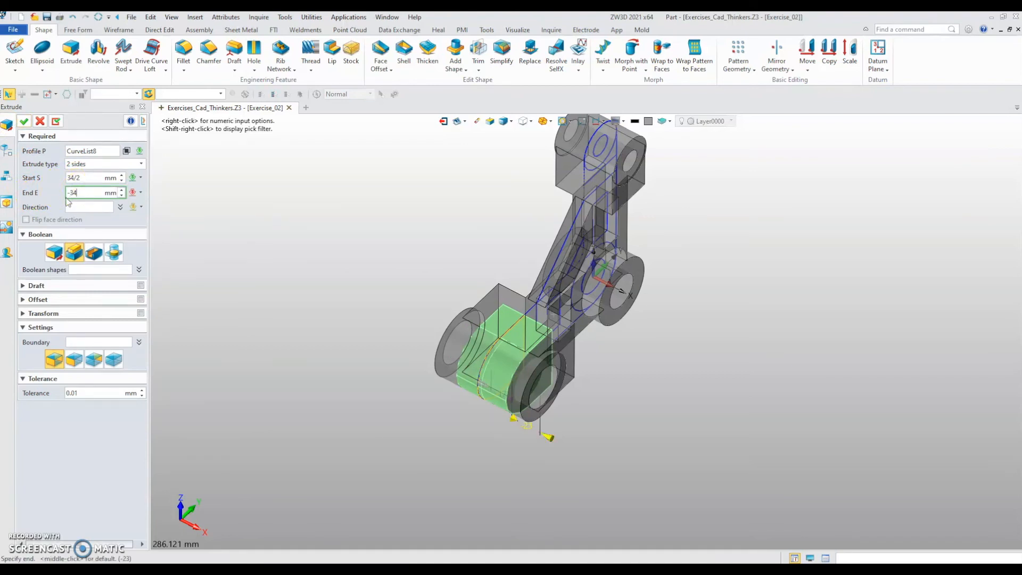
{"action": "key", "text": "Return"}
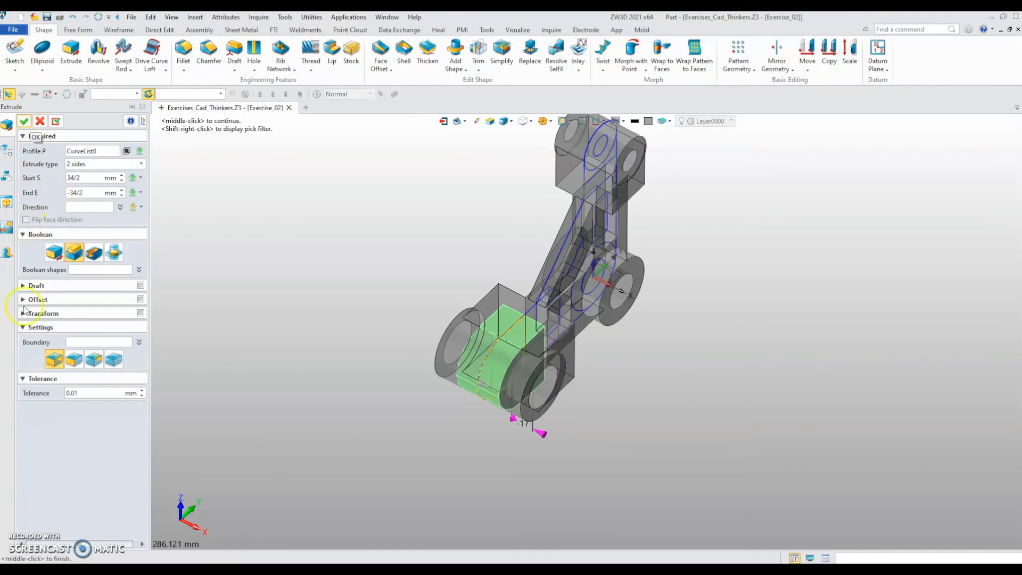
{"action": "left_click", "coordinate": [94, 252]}
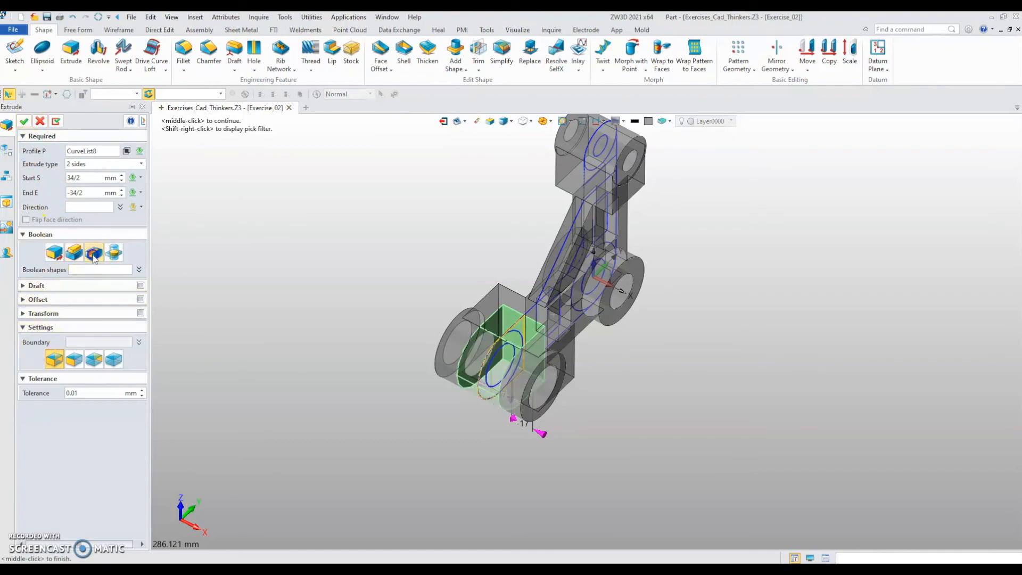
{"action": "left_click", "coordinate": [24, 122]}
{"action": "right_click_drag", "start_coordinate": [257, 346], "coordinate": [293, 387]}
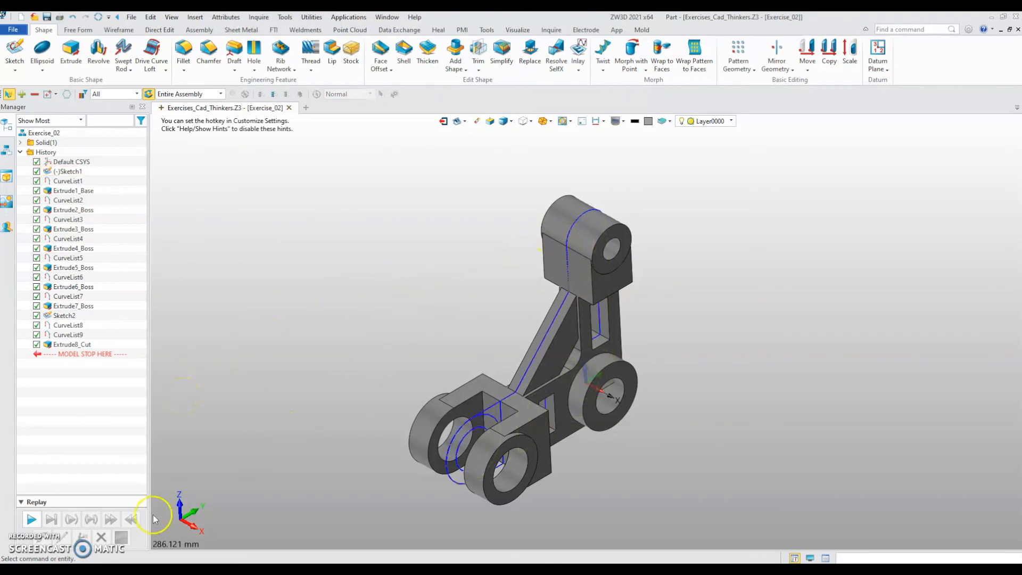
- Cut the slot through the upper boss by extruding CurveList9 on two sides from 9 to -9 mm, removing material
{"action": "middle_click_drag", "start_coordinate": [245, 390], "coordinate": [283, 368]}
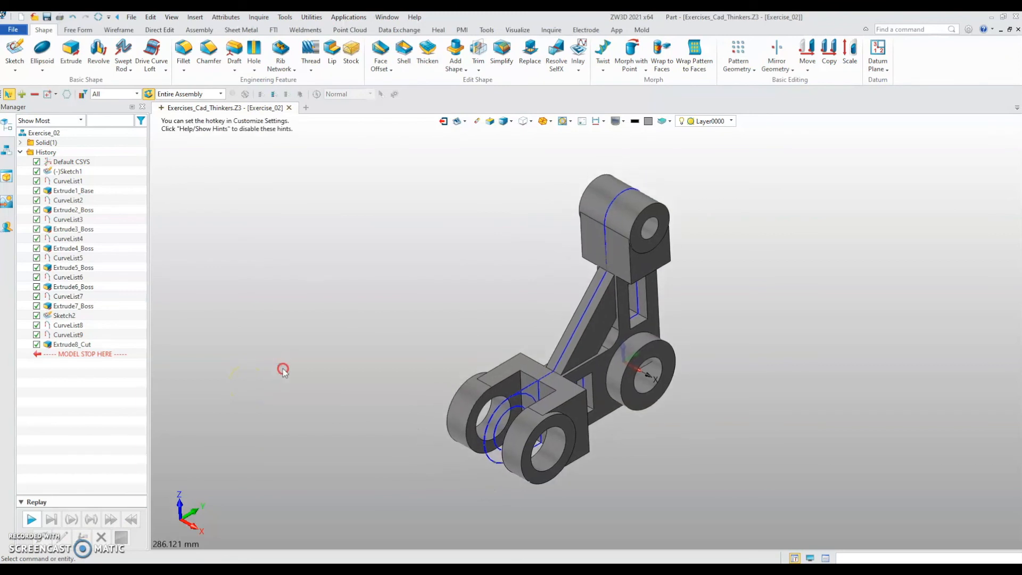
{"action": "left_click", "coordinate": [70, 50]}
{"action": "left_click", "coordinate": [6, 151]}
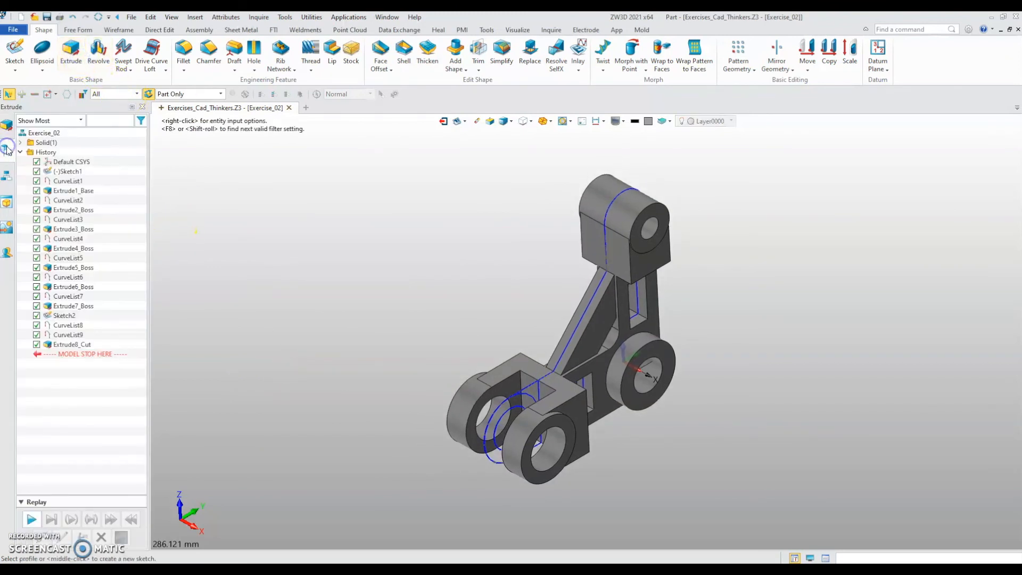
{"action": "left_click", "coordinate": [81, 335]}
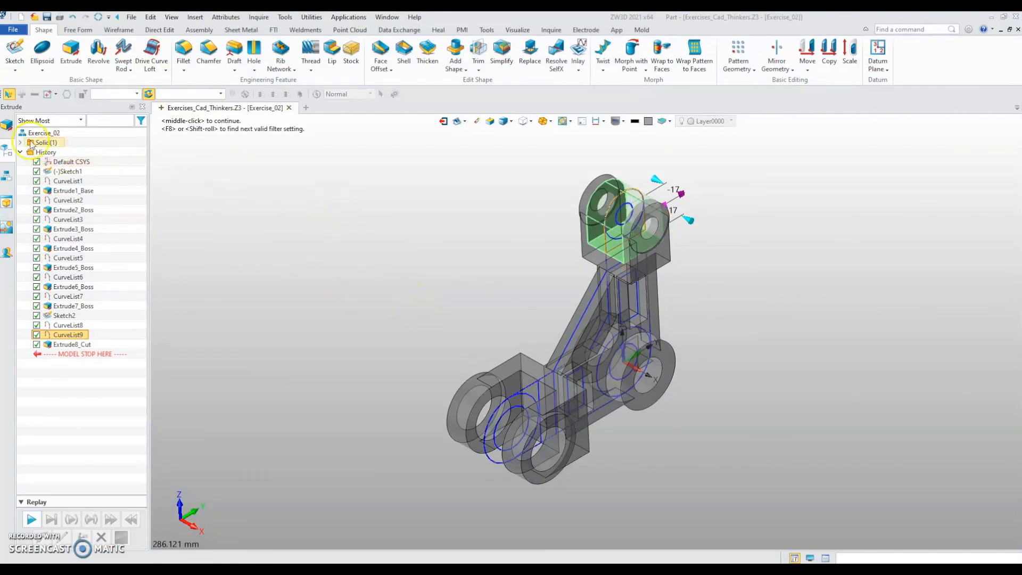
{"action": "left_click", "coordinate": [7, 126]}
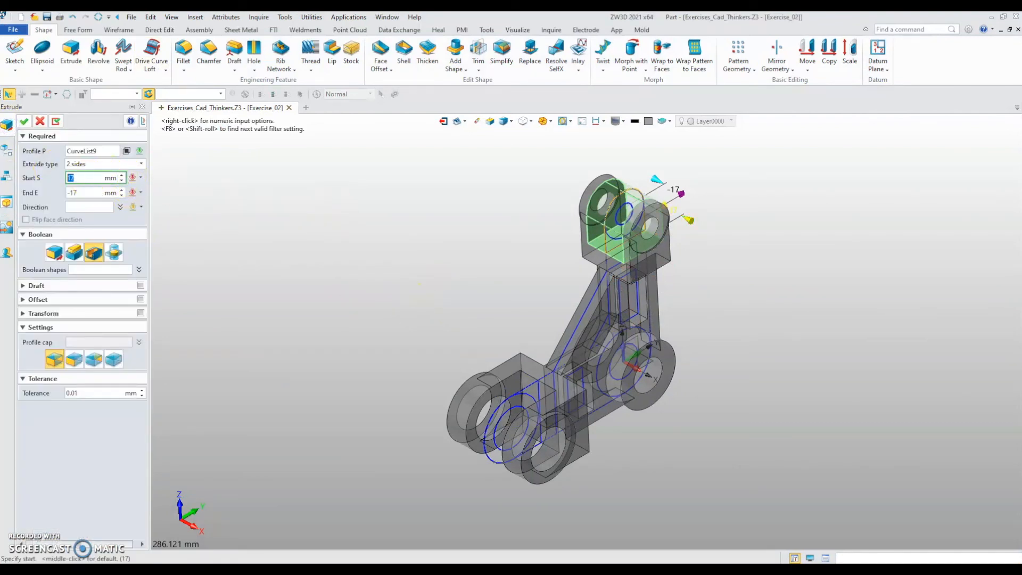
{"action": "type", "text": "9"}
{"action": "key", "text": "Return"}
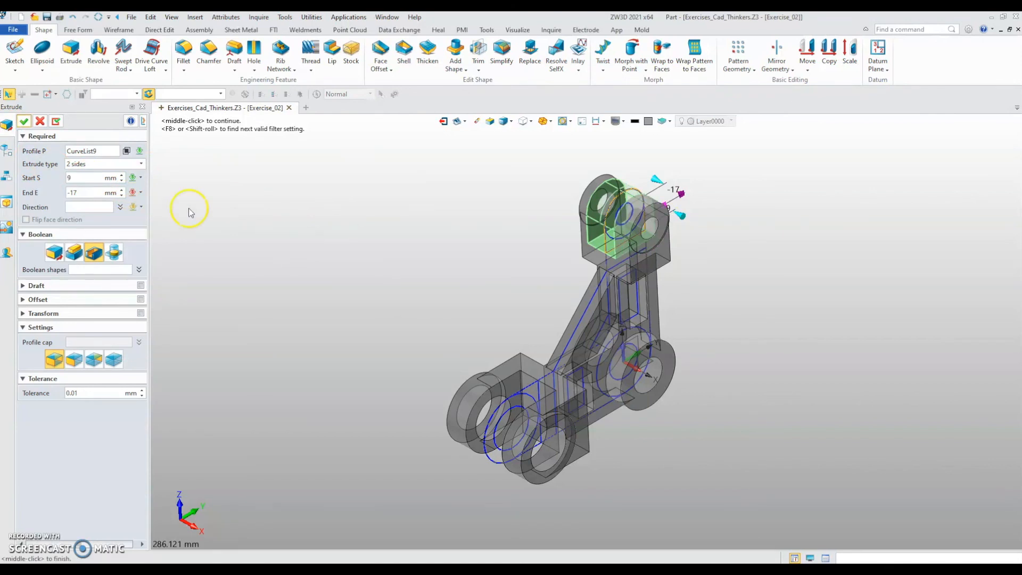
{"action": "left_click", "coordinate": [85, 191]}
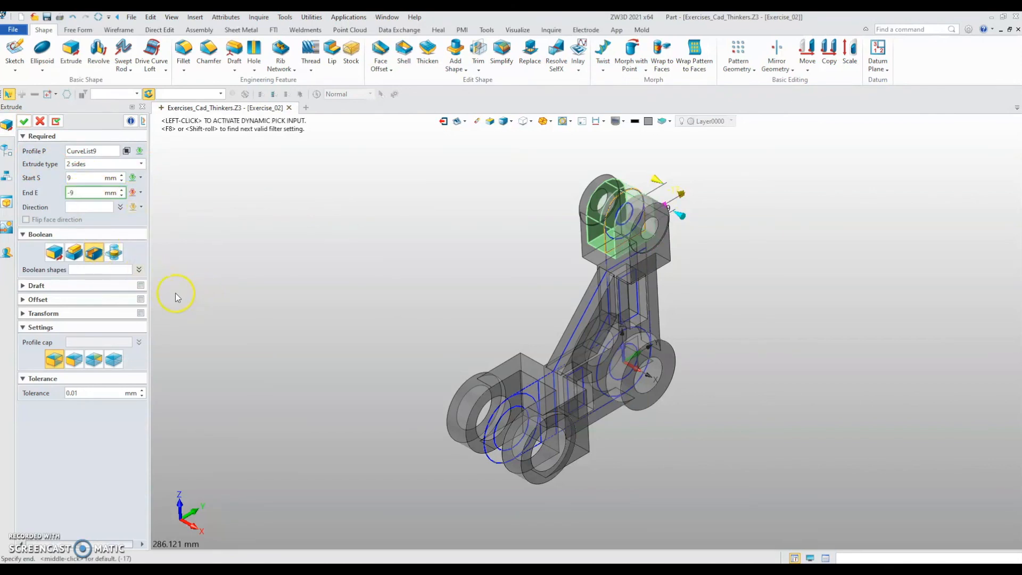
{"action": "left_click", "coordinate": [91, 253]}
{"action": "left_click", "coordinate": [24, 121]}
- Start a fillet and select the four inner corner edges of the rectangular window next to the left boss
{"action": "middle_click_drag", "start_coordinate": [276, 285], "coordinate": [391, 332]}
{"action": "middle_click_drag", "start_coordinate": [505, 374], "coordinate": [414, 429]}
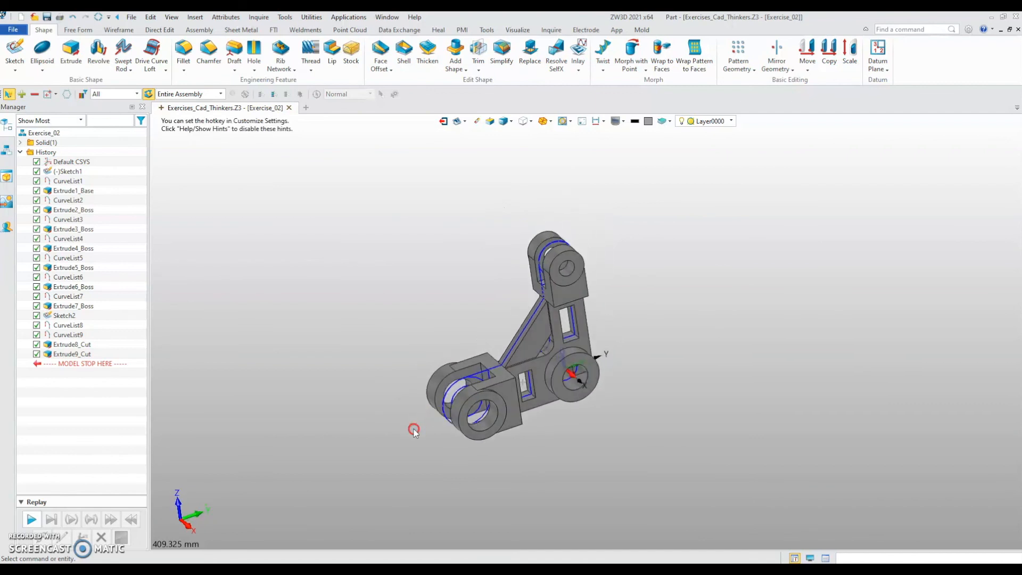
{"action": "scroll", "coordinate": [538, 426], "scroll_direction": "up", "scroll_amount": 6}
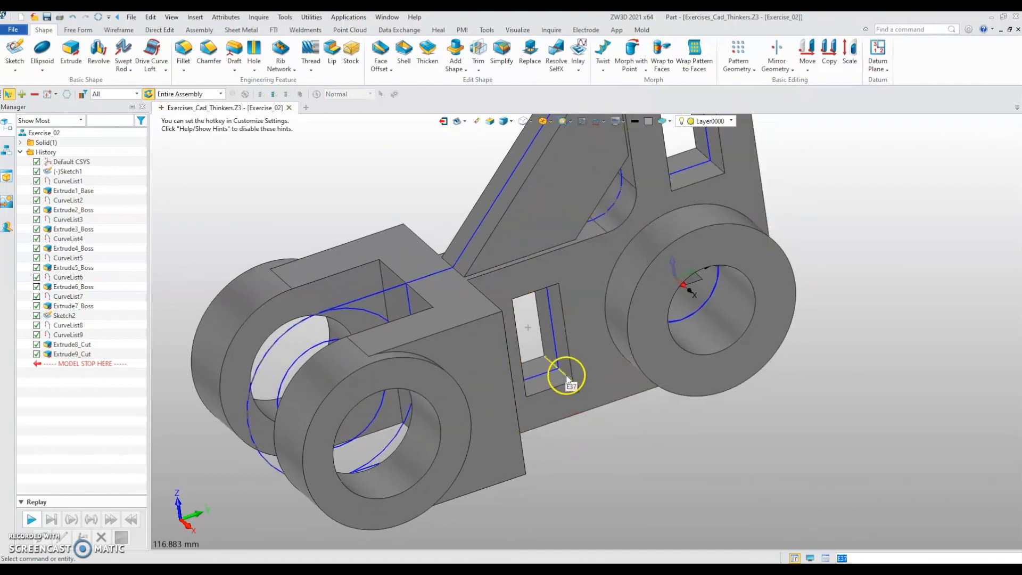
{"action": "scroll", "coordinate": [566, 379], "scroll_direction": "up", "scroll_amount": 2}
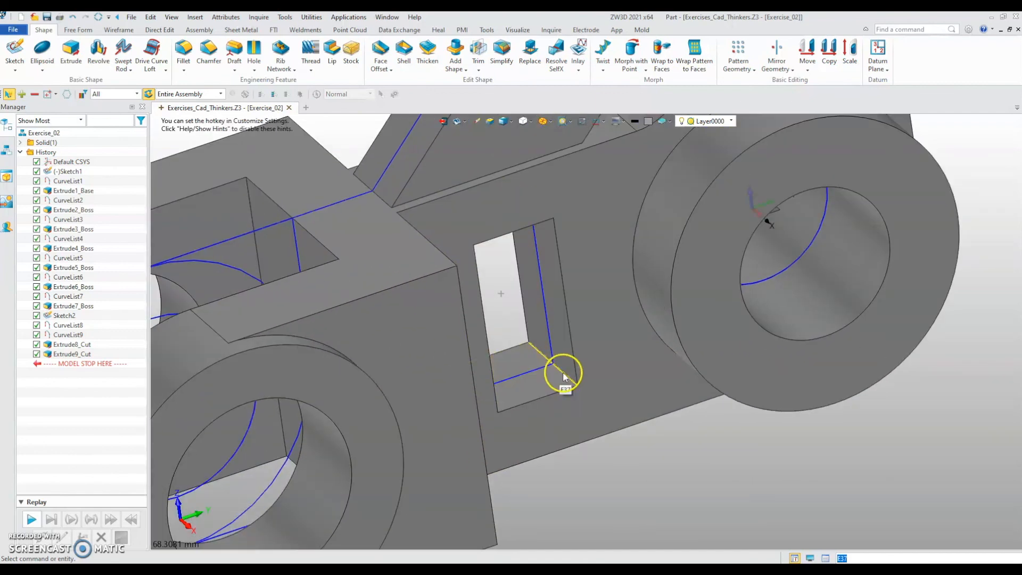
{"action": "scroll", "coordinate": [588, 406], "scroll_direction": "down", "scroll_amount": 8}
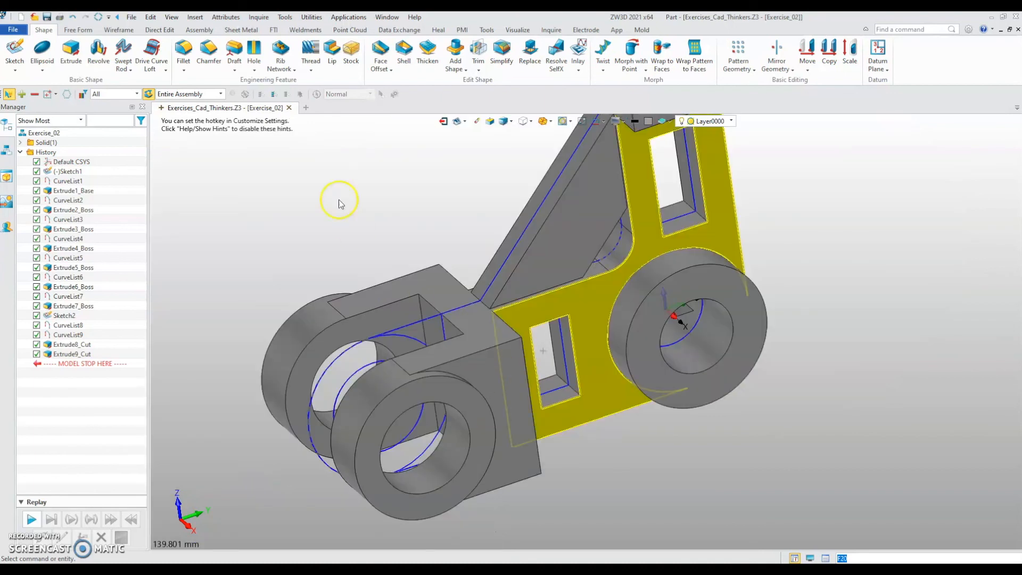
{"action": "left_click", "coordinate": [184, 49]}
{"action": "scroll", "coordinate": [526, 365], "scroll_direction": "up", "scroll_amount": 4}
{"action": "left_click", "coordinate": [630, 439]}
{"action": "scroll", "coordinate": [638, 447], "scroll_direction": "down", "scroll_amount": 4}
{"action": "scroll", "coordinate": [563, 413], "scroll_direction": "up", "scroll_amount": 5}
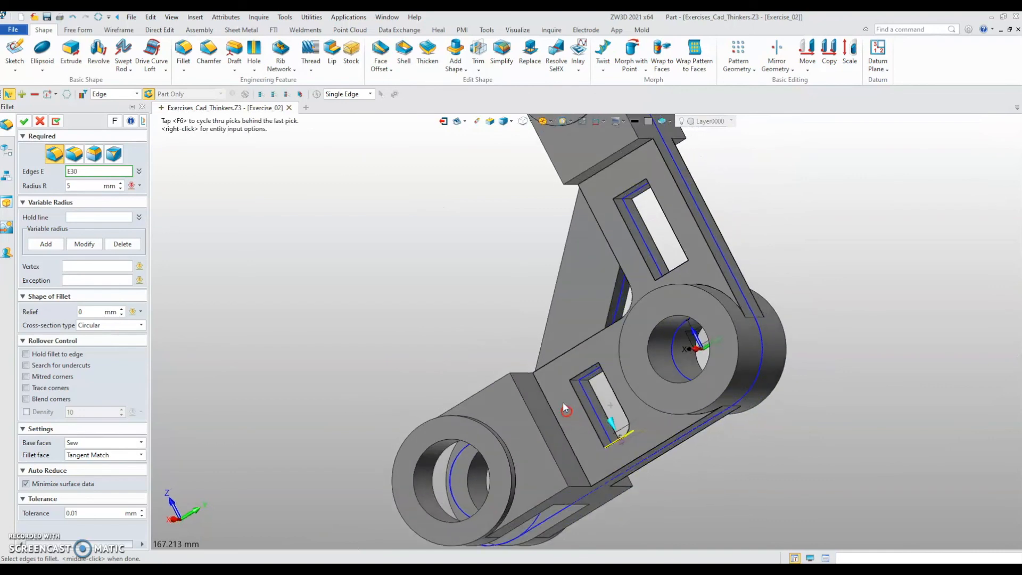
{"action": "left_click", "coordinate": [580, 366]}
{"action": "scroll", "coordinate": [598, 364], "scroll_direction": "down", "scroll_amount": 5}
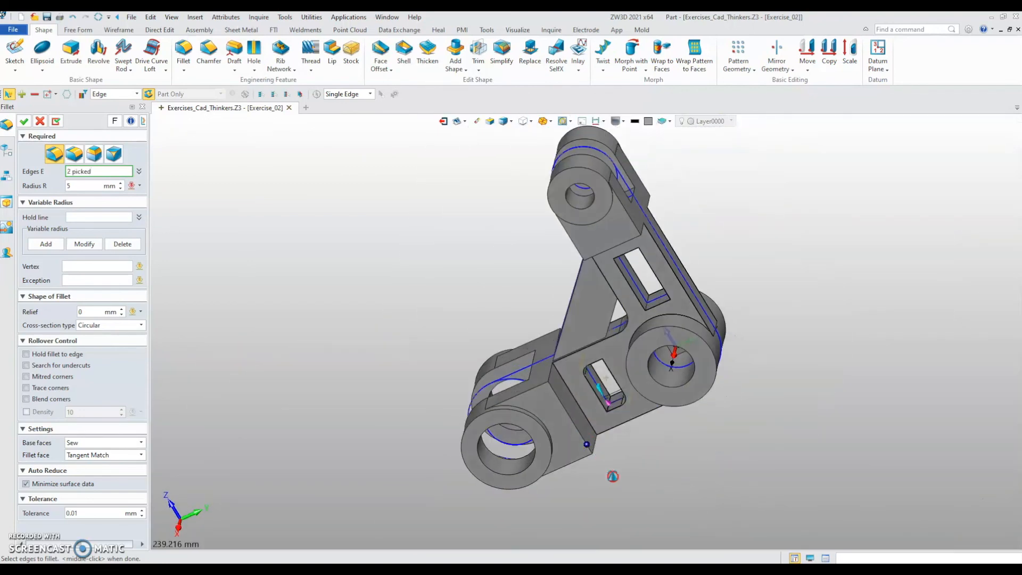
{"action": "scroll", "coordinate": [597, 408], "scroll_direction": "up", "scroll_amount": 7}
{"action": "left_click", "coordinate": [636, 394]}
{"action": "scroll", "coordinate": [602, 413], "scroll_direction": "down", "scroll_amount": 5}
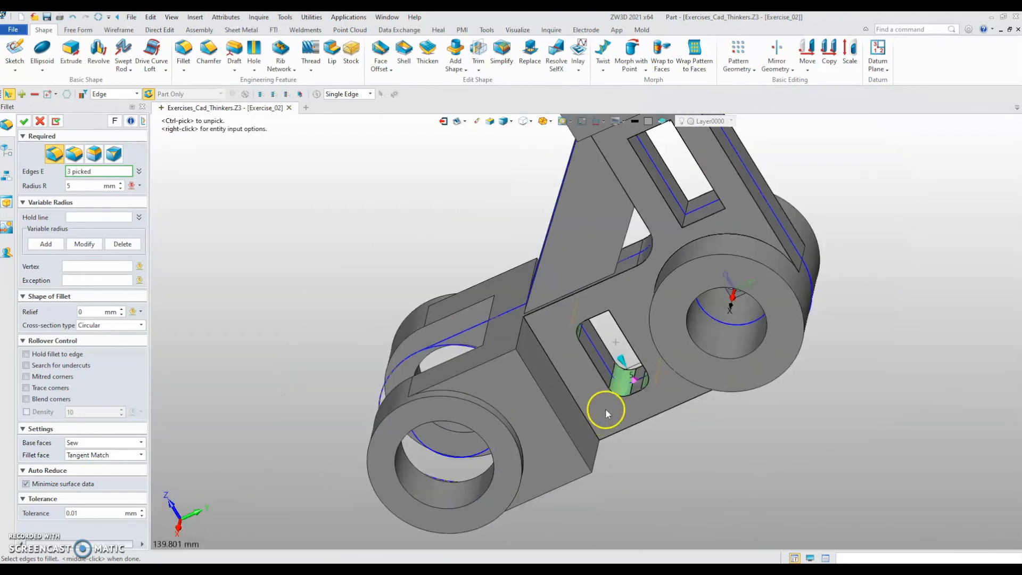
{"action": "right_click_drag", "start_coordinate": [601, 413], "coordinate": [612, 372]}
{"action": "scroll", "coordinate": [613, 319], "scroll_direction": "up", "scroll_amount": 6}
{"action": "left_click", "coordinate": [612, 308]}
{"action": "scroll", "coordinate": [612, 319], "scroll_direction": "down", "scroll_amount": 5}
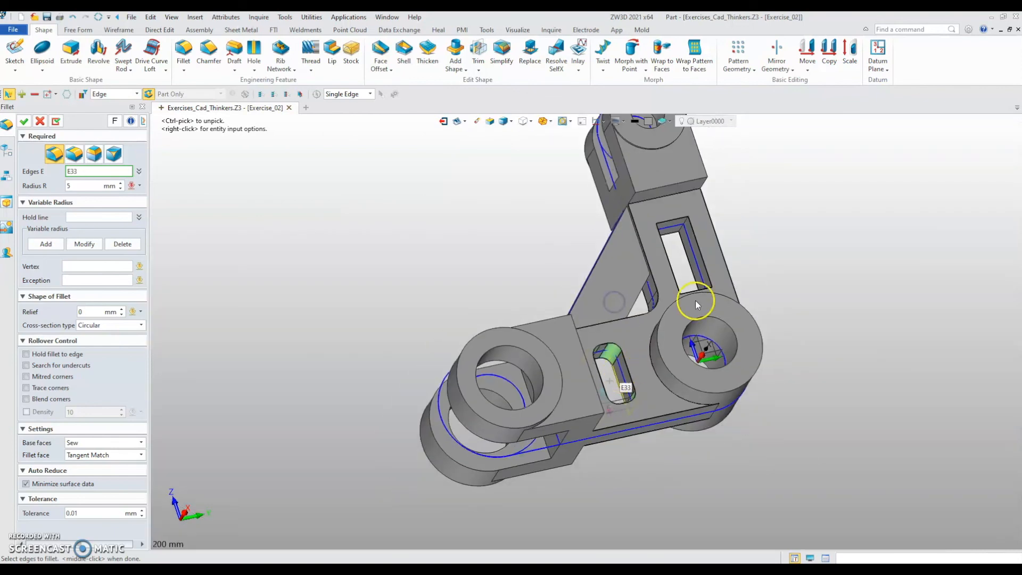
- Add the four inner corner edges of the upright arm's rectangular window to the fillet selection
{"action": "scroll", "coordinate": [665, 244], "scroll_direction": "up", "scroll_amount": 7}
{"action": "left_click", "coordinate": [668, 232]}
{"action": "scroll", "coordinate": [669, 255], "scroll_direction": "down", "scroll_amount": 3}
{"action": "scroll", "coordinate": [668, 286], "scroll_direction": "down", "scroll_amount": 5}
{"action": "right_click_drag", "start_coordinate": [668, 286], "coordinate": [654, 250]}
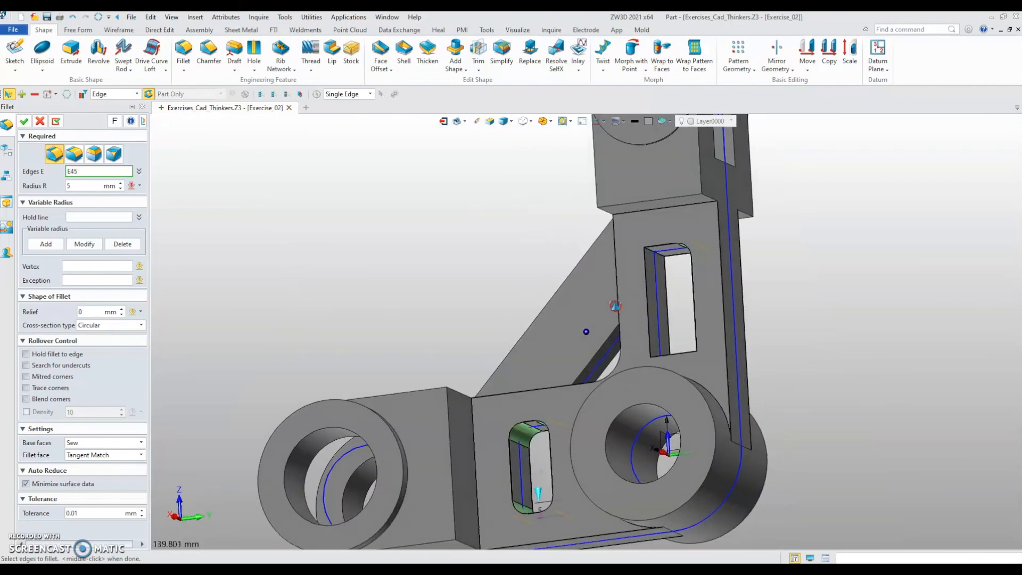
{"action": "scroll", "coordinate": [654, 247], "scroll_direction": "up", "scroll_amount": 7}
{"action": "left_click", "coordinate": [653, 243]}
{"action": "scroll", "coordinate": [652, 336], "scroll_direction": "down", "scroll_amount": 3}
{"action": "scroll", "coordinate": [651, 336], "scroll_direction": "down", "scroll_amount": 5}
{"action": "right_click_drag", "start_coordinate": [651, 336], "coordinate": [662, 353]}
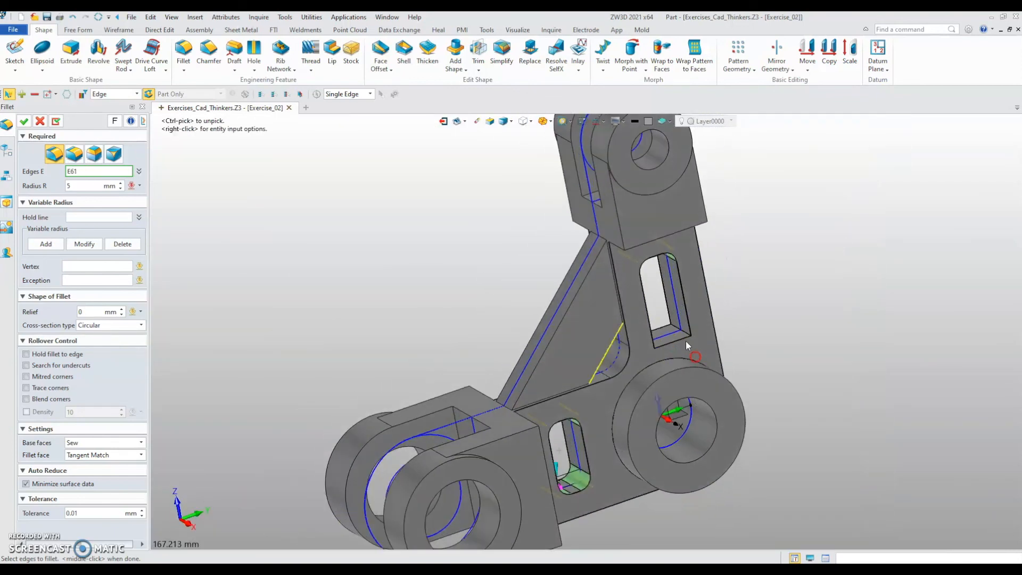
{"action": "scroll", "coordinate": [691, 326], "scroll_direction": "up", "scroll_amount": 7}
{"action": "left_click", "coordinate": [691, 326]}
{"action": "scroll", "coordinate": [660, 333], "scroll_direction": "down", "scroll_amount": 3}
{"action": "scroll", "coordinate": [612, 346], "scroll_direction": "up", "scroll_amount": 3}
{"action": "left_click", "coordinate": [664, 330]}
{"action": "scroll", "coordinate": [663, 333], "scroll_direction": "down", "scroll_amount": 5}
- Set the fillet radius to 2 mm and apply it to the selected window corners
{"action": "middle_click", "coordinate": [535, 297]}
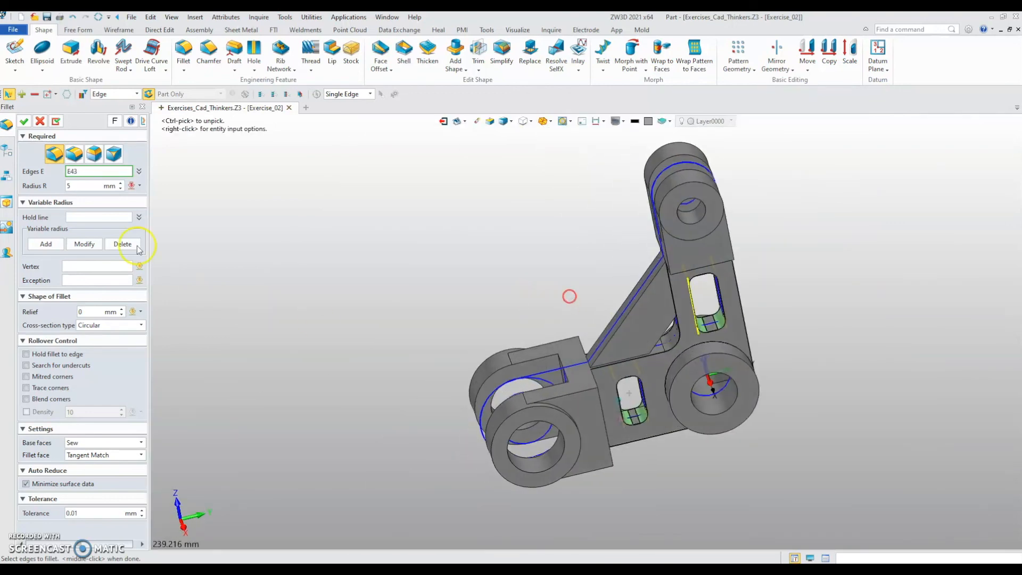
{"action": "left_click", "coordinate": [64, 185]}
{"action": "key", "text": "Return"}
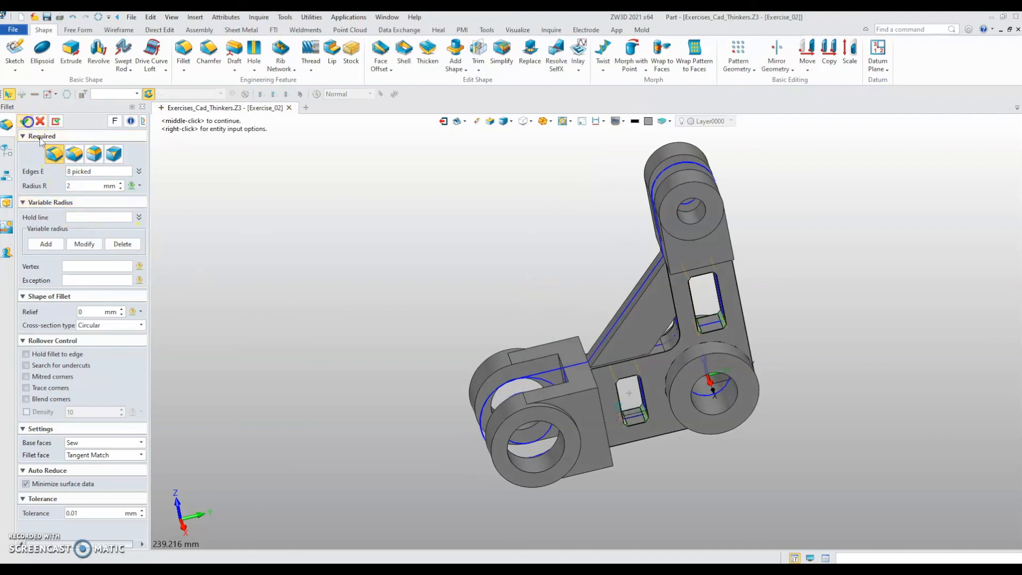
{"action": "middle_click", "coordinate": [282, 320]}
{"action": "scroll", "coordinate": [283, 319], "scroll_direction": "down", "scroll_amount": 3}
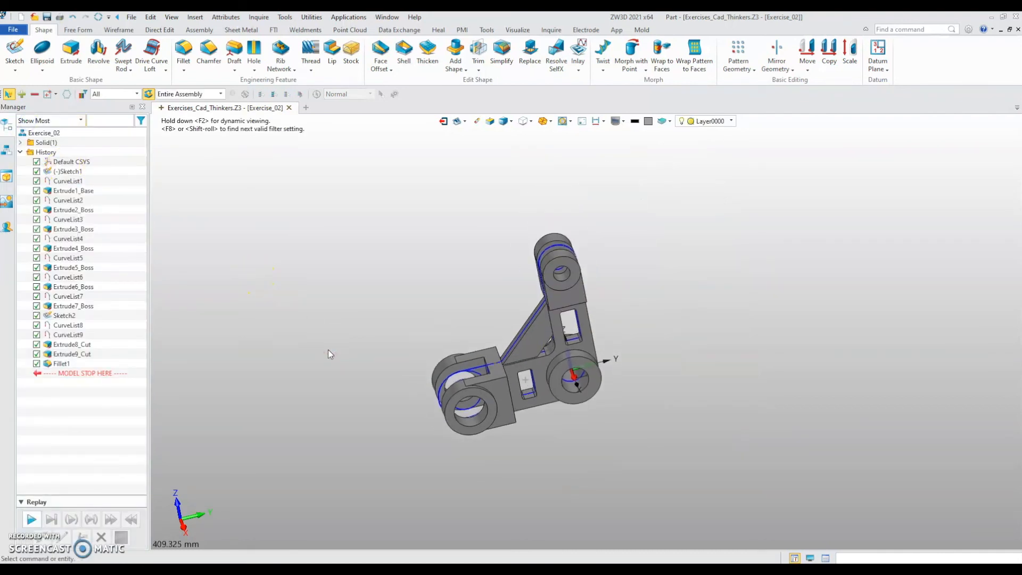
- Show the bracket in isometric view and compare it with the Exercise_2 - Copy.pdf drawing
{"action": "key", "text": "ctrl+Home"}
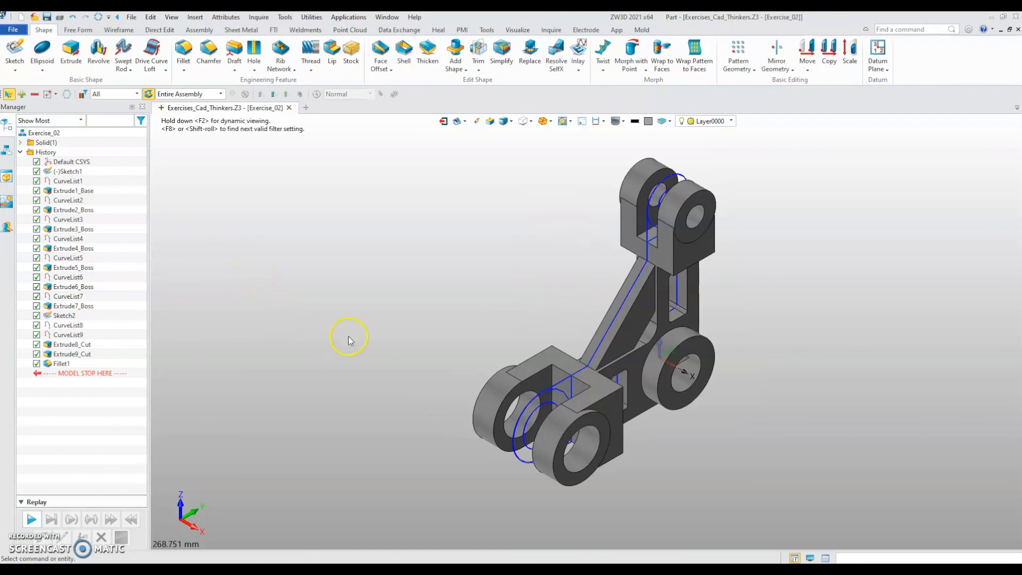
{"action": "middle_click_drag", "start_coordinate": [434, 317], "coordinate": [383, 333]}
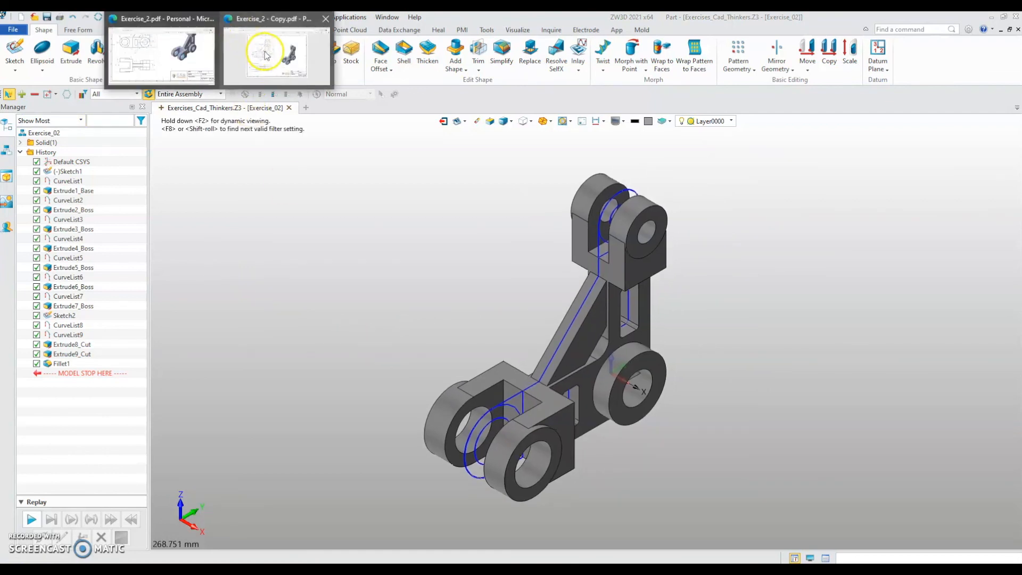
{"action": "left_click", "coordinate": [266, 51]}
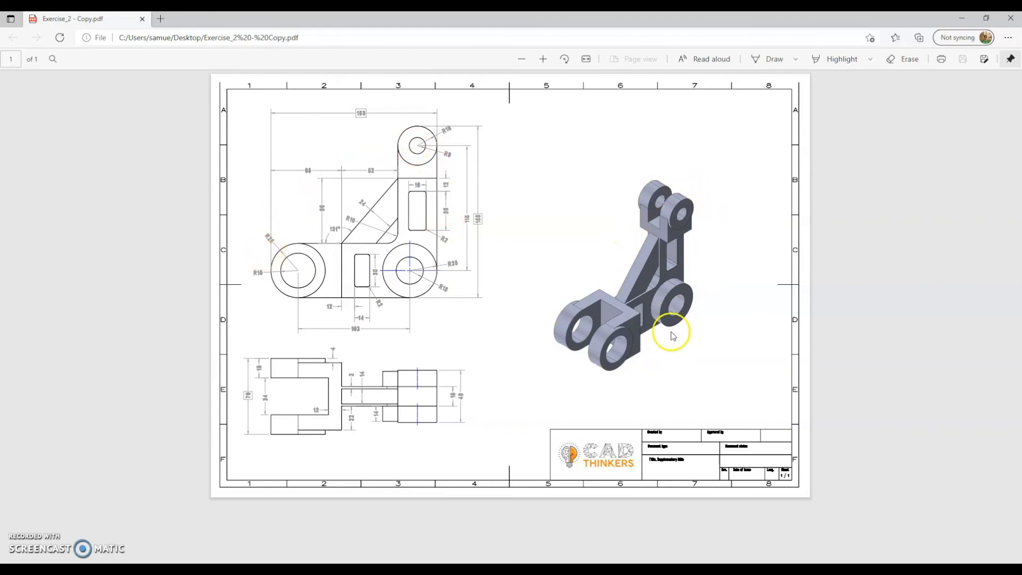
{"action": "key", "text": "alt+Tab"}
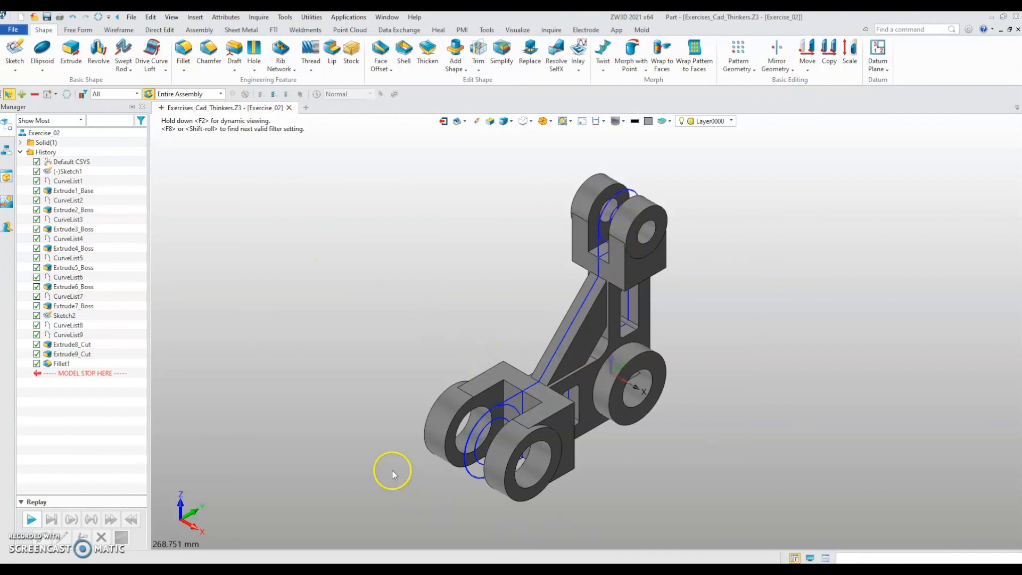
{"action": "middle_click_drag", "start_coordinate": [345, 376], "coordinate": [349, 372]}
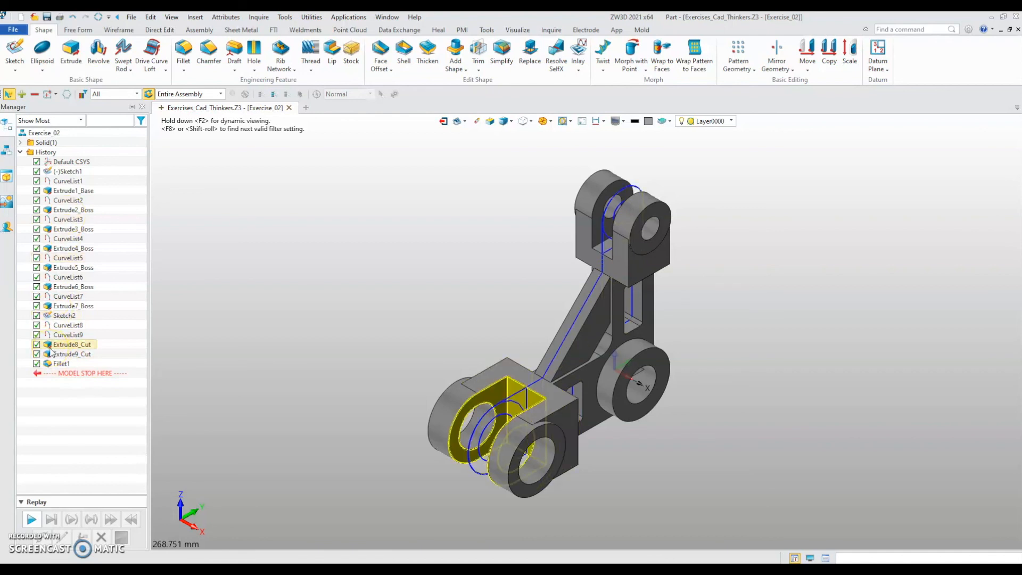
{"action": "left_click", "coordinate": [64, 171]}
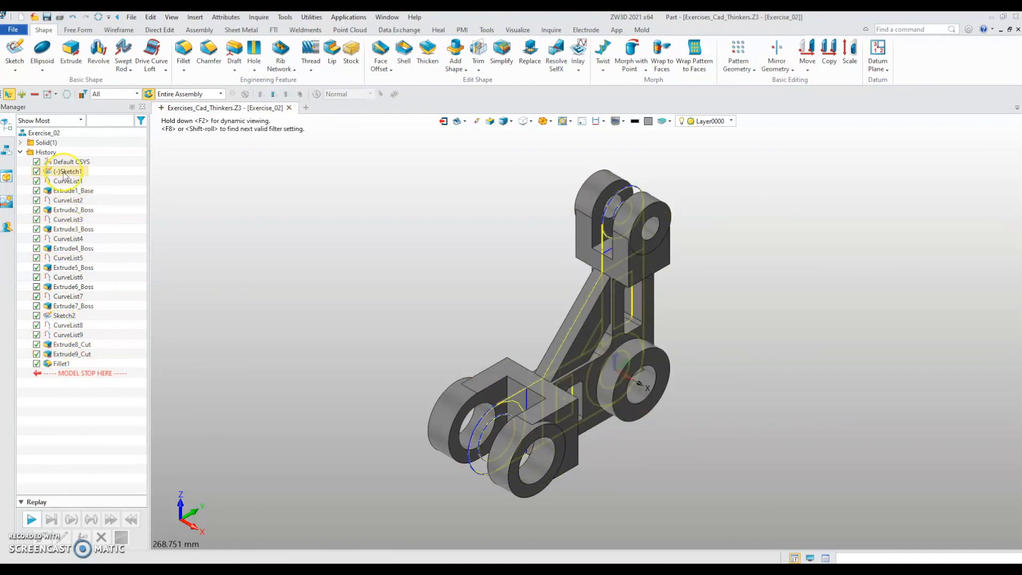
{"action": "left_click", "coordinate": [60, 374]}
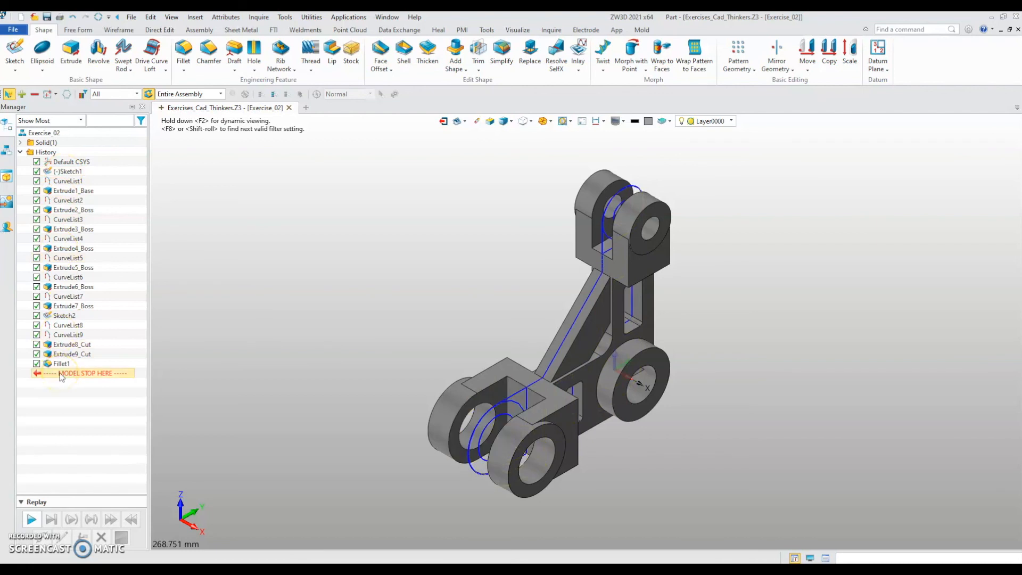
{"action": "left_click", "coordinate": [71, 174]}
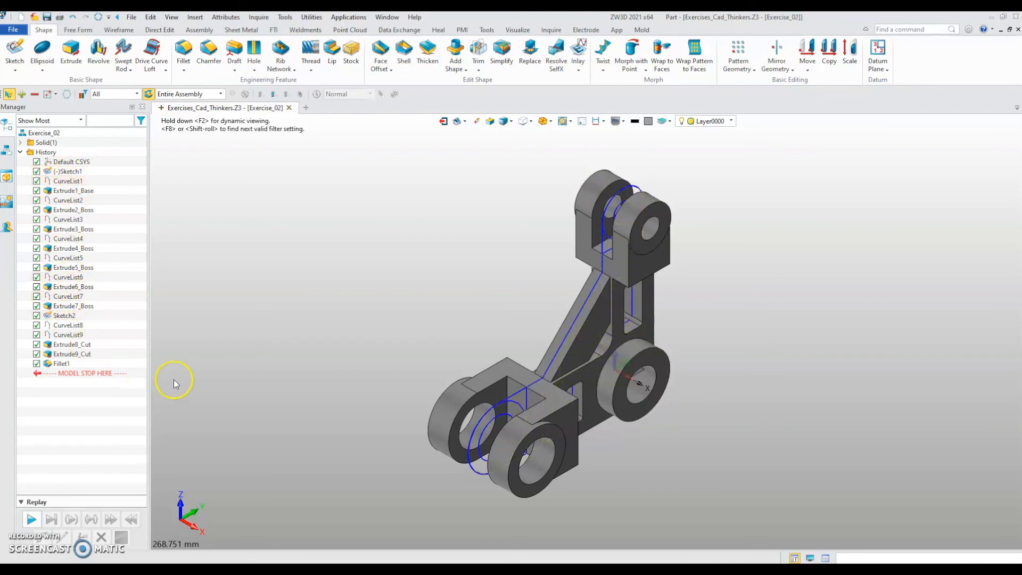
{"action": "middle_click_drag", "start_coordinate": [232, 344], "coordinate": [235, 359]}
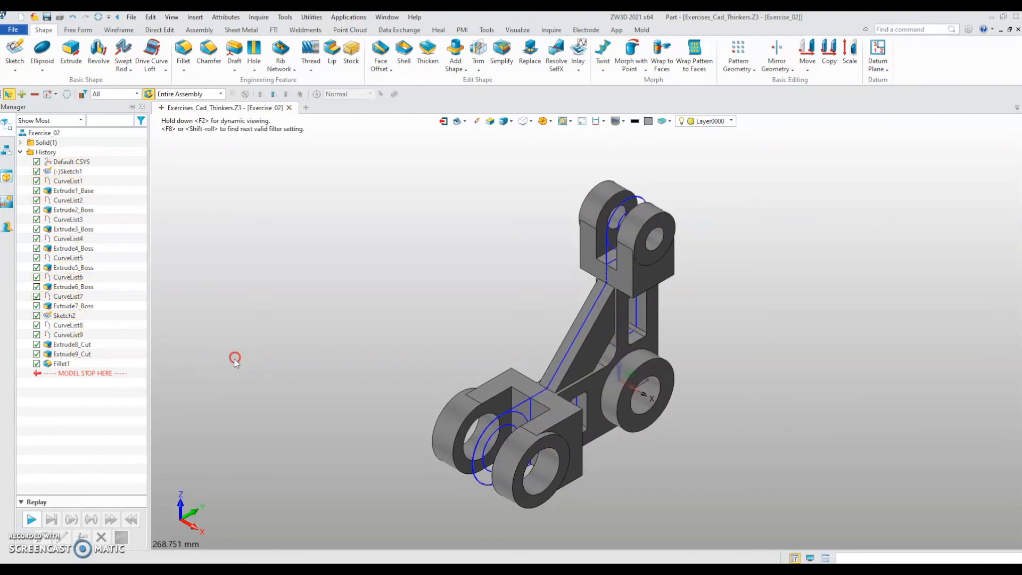